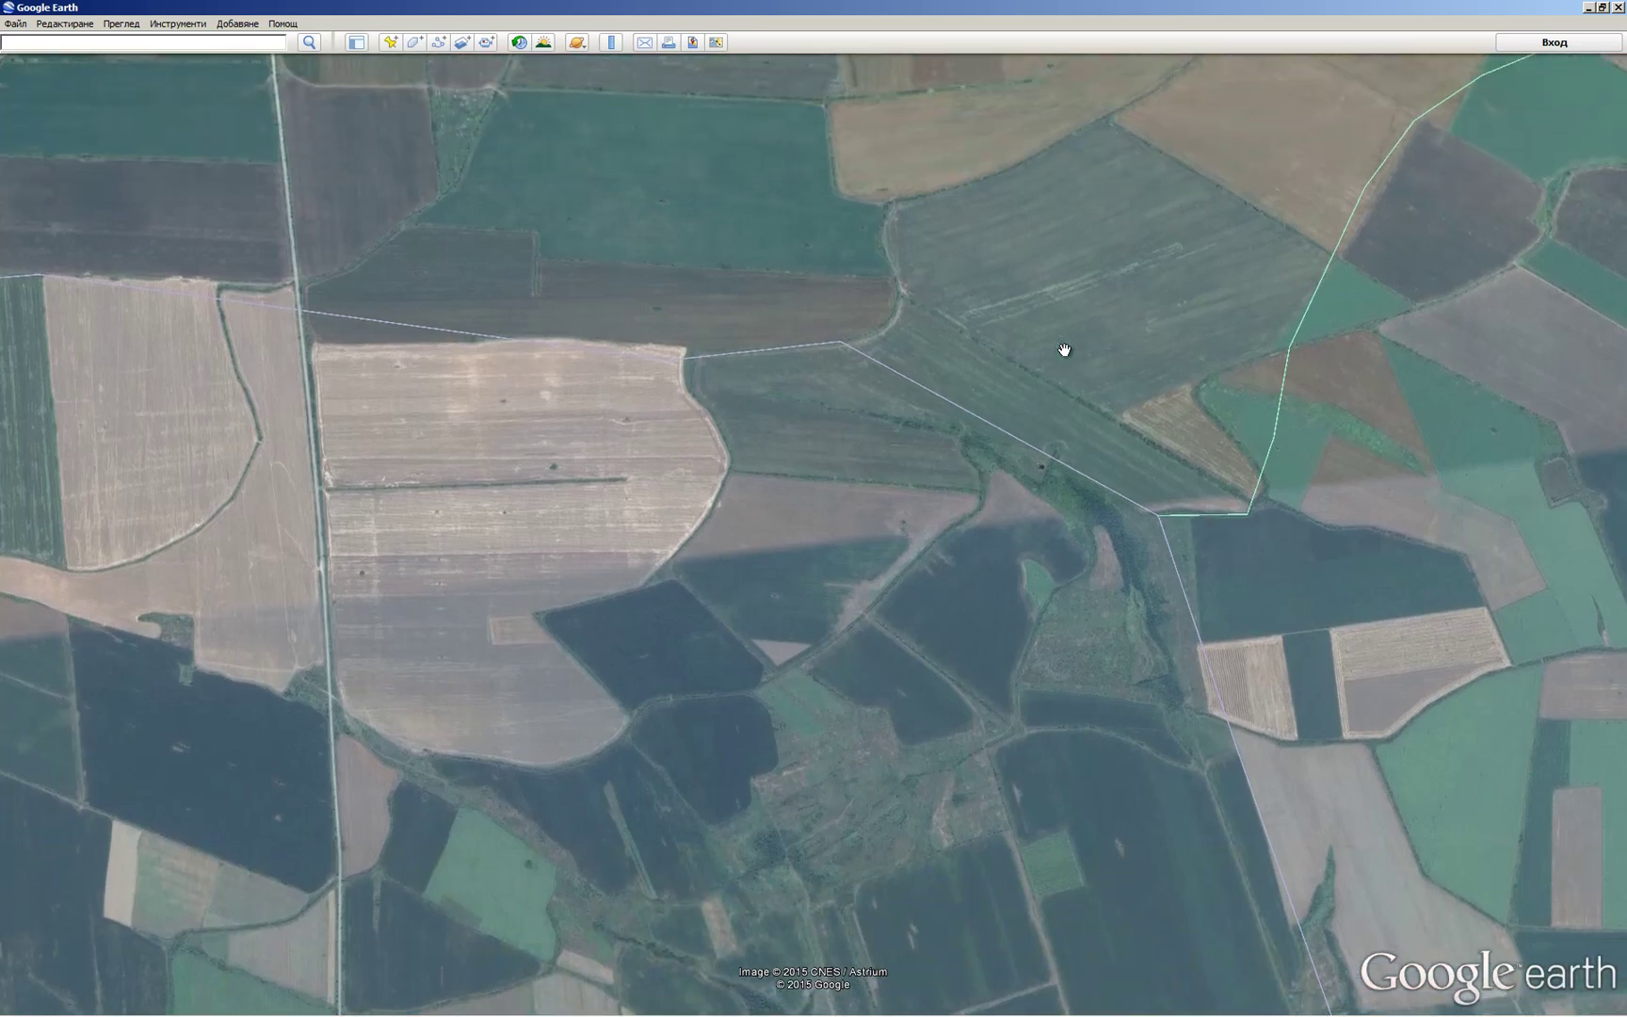
Switch to Paint and save the pasted map capture as 4.png in the For Cutting folder.
{"action": "key", "text": "alt+Tab"}
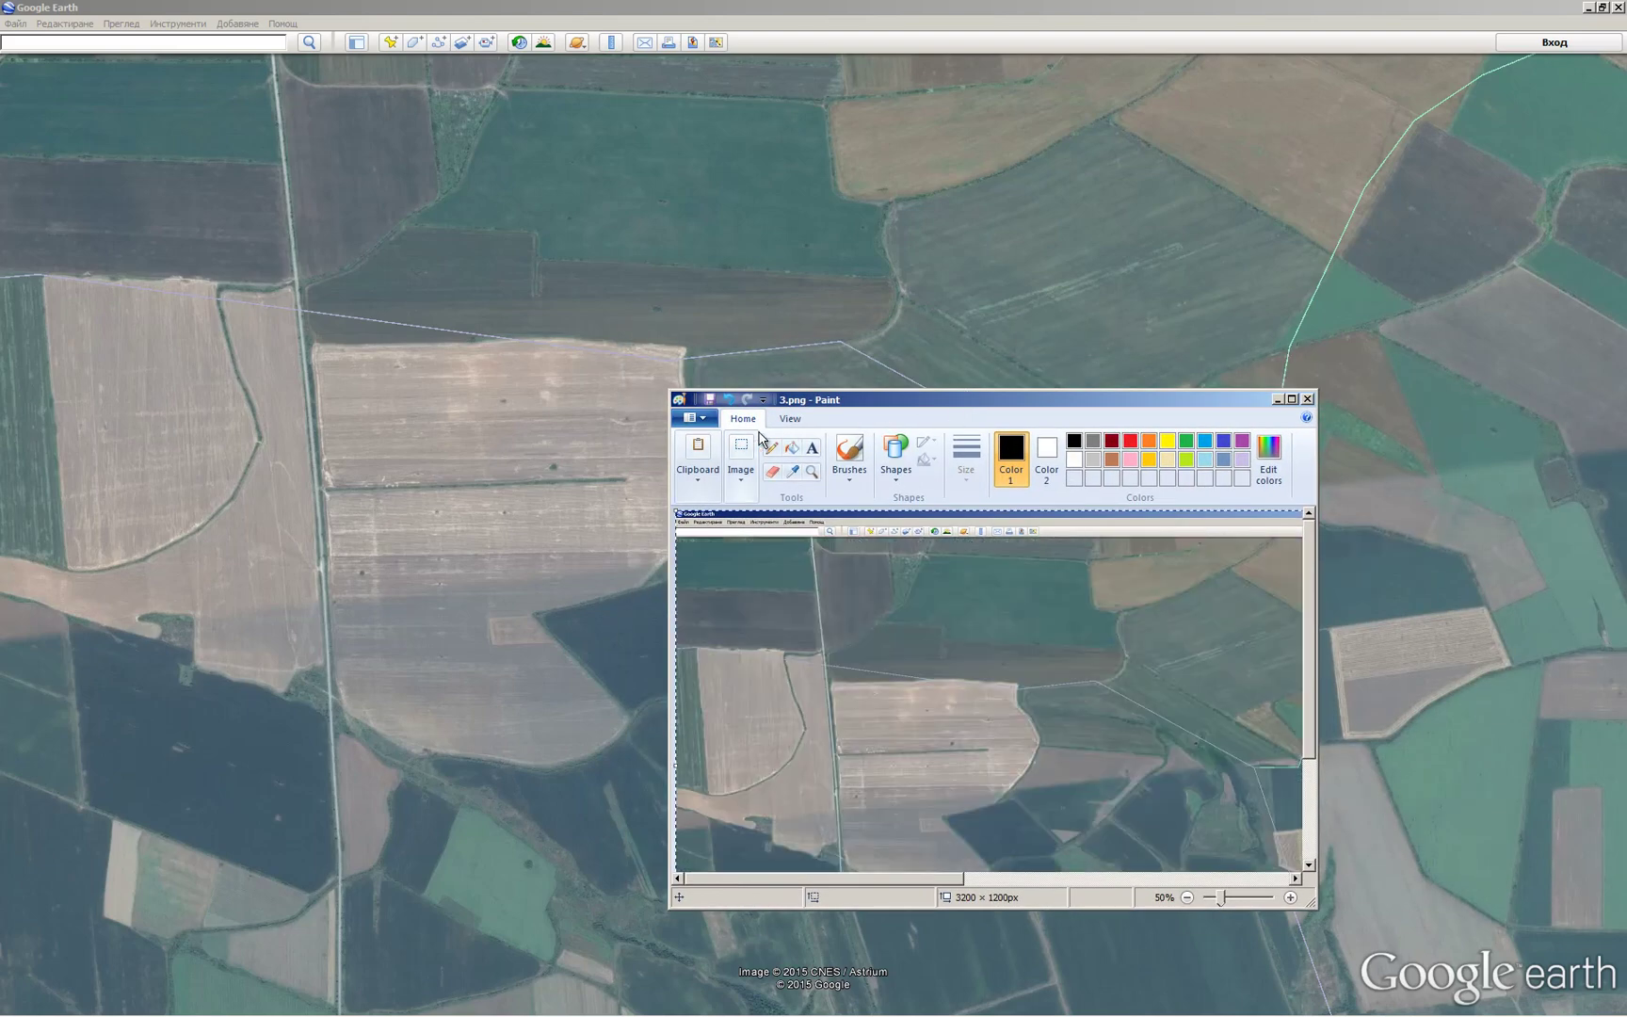
{"action": "key", "text": "F12"}
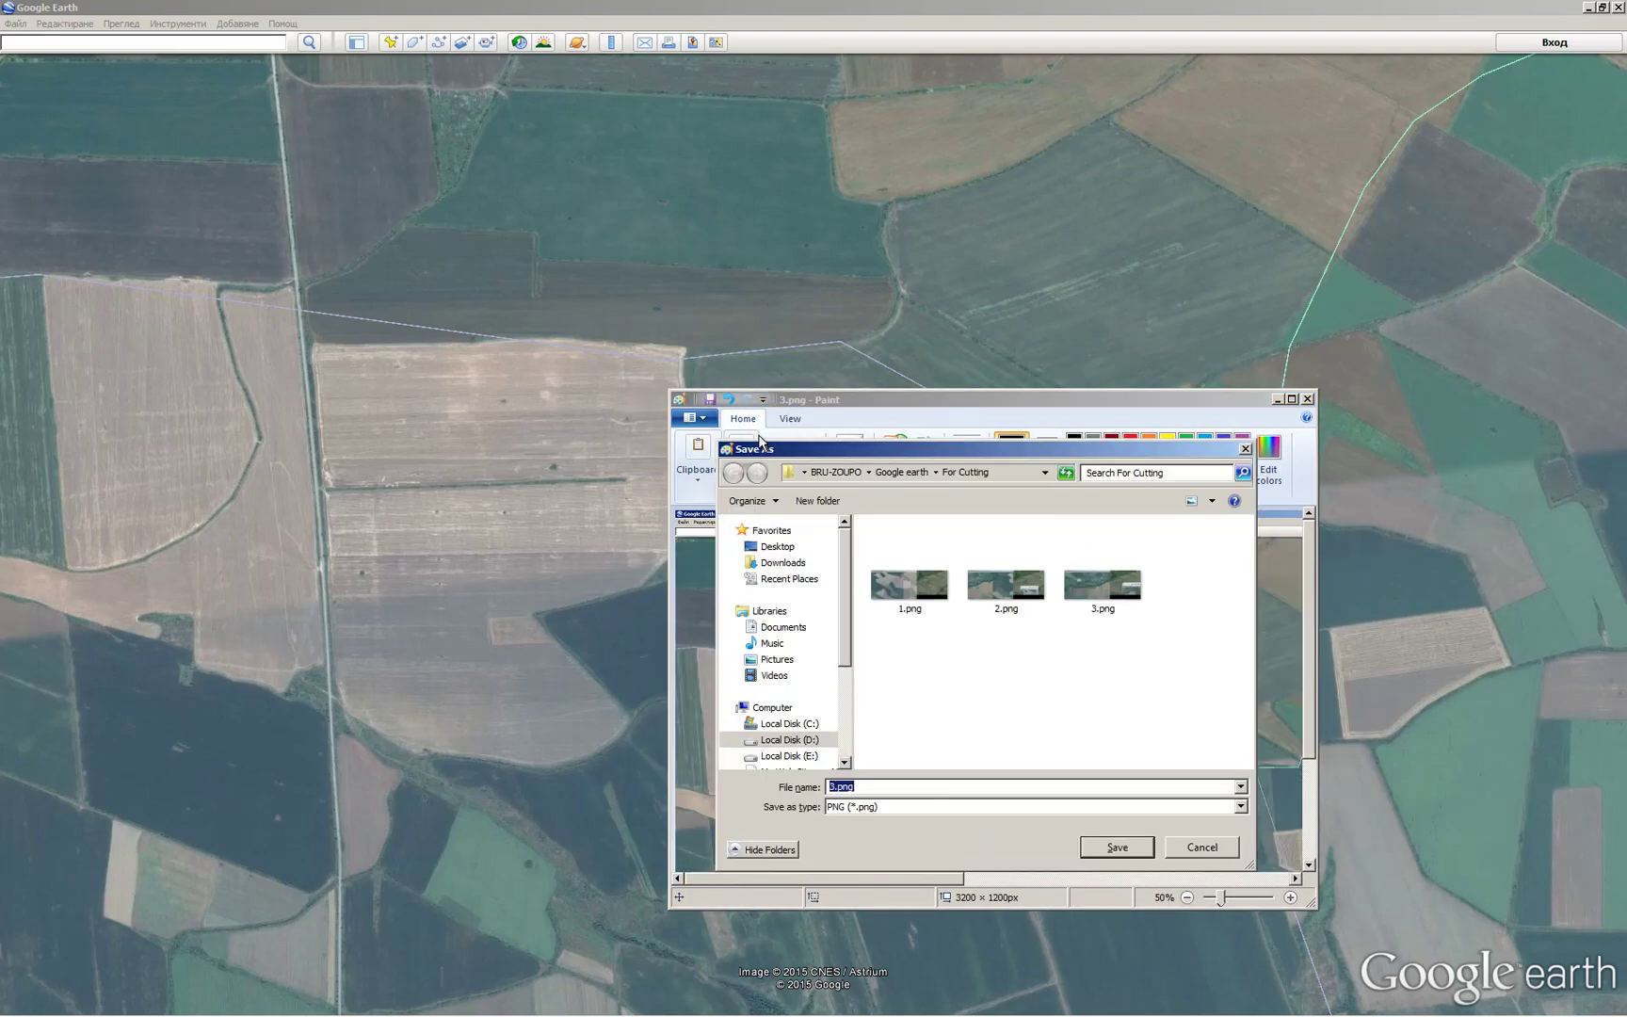
{"action": "type", "text": "4"}
{"action": "key", "text": "Return"}
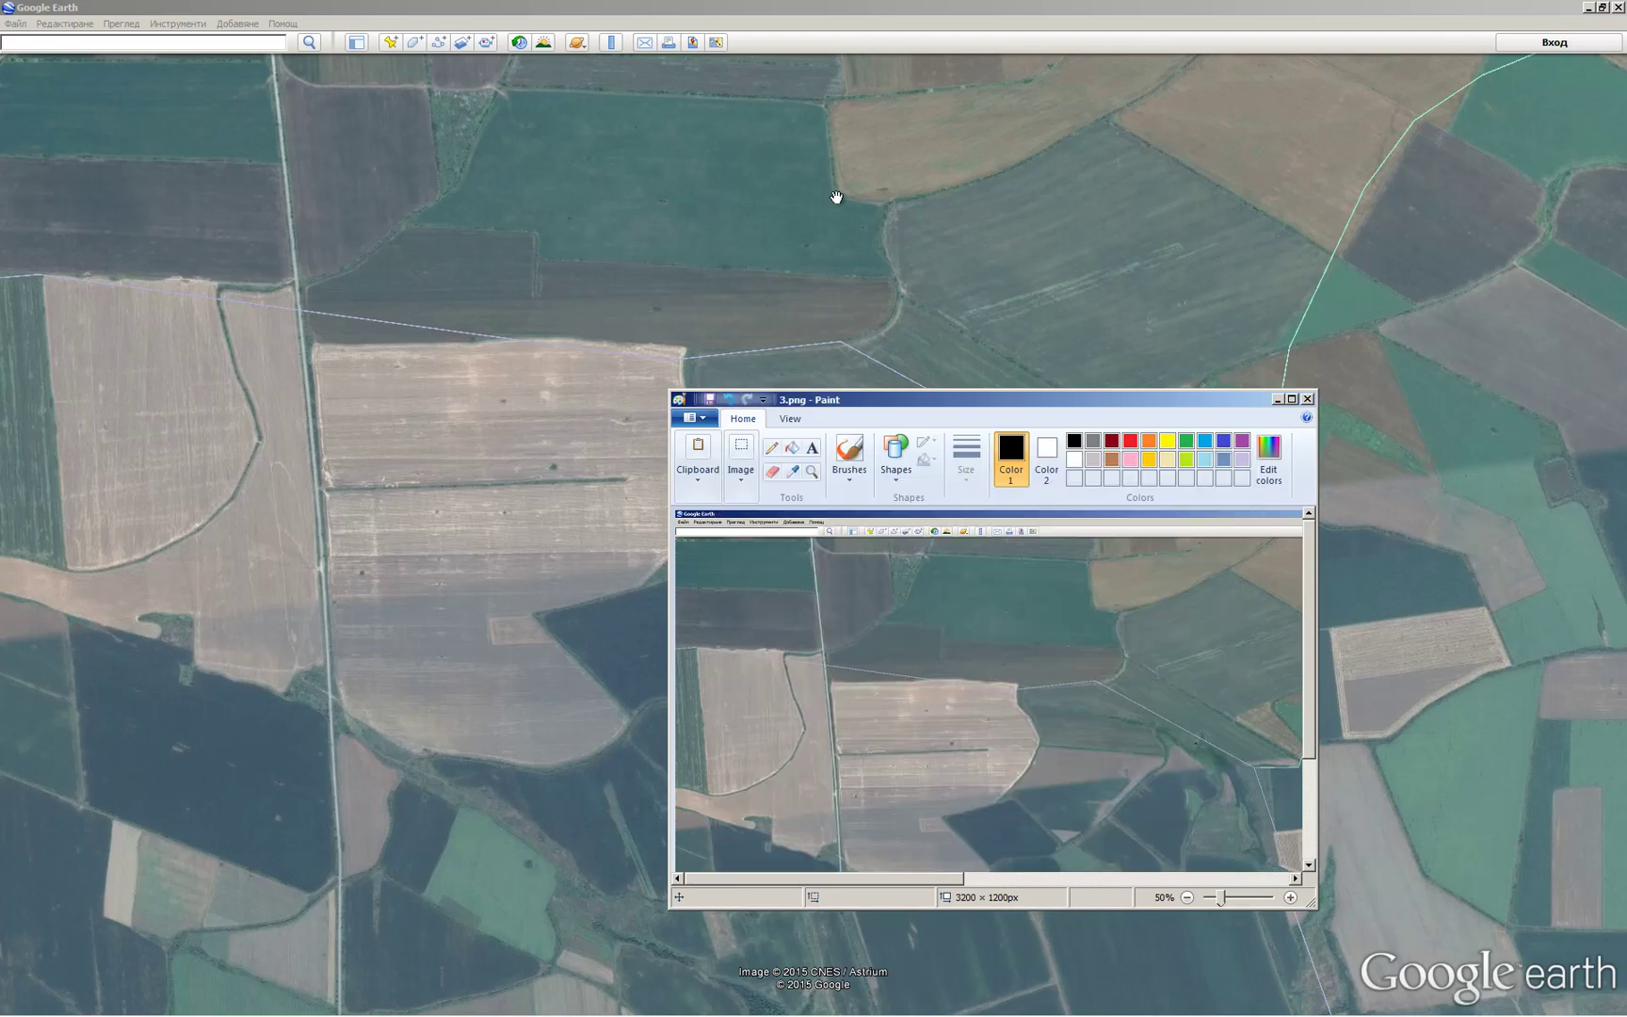
Shift the Google Earth view one screen east and paste its capture into Paint.
{"action": "left_click", "coordinate": [928, 10]}
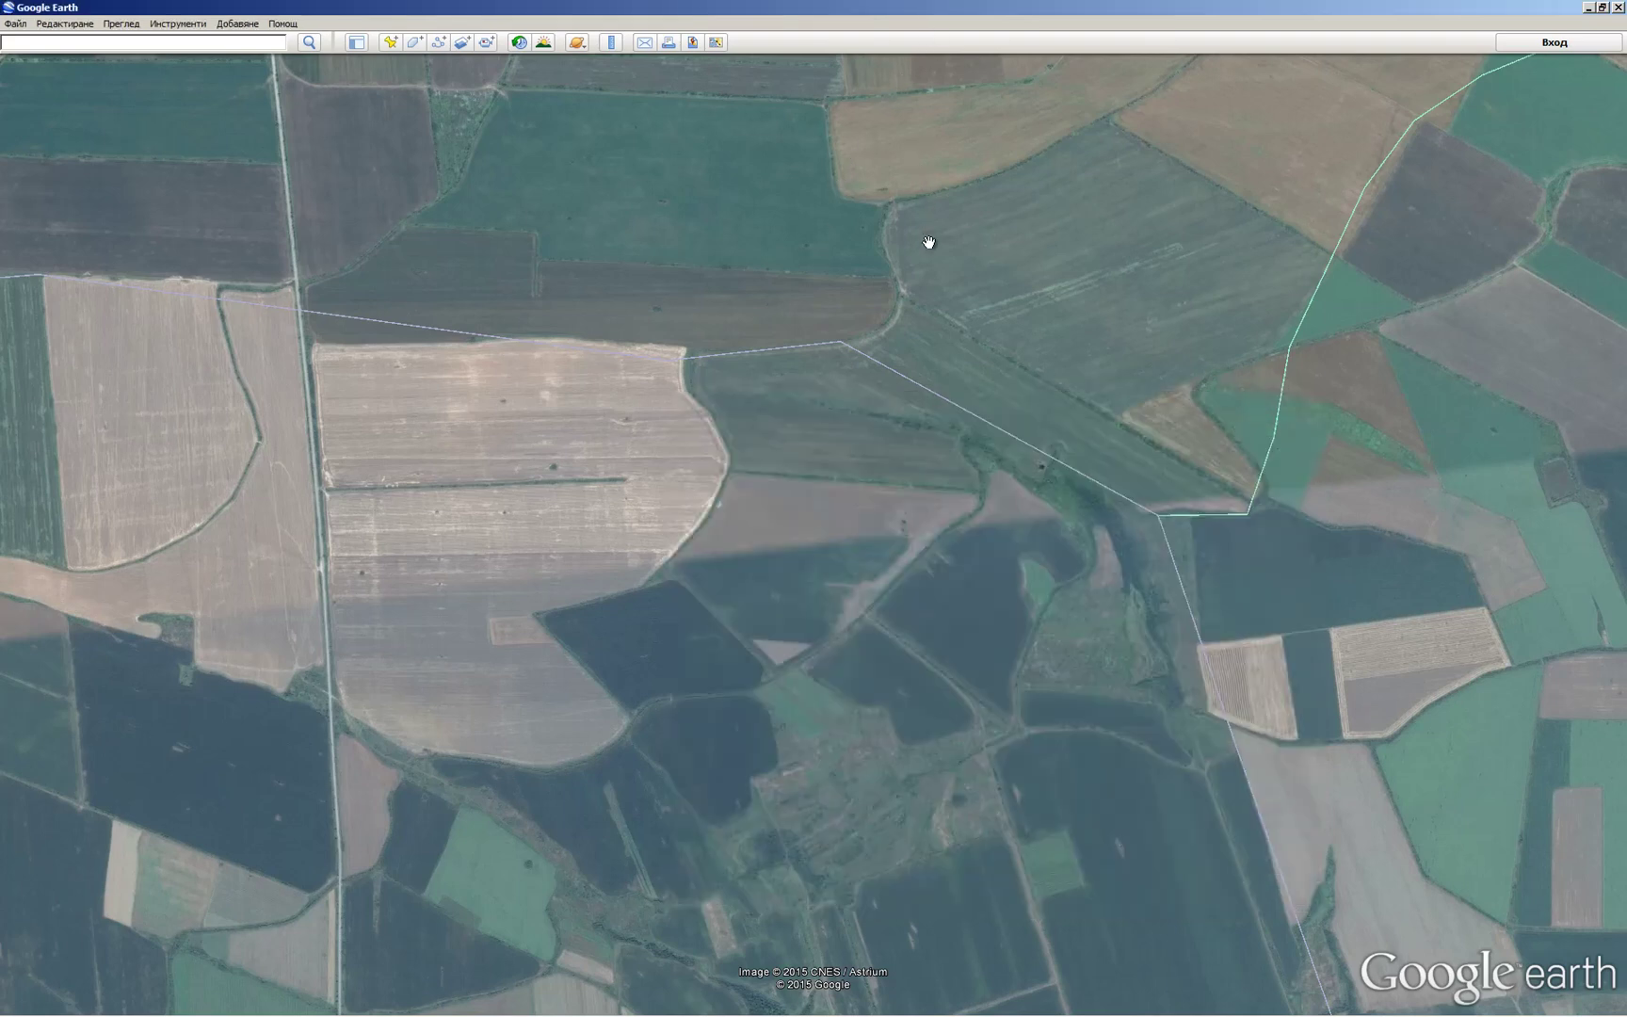
{"action": "key", "text": "Right"}
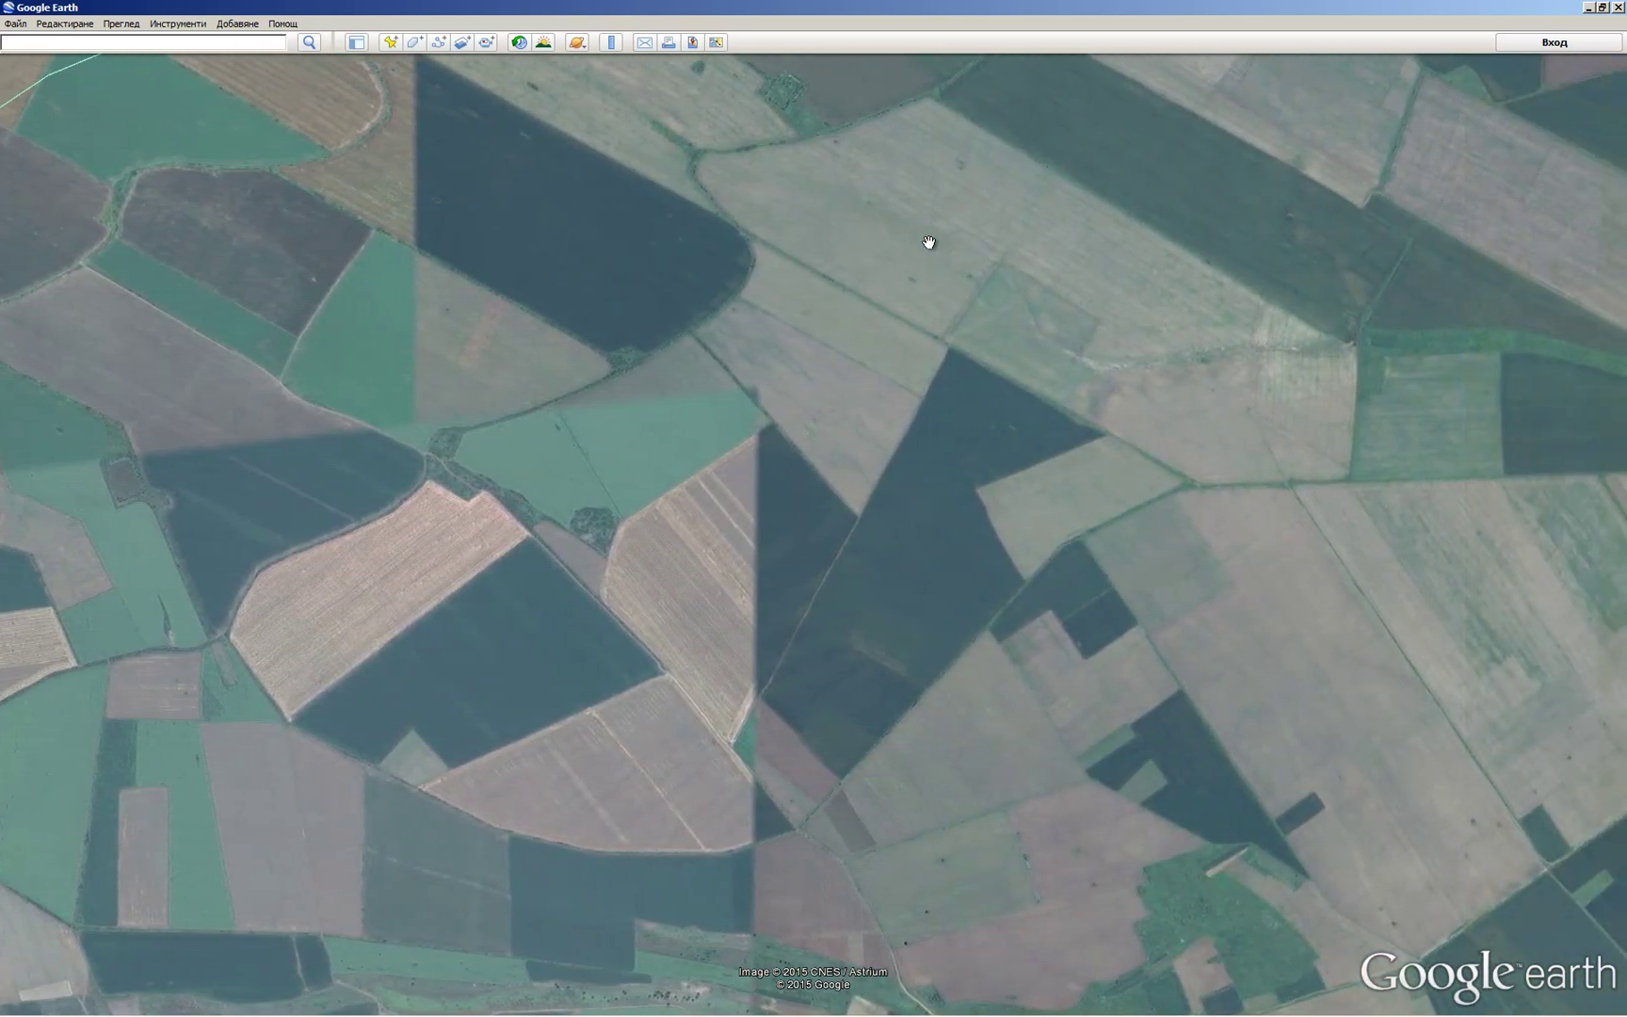
{"action": "key", "text": "alt+Tab"}
{"action": "key", "text": "ctrl+v"}
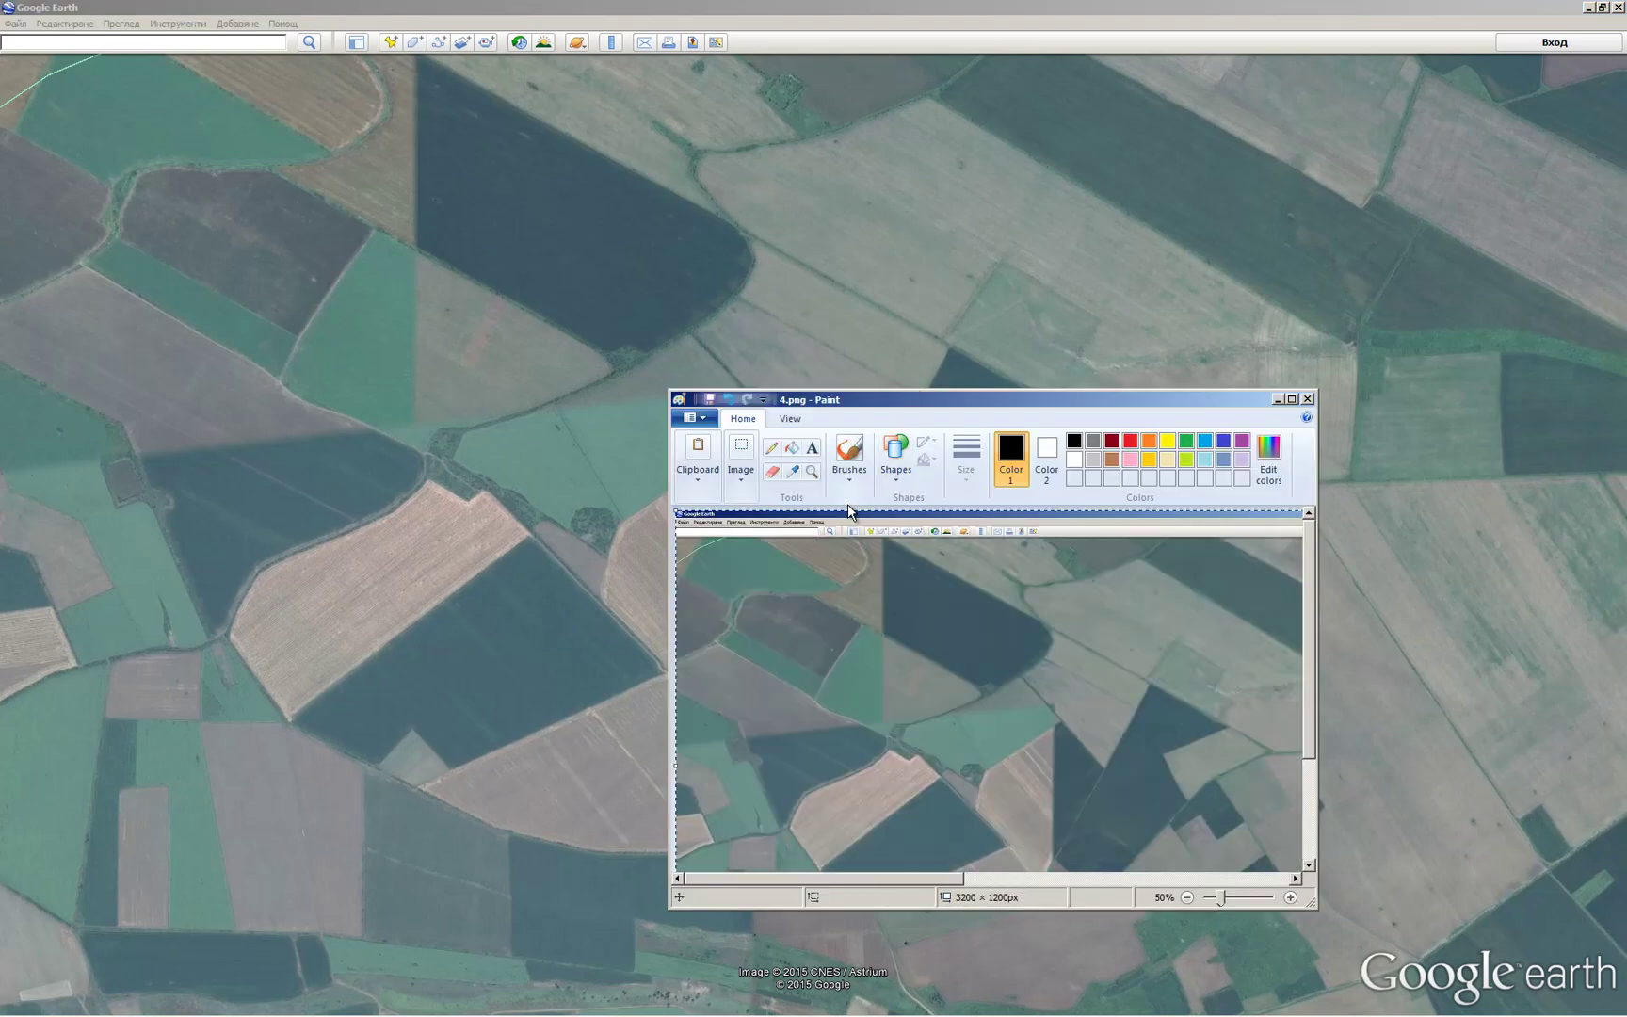
Save the newly pasted capture as 5.png in the For Cutting folder.
{"action": "key", "text": "F12"}
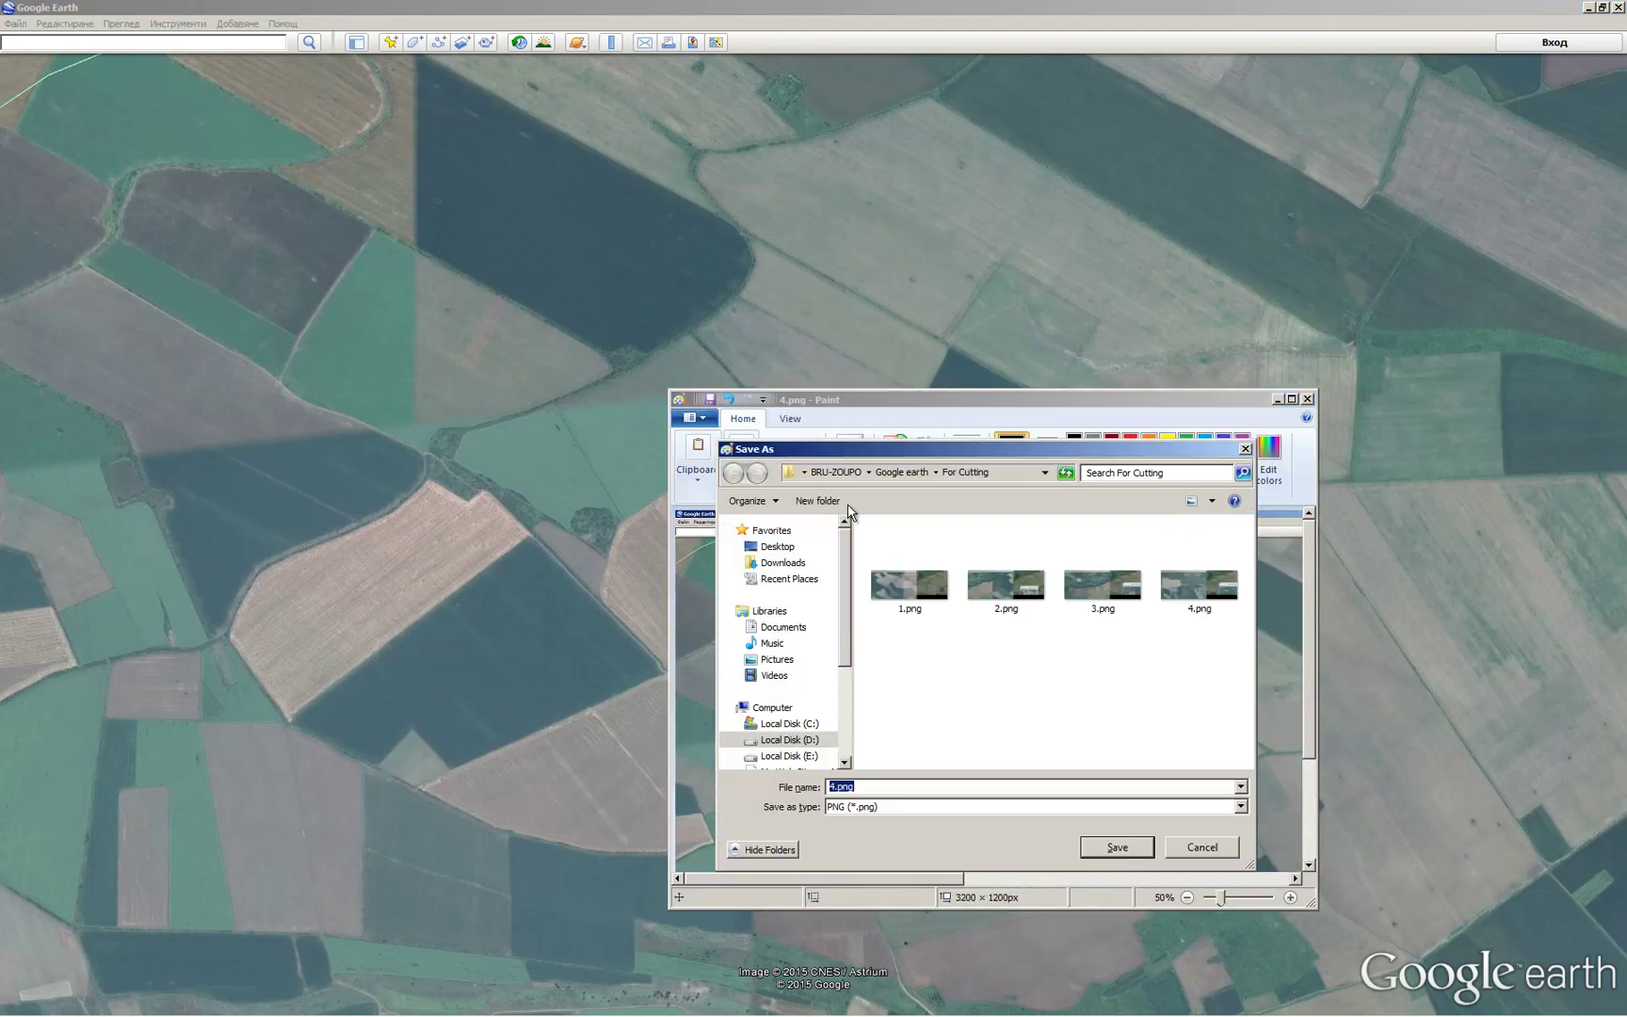
{"action": "type", "text": "5"}
{"action": "key", "text": "Return"}
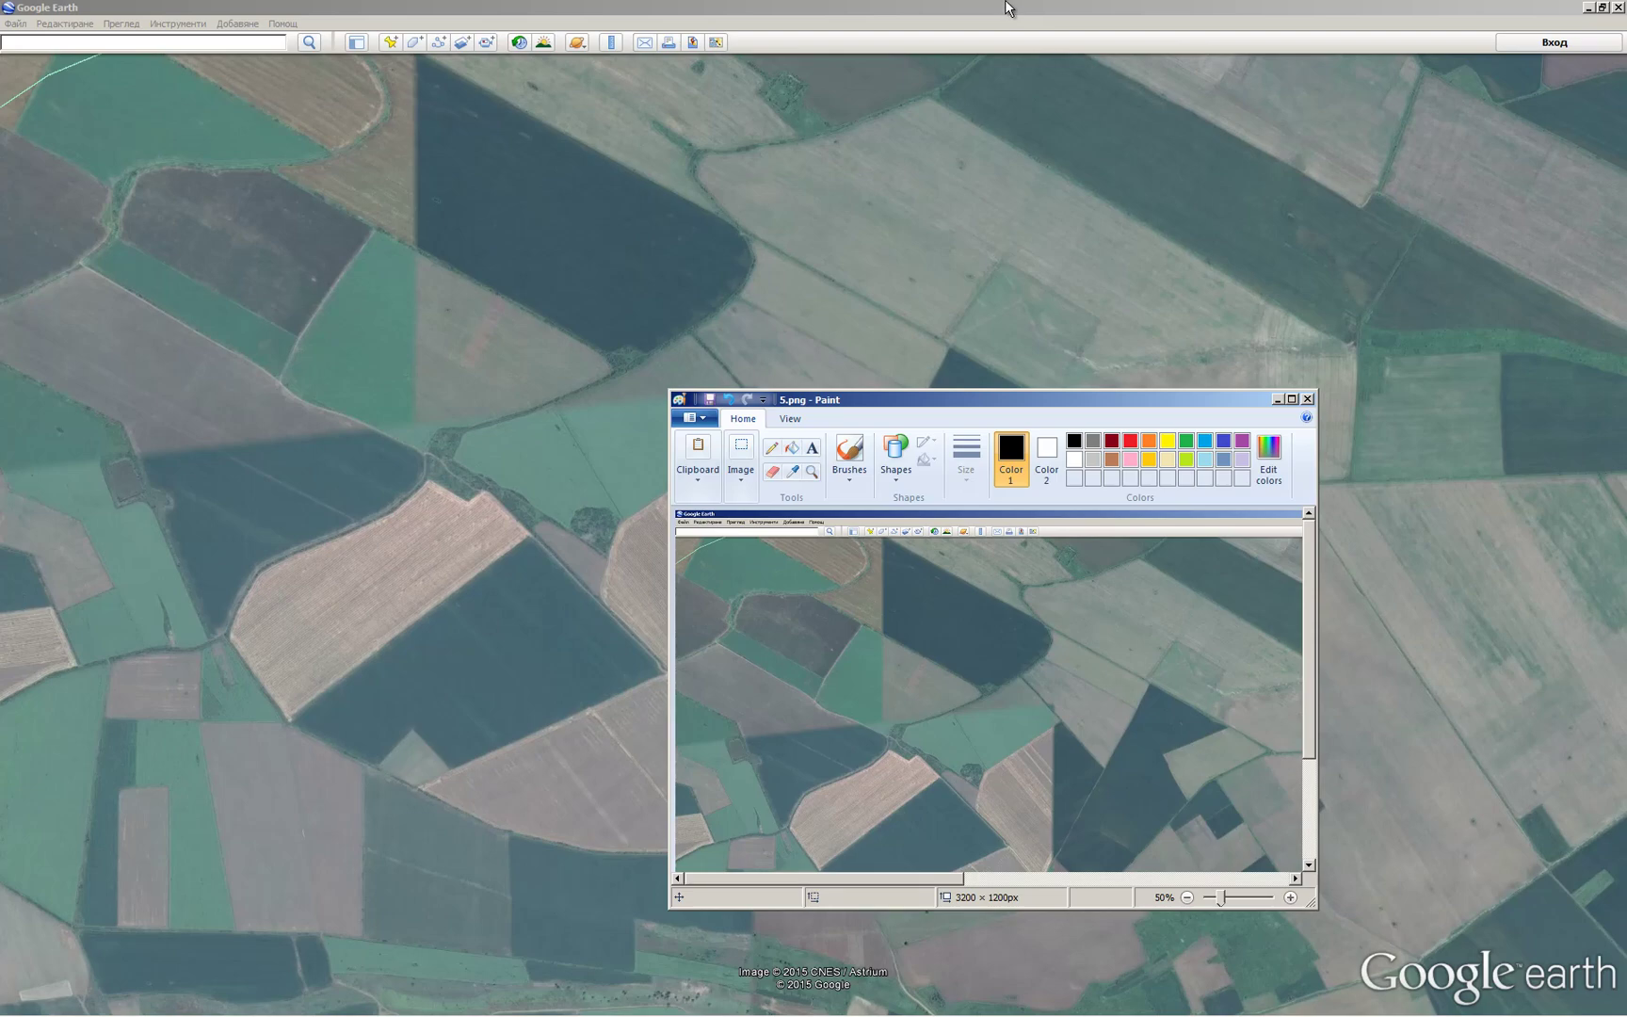
Advance the Google Earth view east to the villages along the river and paste that capture into Paint.
{"action": "left_click", "coordinate": [1005, 7]}
{"action": "key", "text": "Right"}
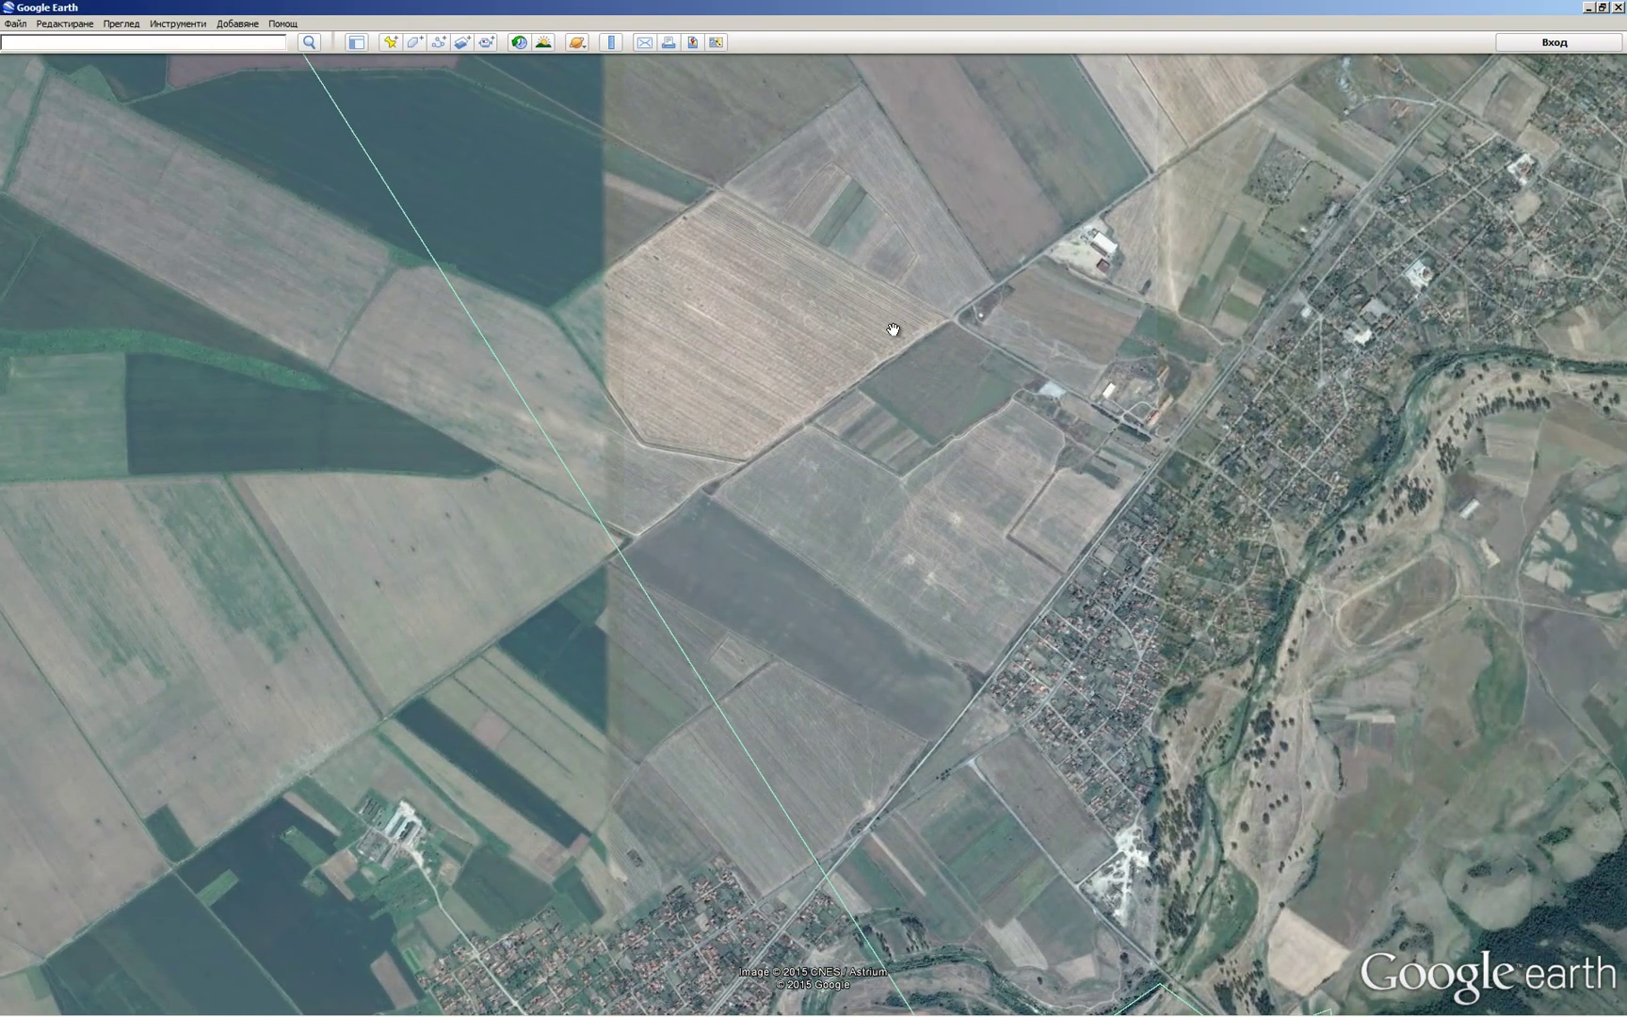
{"action": "key", "text": "Right"}
{"action": "key", "text": "Left"}
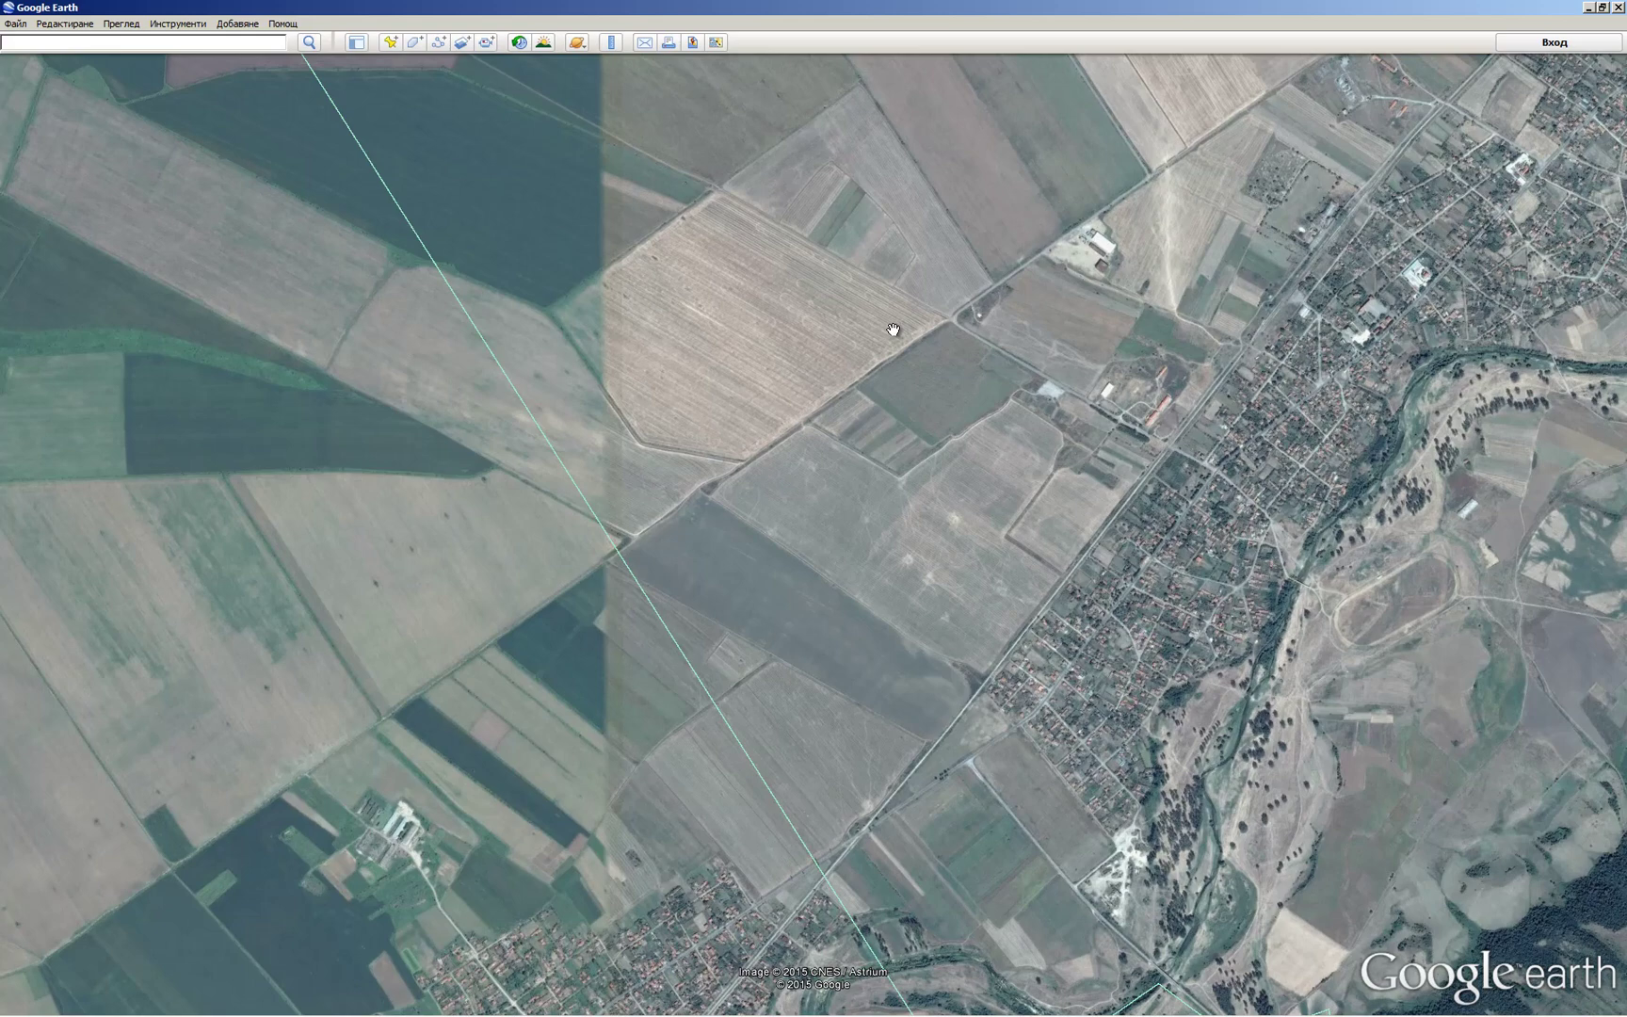
{"action": "key", "text": "alt+Tab"}
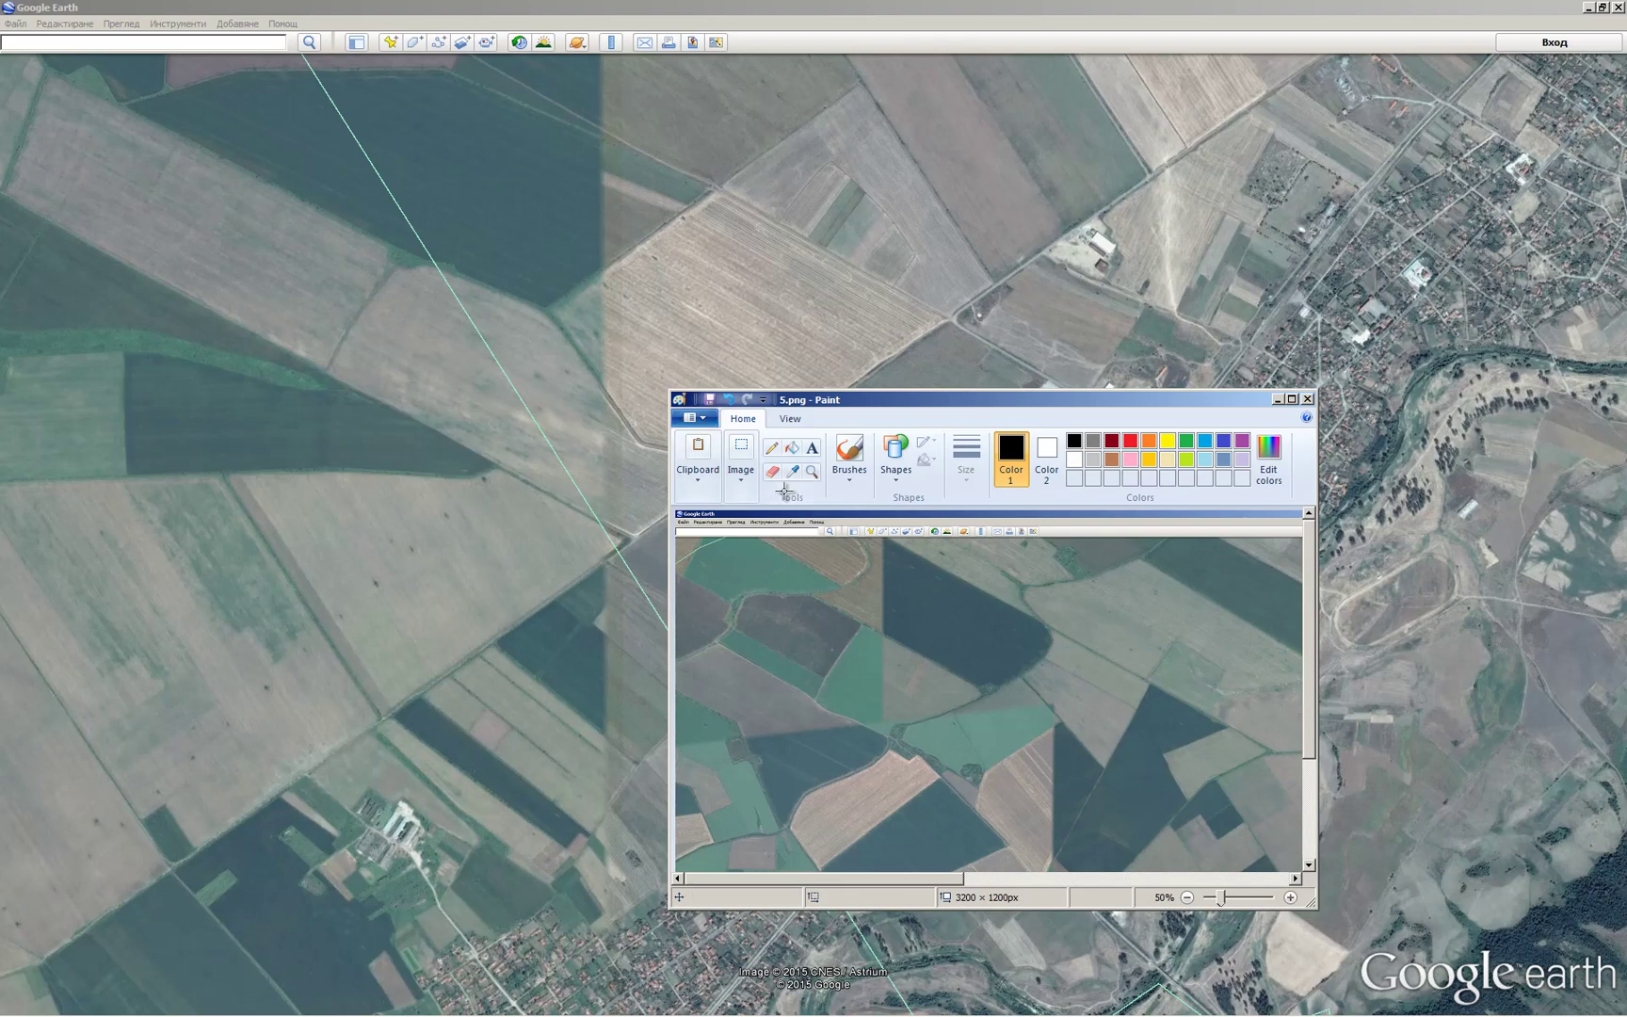
{"action": "key", "text": "ctrl+v"}
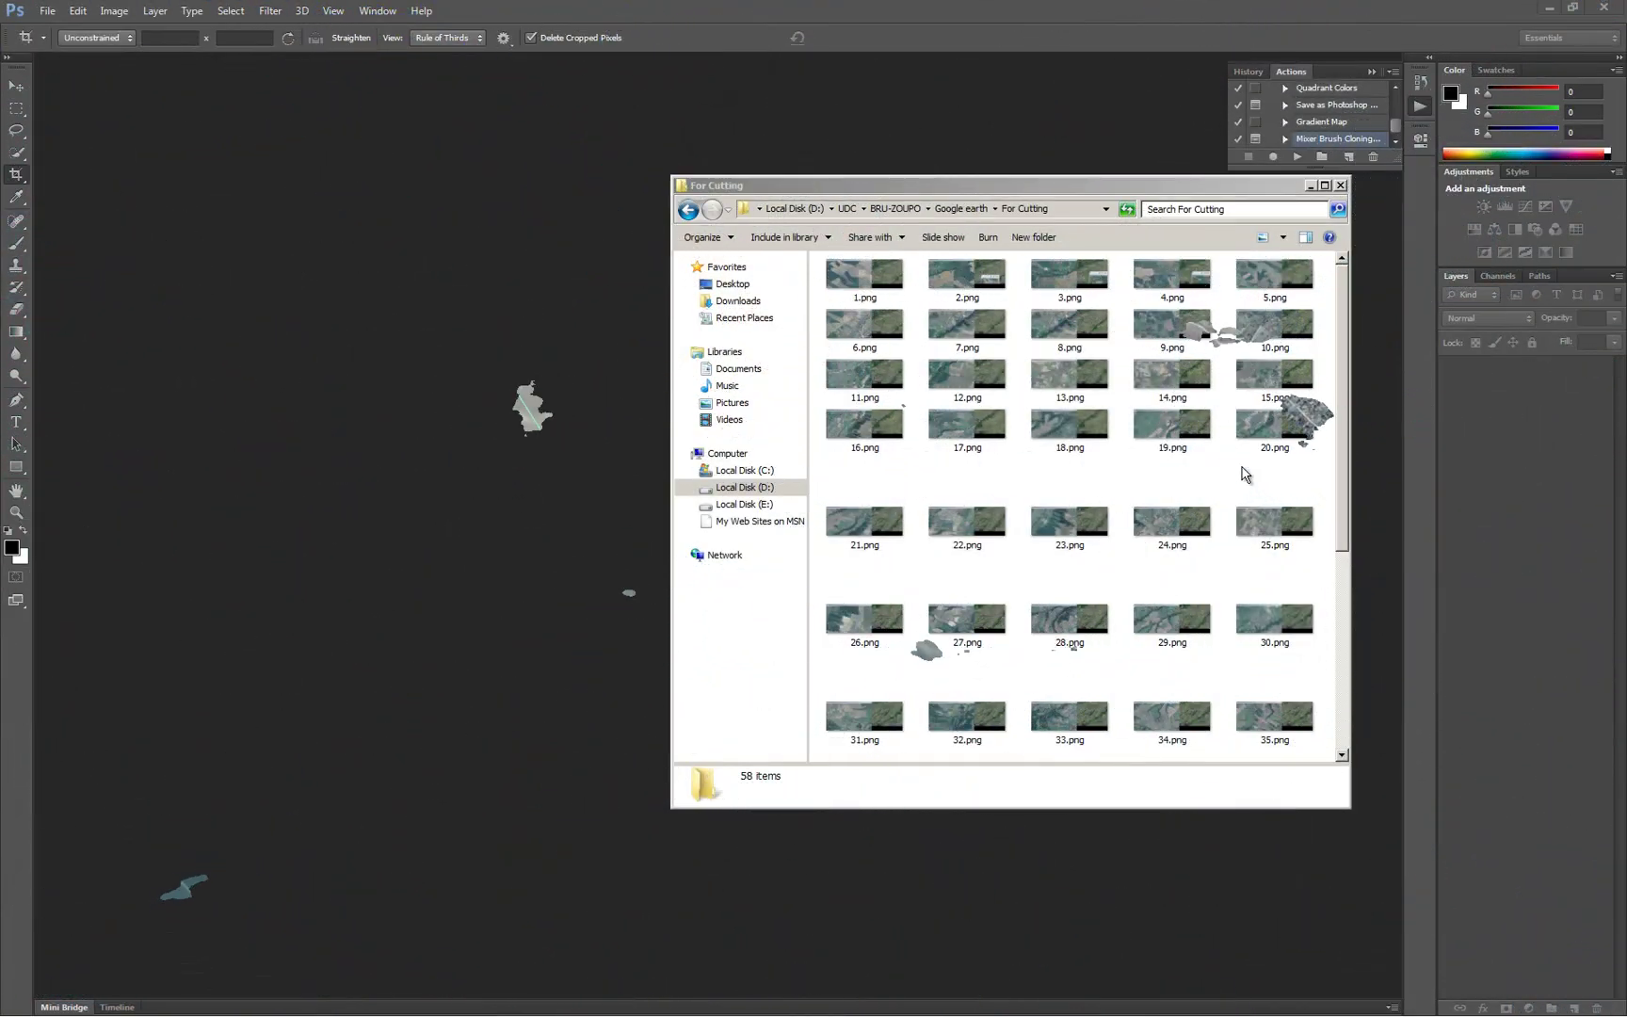
Examine the saved captures in the For Cutting folder full screen, starting with 1.png, and close the image viewer.
{"action": "left_click", "coordinate": [863, 283]}
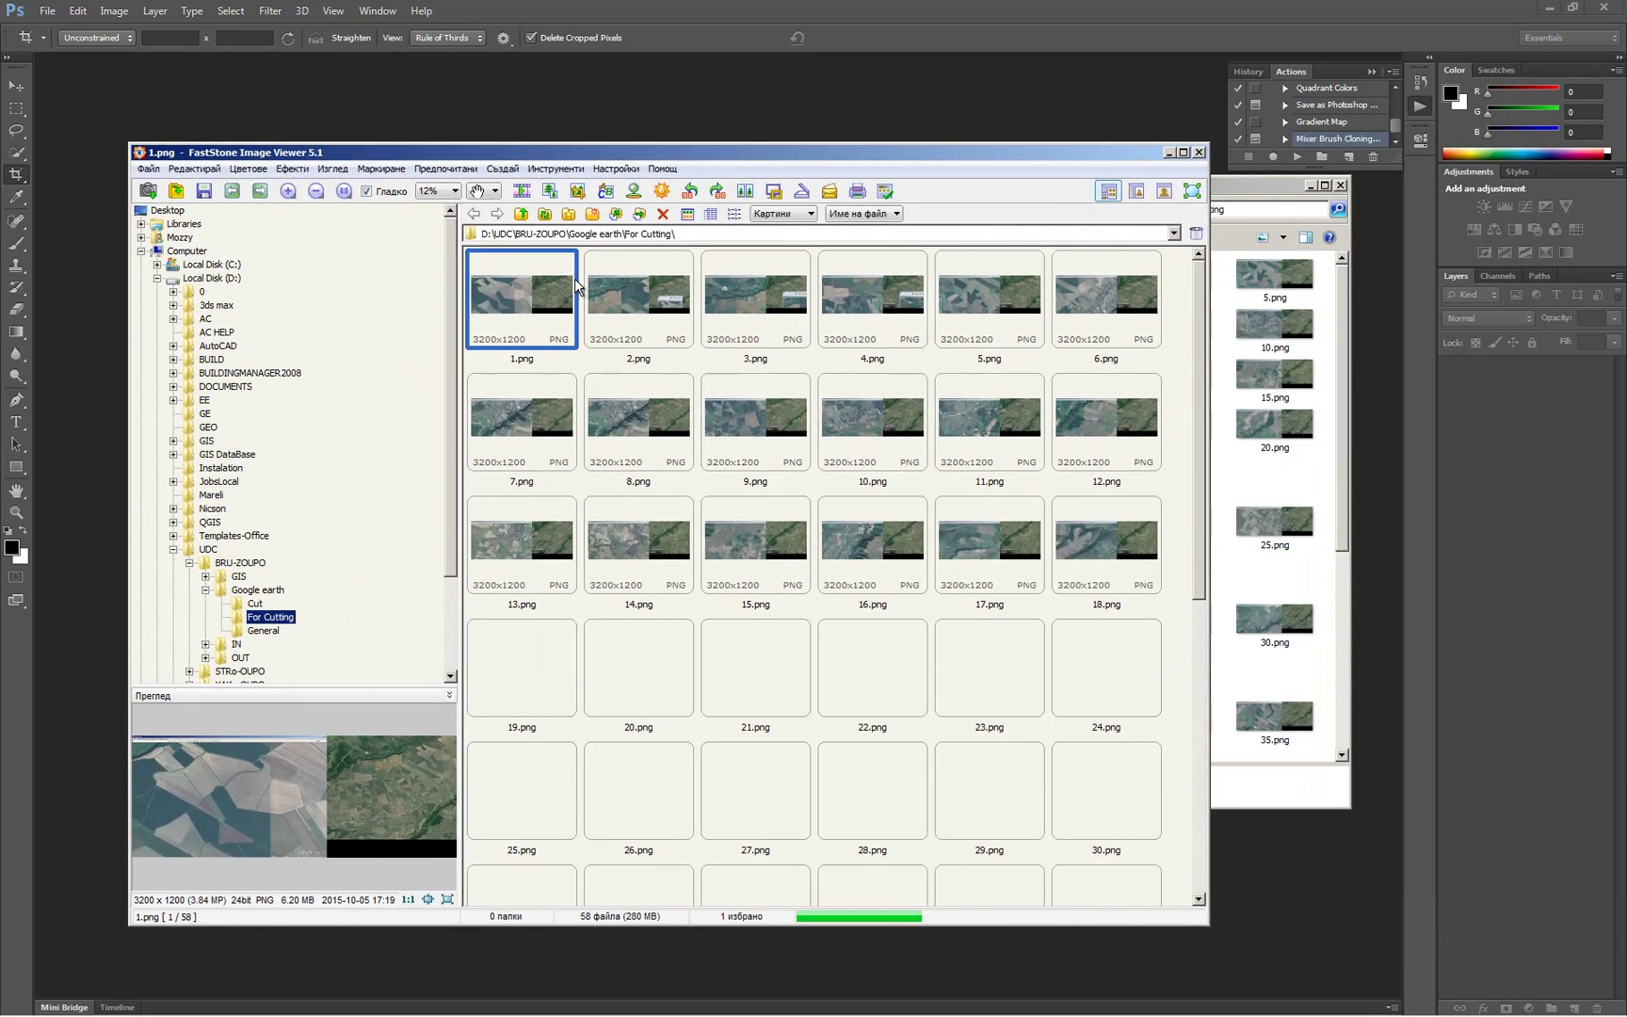
{"action": "double_click", "coordinate": [515, 308]}
{"action": "scroll", "coordinate": [617, 306], "scroll_direction": "down", "scroll_amount": 2}
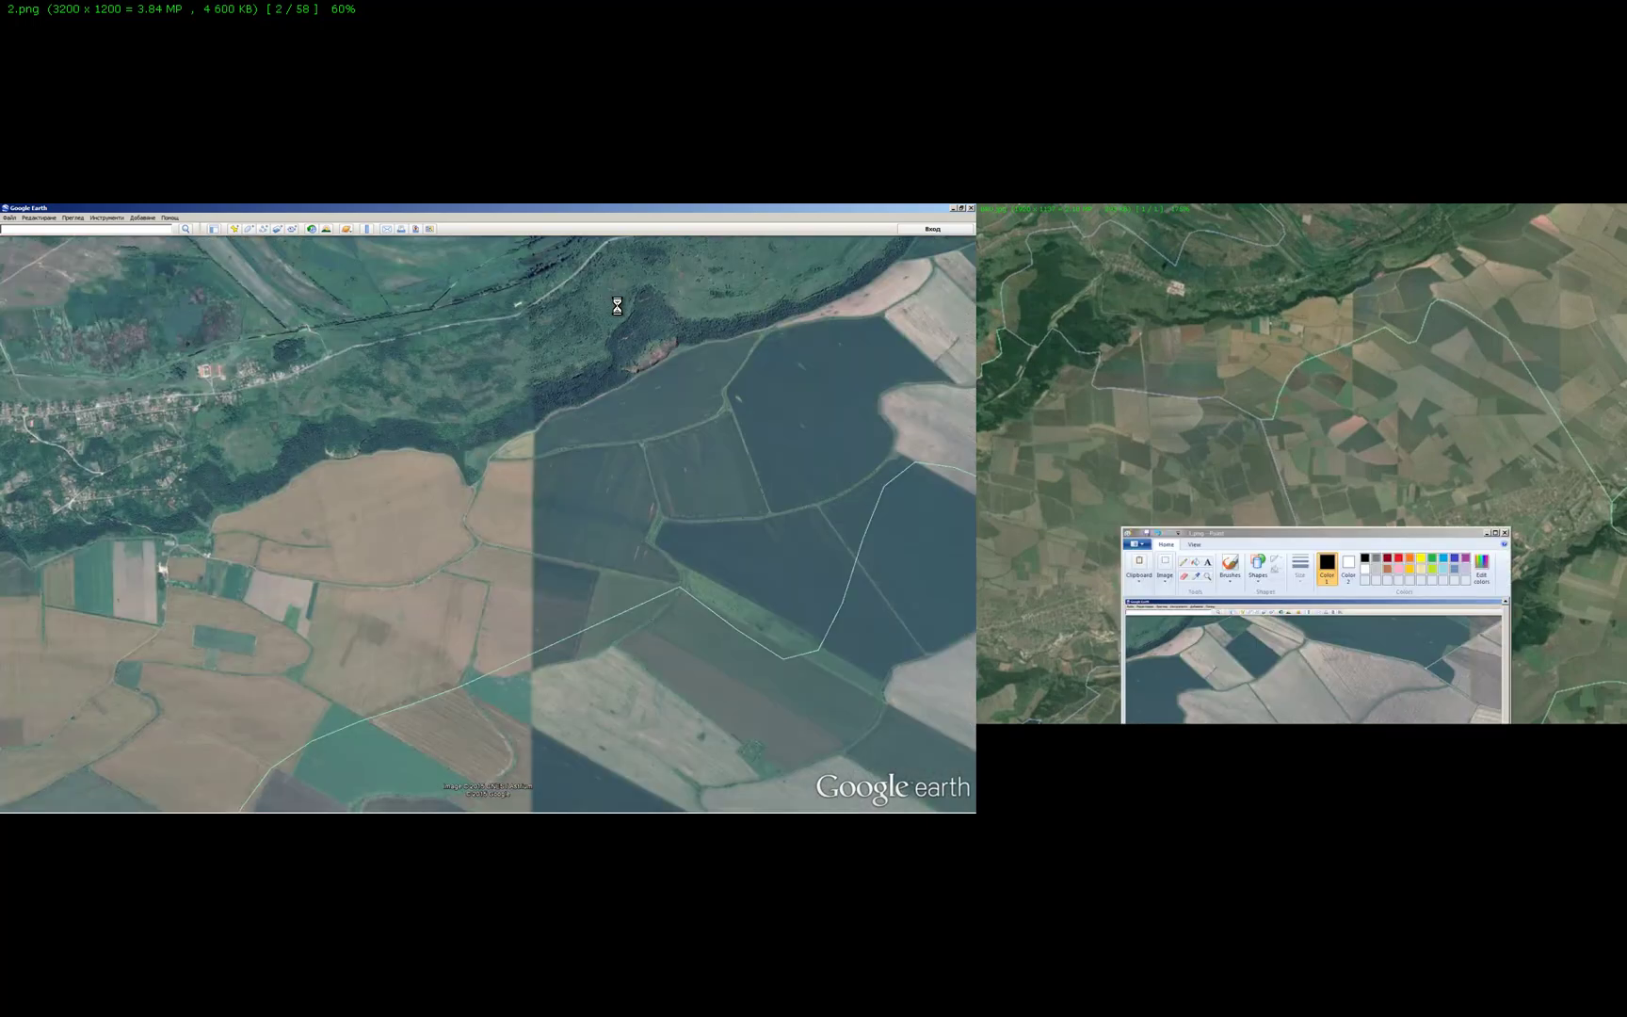
{"action": "scroll", "coordinate": [617, 306], "scroll_direction": "down", "scroll_amount": 3}
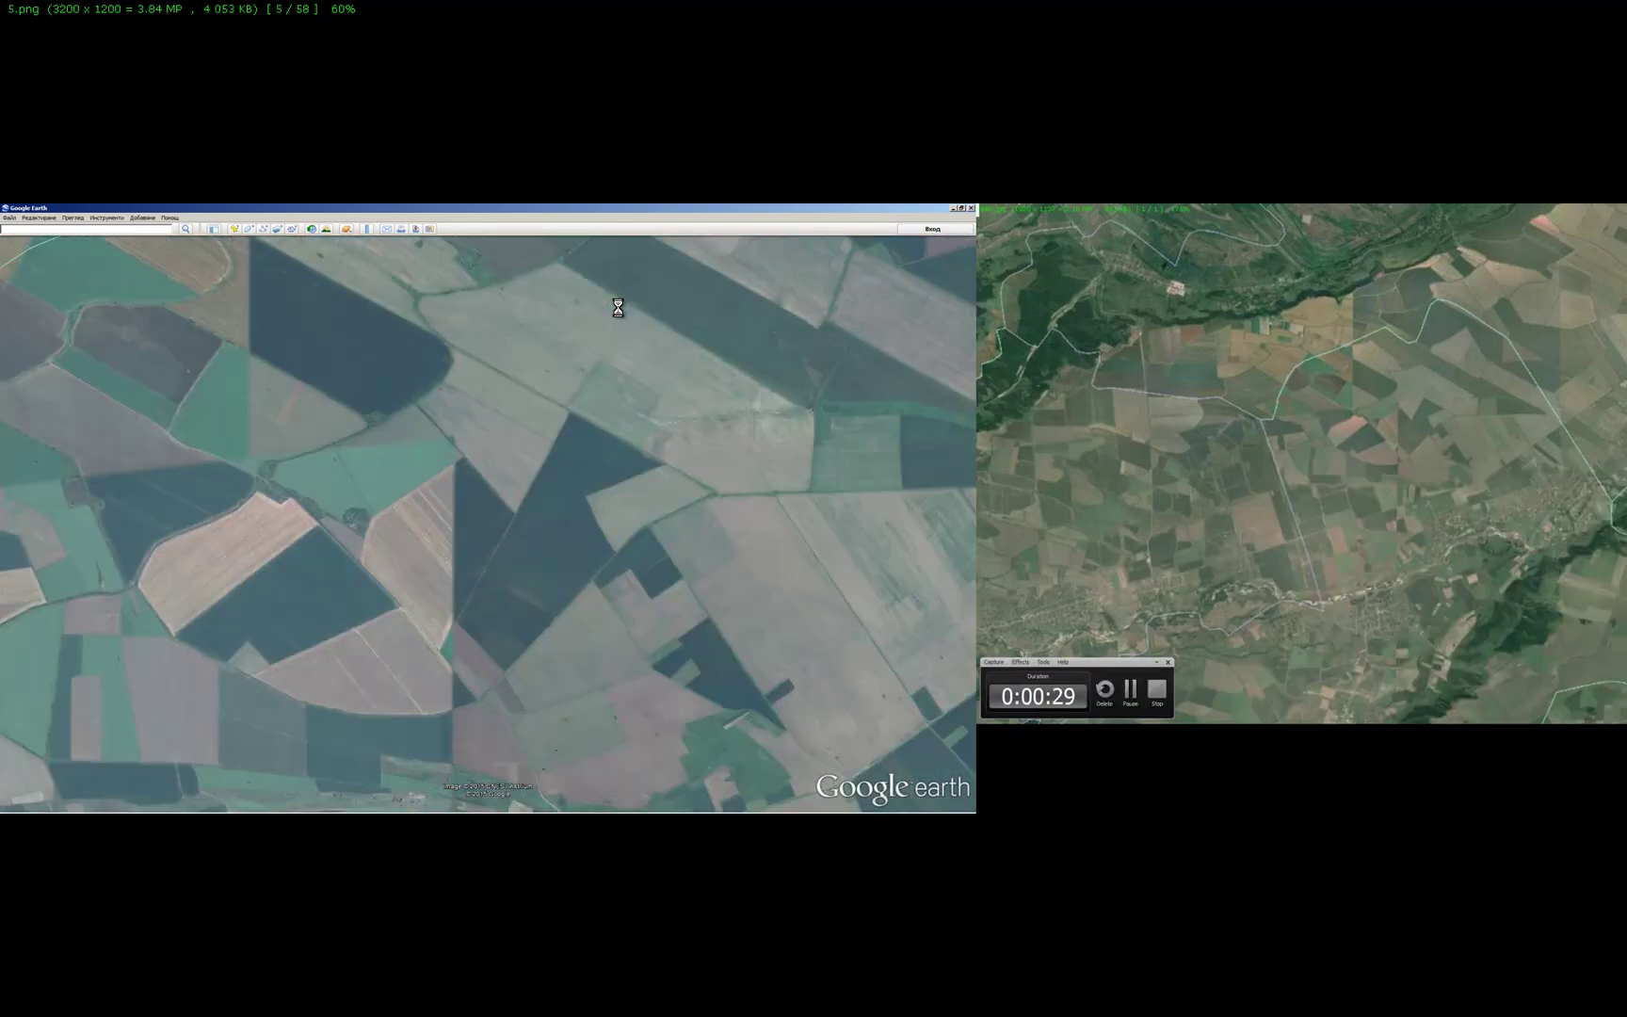
{"action": "scroll", "coordinate": [617, 307], "scroll_direction": "down", "scroll_amount": 3}
{"action": "key", "text": "Escape"}
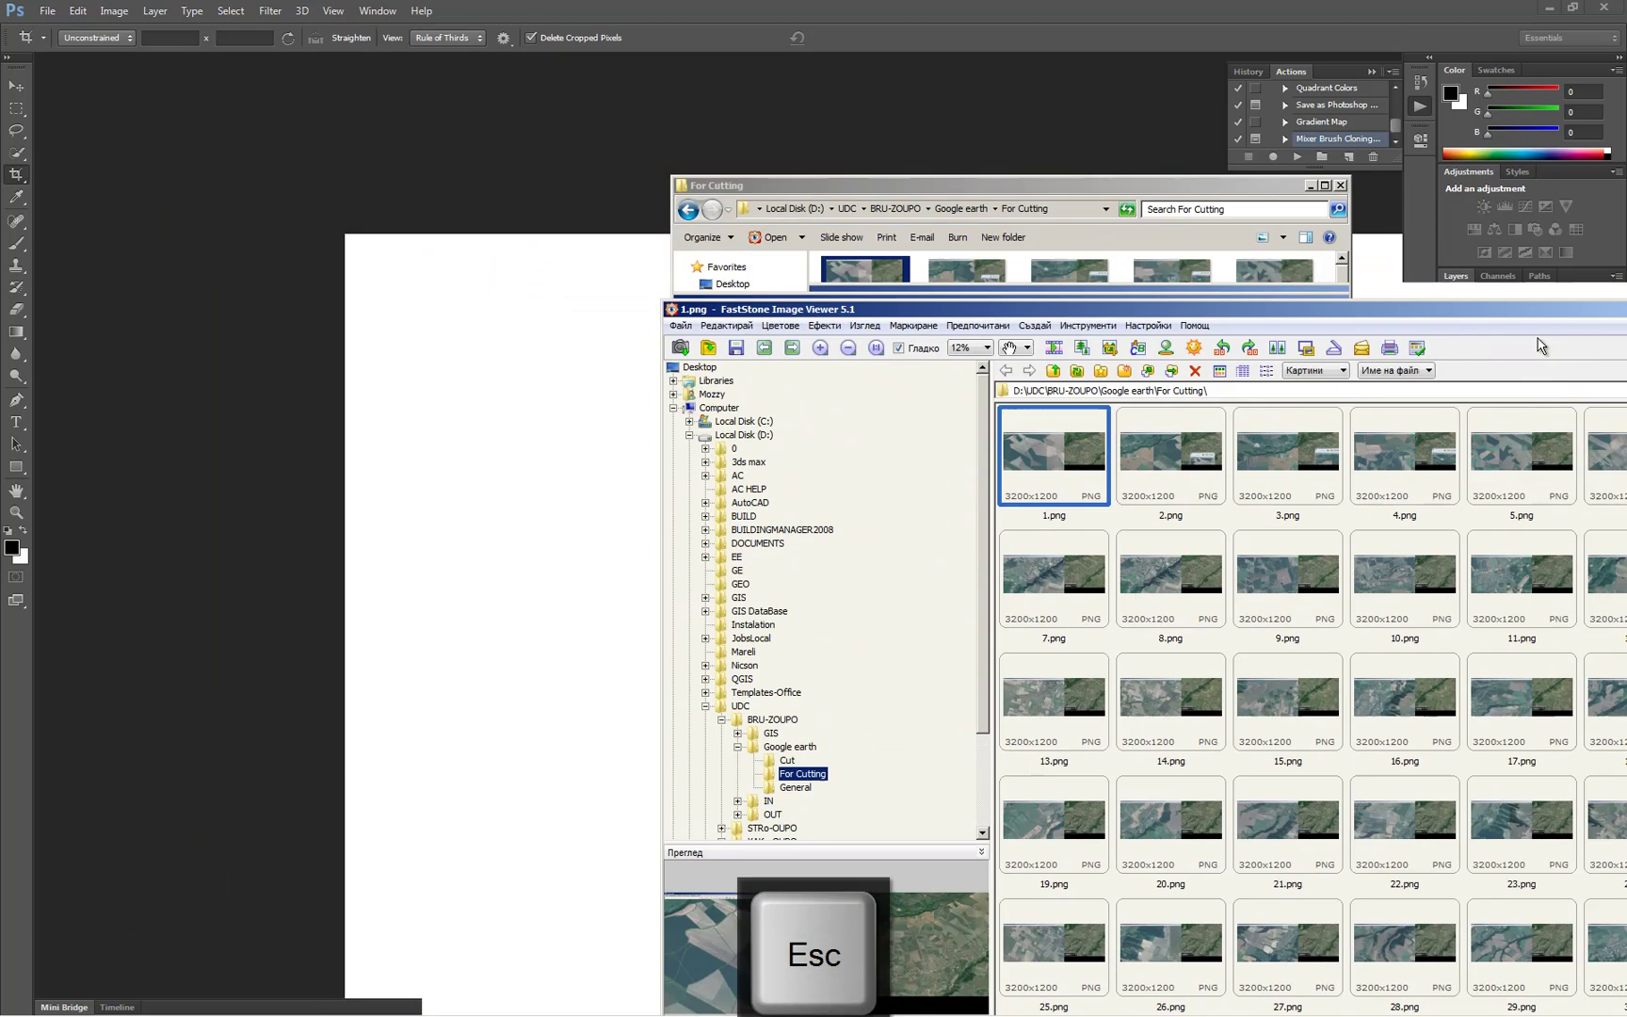
{"action": "key", "text": "Escape"}
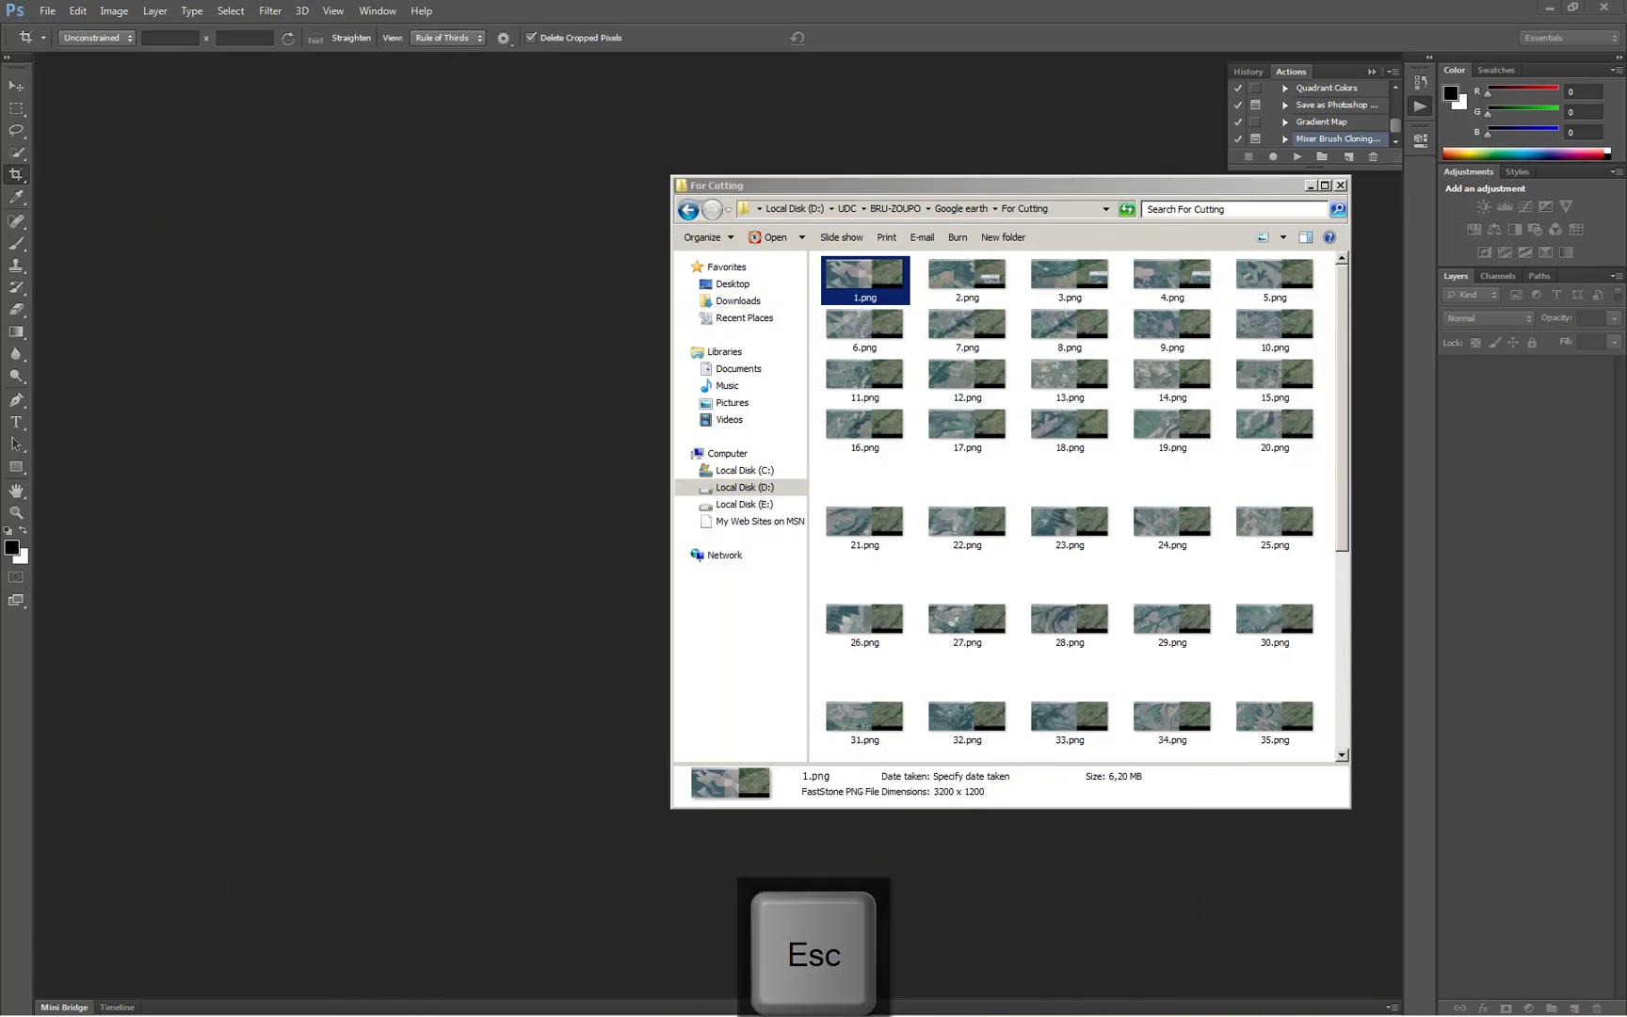
Open 1.png in Photoshop and start recording a new action named "Cut - 2 Monitors" in the Default Actions set.
{"action": "left_click", "coordinate": [1038, 185]}
{"action": "left_click_drag", "start_coordinate": [861, 290], "coordinate": [479, 148]}
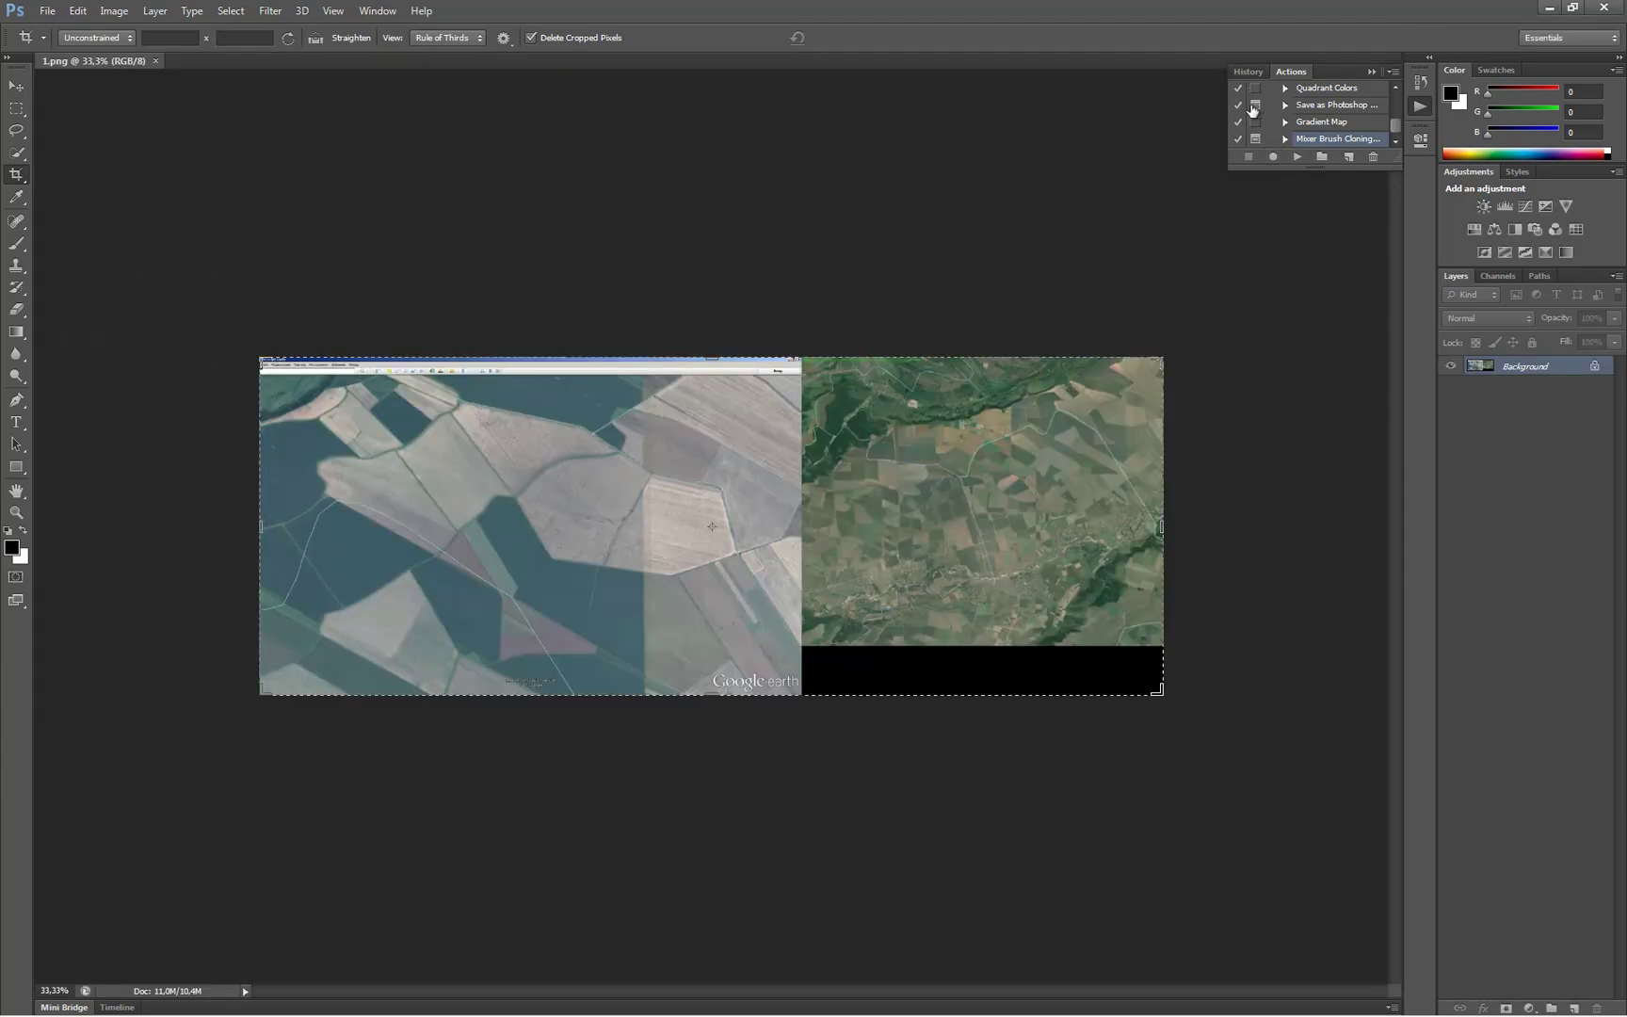
{"action": "left_click", "coordinate": [369, 11]}
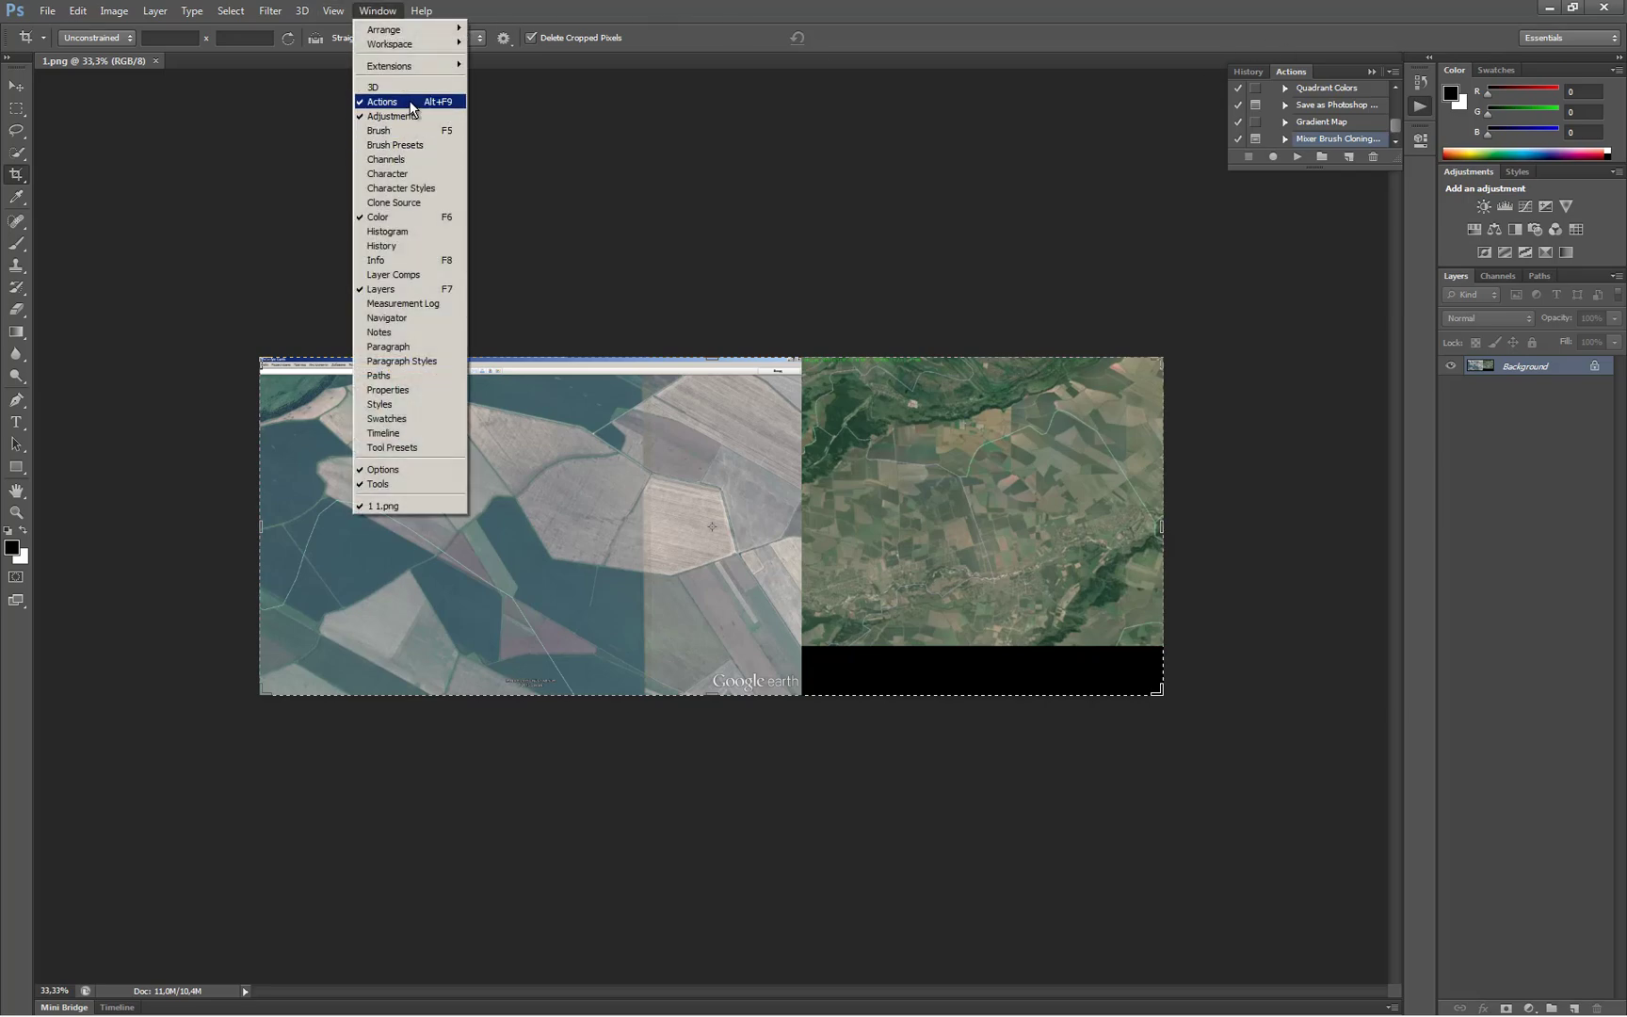
{"action": "left_click", "coordinate": [1329, 72]}
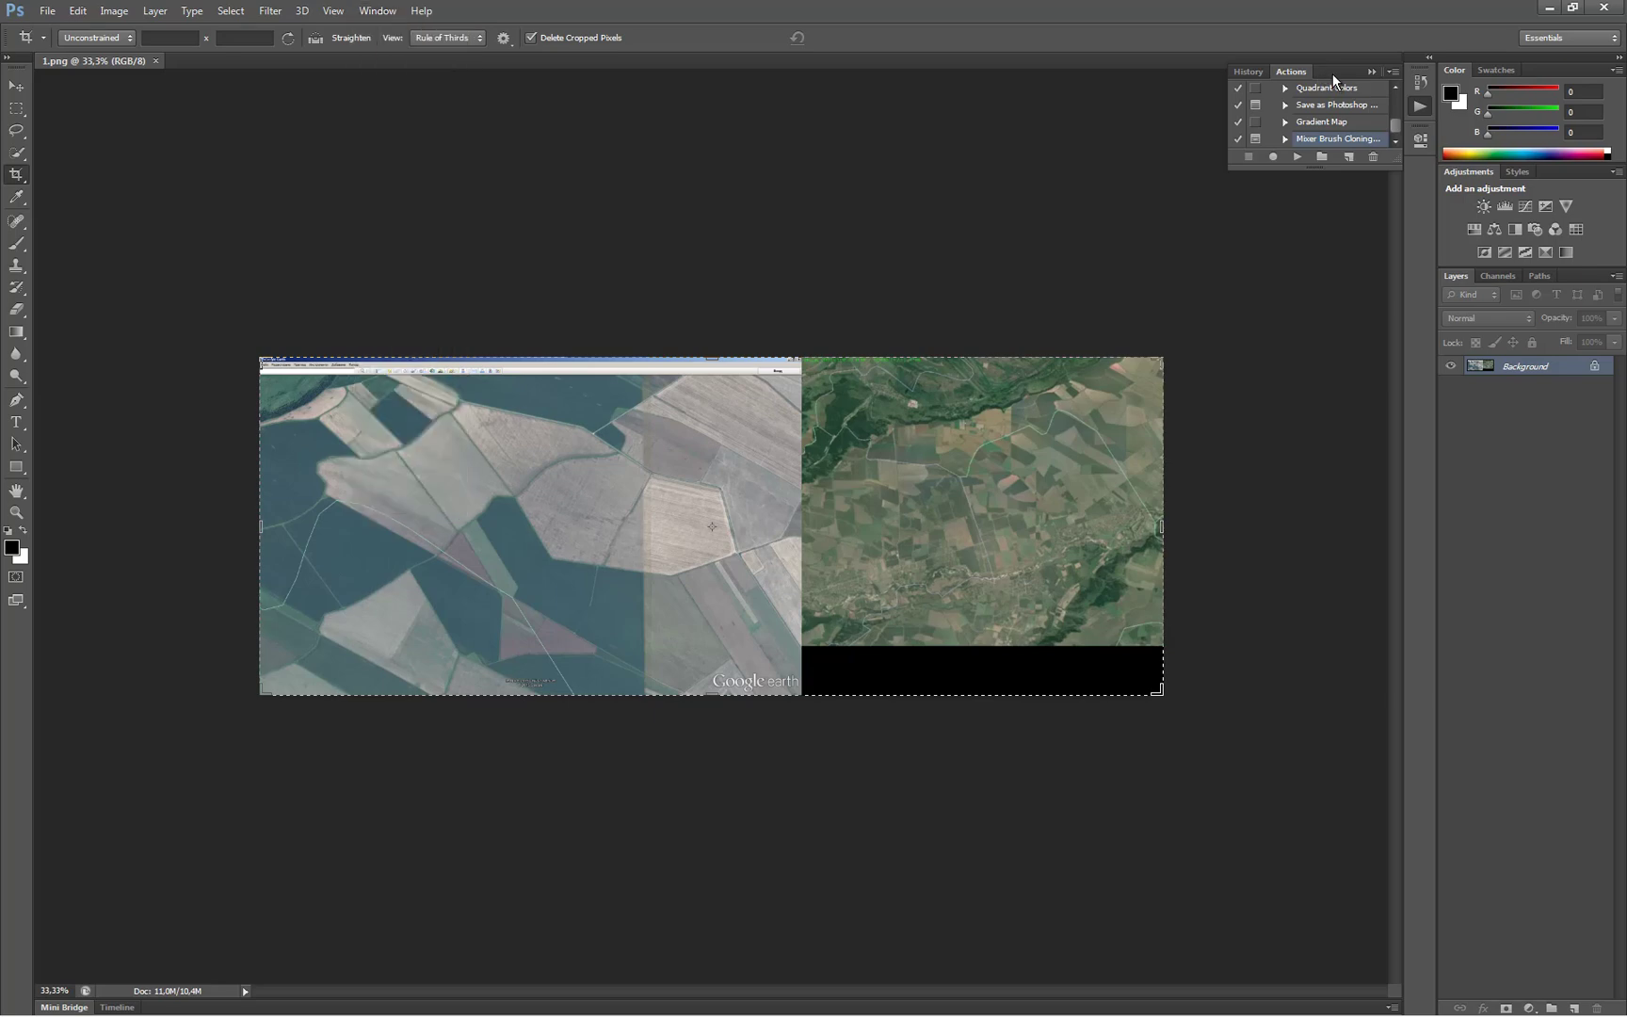
{"action": "left_click", "coordinate": [1347, 158]}
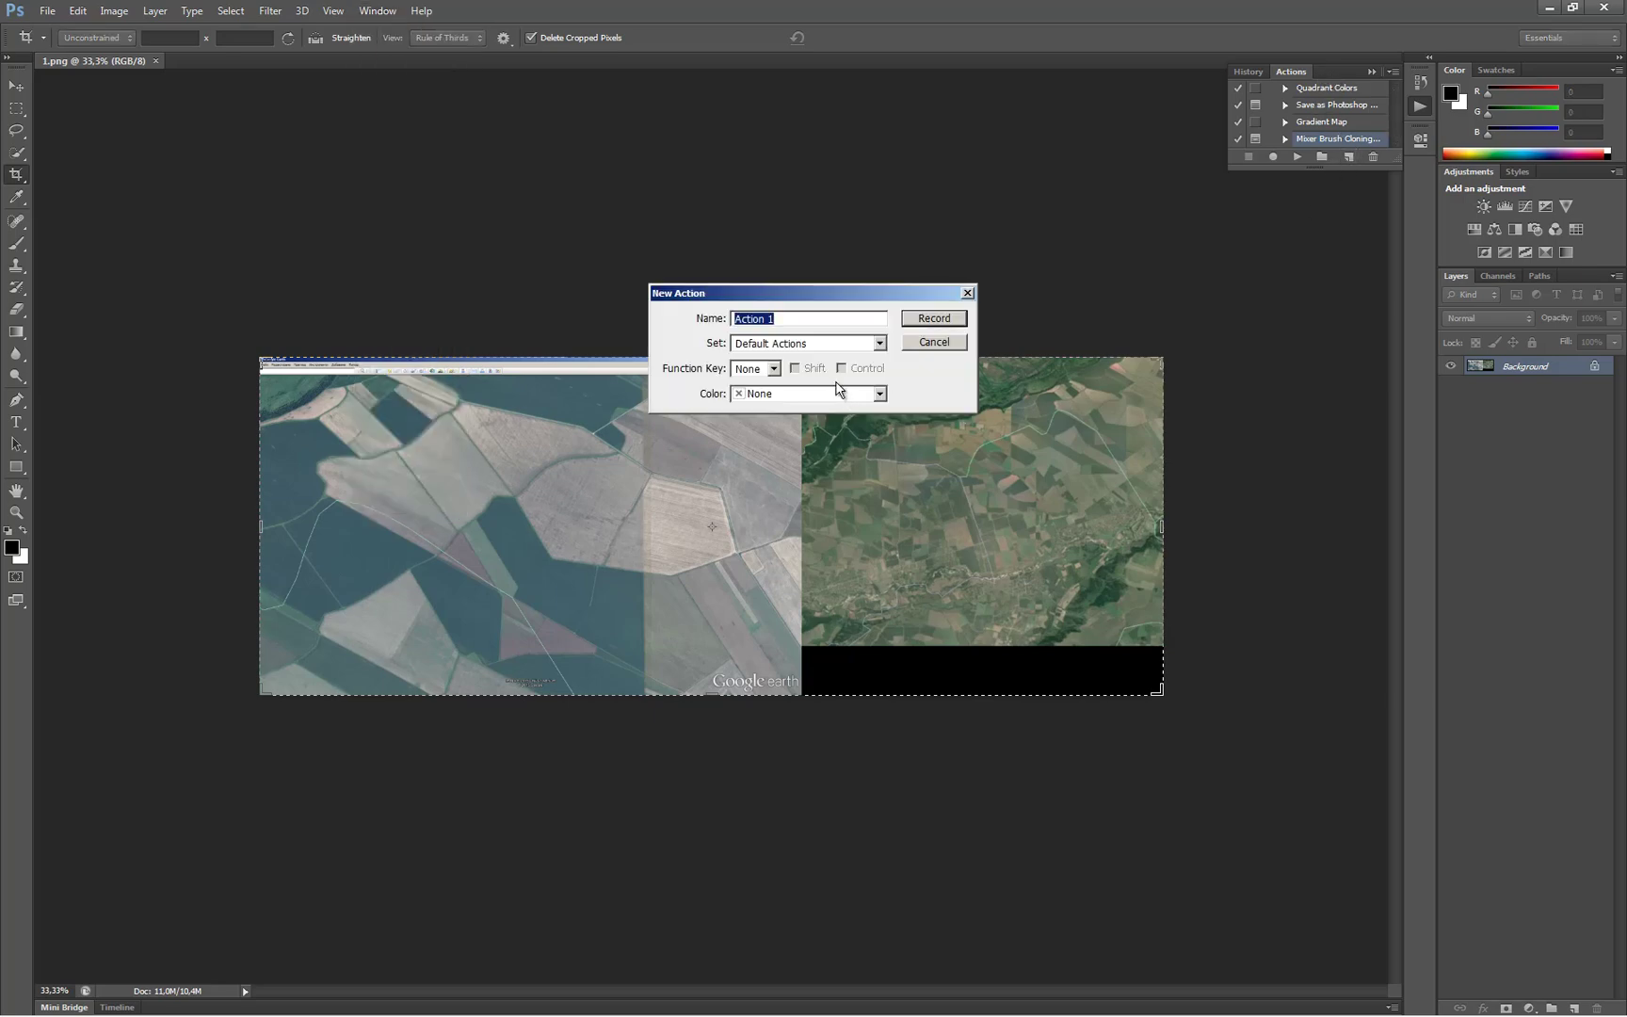
{"action": "type", "text": "Cut - 2 Monitors"}
{"action": "left_click", "coordinate": [933, 318]}
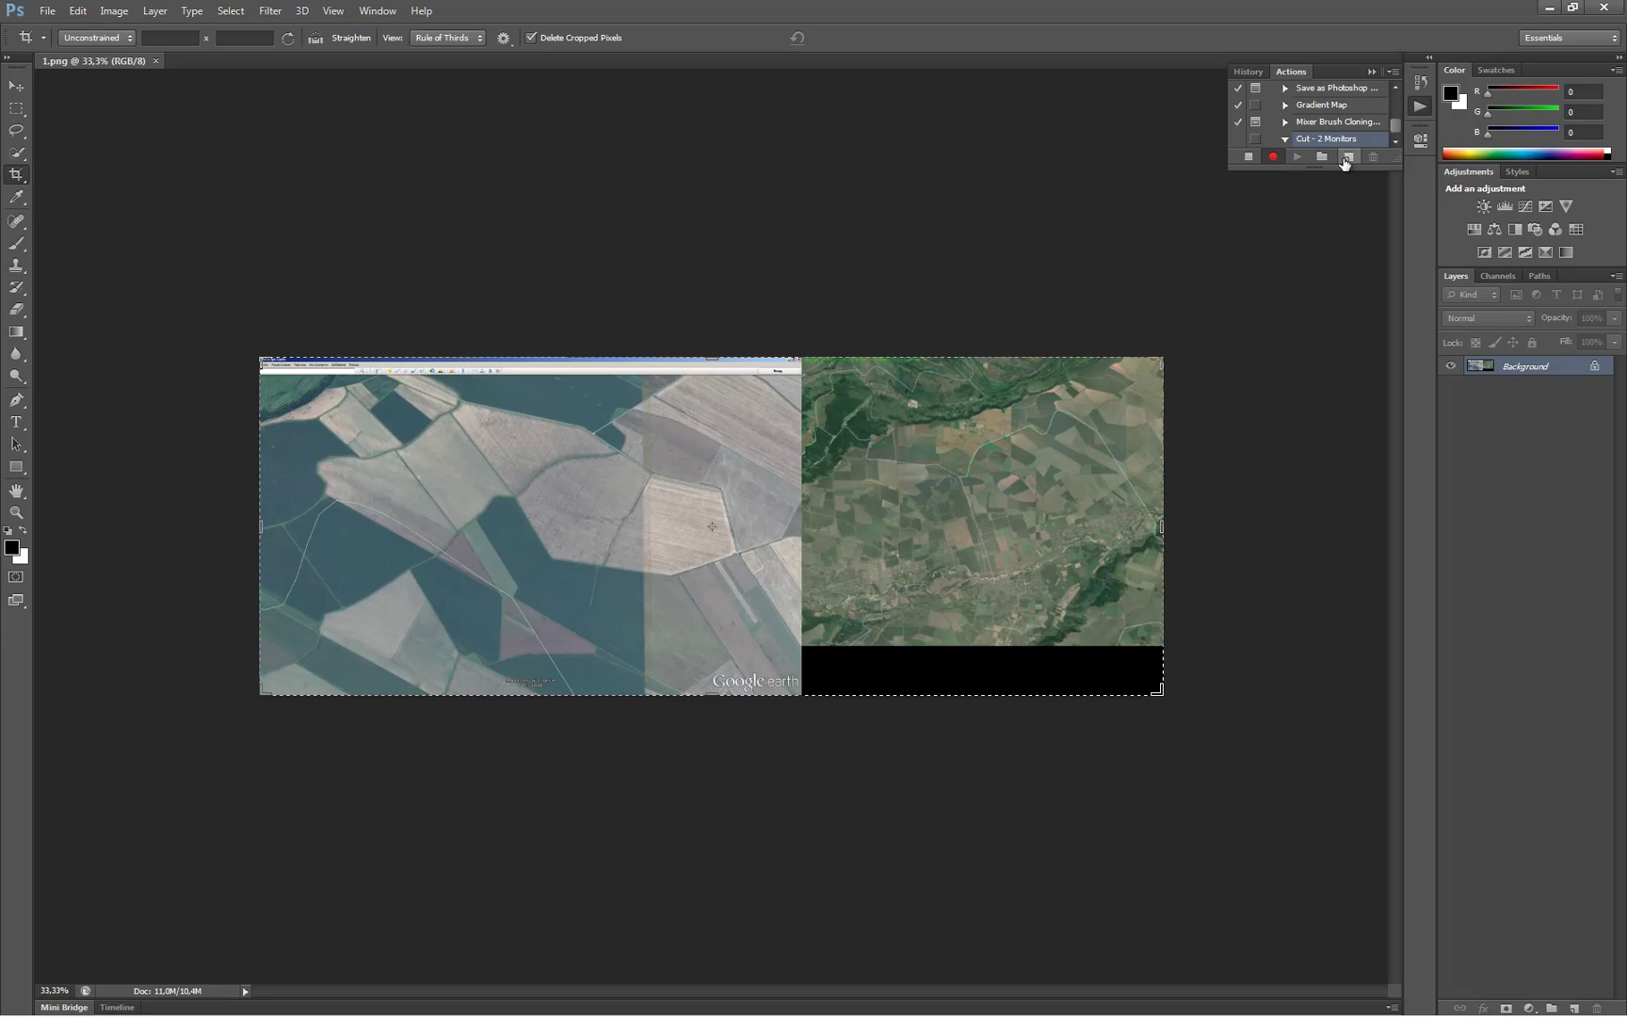
Convert the background to a regular layer and shrink the crop area to exclude the second monitor and the Google Earth logo strip.
{"action": "double_click", "coordinate": [1484, 370], "text": "alt"}
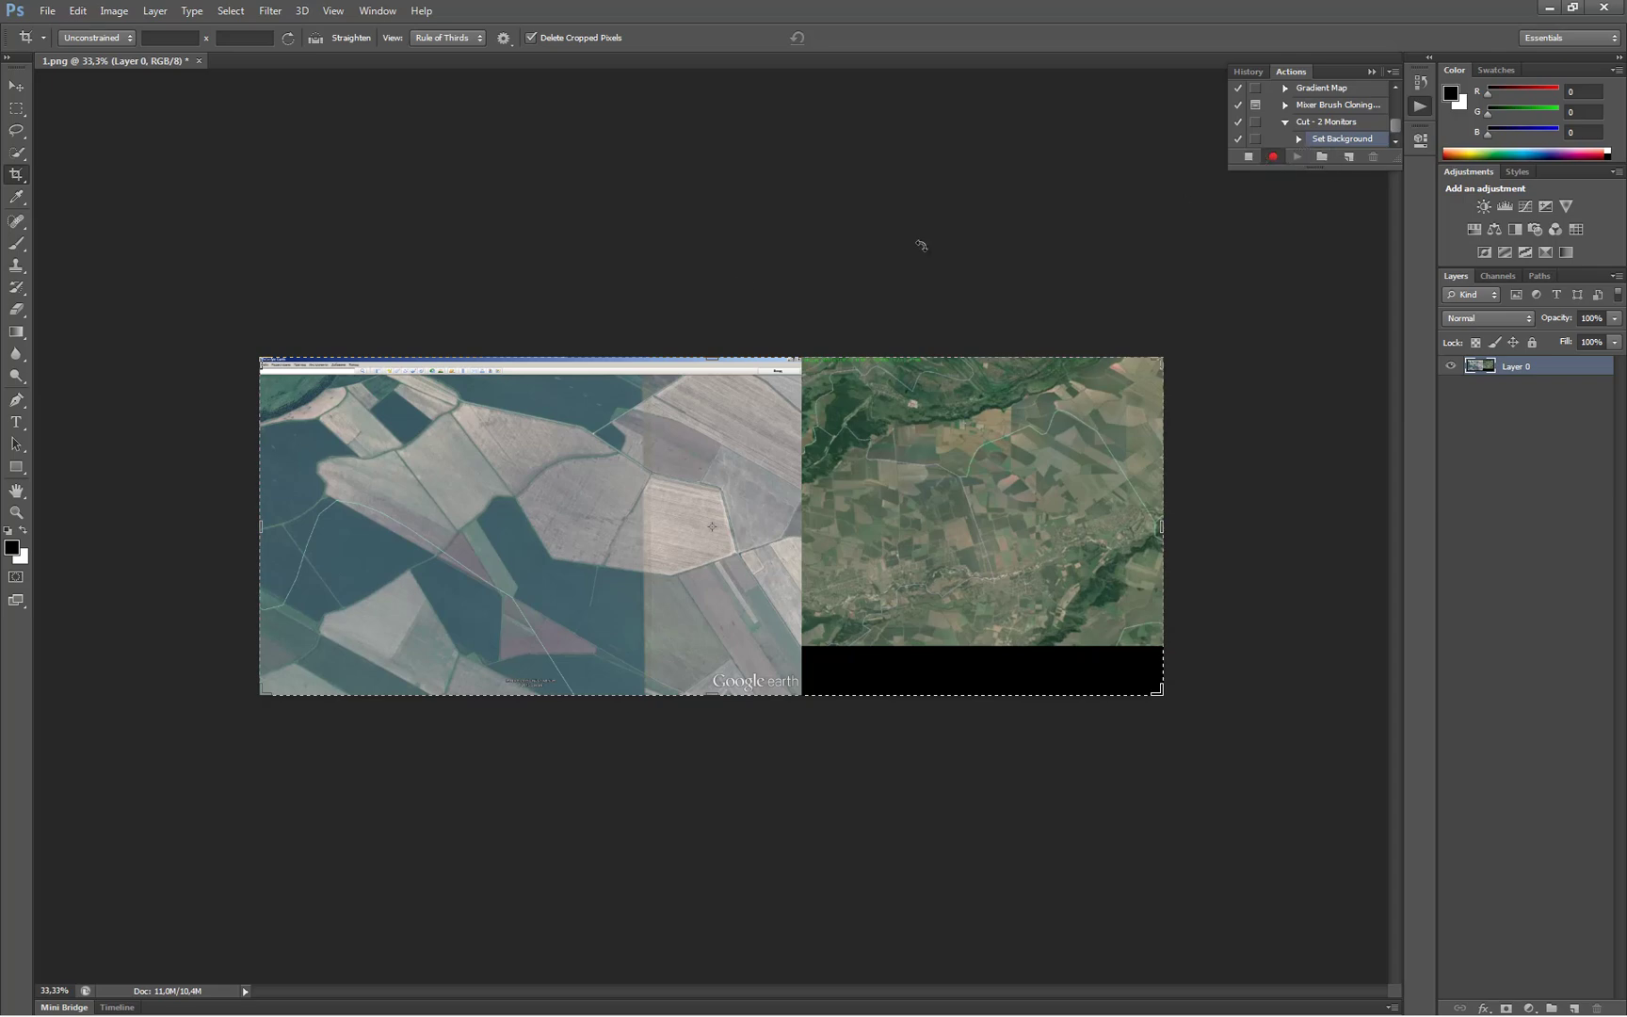
{"action": "left_click_drag", "start_coordinate": [1165, 404], "coordinate": [984, 414]}
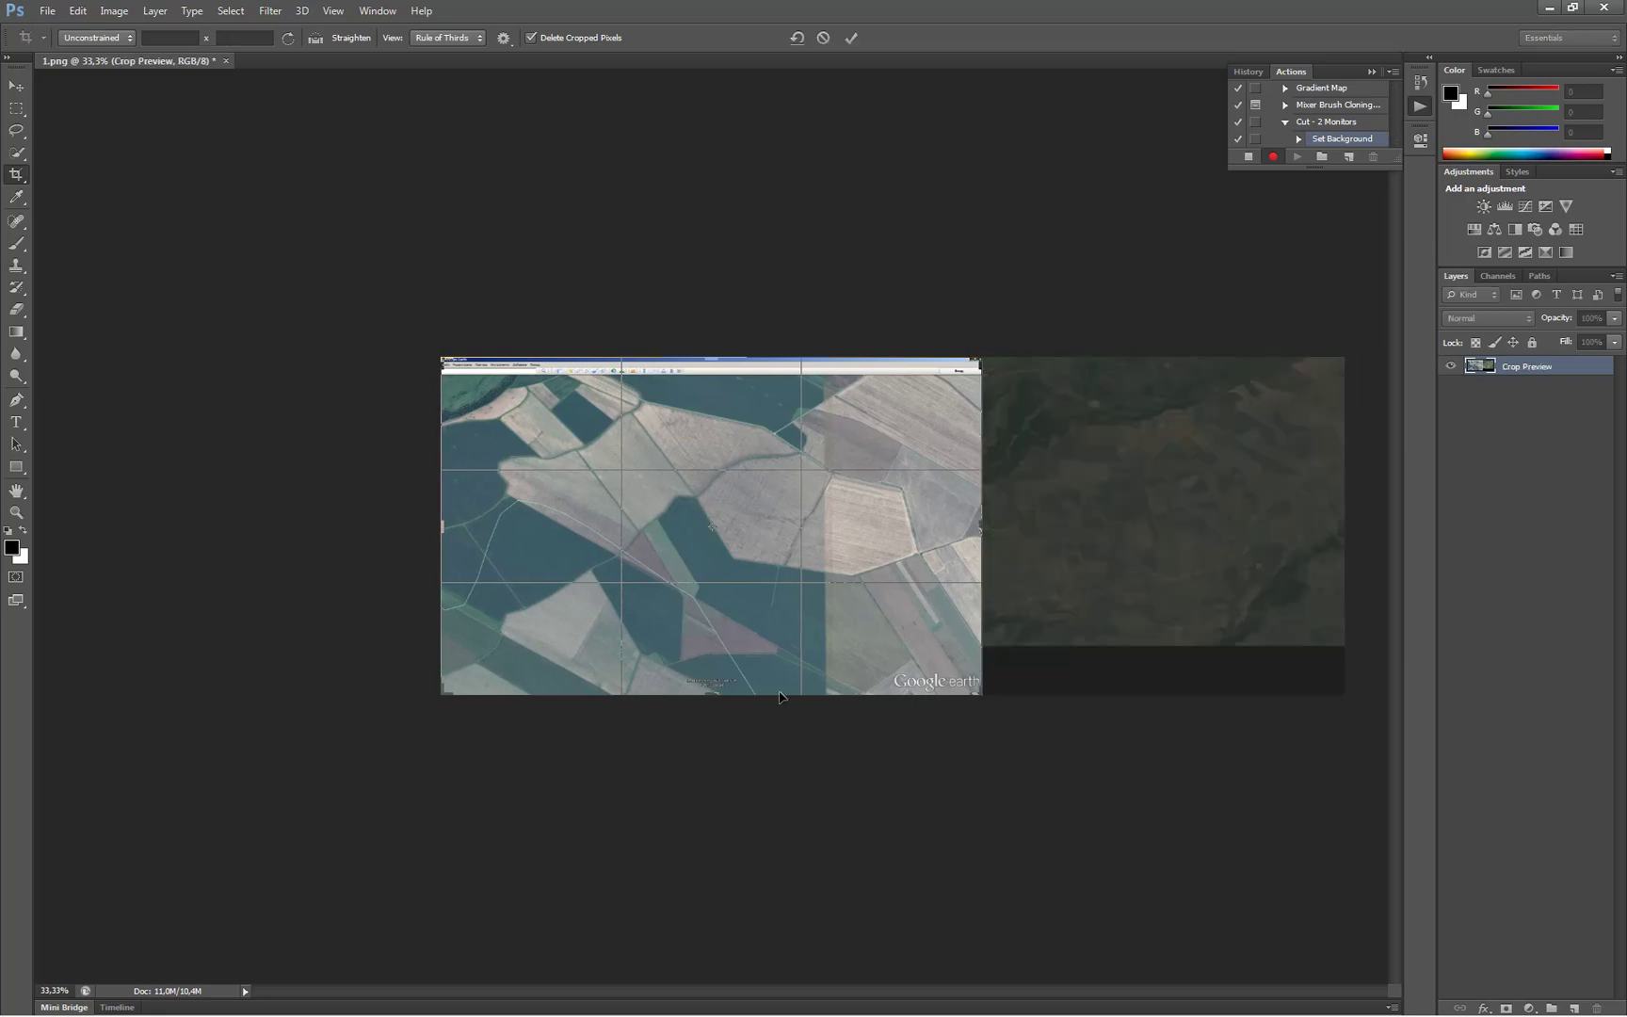
{"action": "left_click_drag", "start_coordinate": [736, 698], "coordinate": [781, 684]}
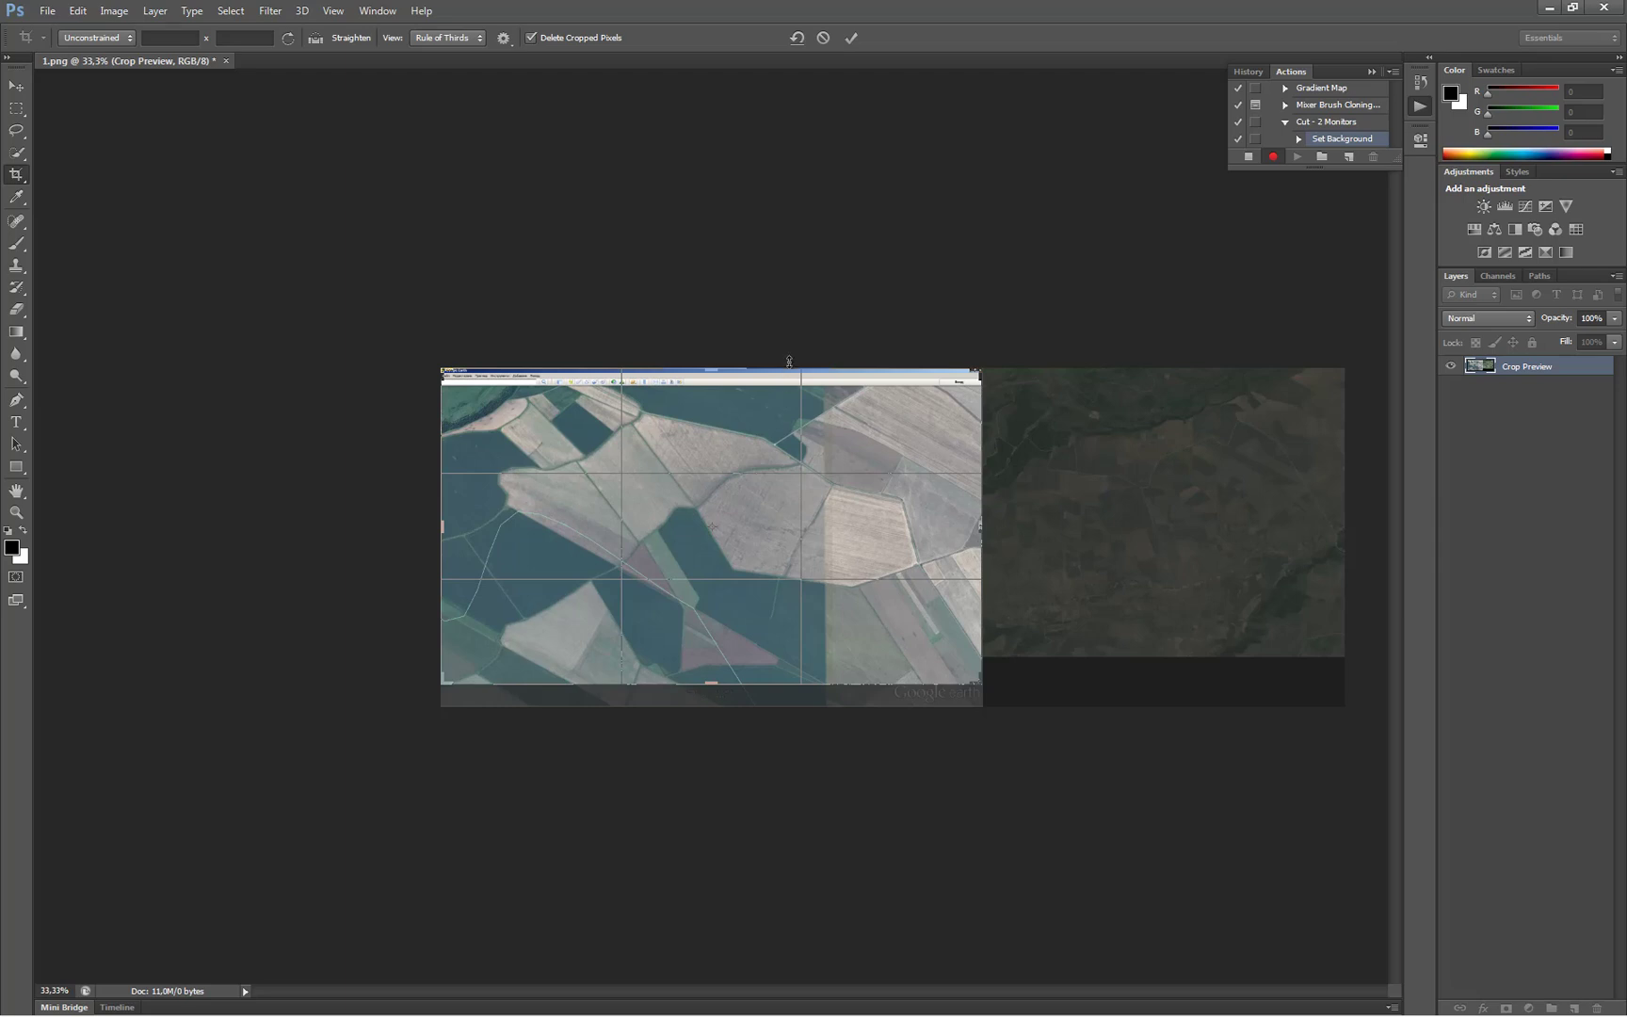
Adjust the crop area's upper edge to exclude the Google Earth title and toolbar strip, and apply the crop.
{"action": "left_click_drag", "start_coordinate": [789, 358], "coordinate": [791, 370]}
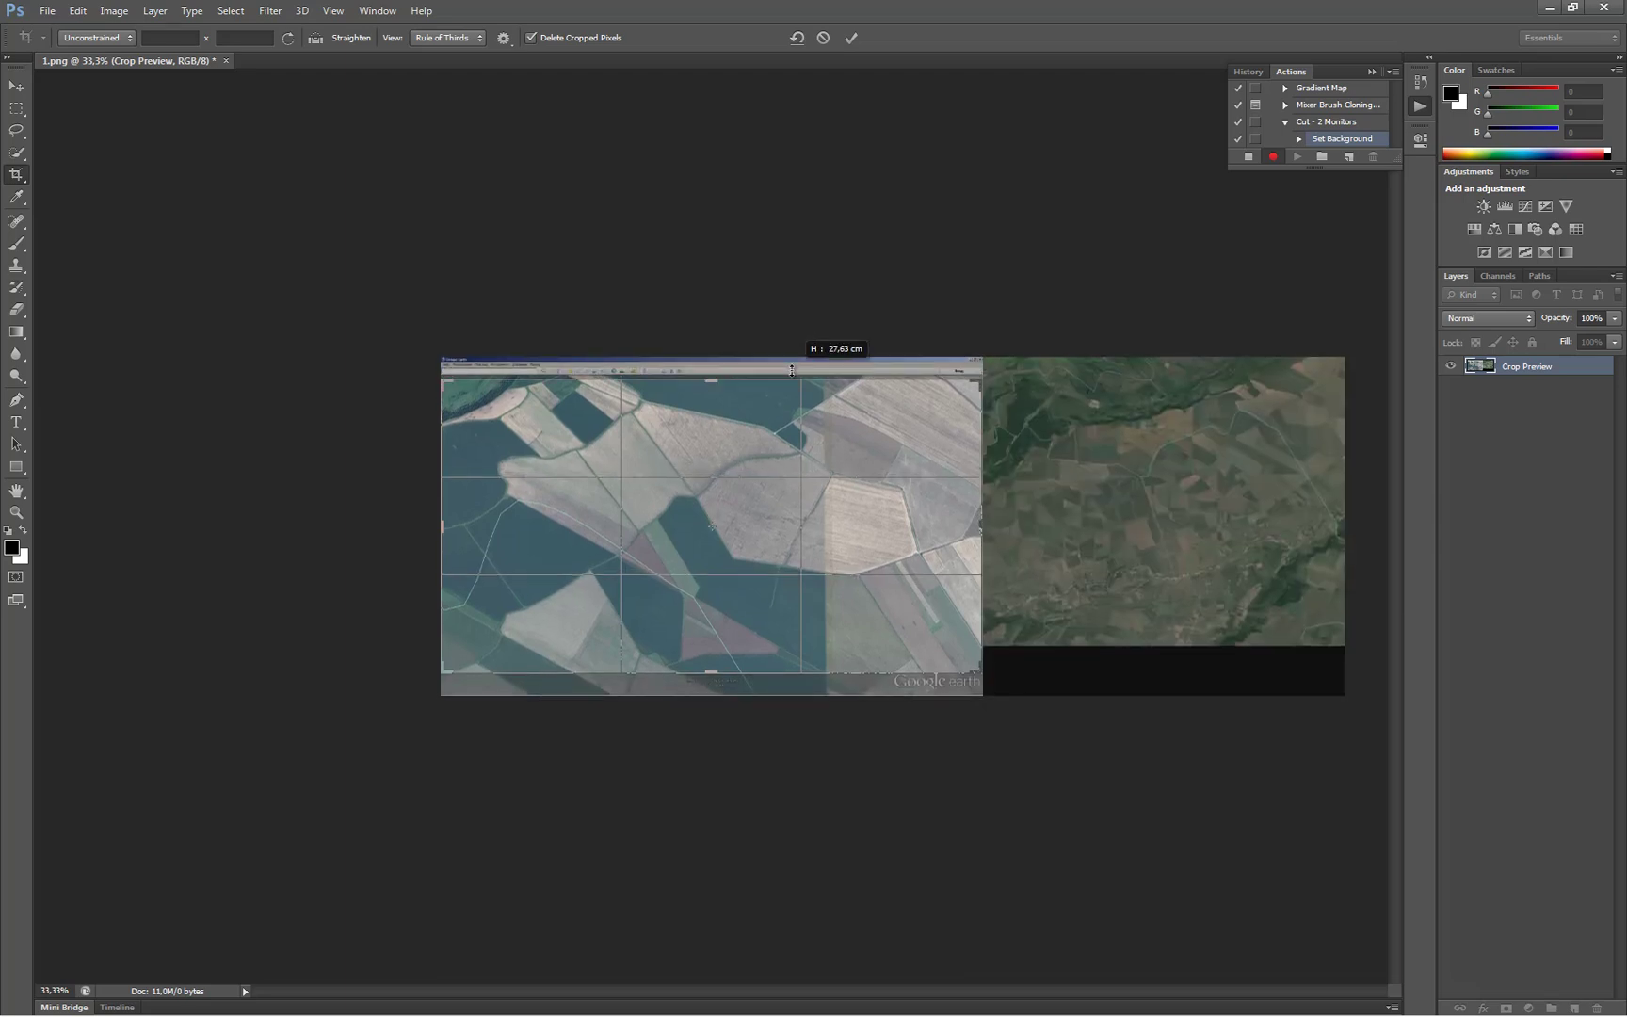
{"action": "left_click_drag", "start_coordinate": [791, 370], "coordinate": [812, 368]}
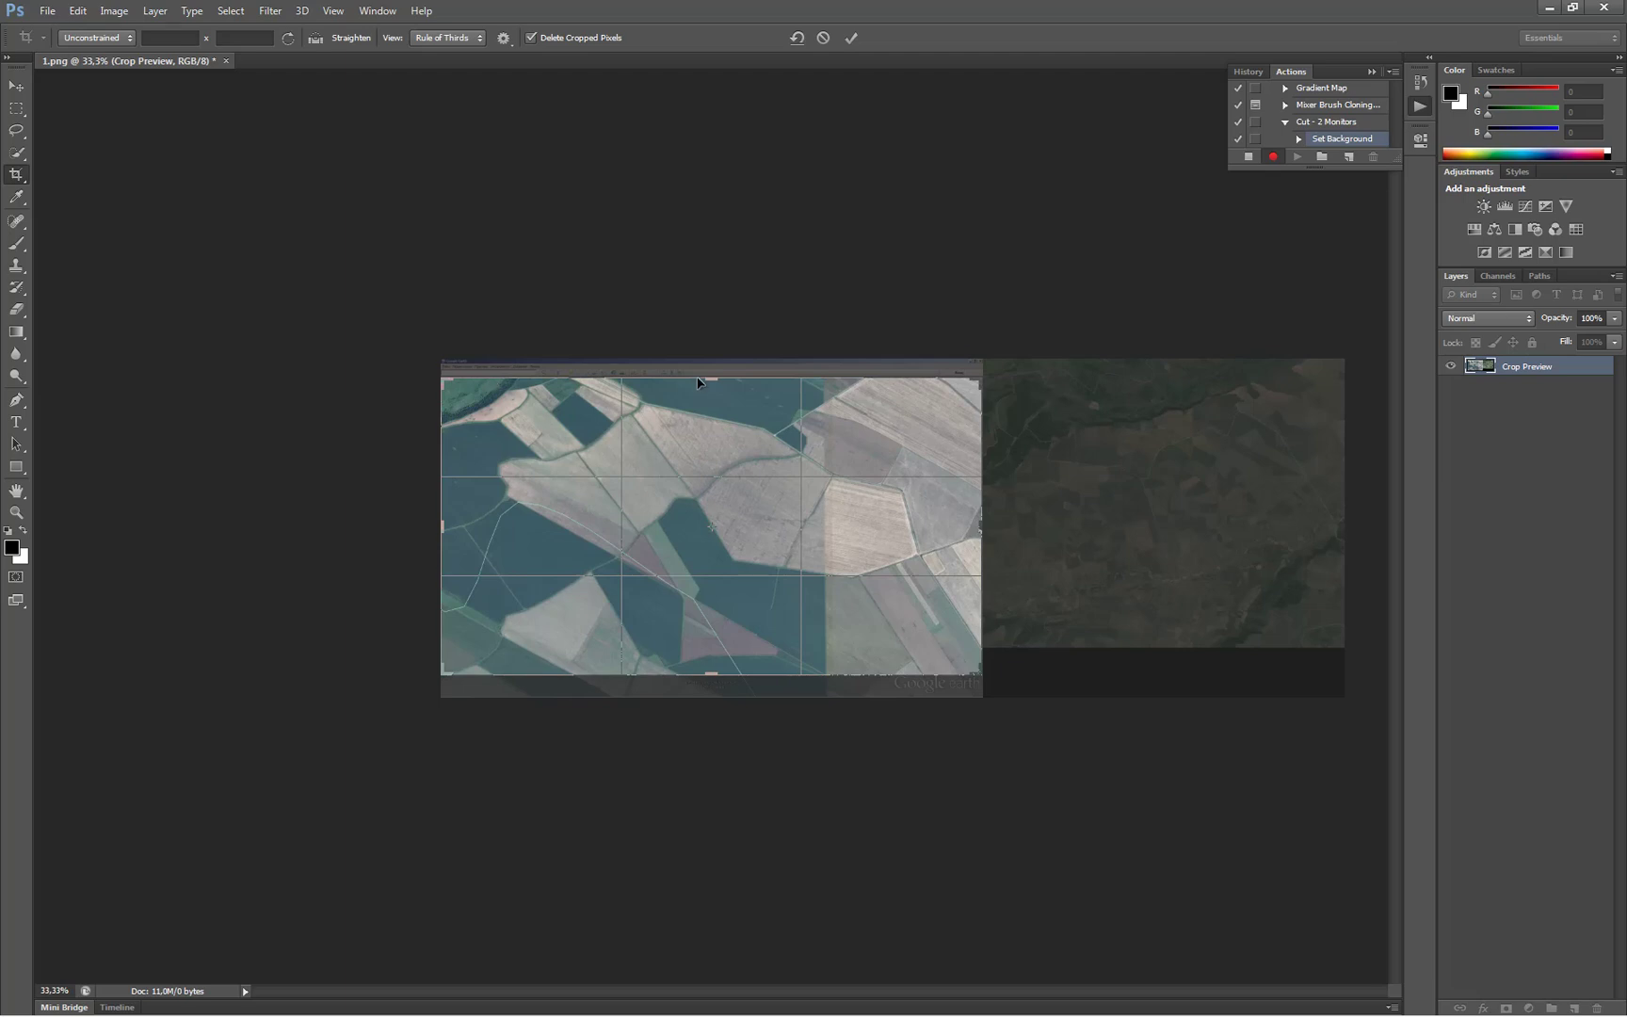
{"action": "left_click_drag", "start_coordinate": [710, 377], "coordinate": [711, 379]}
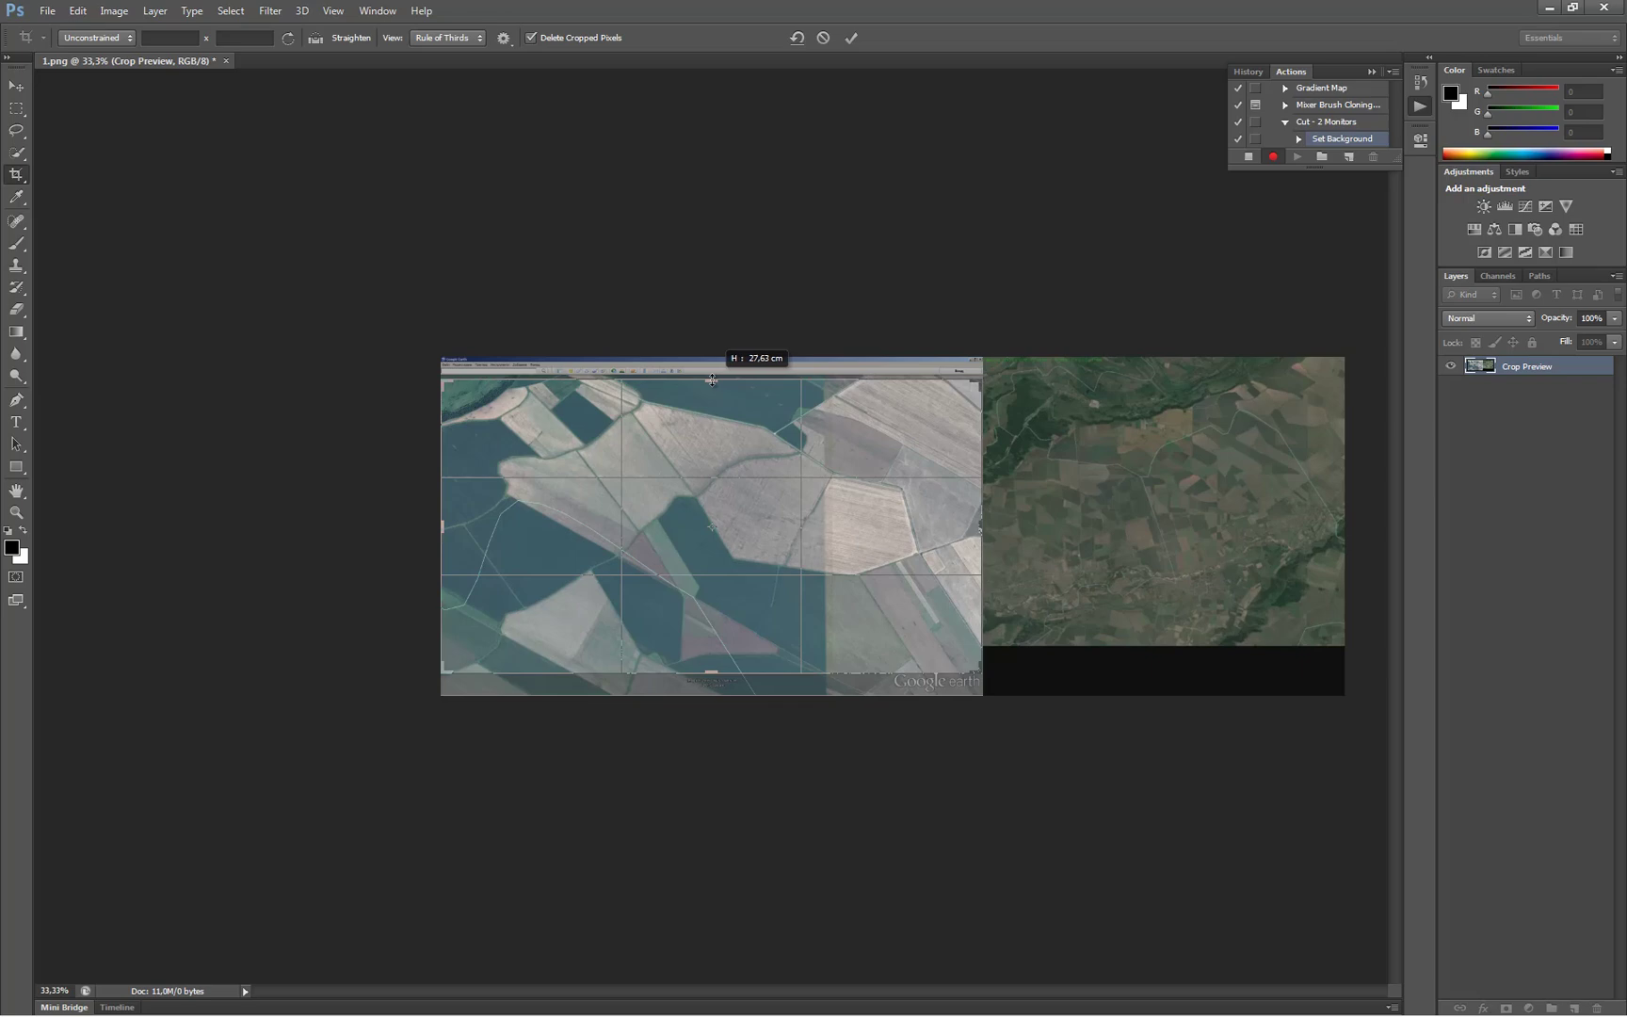
{"action": "left_click_drag", "start_coordinate": [711, 379], "coordinate": [713, 379]}
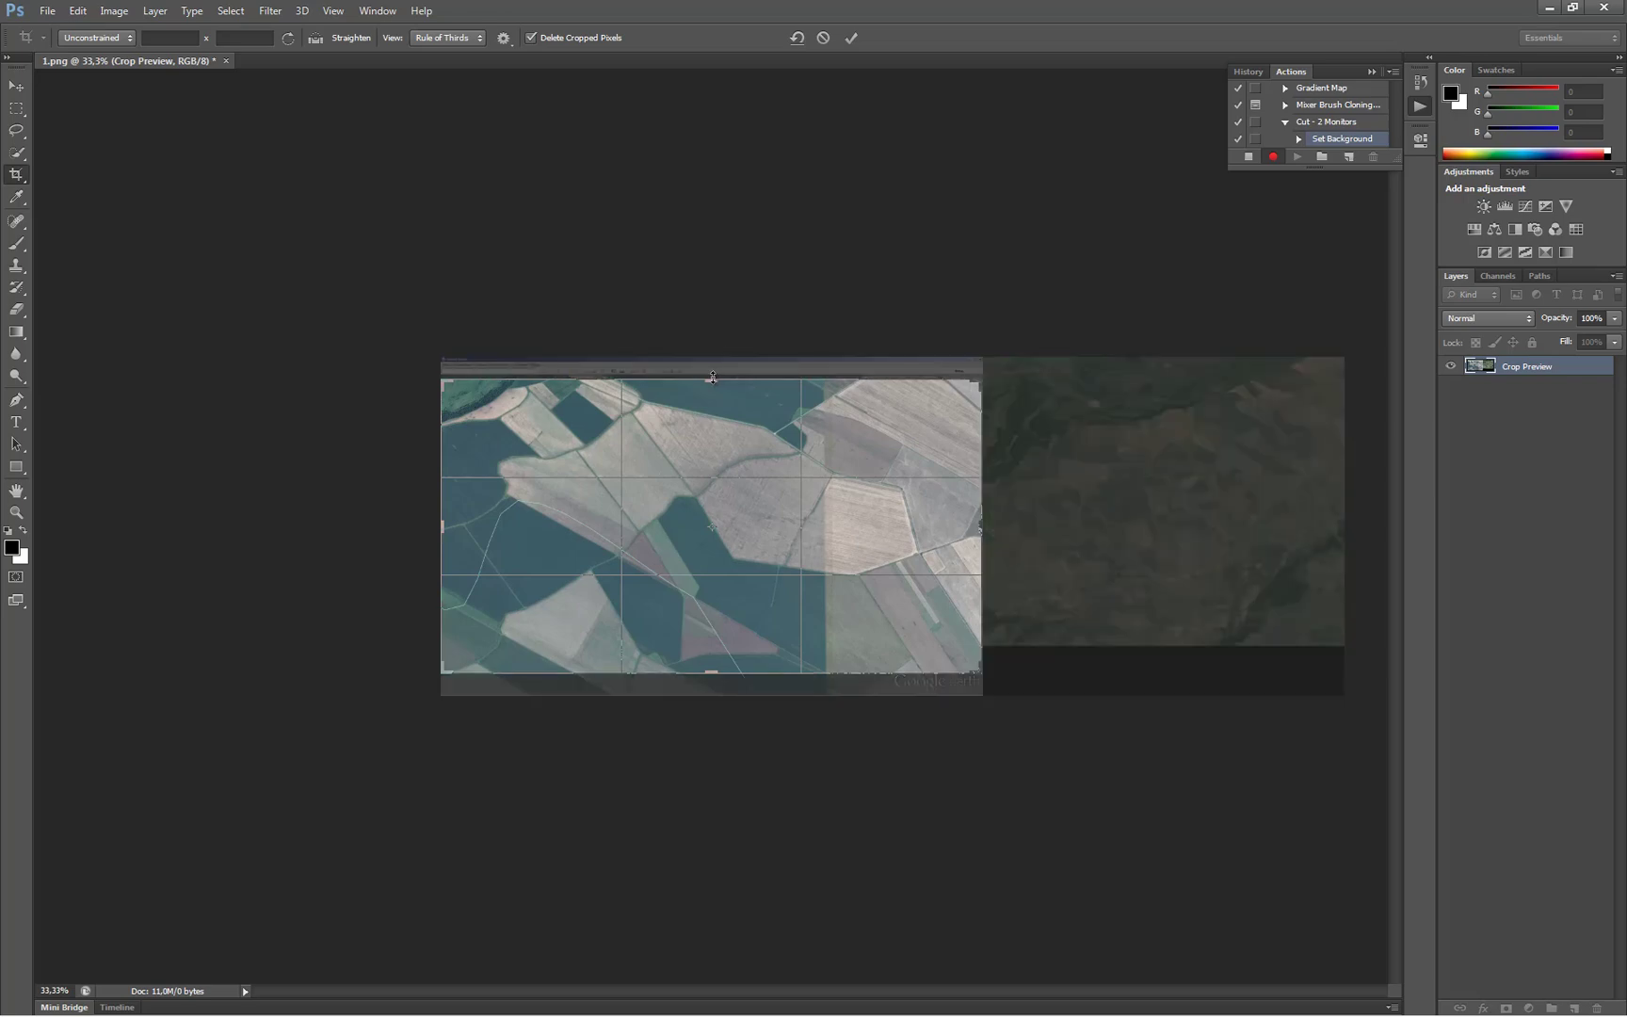
{"action": "scroll", "coordinate": [713, 378], "scroll_direction": "up", "scroll_amount": 6, "text": "alt"}
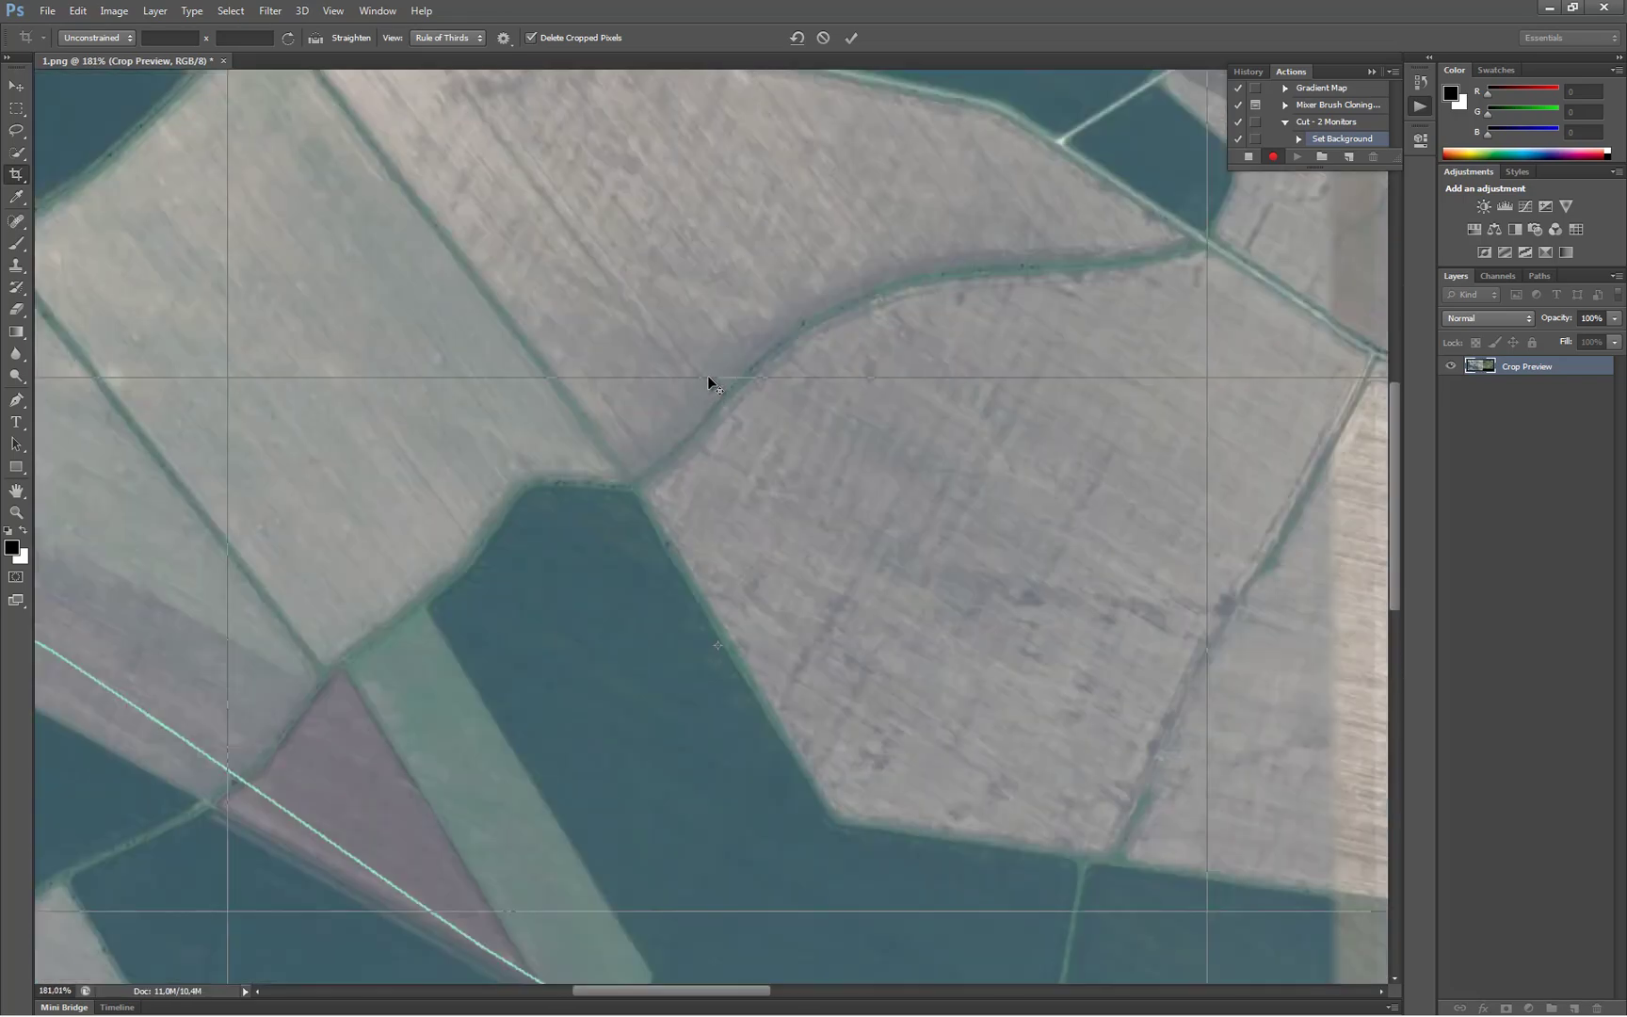
{"action": "scroll", "coordinate": [709, 382], "scroll_direction": "down", "scroll_amount": 3, "text": "alt"}
{"action": "scroll", "coordinate": [709, 382], "scroll_direction": "down", "scroll_amount": 2, "text": "alt"}
{"action": "left_click_drag", "start_coordinate": [722, 228], "coordinate": [719, 223]}
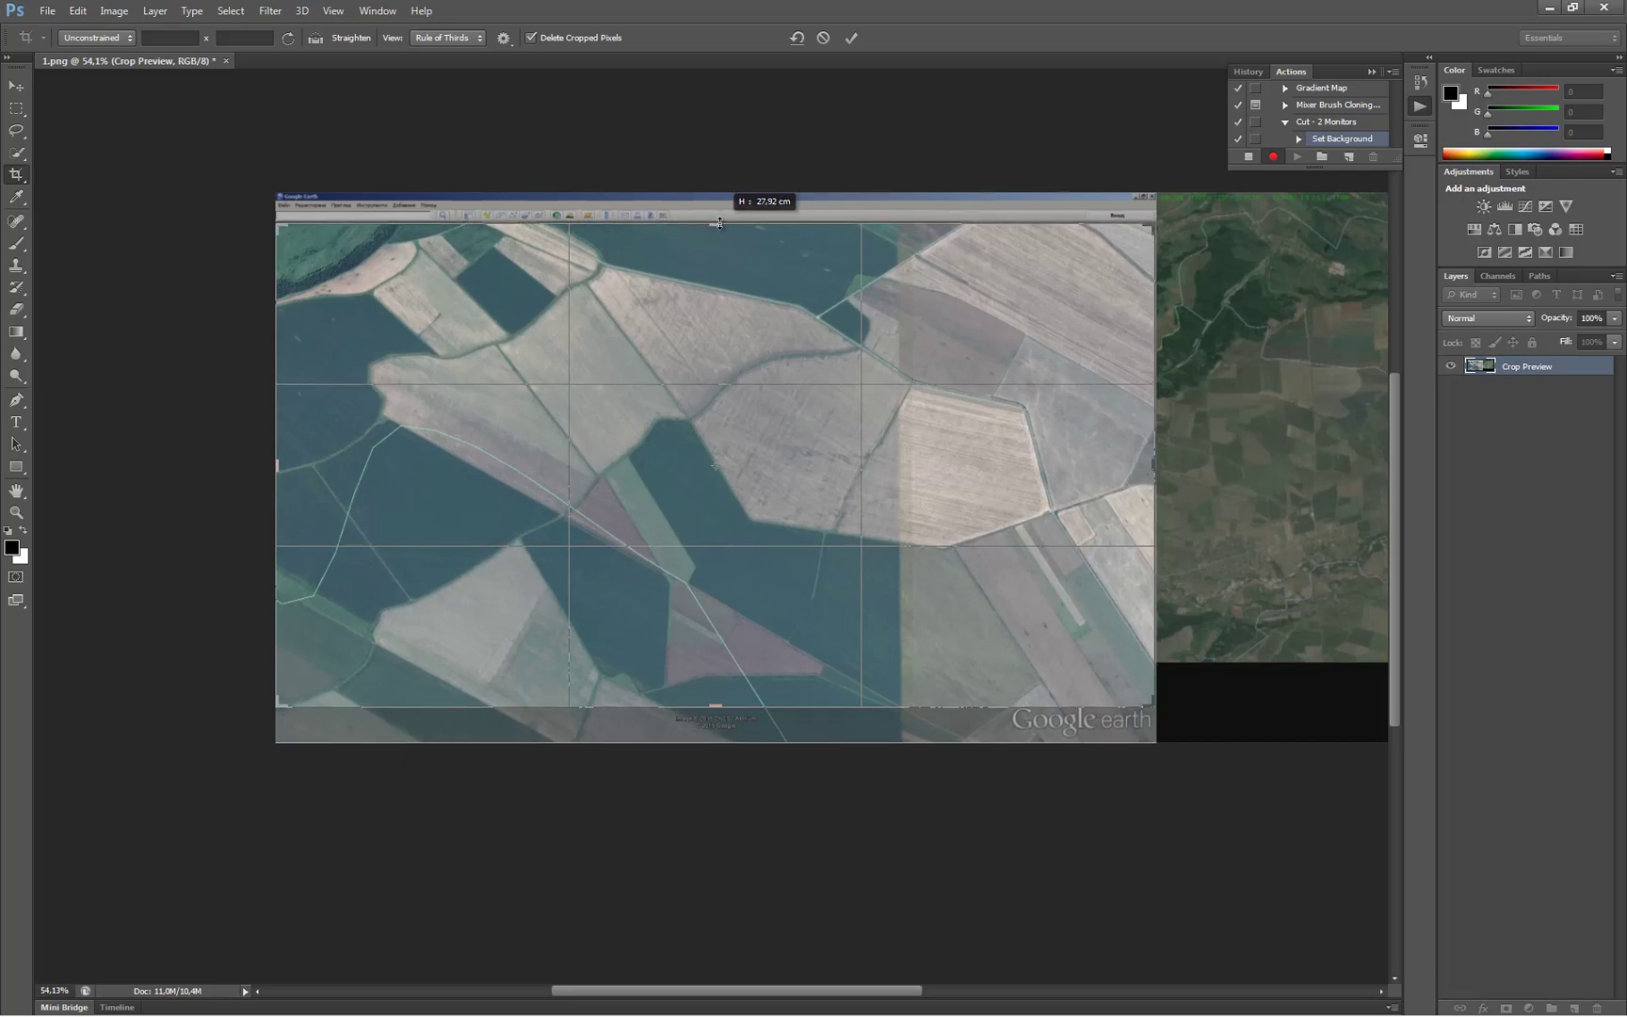
{"action": "left_click_drag", "start_coordinate": [719, 223], "coordinate": [720, 225]}
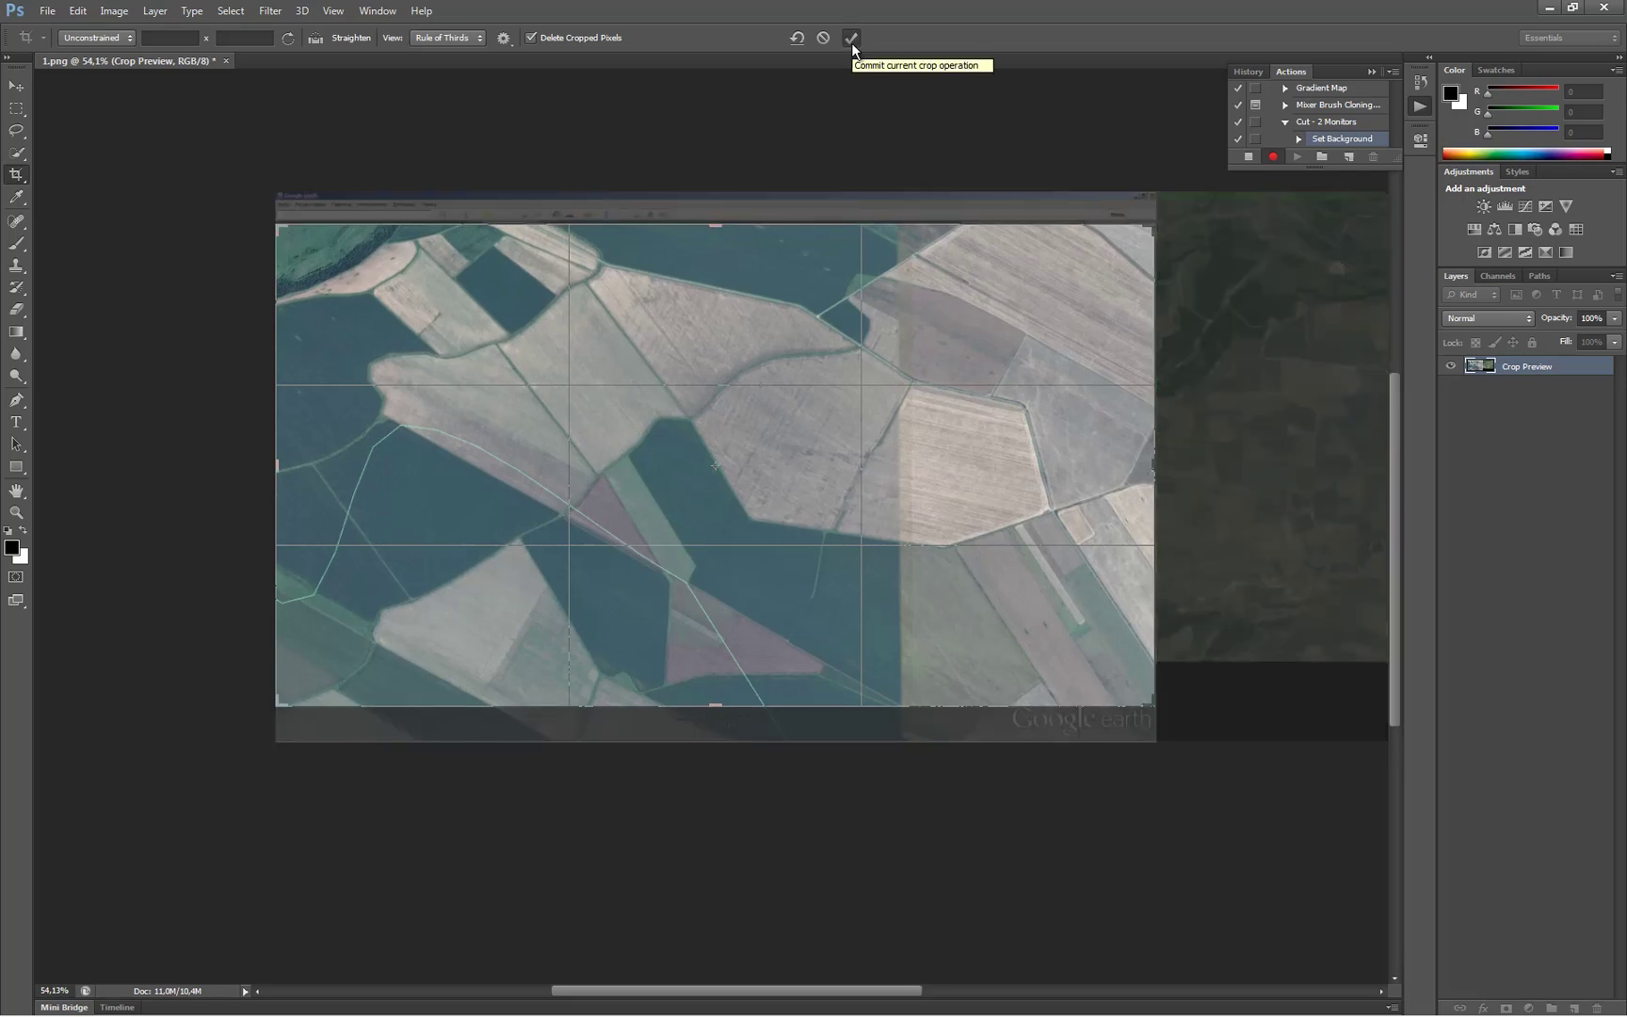
{"action": "left_click", "coordinate": [851, 38]}
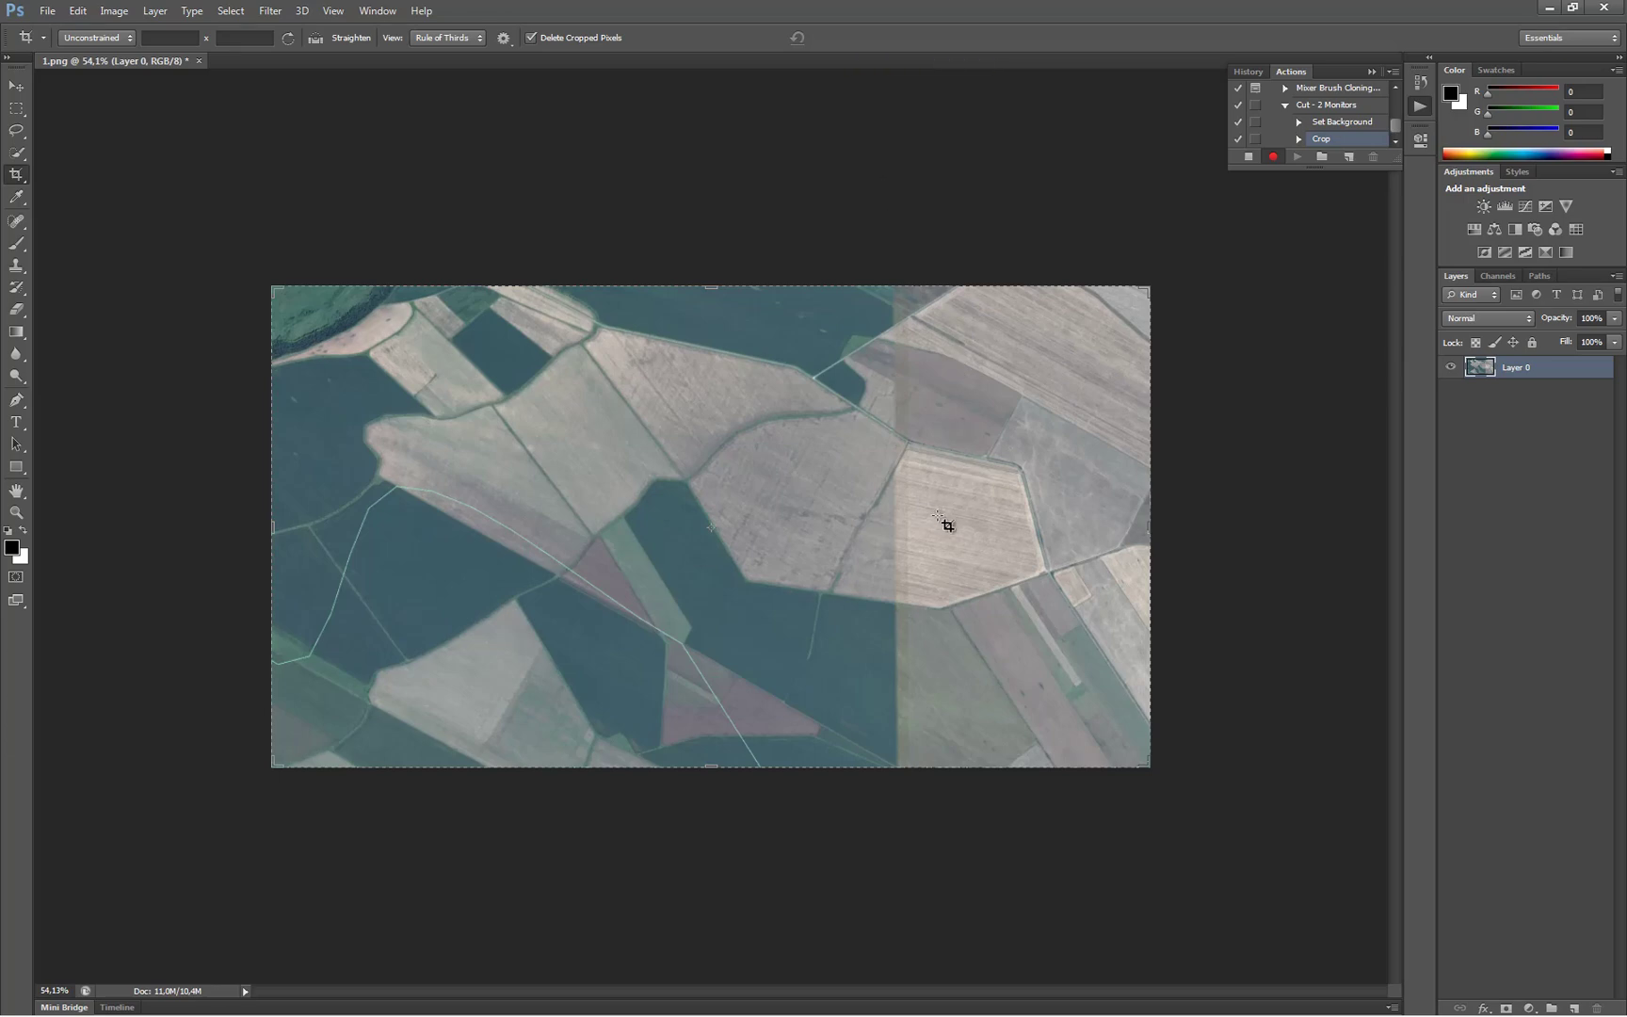
Save the cropped image as a PNG copy named 1.png in the Cut folder, with Smallest / Slow compression and no interlacing.
{"action": "scroll", "coordinate": [938, 530], "scroll_direction": "down", "scroll_amount": 1, "text": "alt"}
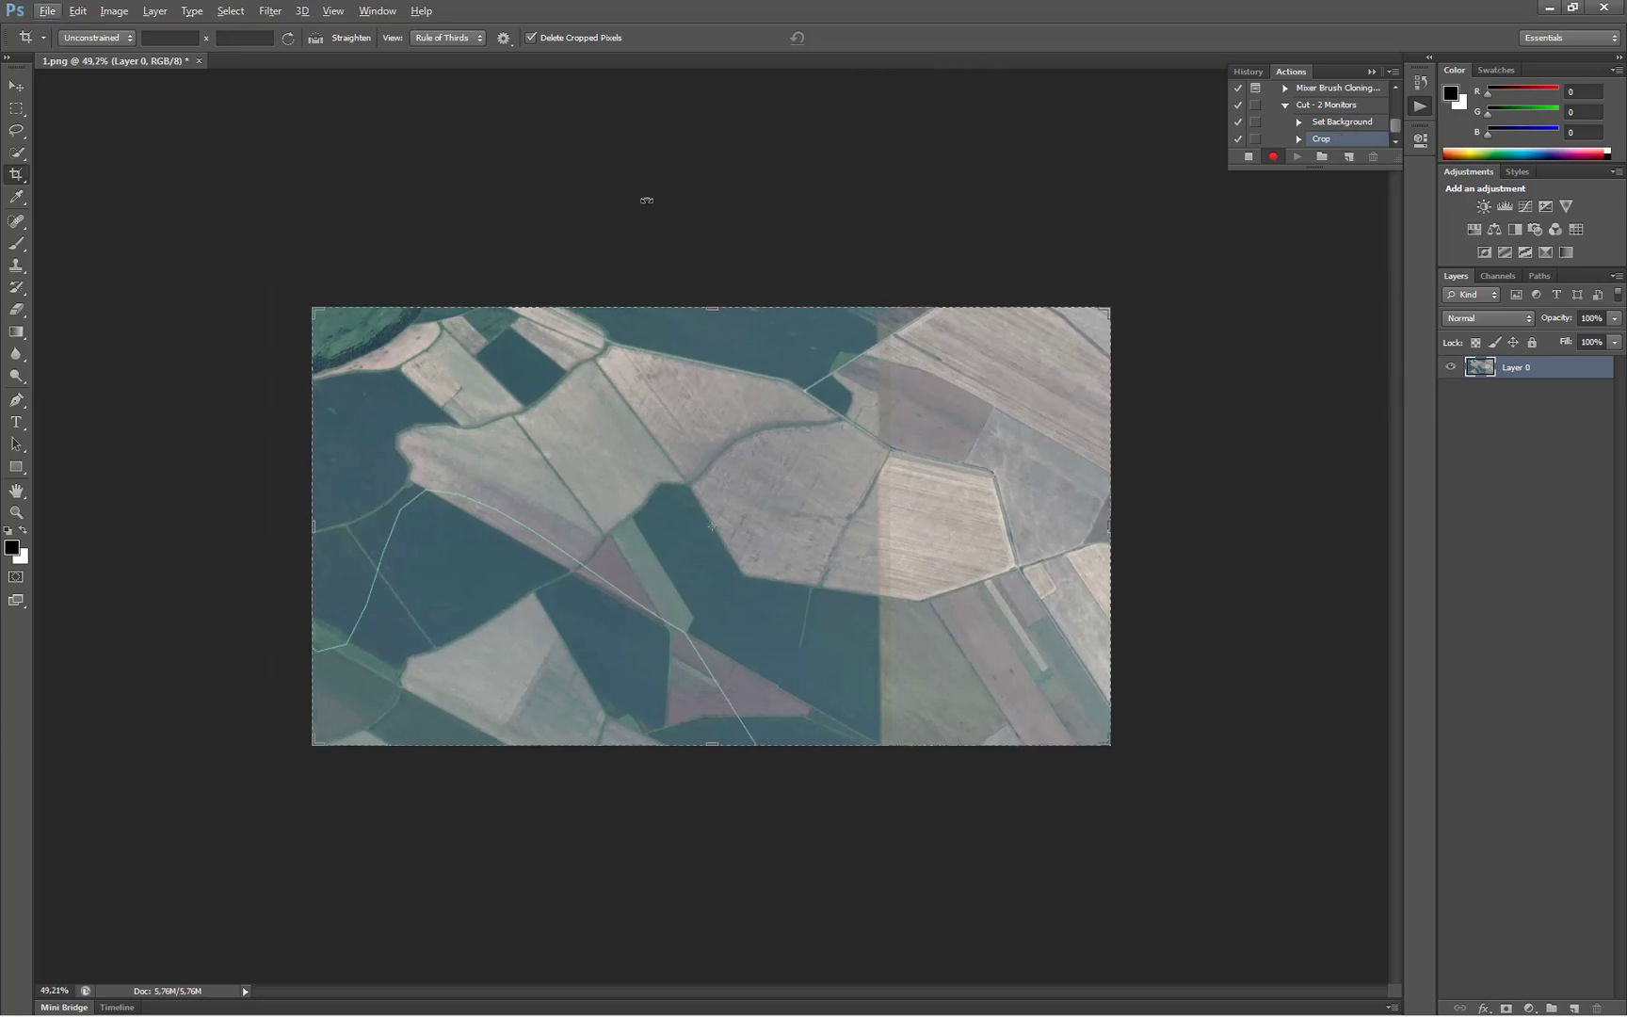
{"action": "left_click", "coordinate": [41, 11]}
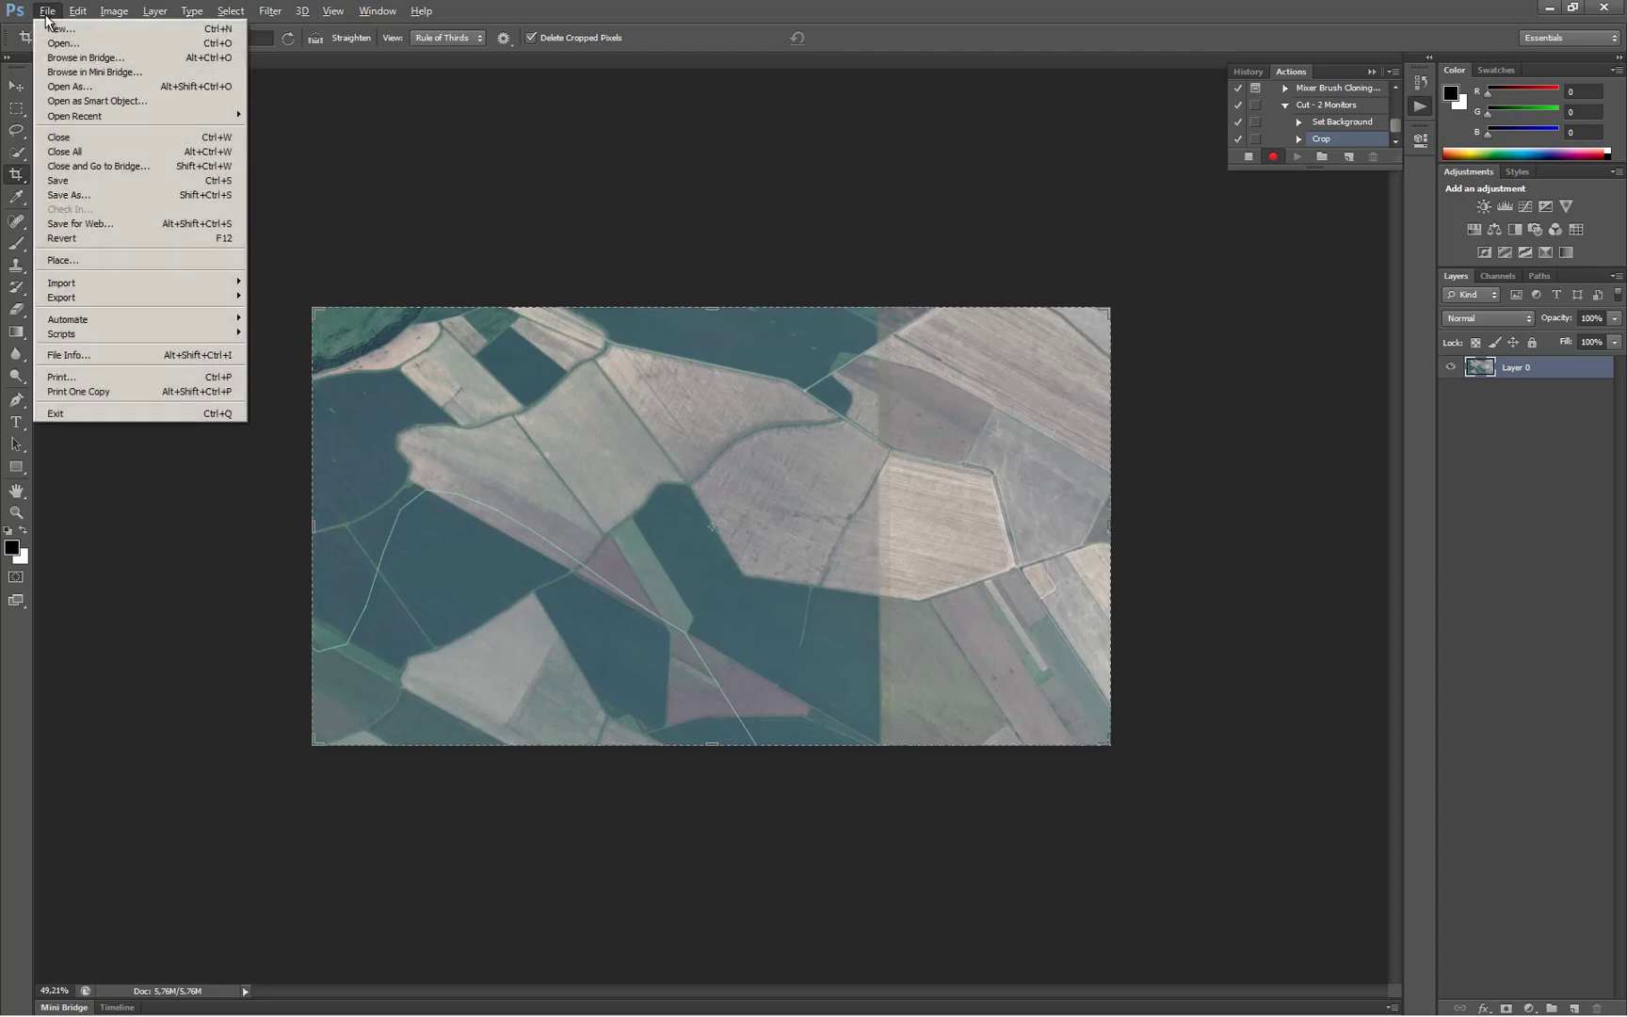
{"action": "left_click", "coordinate": [106, 193]}
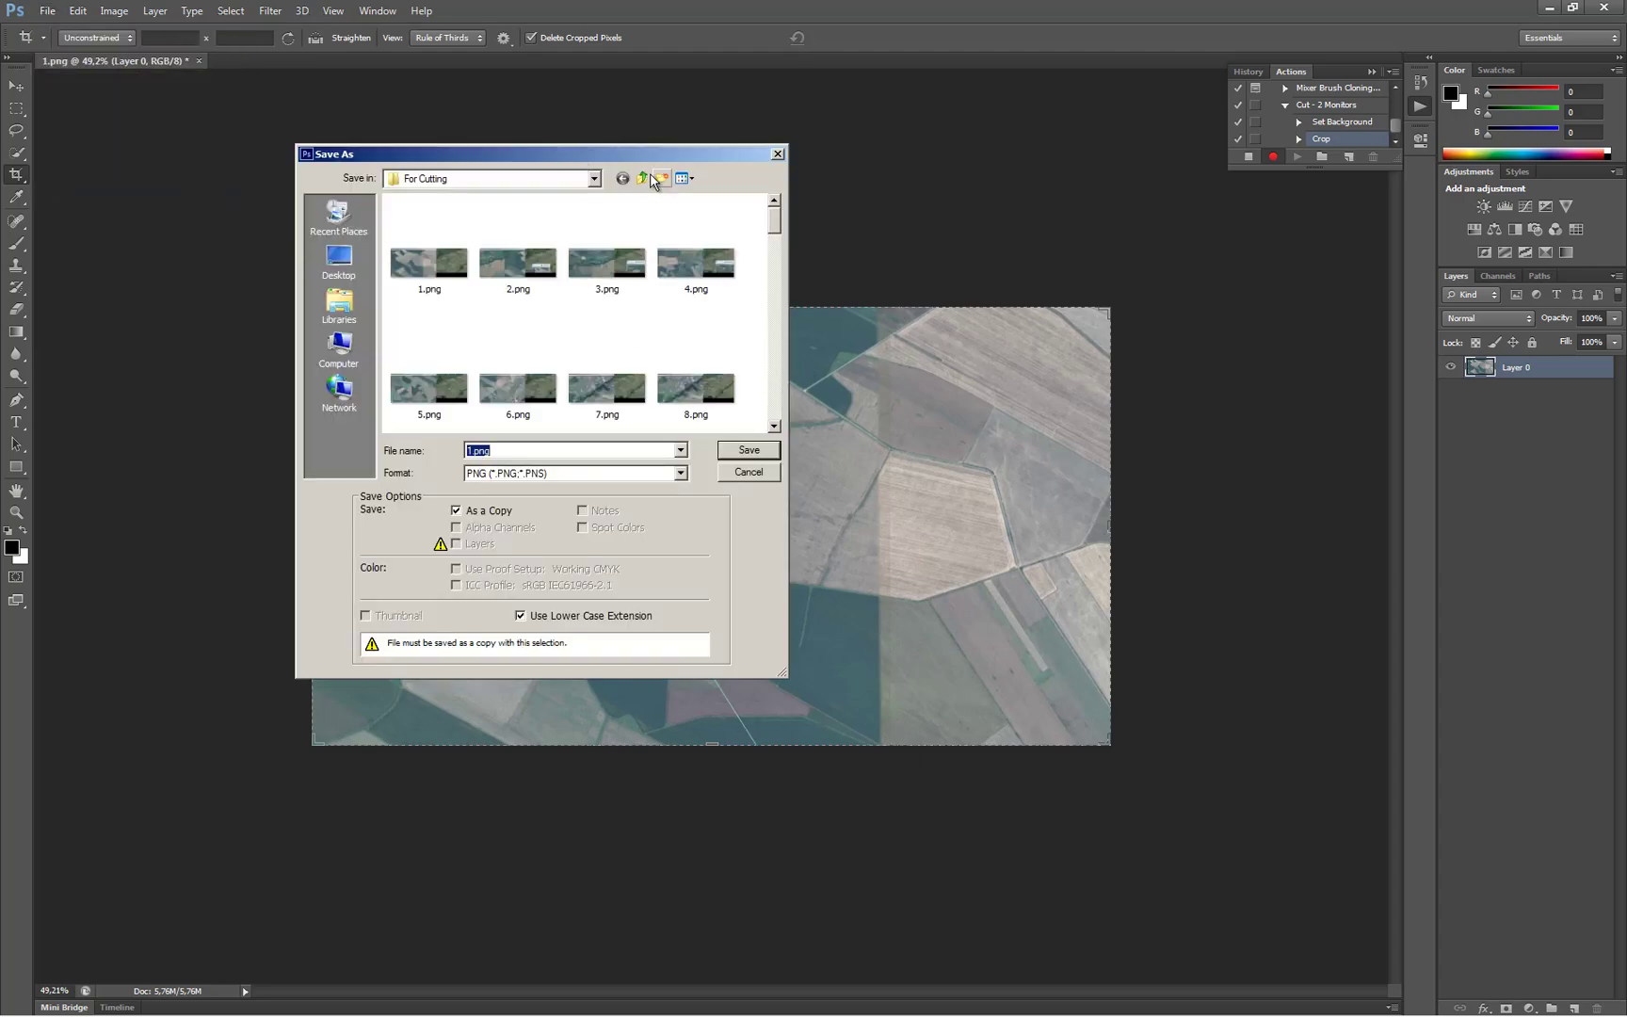
{"action": "left_click", "coordinate": [641, 178]}
{"action": "left_click", "coordinate": [423, 247]}
{"action": "left_click", "coordinate": [421, 259]}
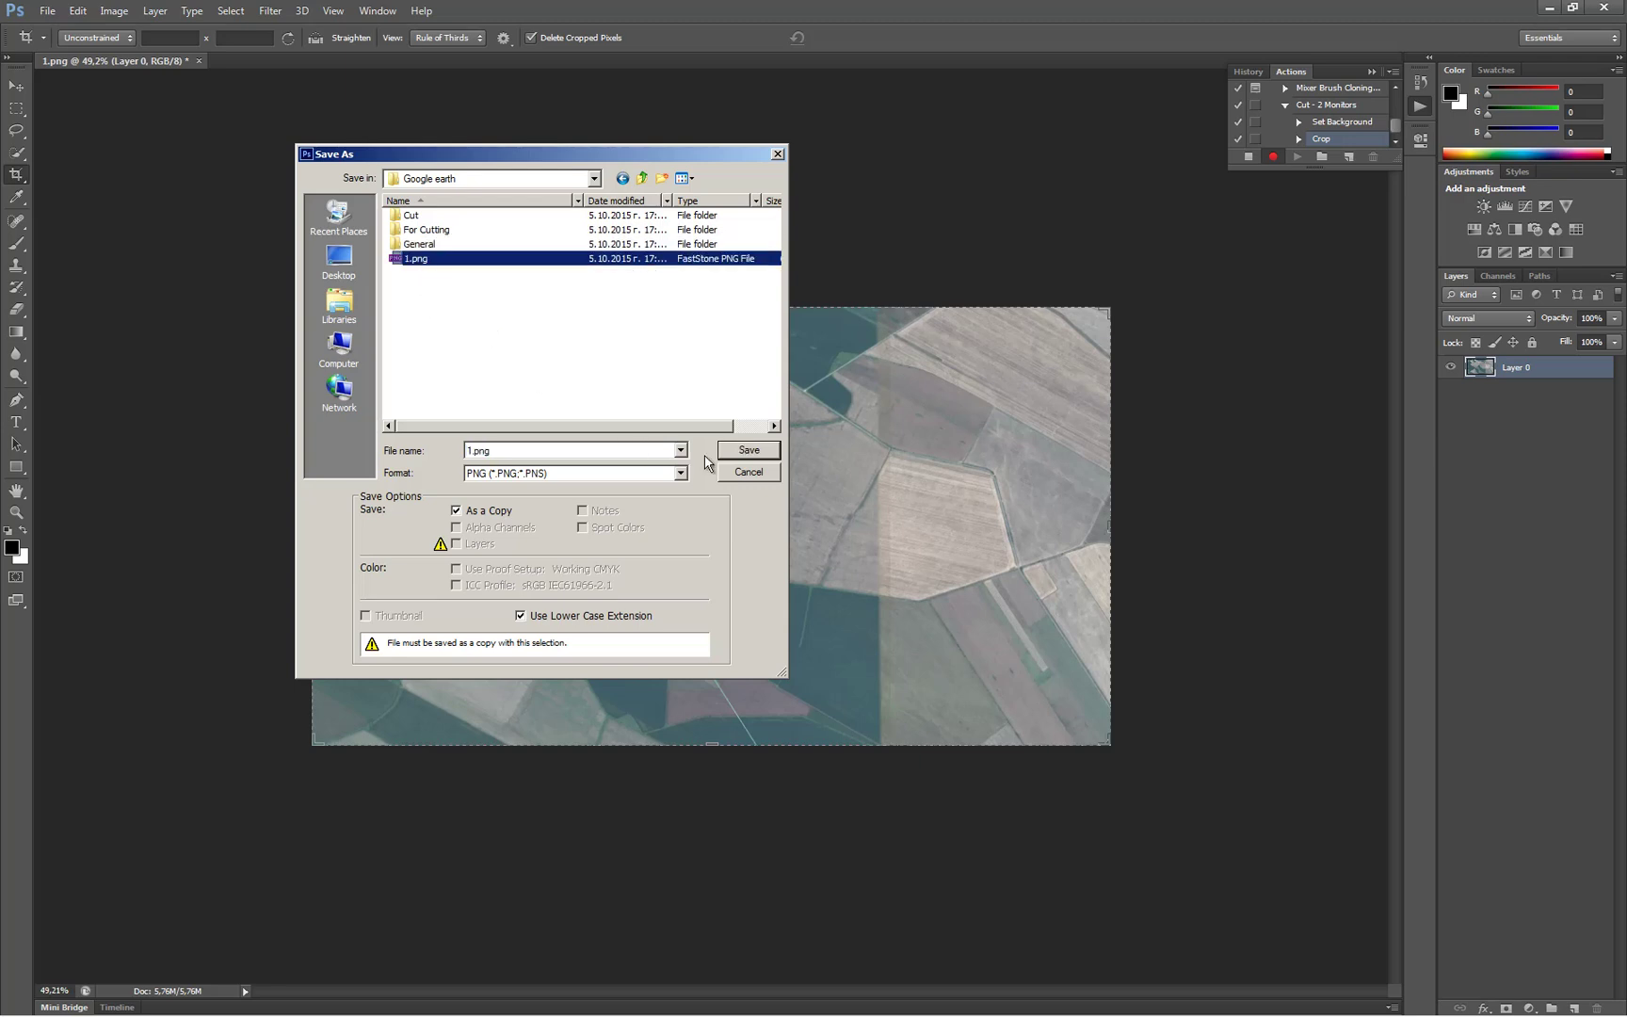
{"action": "left_click", "coordinate": [435, 311]}
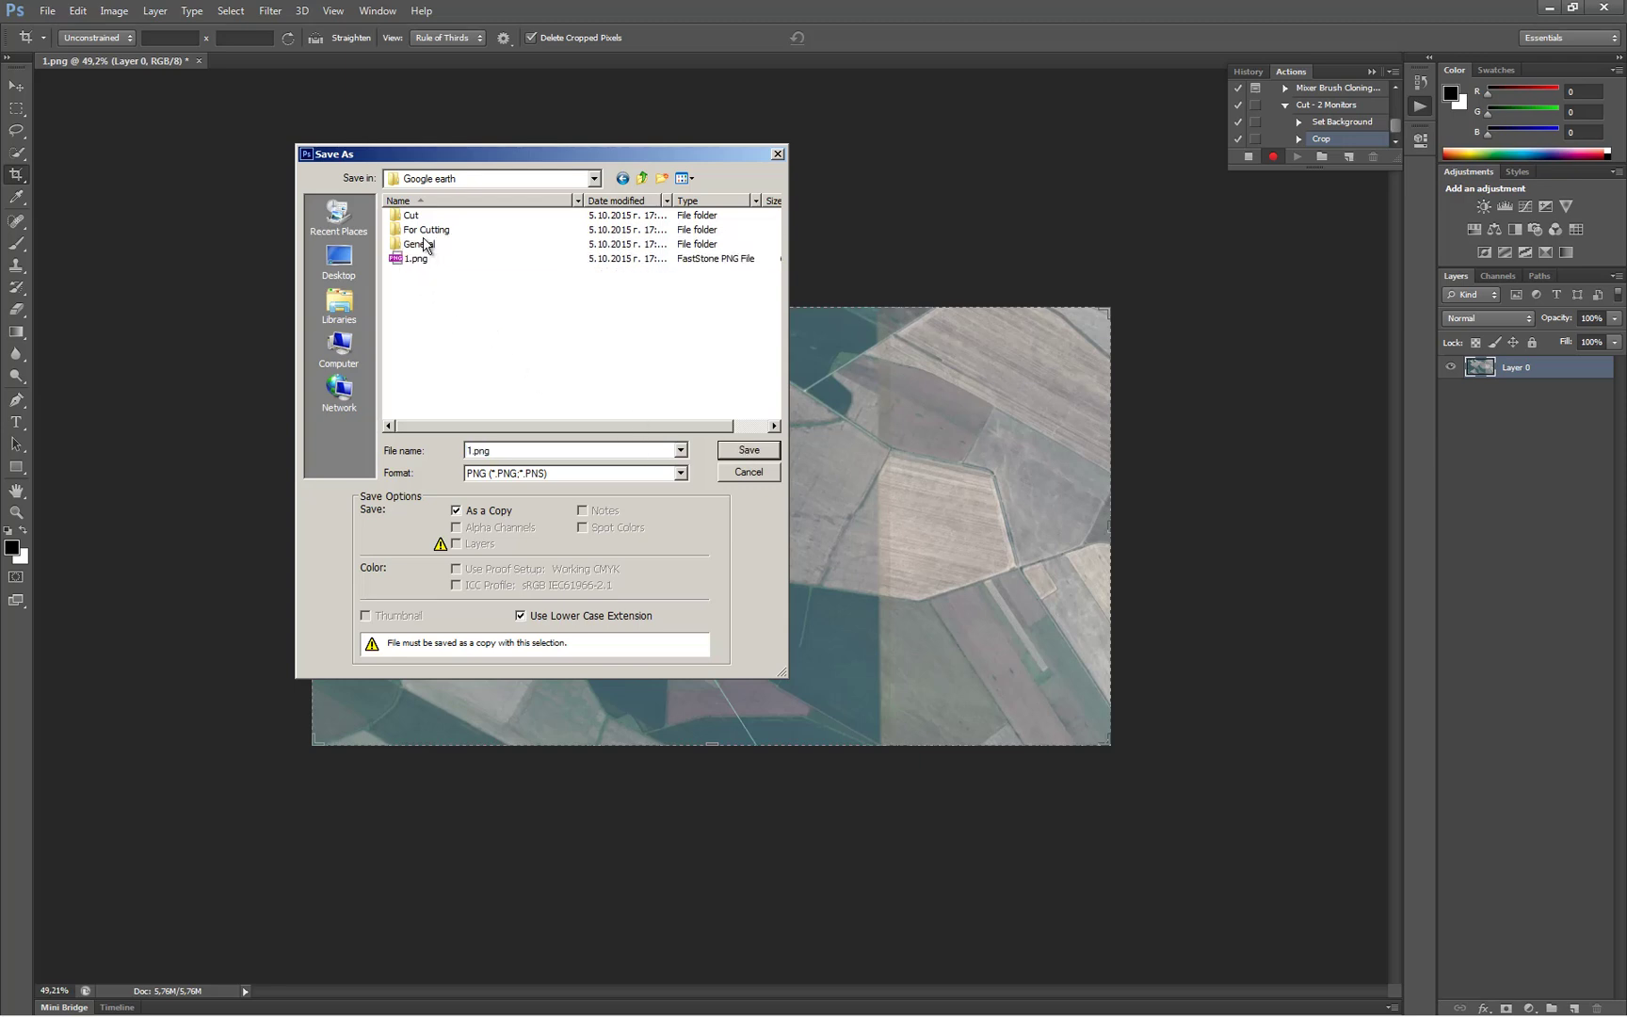
{"action": "left_click", "coordinate": [429, 232]}
{"action": "double_click", "coordinate": [429, 232]}
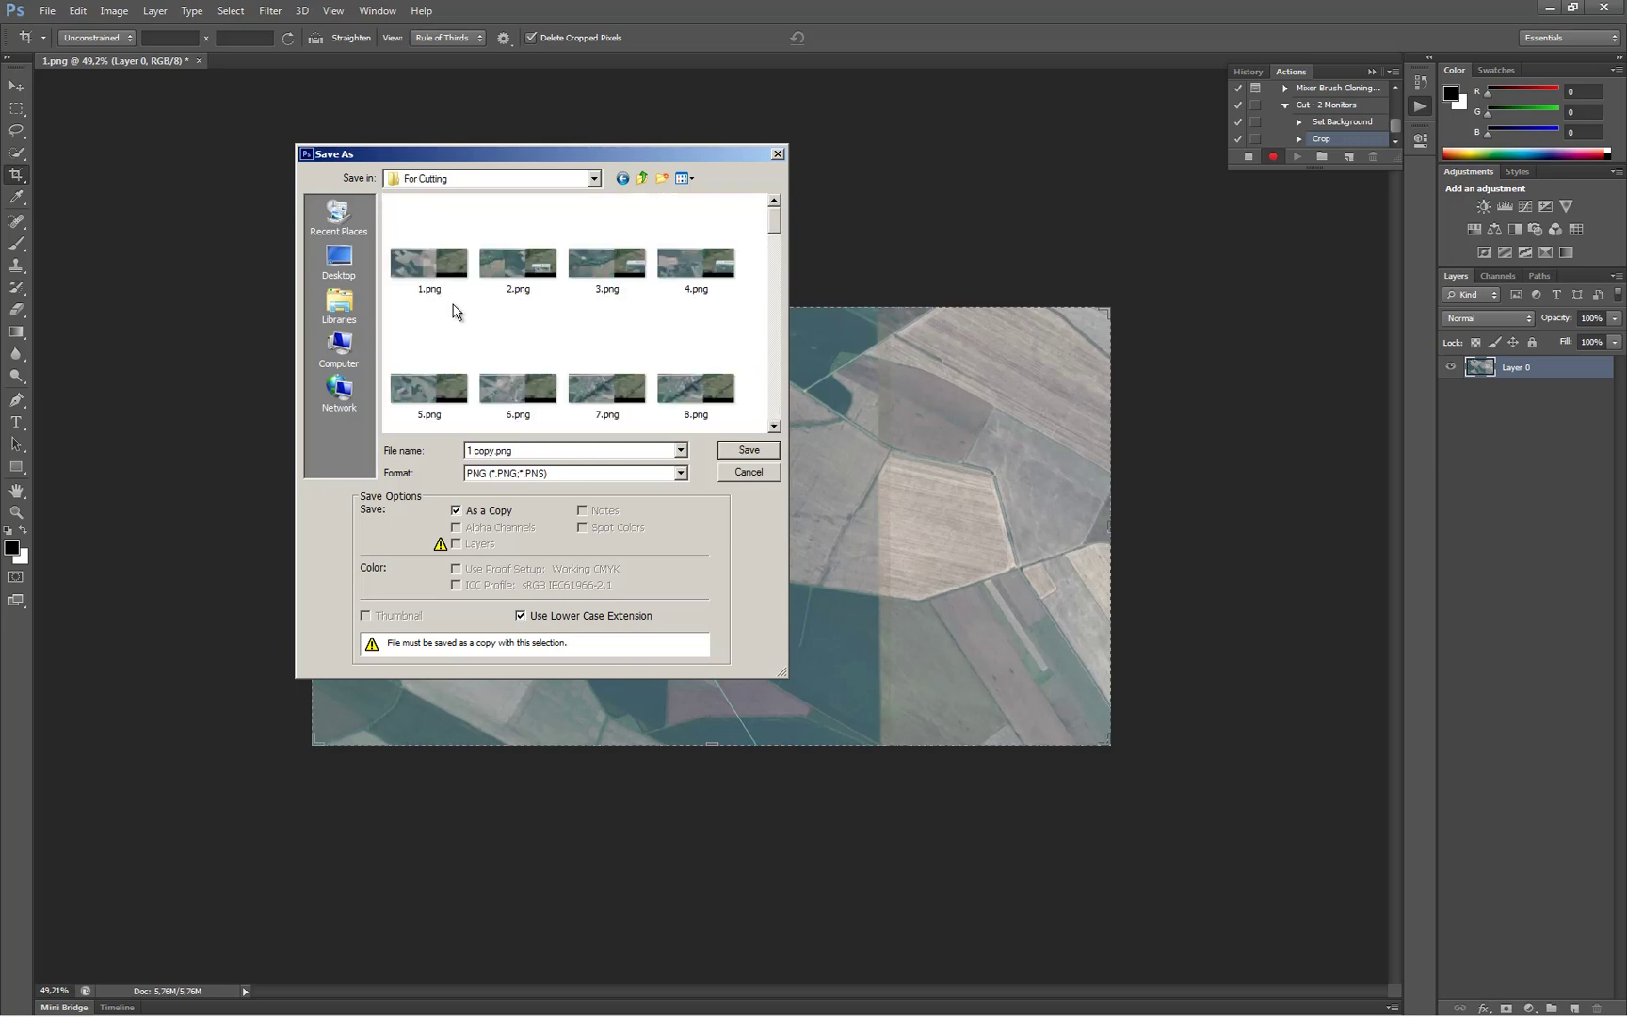
{"action": "left_click", "coordinate": [643, 178]}
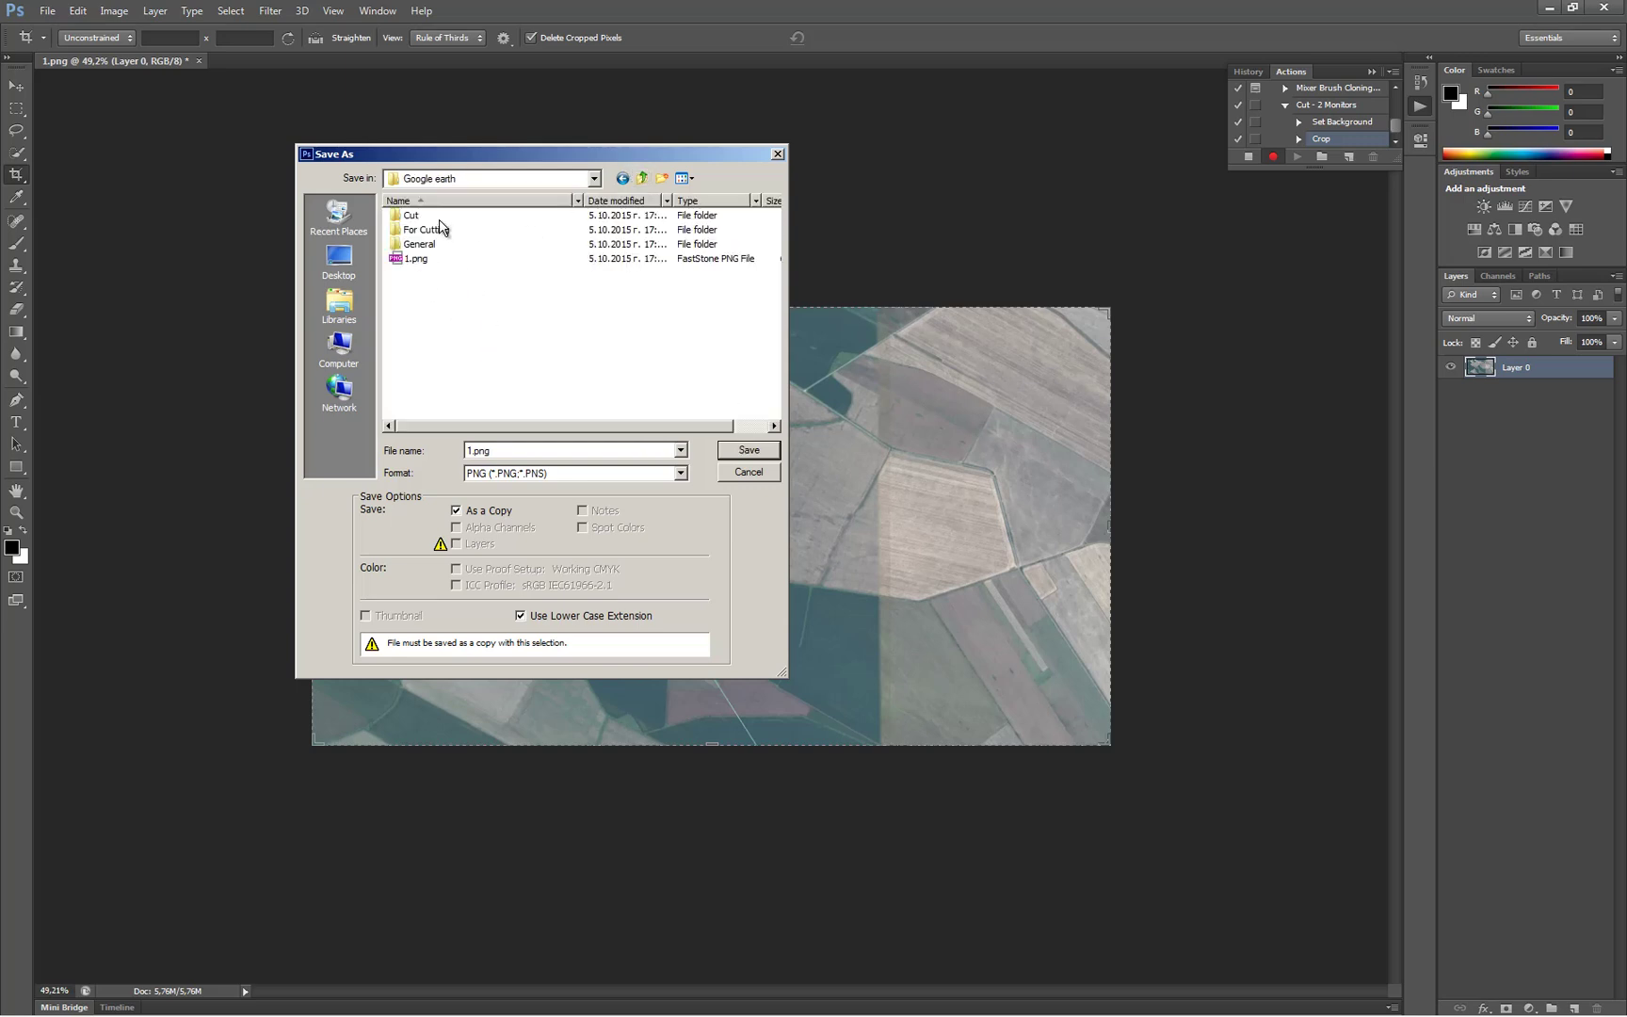
{"action": "double_click", "coordinate": [440, 227]}
{"action": "left_click", "coordinate": [744, 450]}
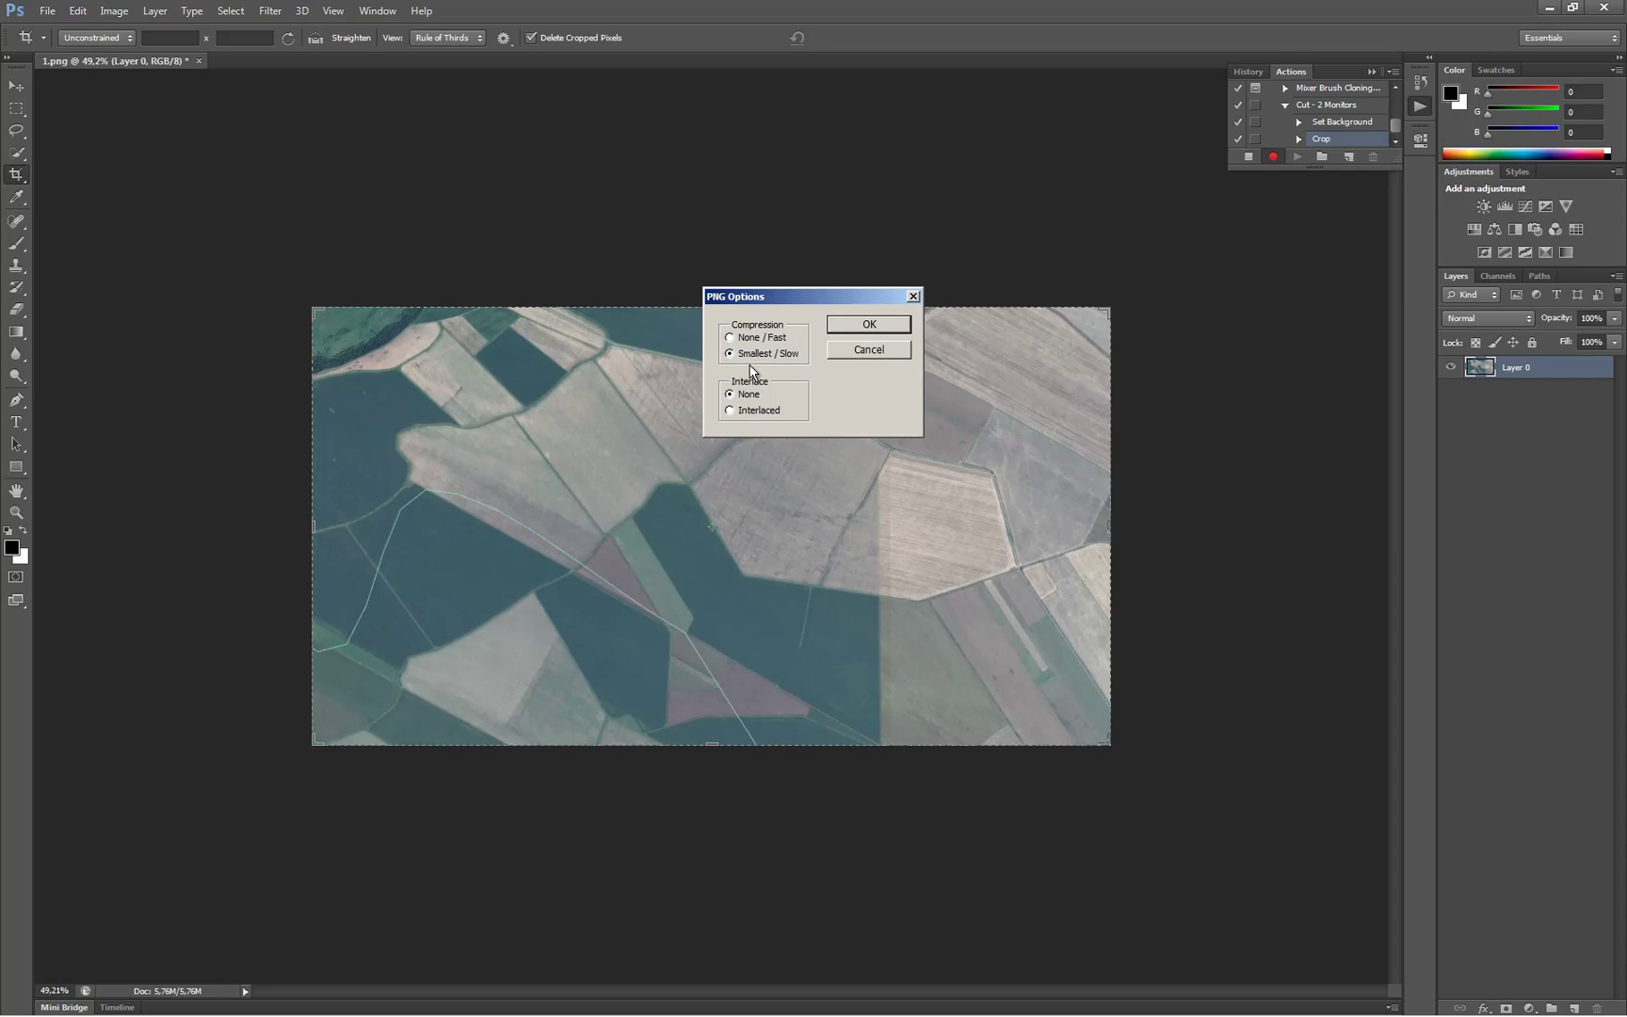
{"action": "left_click", "coordinate": [869, 324]}
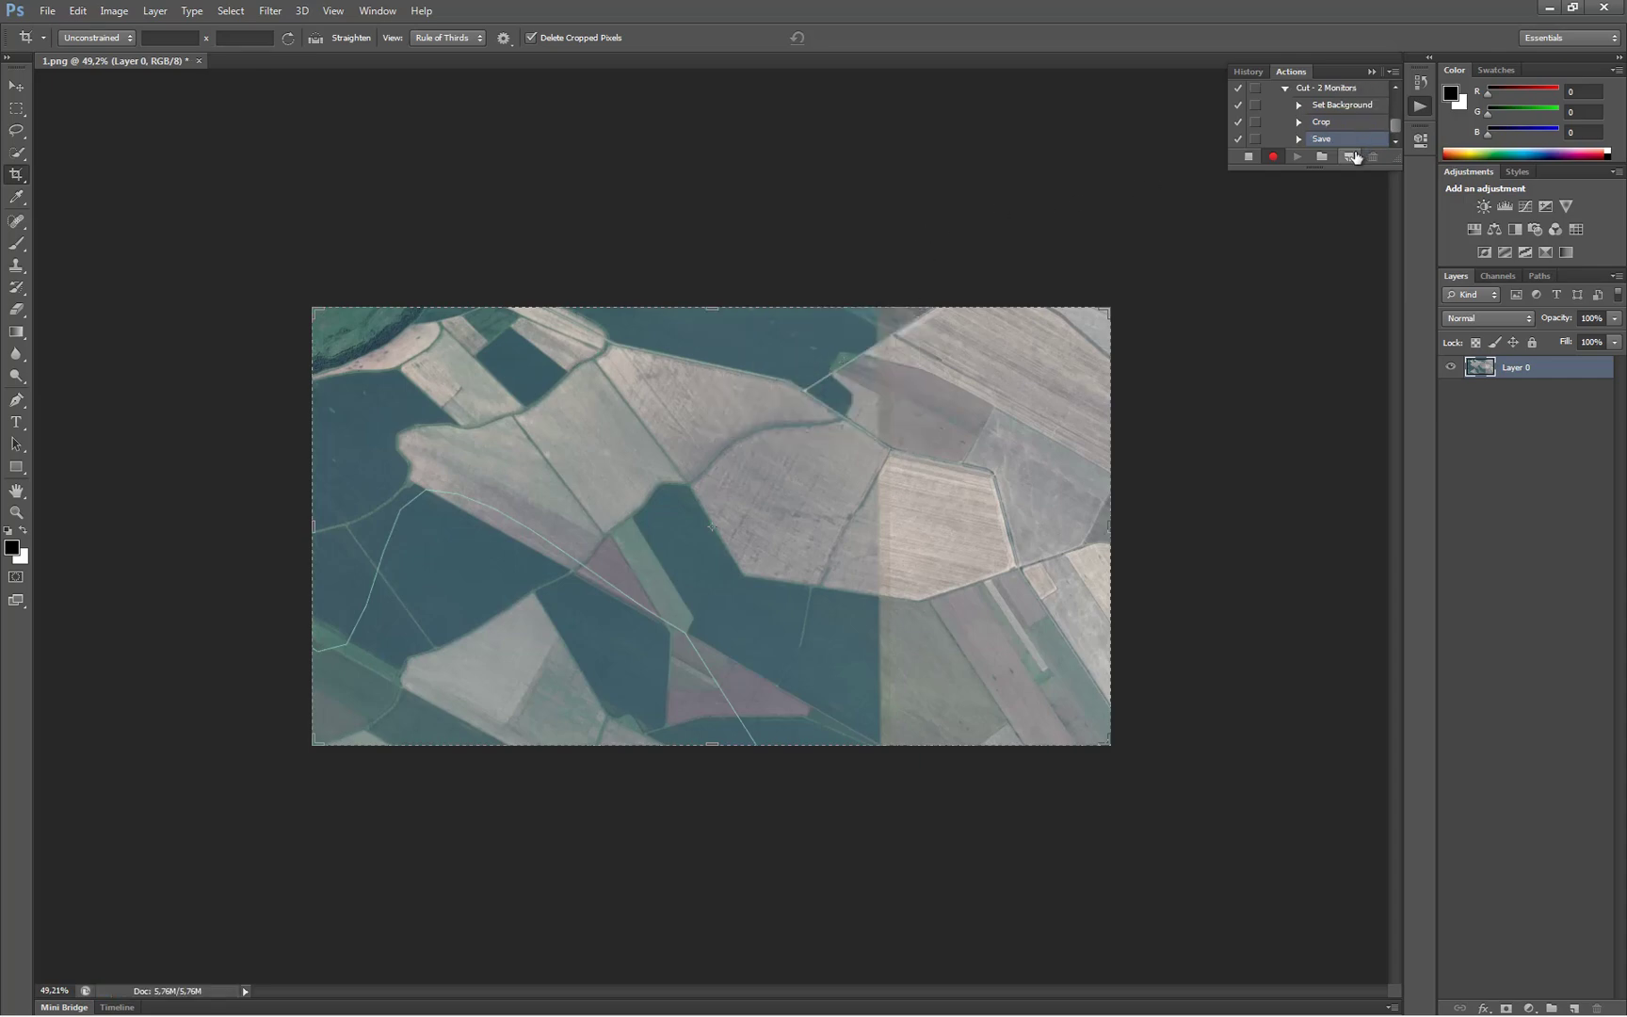
Close the cropped 1.png without saving its changes and stop recording the action.
{"action": "left_click", "coordinate": [199, 60]}
{"action": "left_click", "coordinate": [837, 383]}
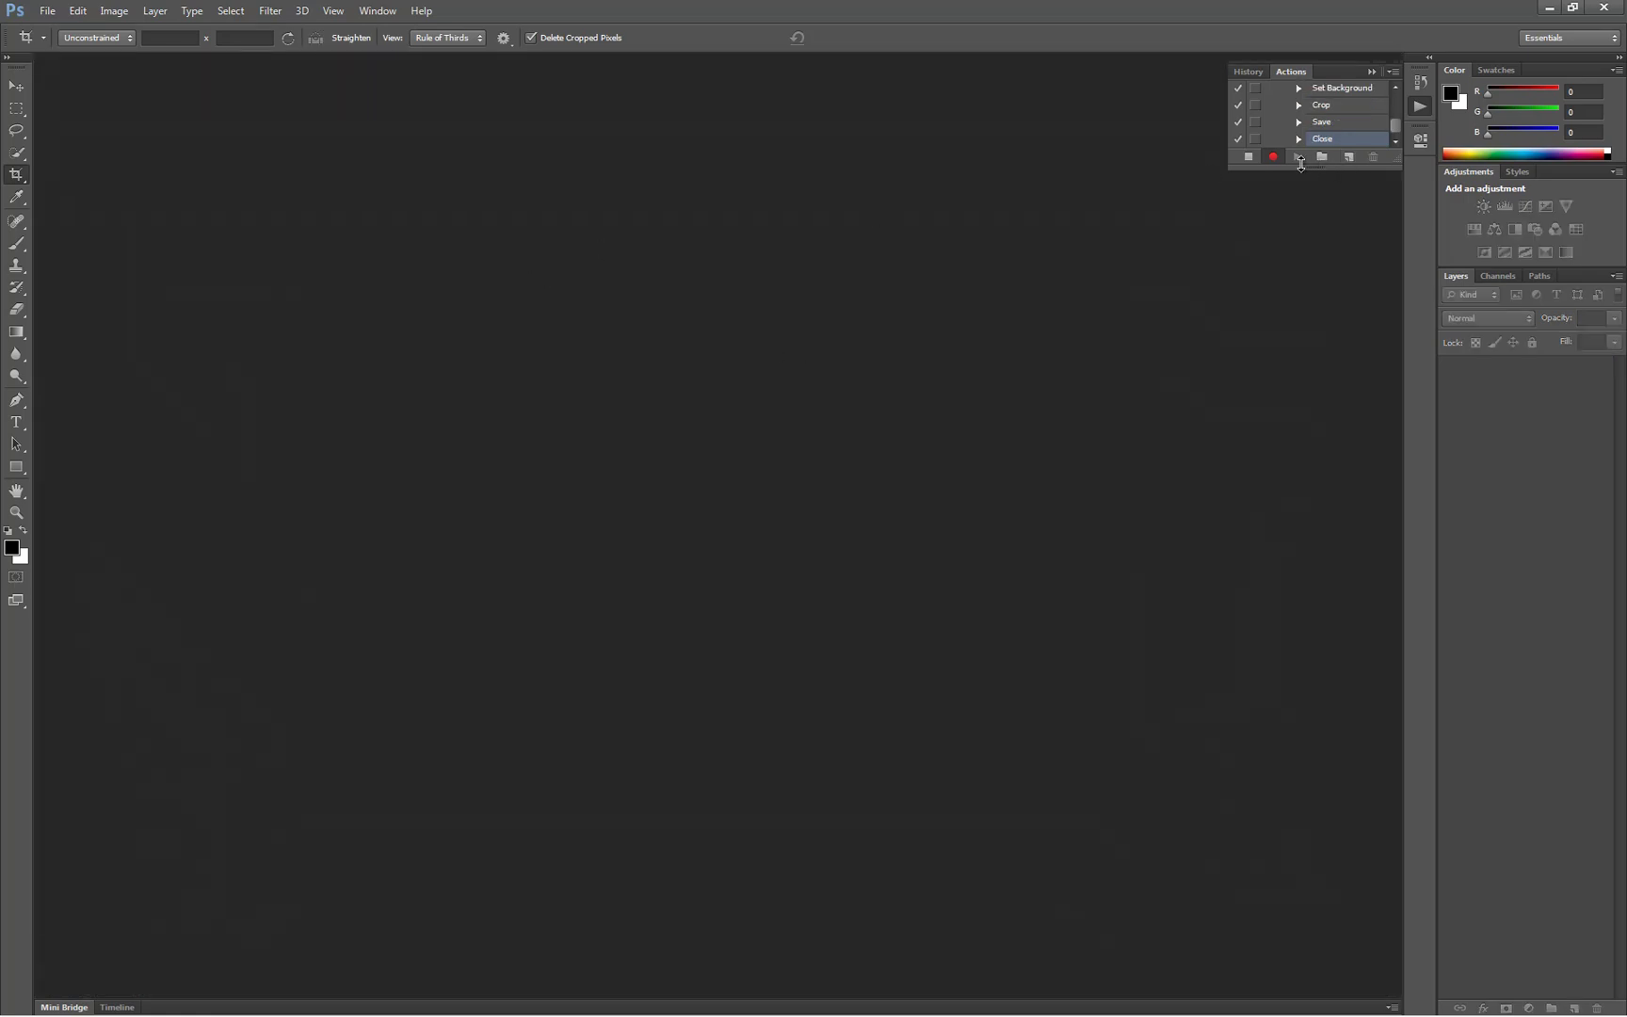
{"action": "left_click", "coordinate": [1248, 156]}
Delete the recorded Set Background command from the Cut - 2 Monitors action.
{"action": "left_click", "coordinate": [1345, 97]}
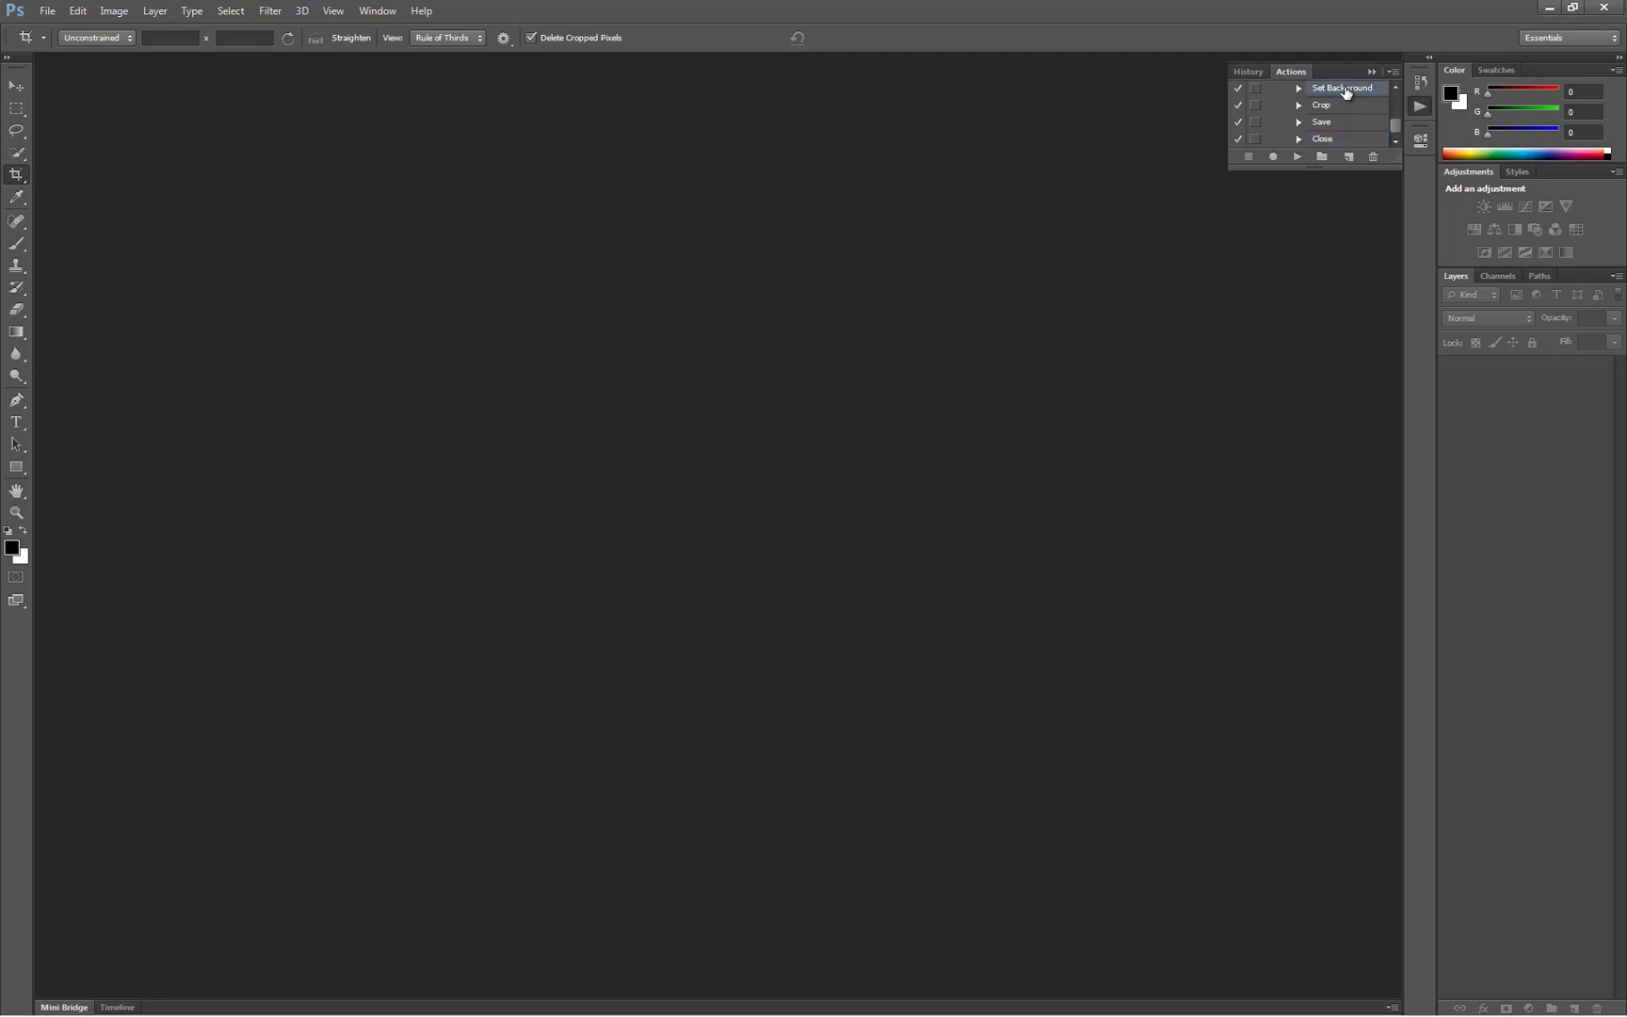
{"action": "left_click", "coordinate": [1373, 157]}
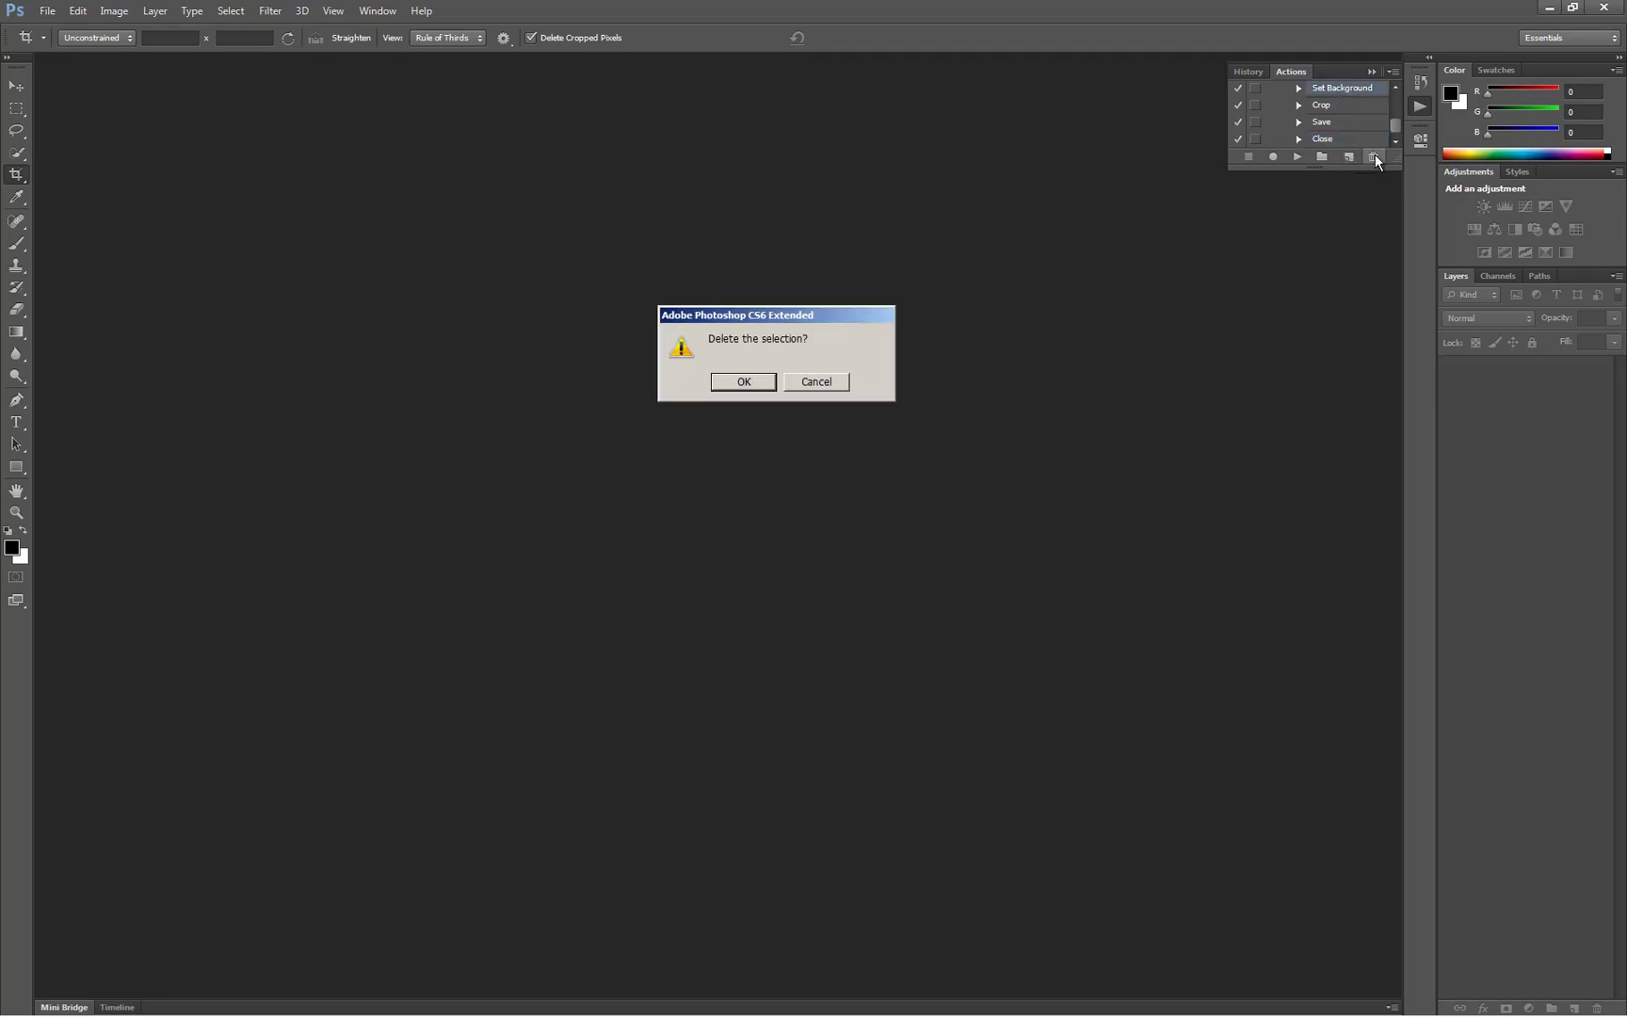
{"action": "left_click", "coordinate": [744, 382]}
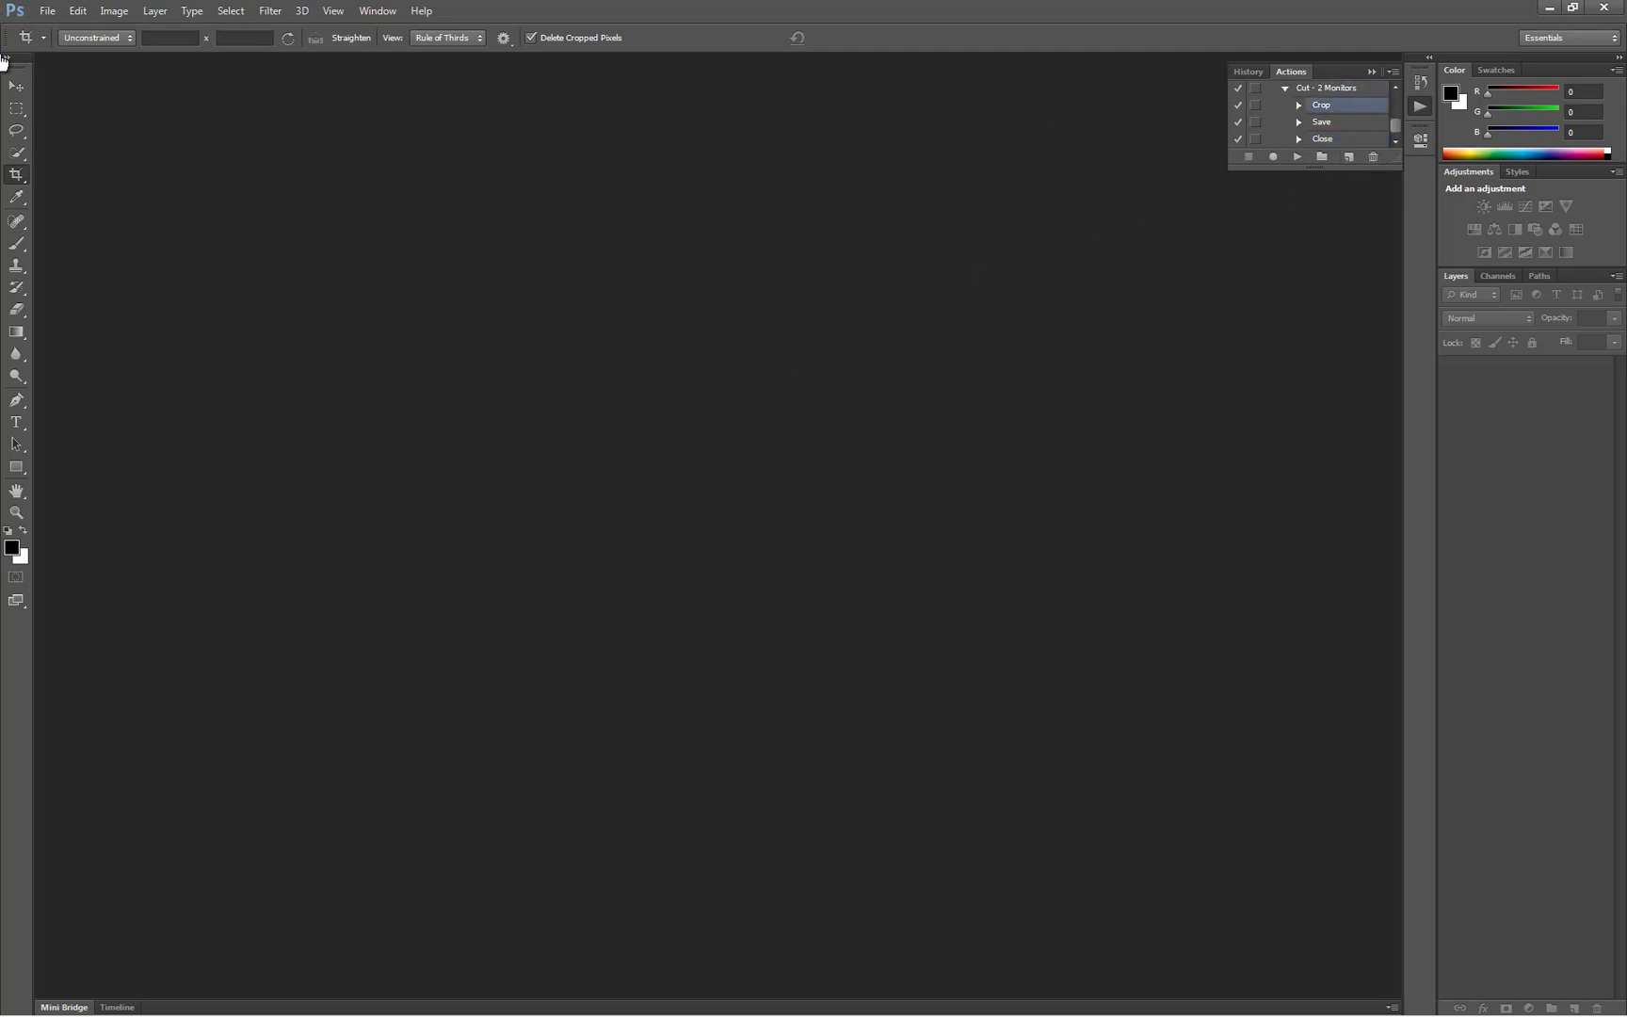
Set up a Batch run of the Cut - 2 Monitors action with the For Cutting folder as its source.
{"action": "left_click", "coordinate": [47, 11]}
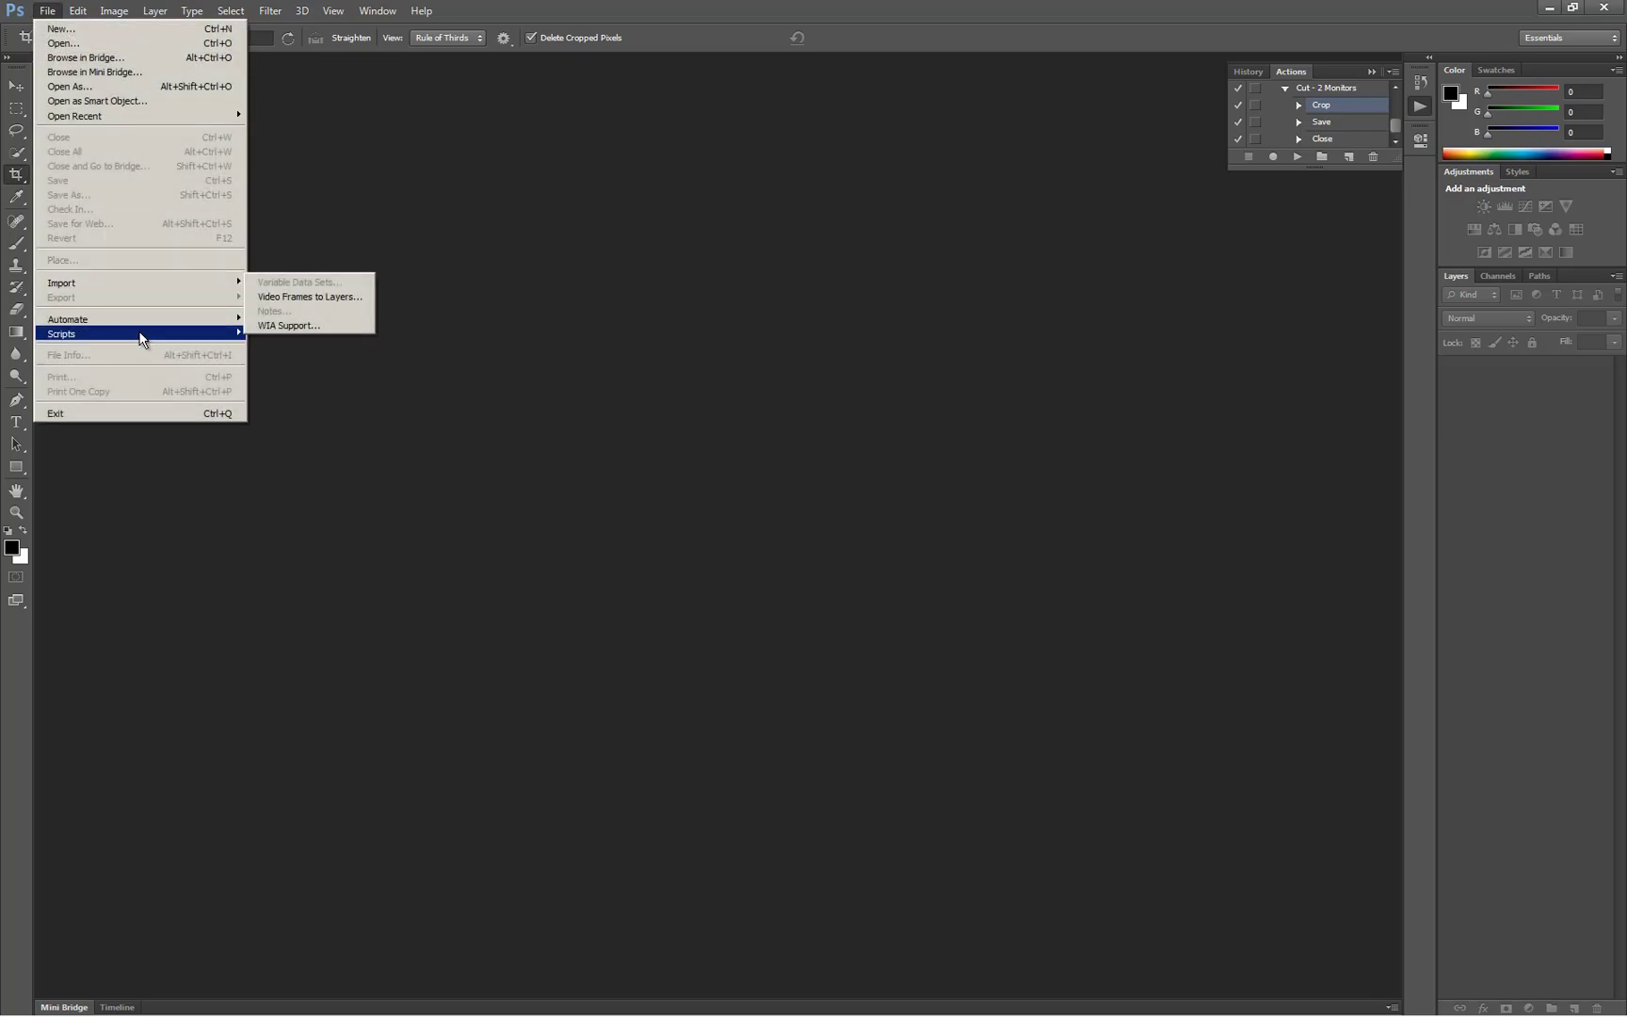
{"action": "mouse_move", "coordinate": [144, 324]}
{"action": "left_click", "coordinate": [275, 321]}
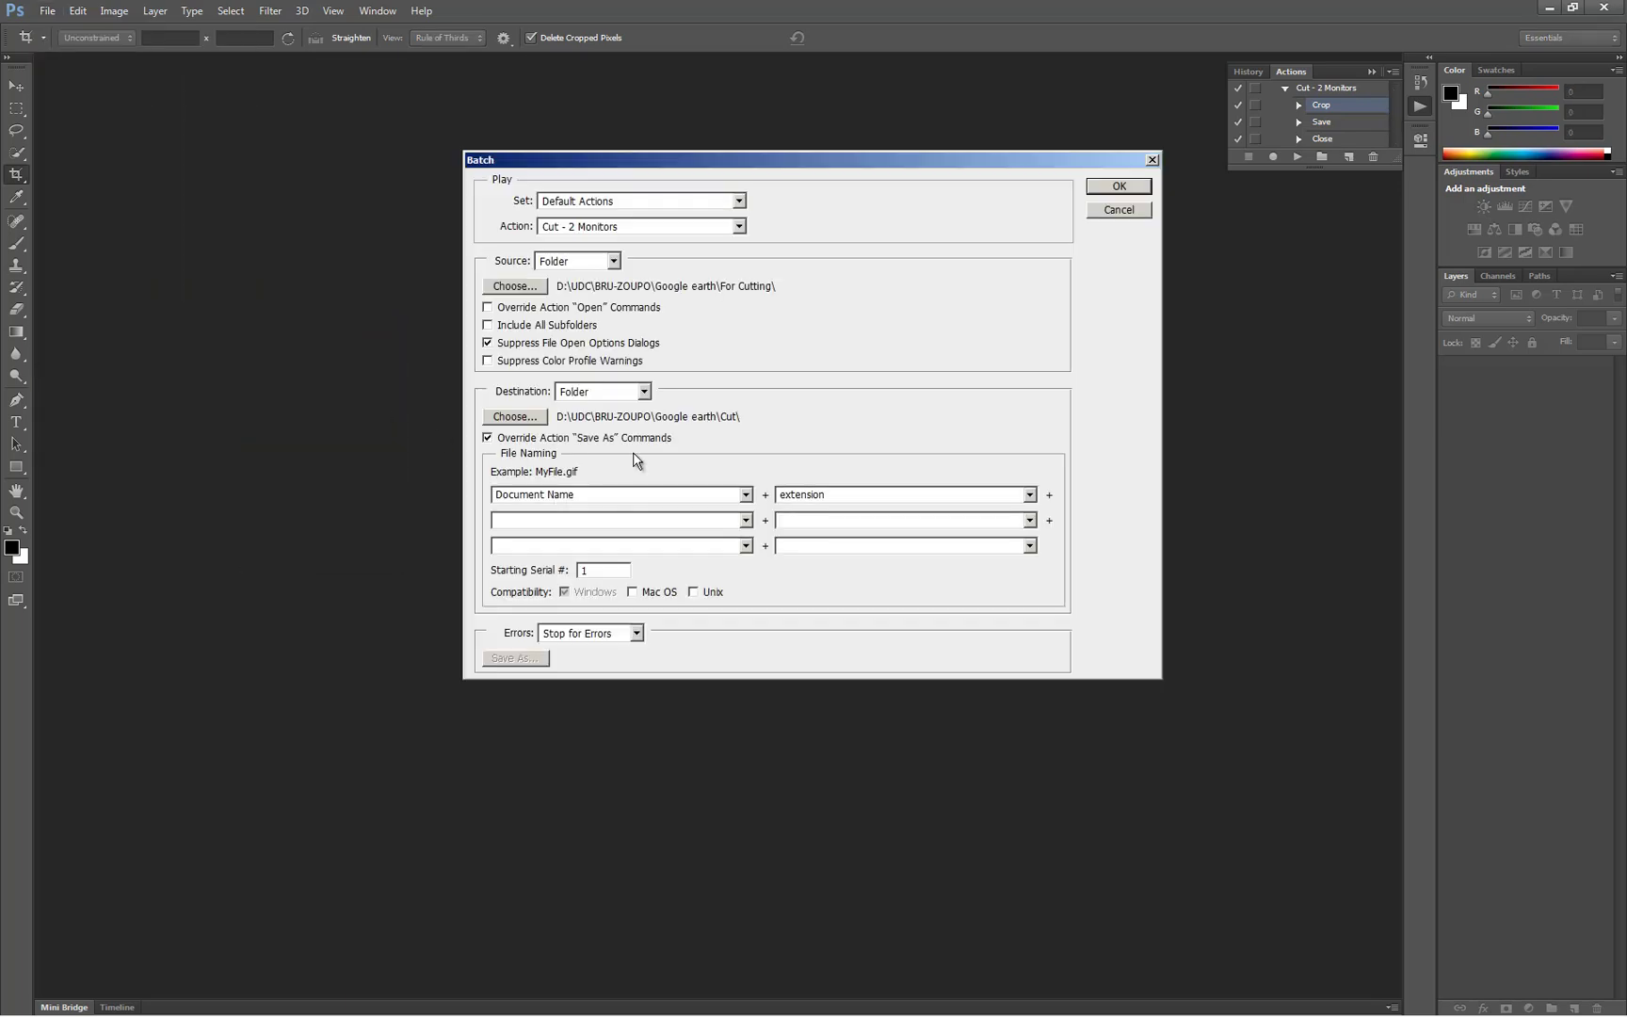
{"action": "left_click", "coordinate": [537, 290]}
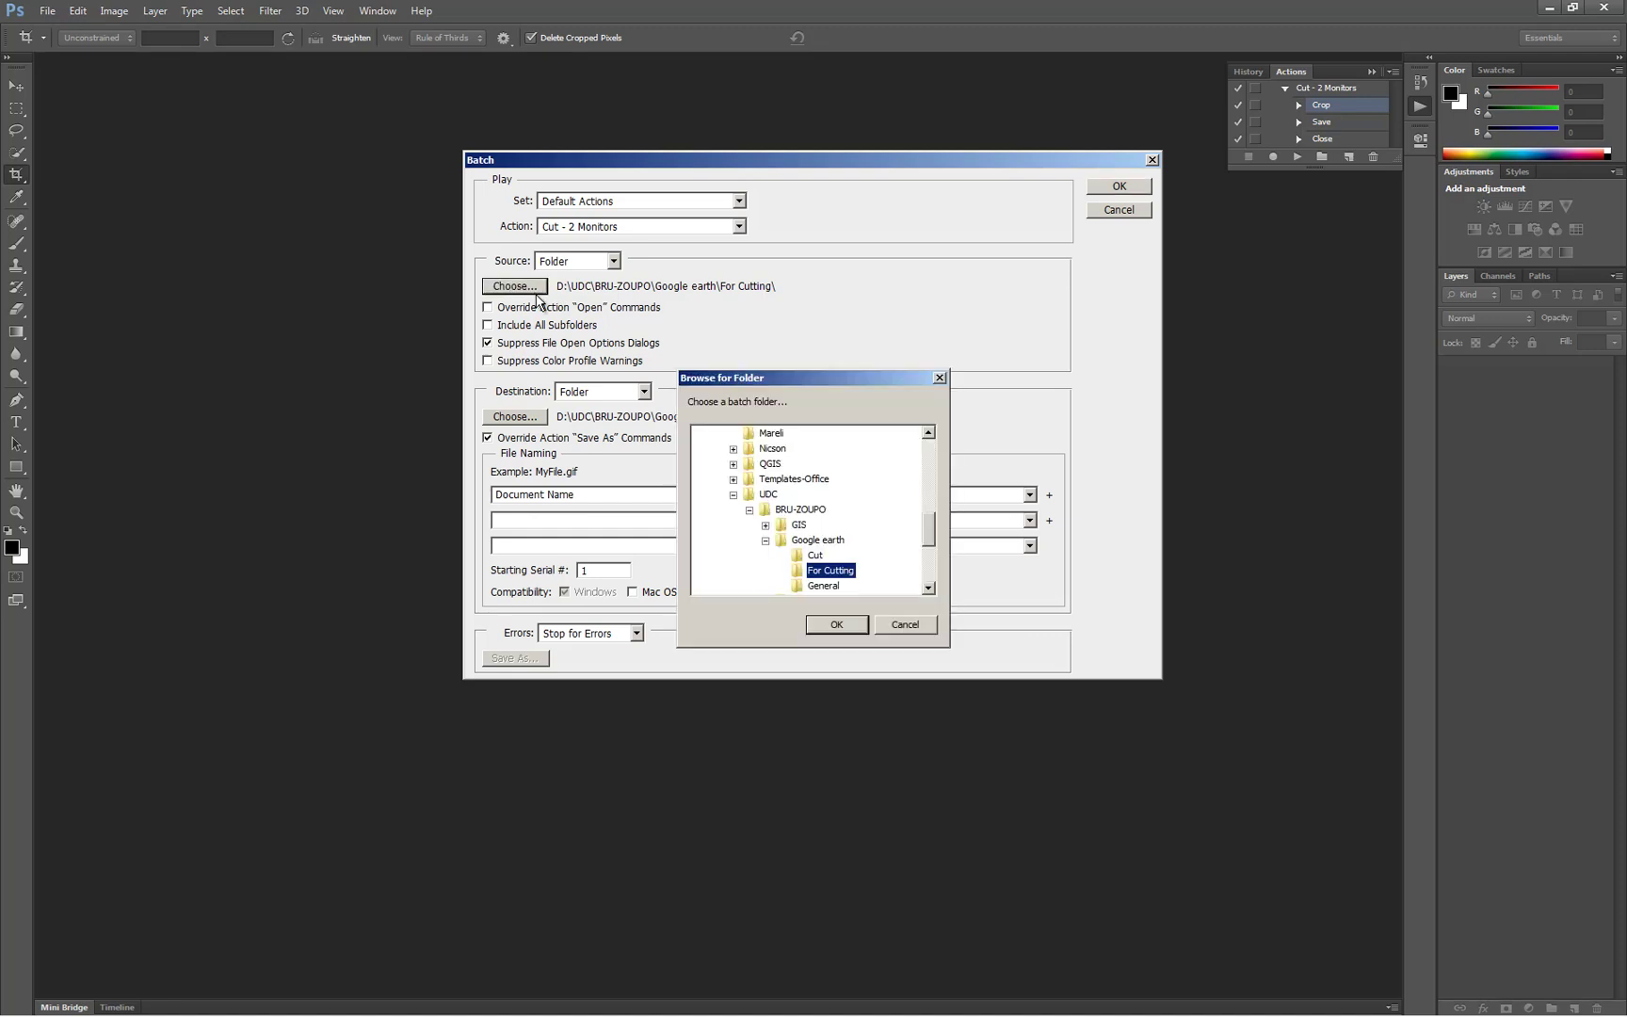
{"action": "left_click", "coordinate": [837, 625]}
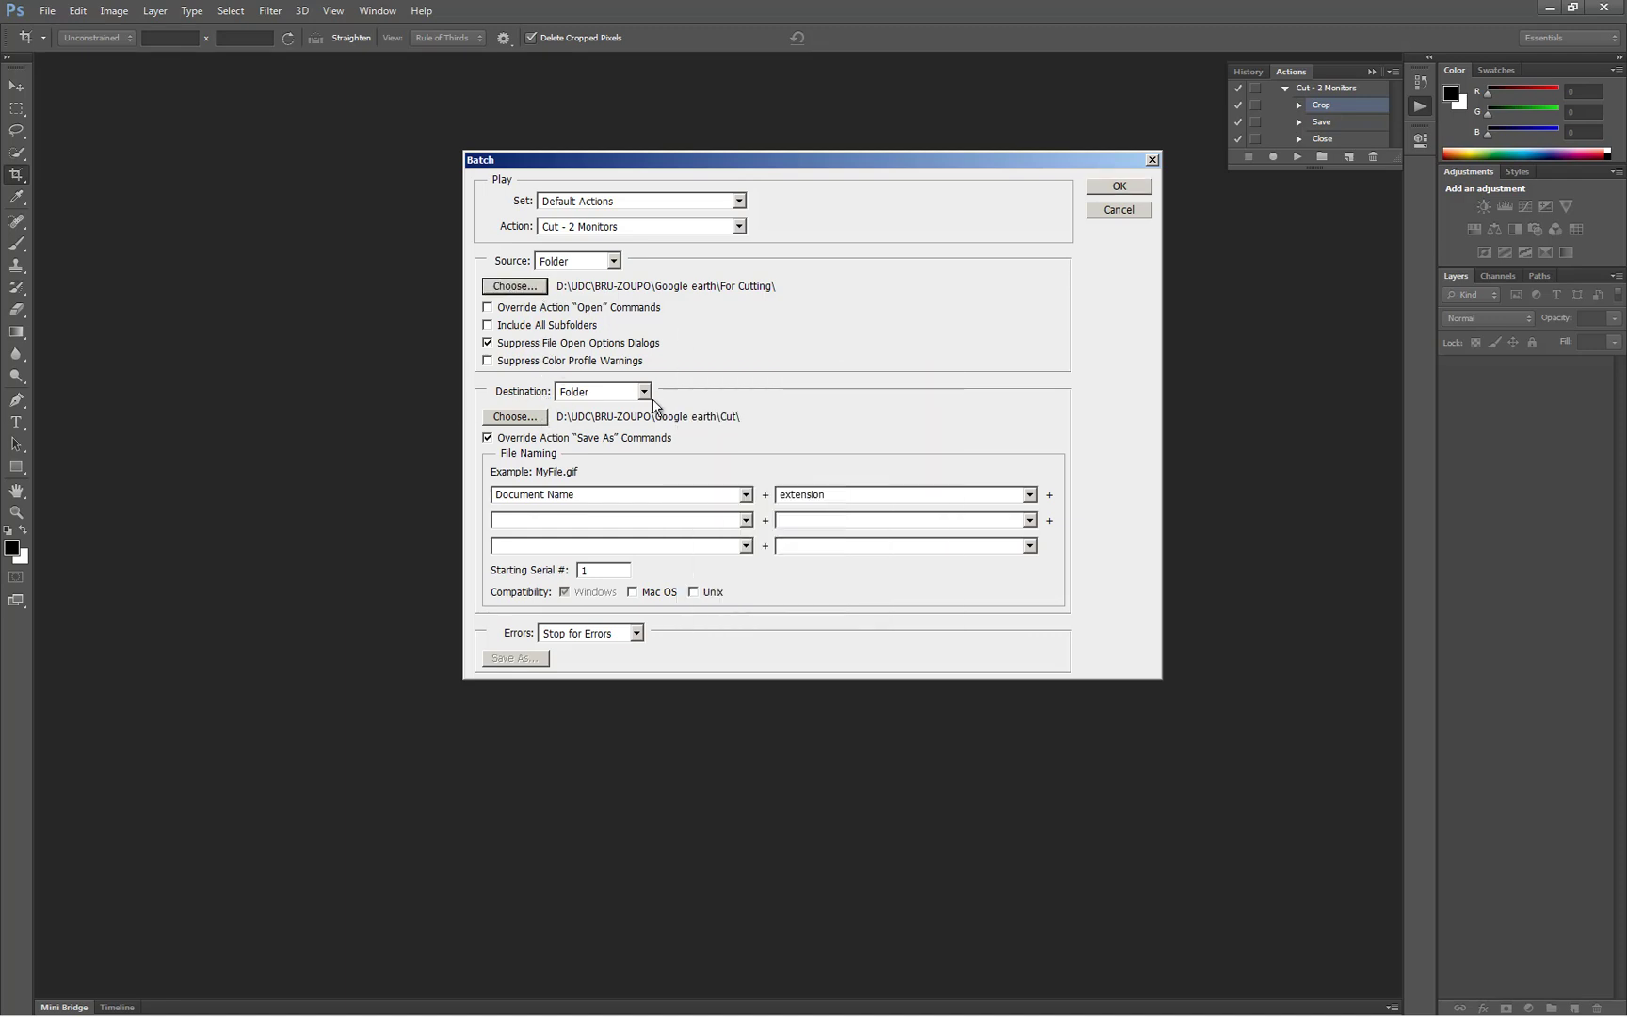
Choose the Cut folder inside Google earth as the batch destination and run the batch.
{"action": "left_click", "coordinate": [599, 395]}
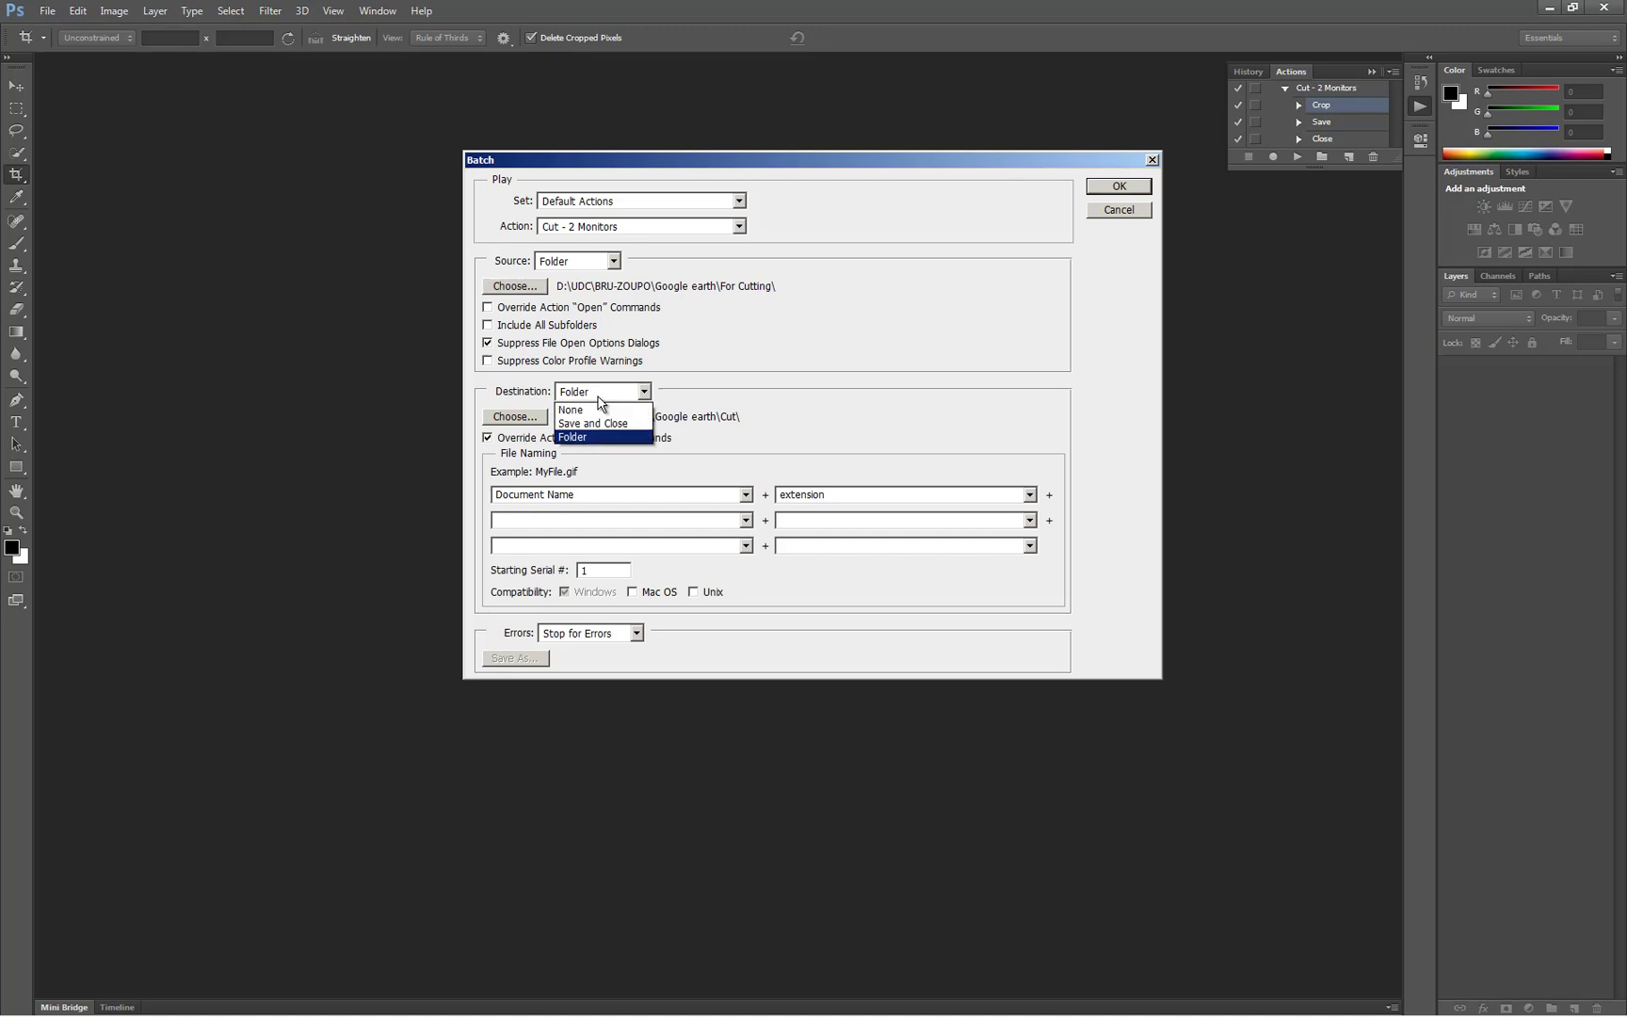
{"action": "left_click", "coordinate": [532, 421]}
{"action": "left_click", "coordinate": [789, 582]}
{"action": "left_click", "coordinate": [829, 655]}
{"action": "left_click", "coordinate": [1117, 188]}
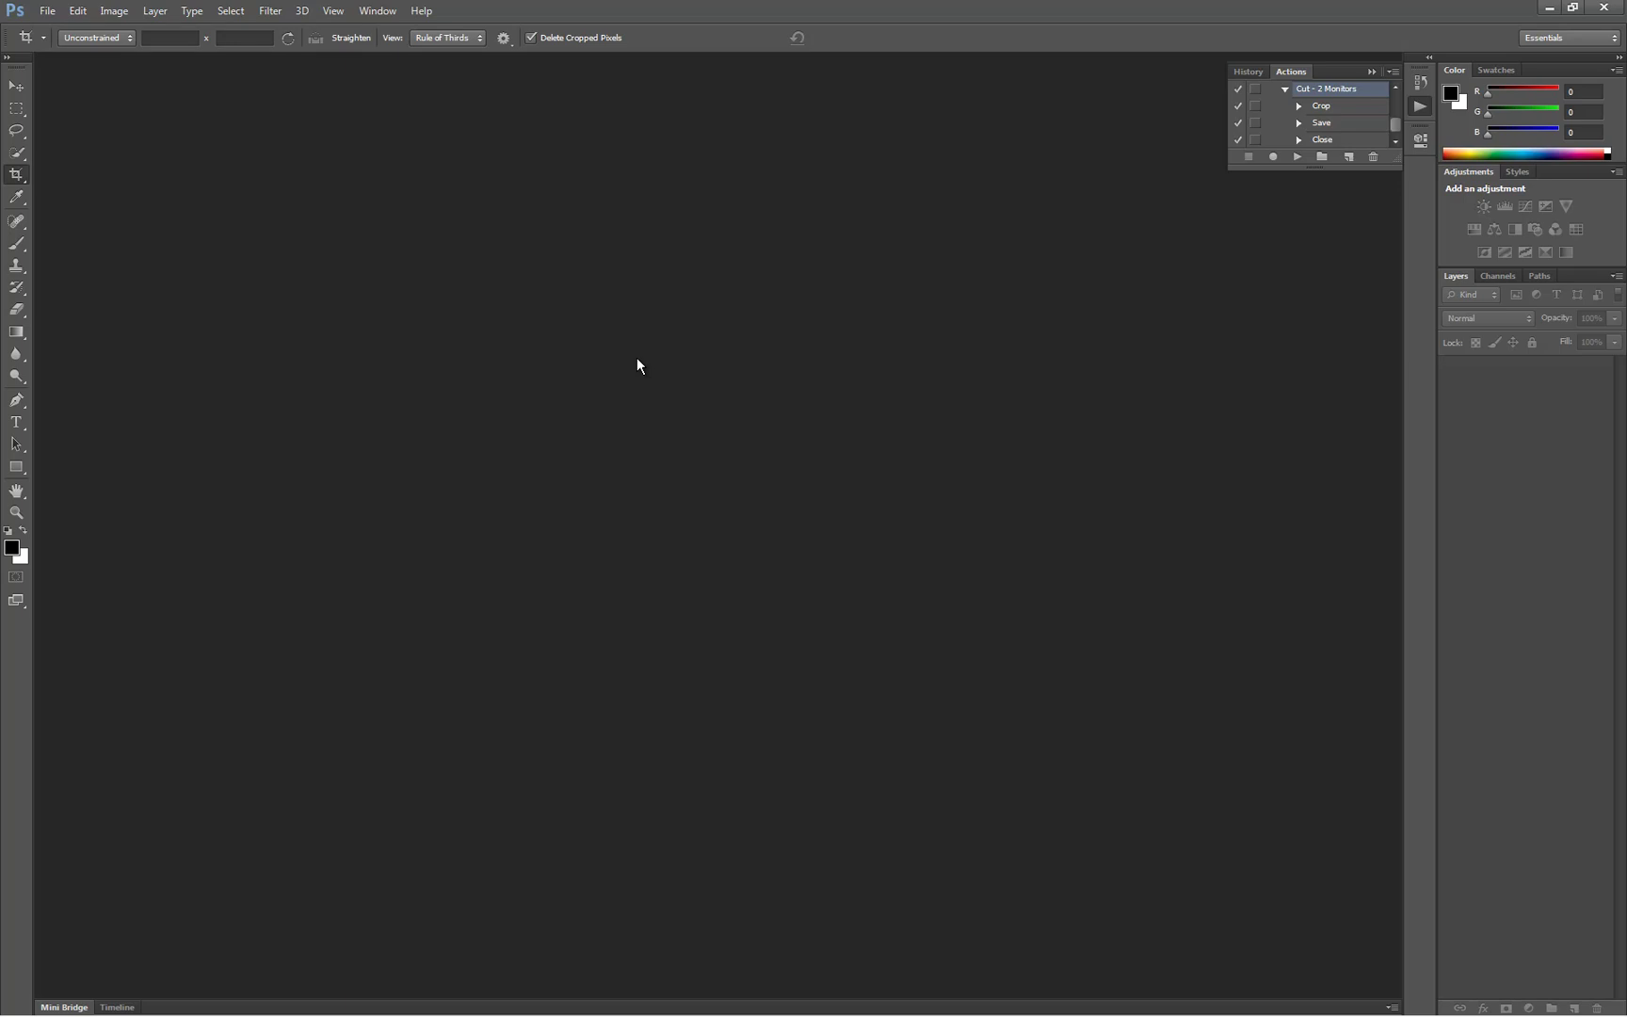
Switch to FastStone Image Viewer, examine the cropped images in the Cut folder full screen starting with 1.png, and return to Photoshop.
{"action": "left_click_drag", "start_coordinate": [1626, 170], "coordinate": [955, 134]}
{"action": "left_click", "coordinate": [423, 588]}
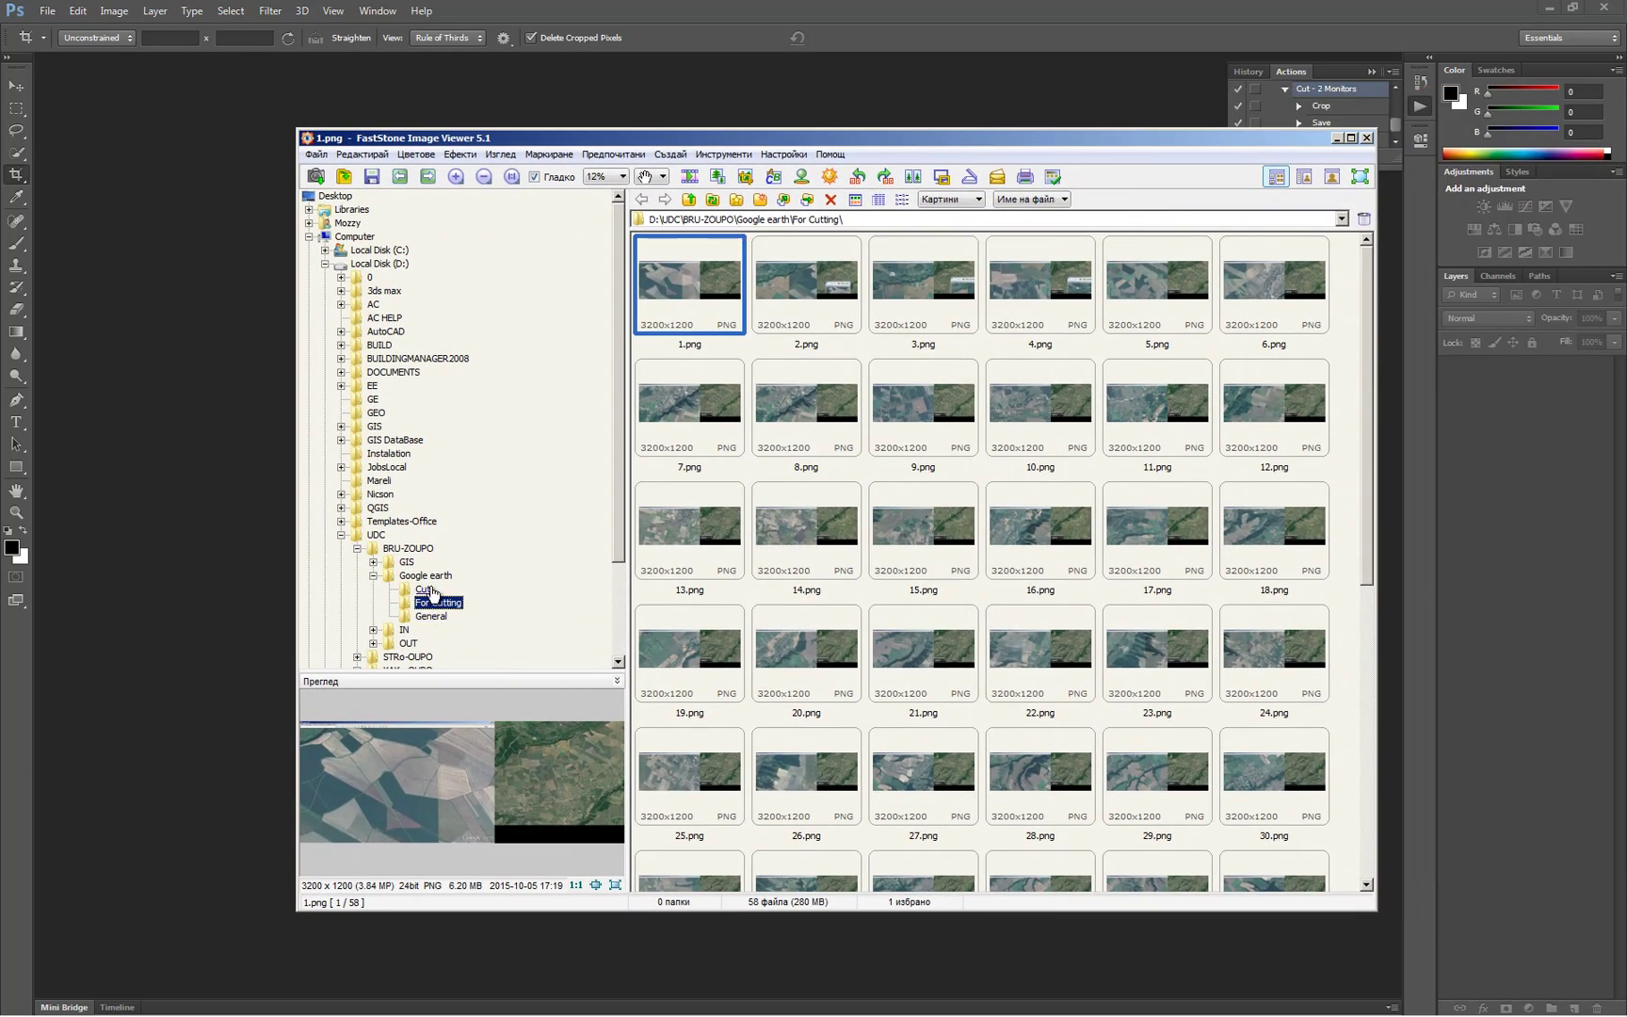
{"action": "double_click", "coordinate": [672, 290]}
{"action": "scroll", "coordinate": [787, 334], "scroll_direction": "down", "scroll_amount": 4}
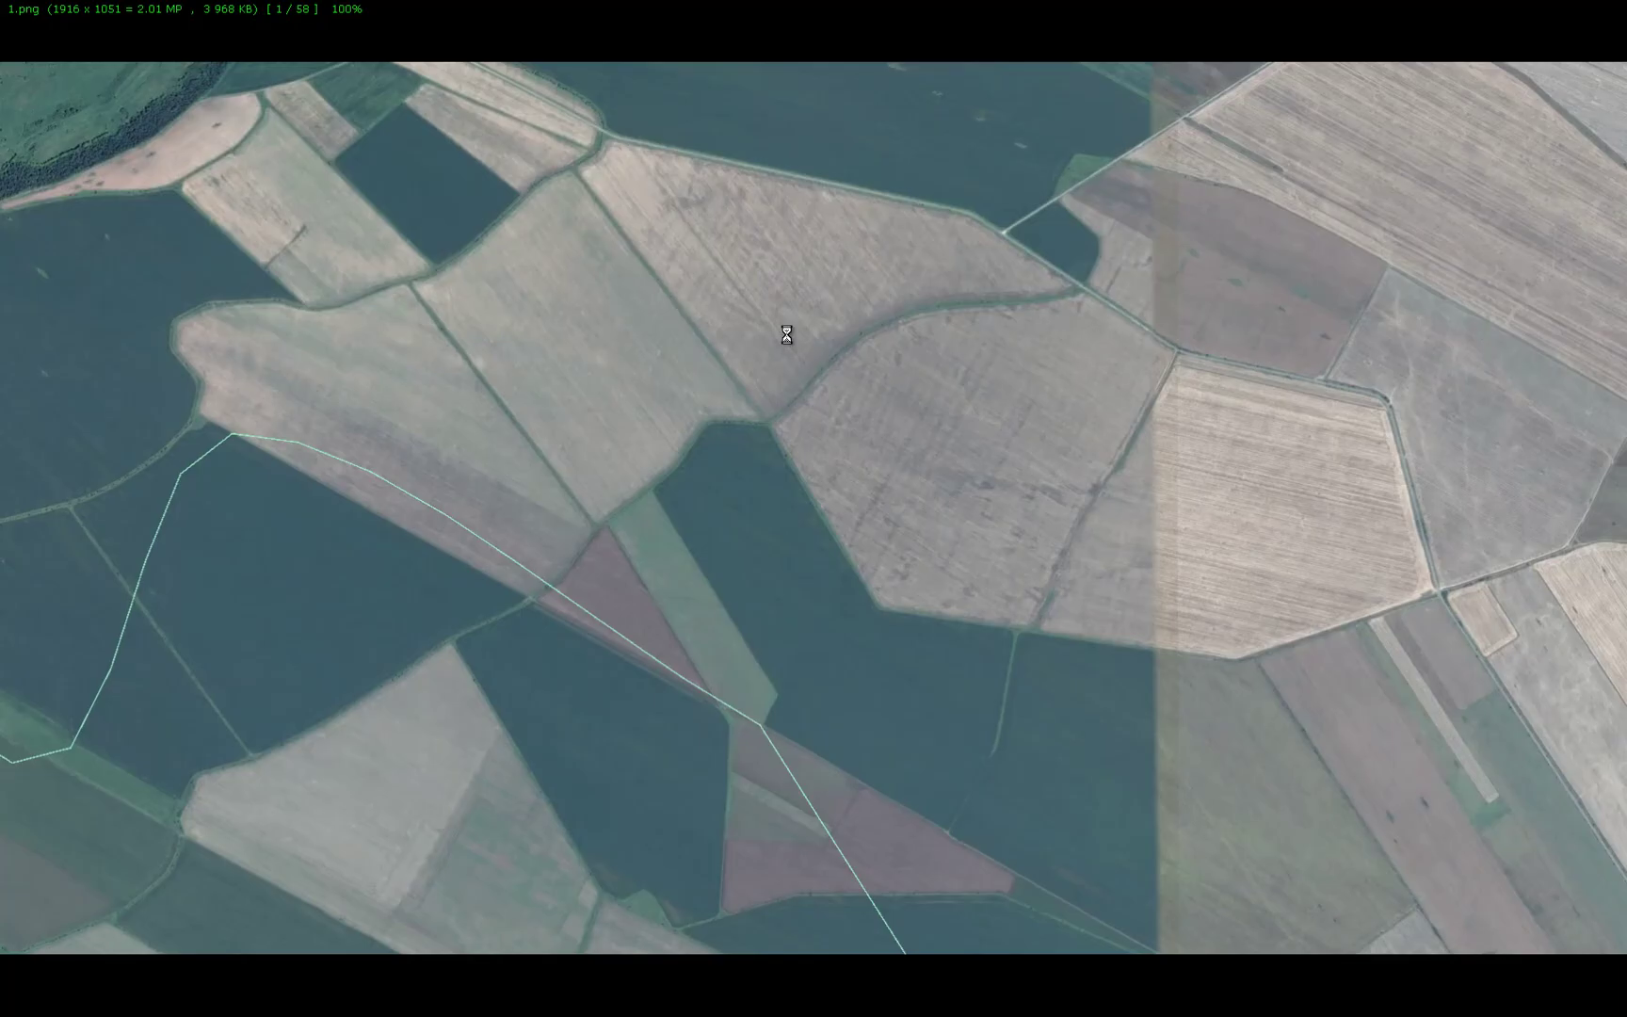
{"action": "scroll", "coordinate": [787, 335], "scroll_direction": "down", "scroll_amount": 1}
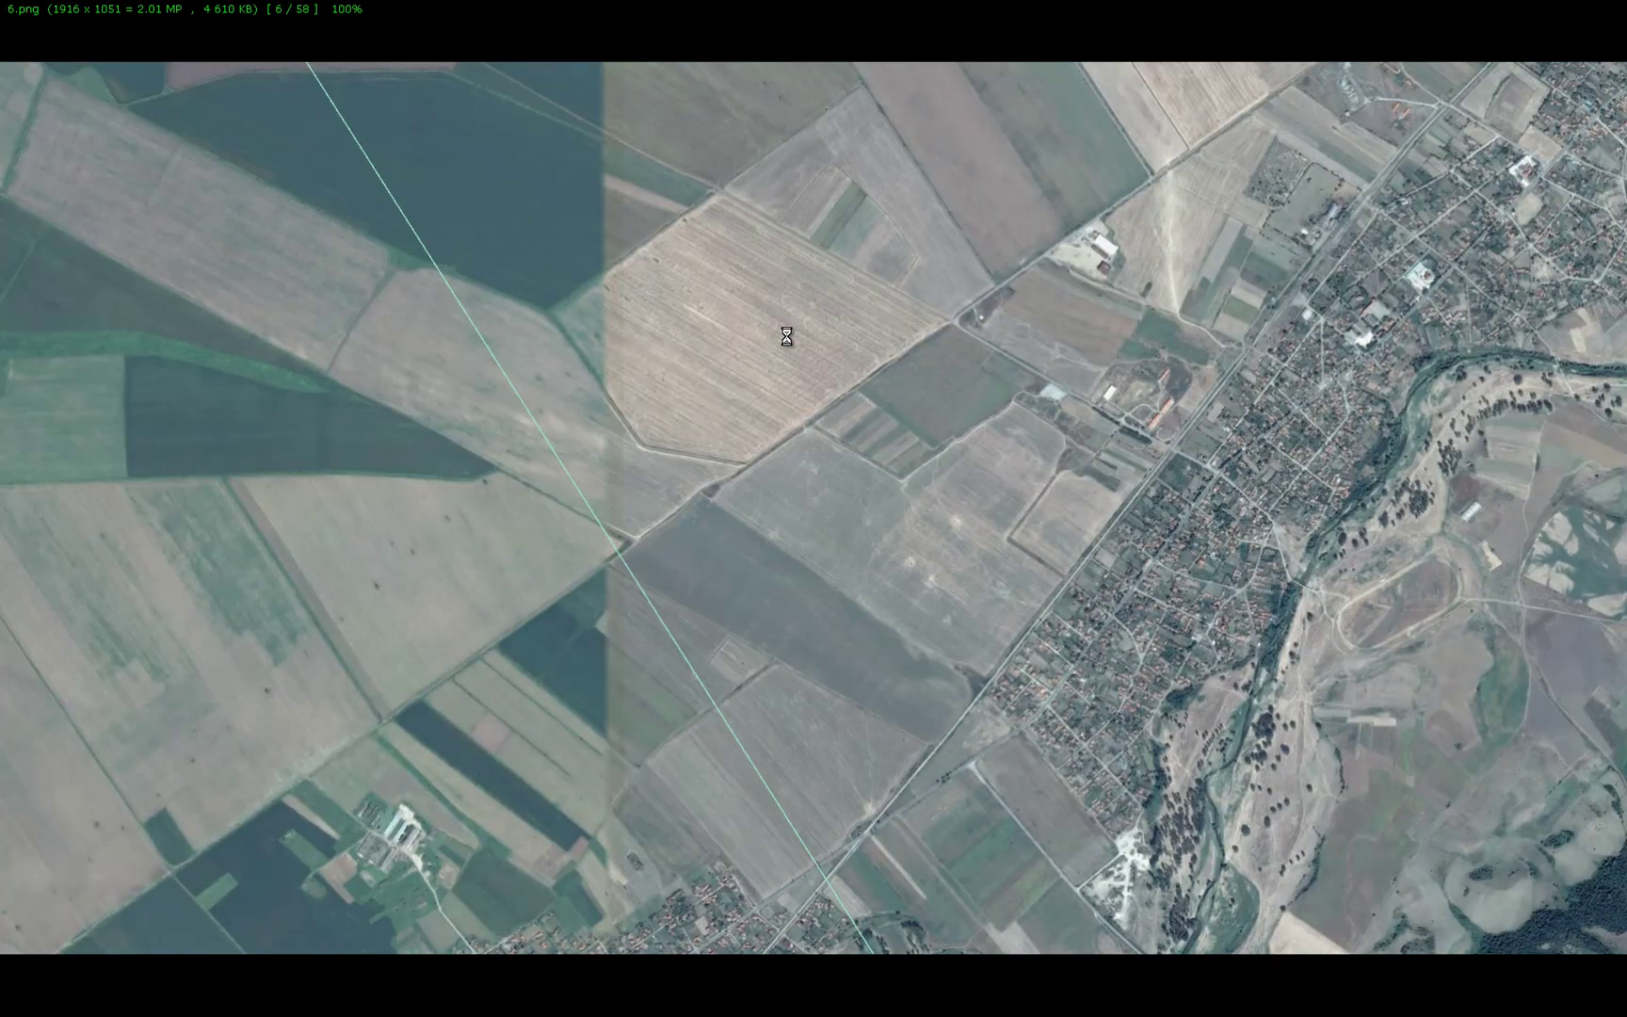
{"action": "key", "text": "Escape"}
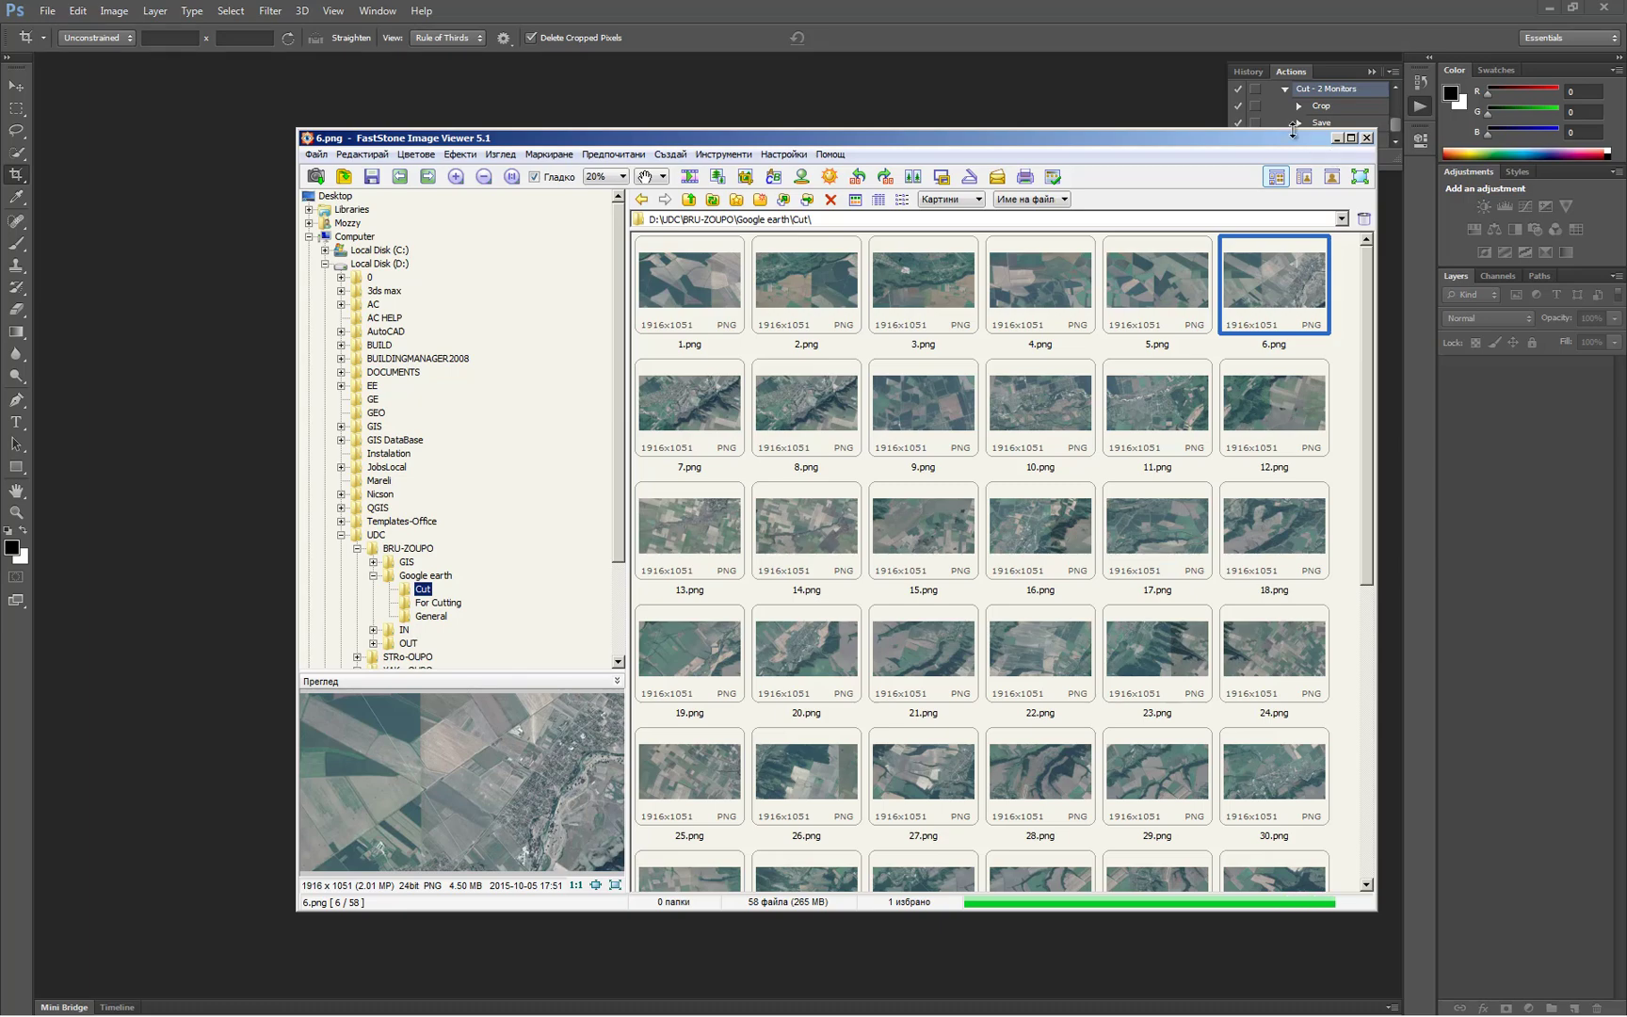
{"action": "left_click_drag", "start_coordinate": [1293, 142], "coordinate": [1626, 267]}
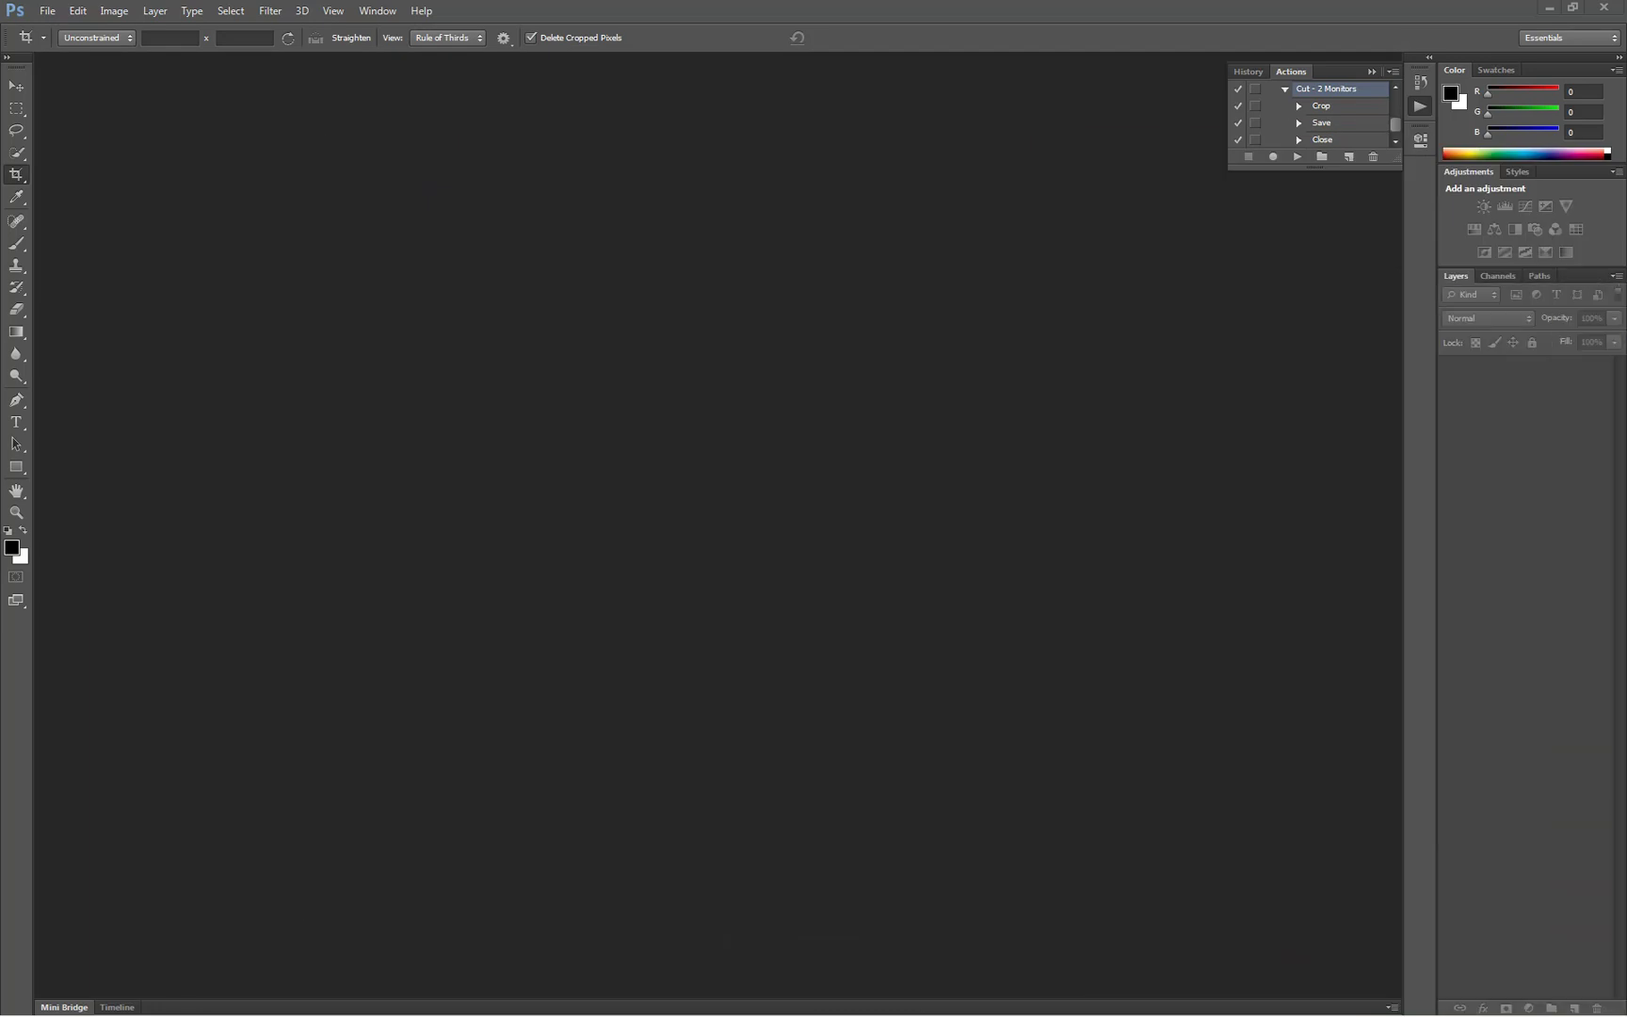
Start a Photomerge with the Reposition layout and individual files as the source.
{"action": "left_click", "coordinate": [47, 11]}
{"action": "mouse_move", "coordinate": [85, 312]}
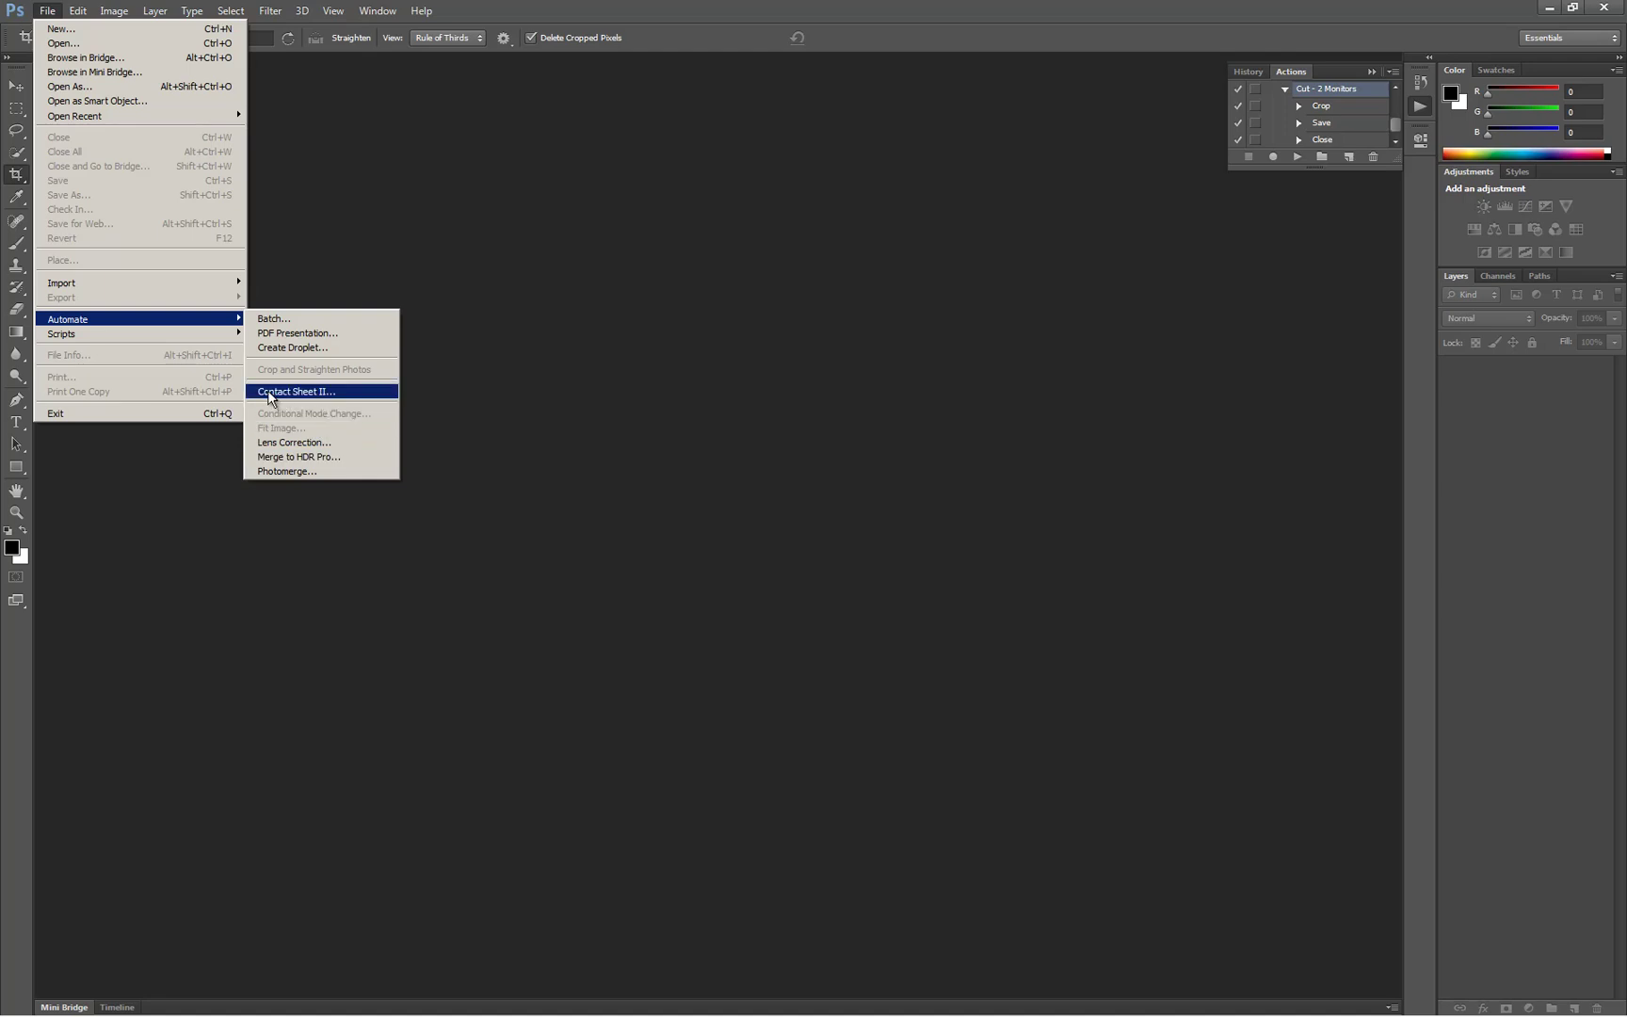
{"action": "mouse_move", "coordinate": [170, 326]}
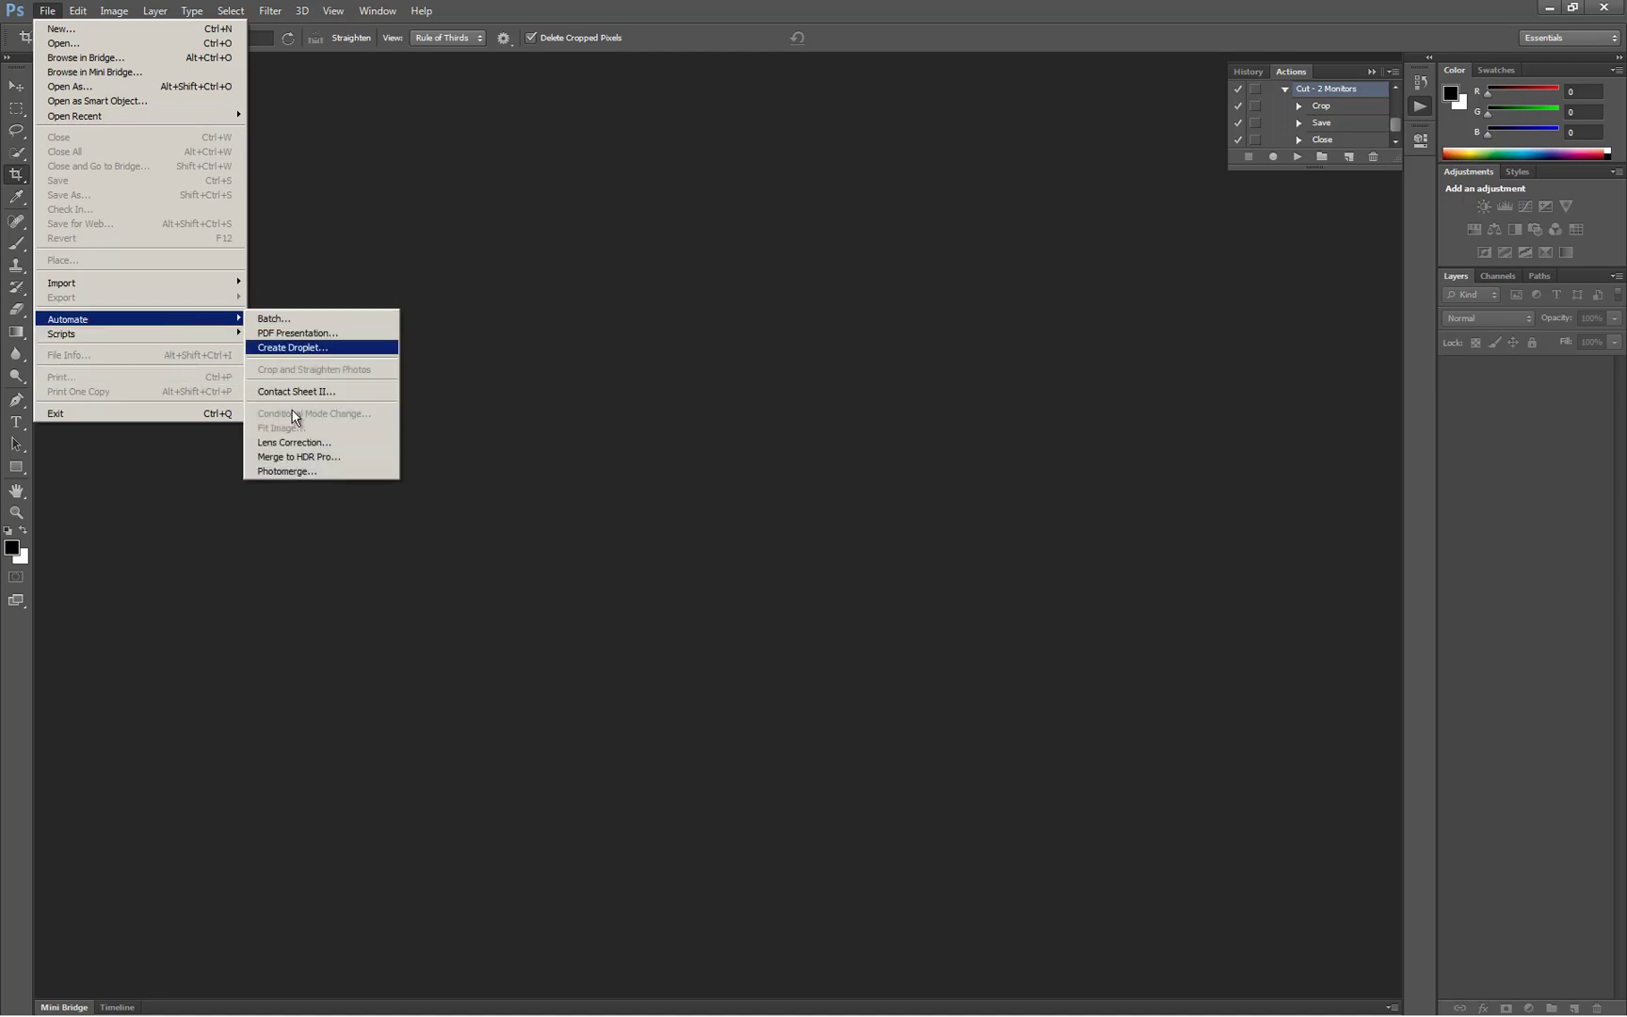
{"action": "left_click", "coordinate": [277, 474]}
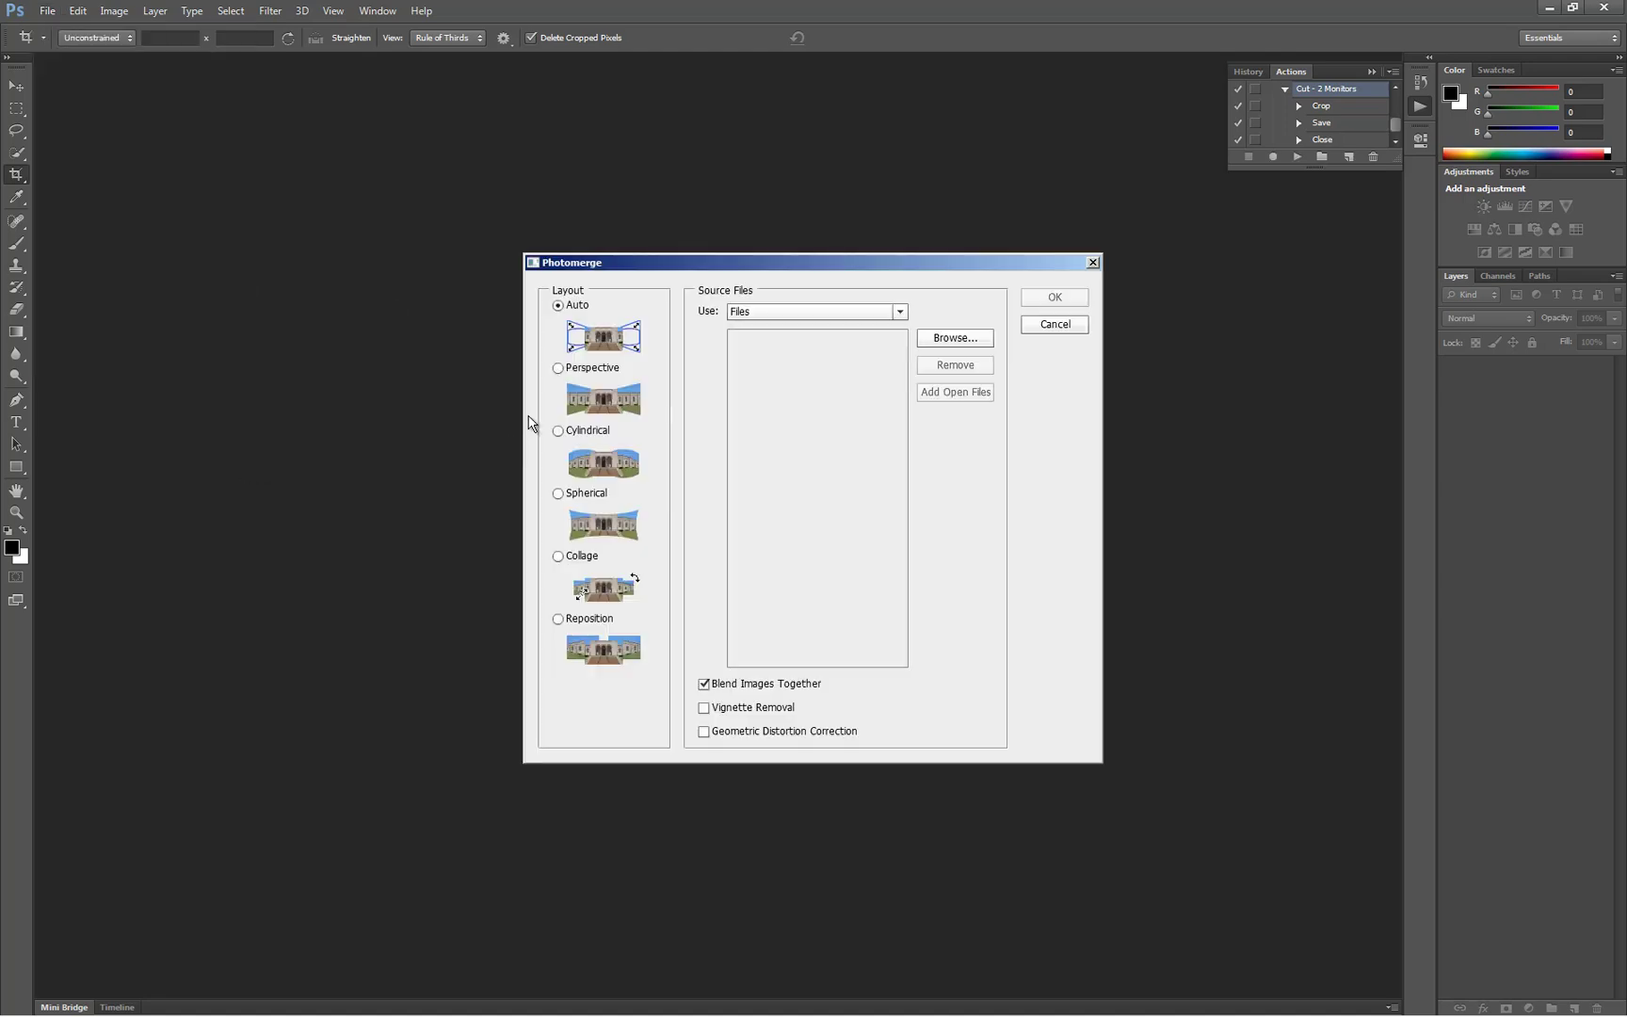
{"action": "left_click", "coordinate": [581, 622]}
{"action": "left_click", "coordinate": [857, 312]}
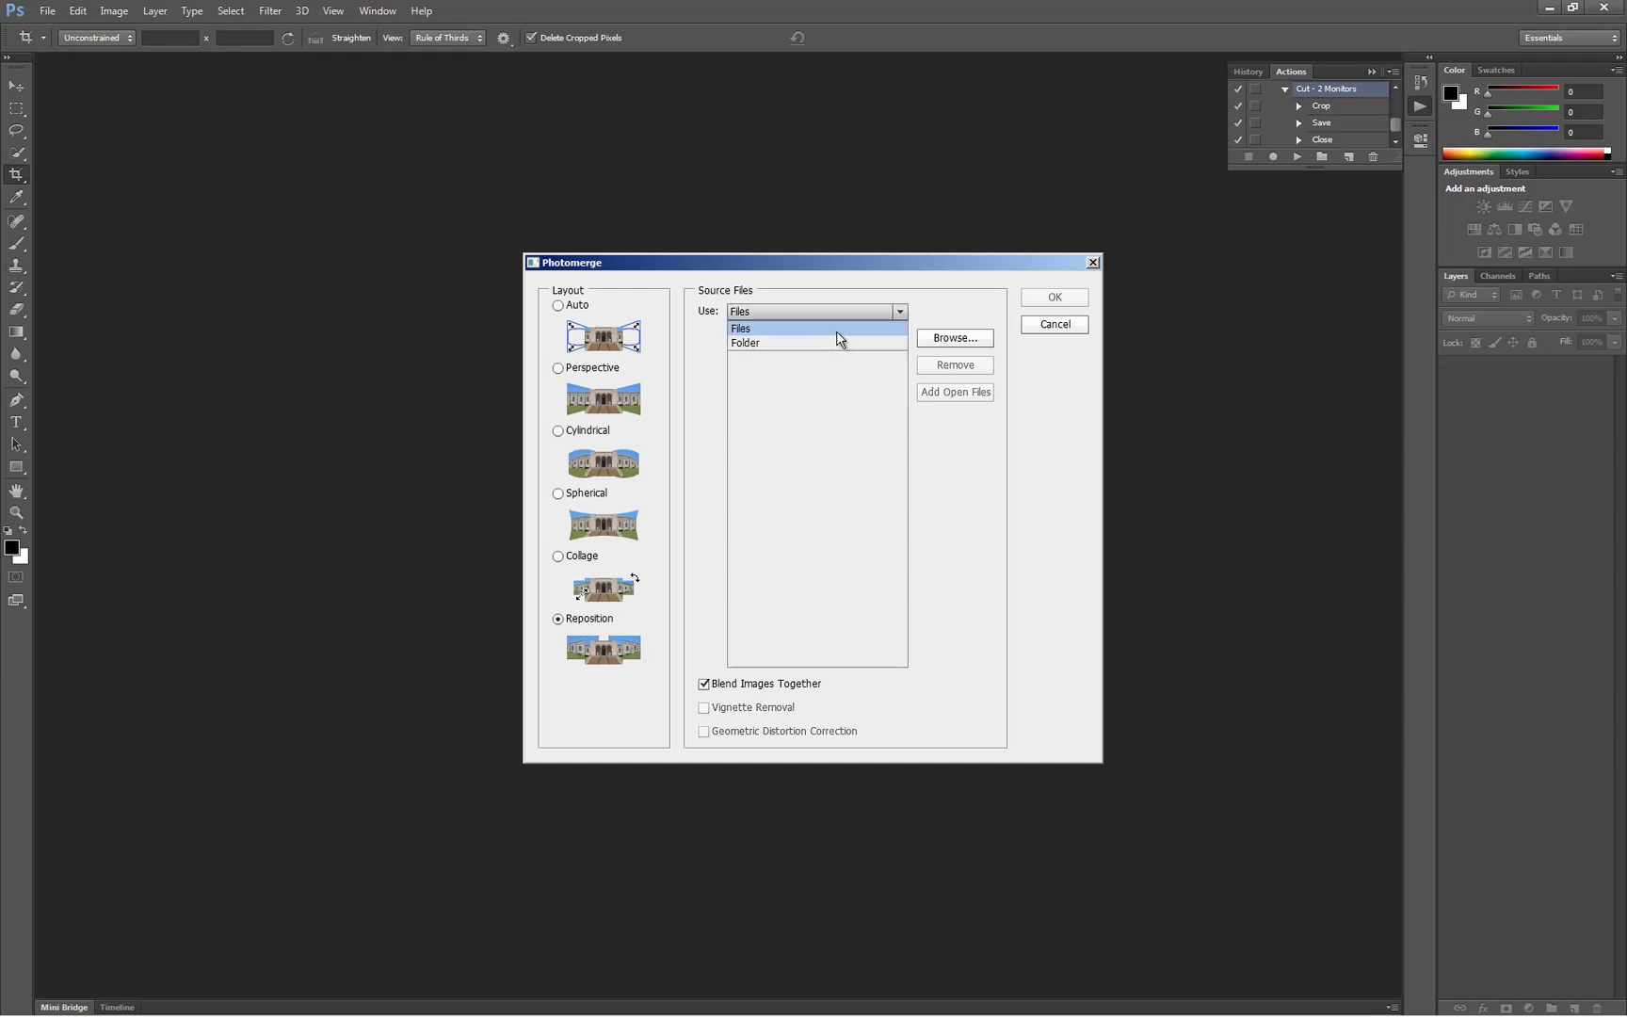
{"action": "left_click", "coordinate": [853, 332]}
Add 1.png through 16.png from the Cut folder to the Photomerge source files.
{"action": "left_click", "coordinate": [927, 339]}
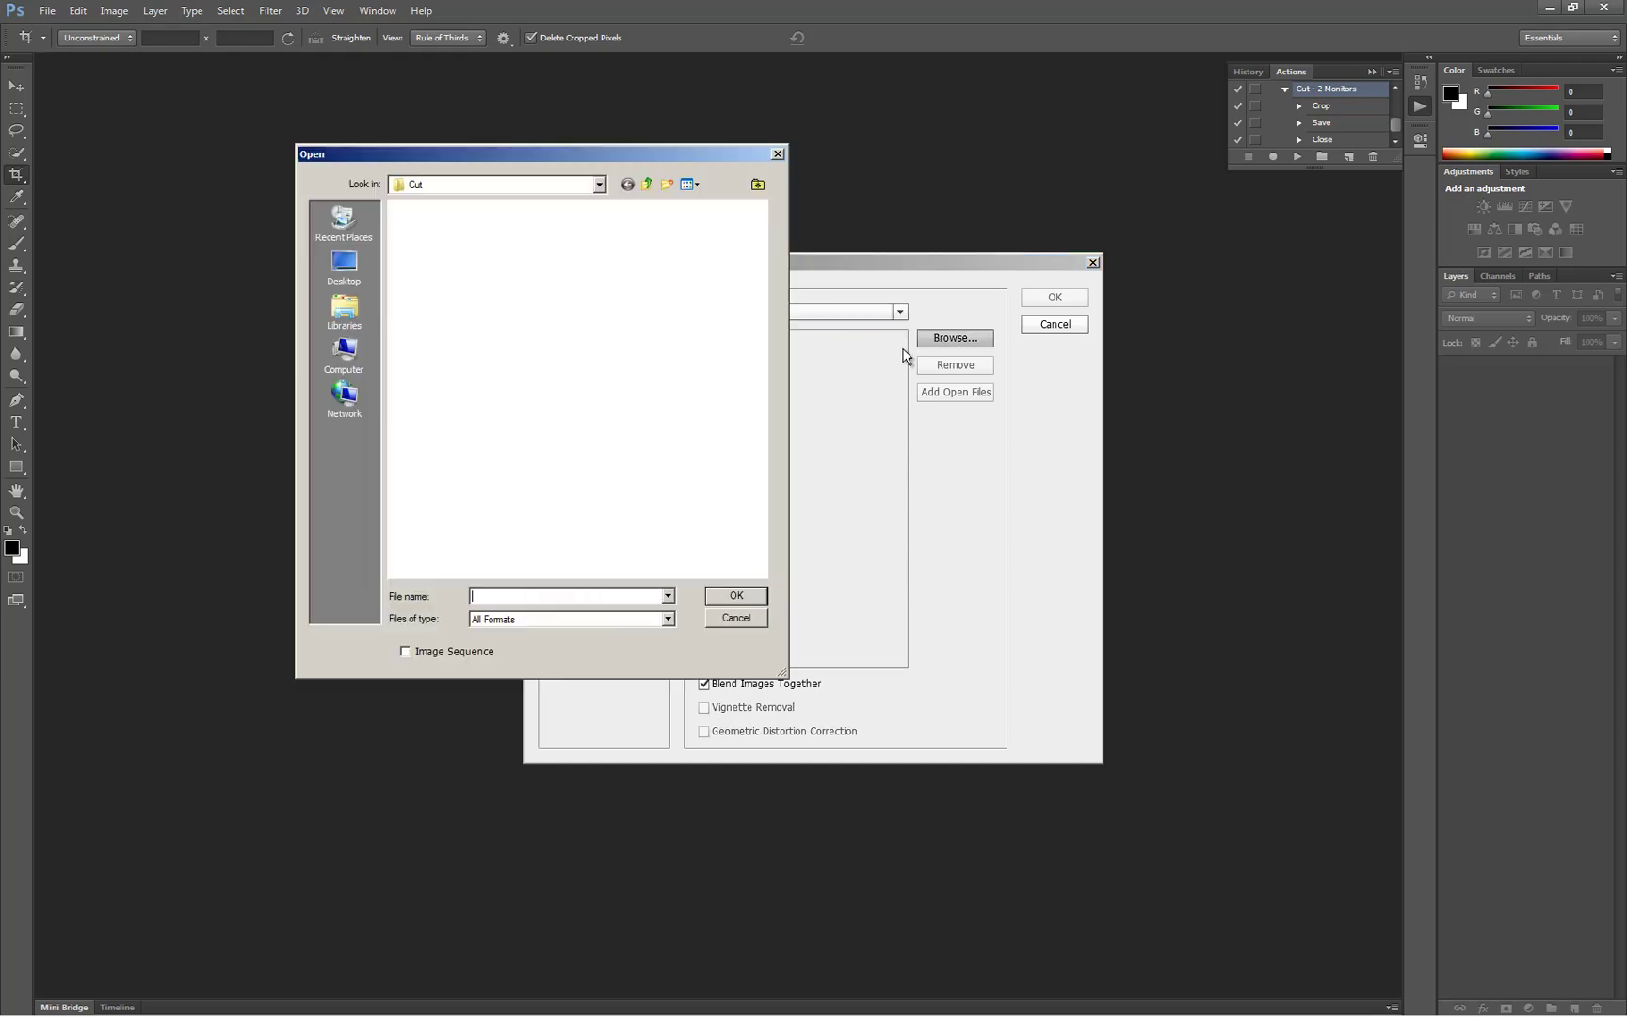
{"action": "left_click", "coordinate": [442, 279]}
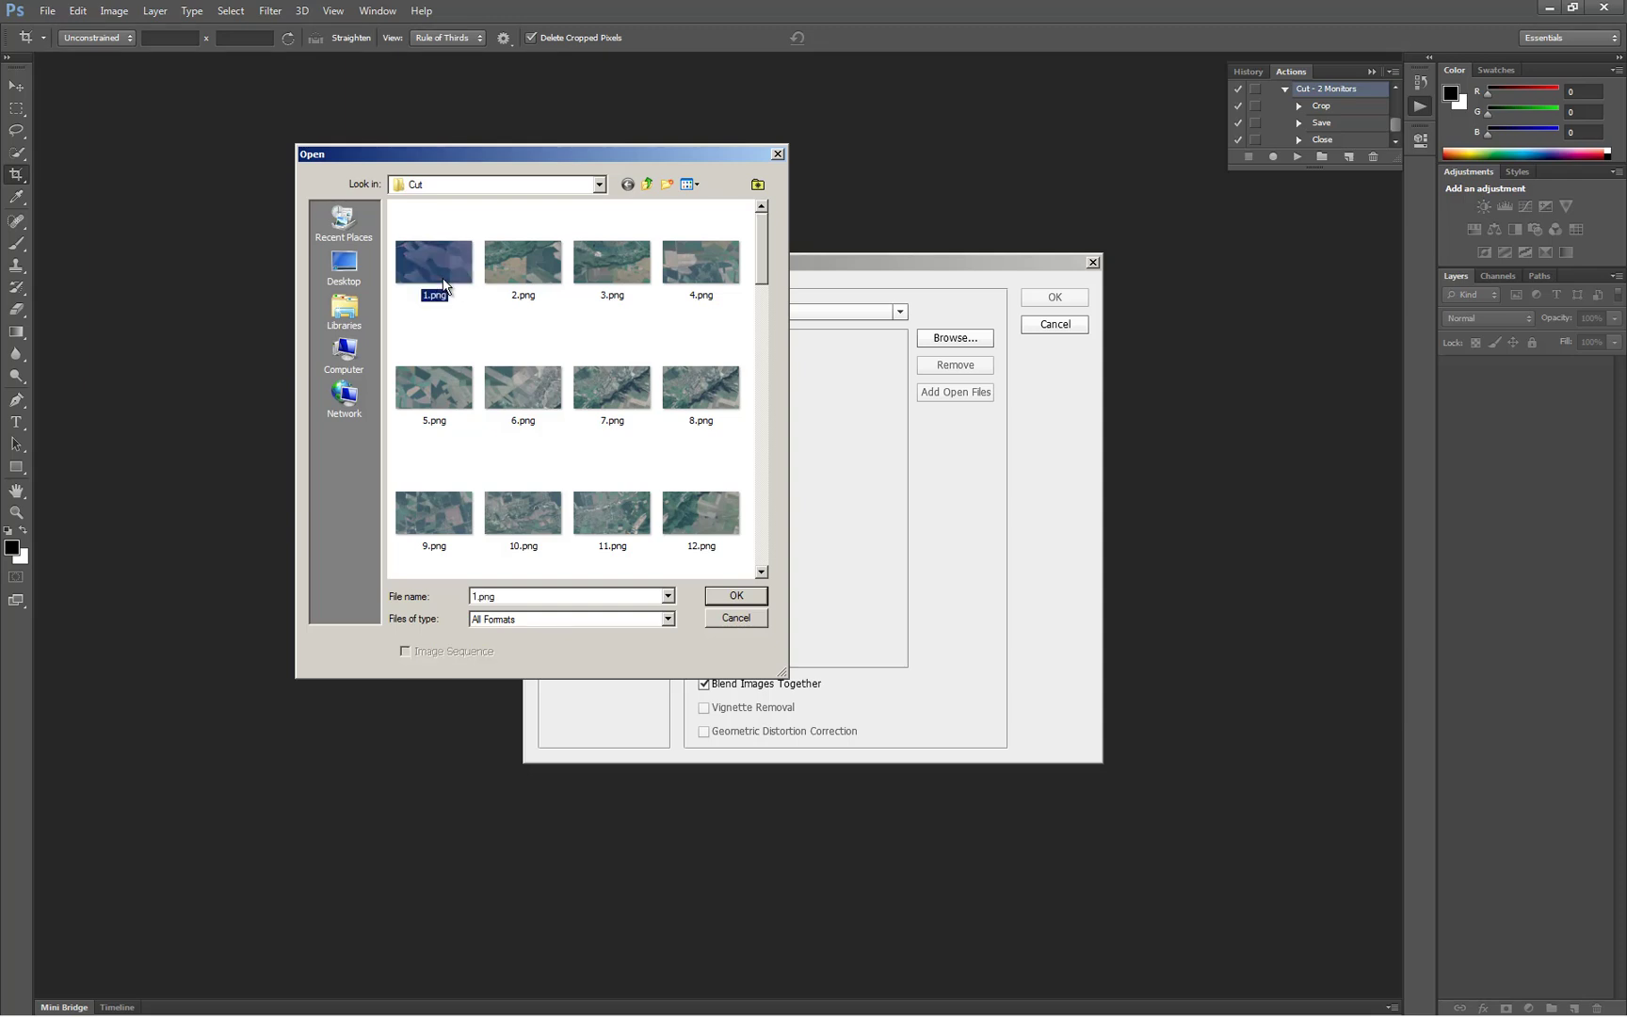
{"action": "scroll", "coordinate": [526, 420], "scroll_direction": "down", "scroll_amount": 2}
{"action": "scroll", "coordinate": [523, 428], "scroll_direction": "down", "scroll_amount": 3}
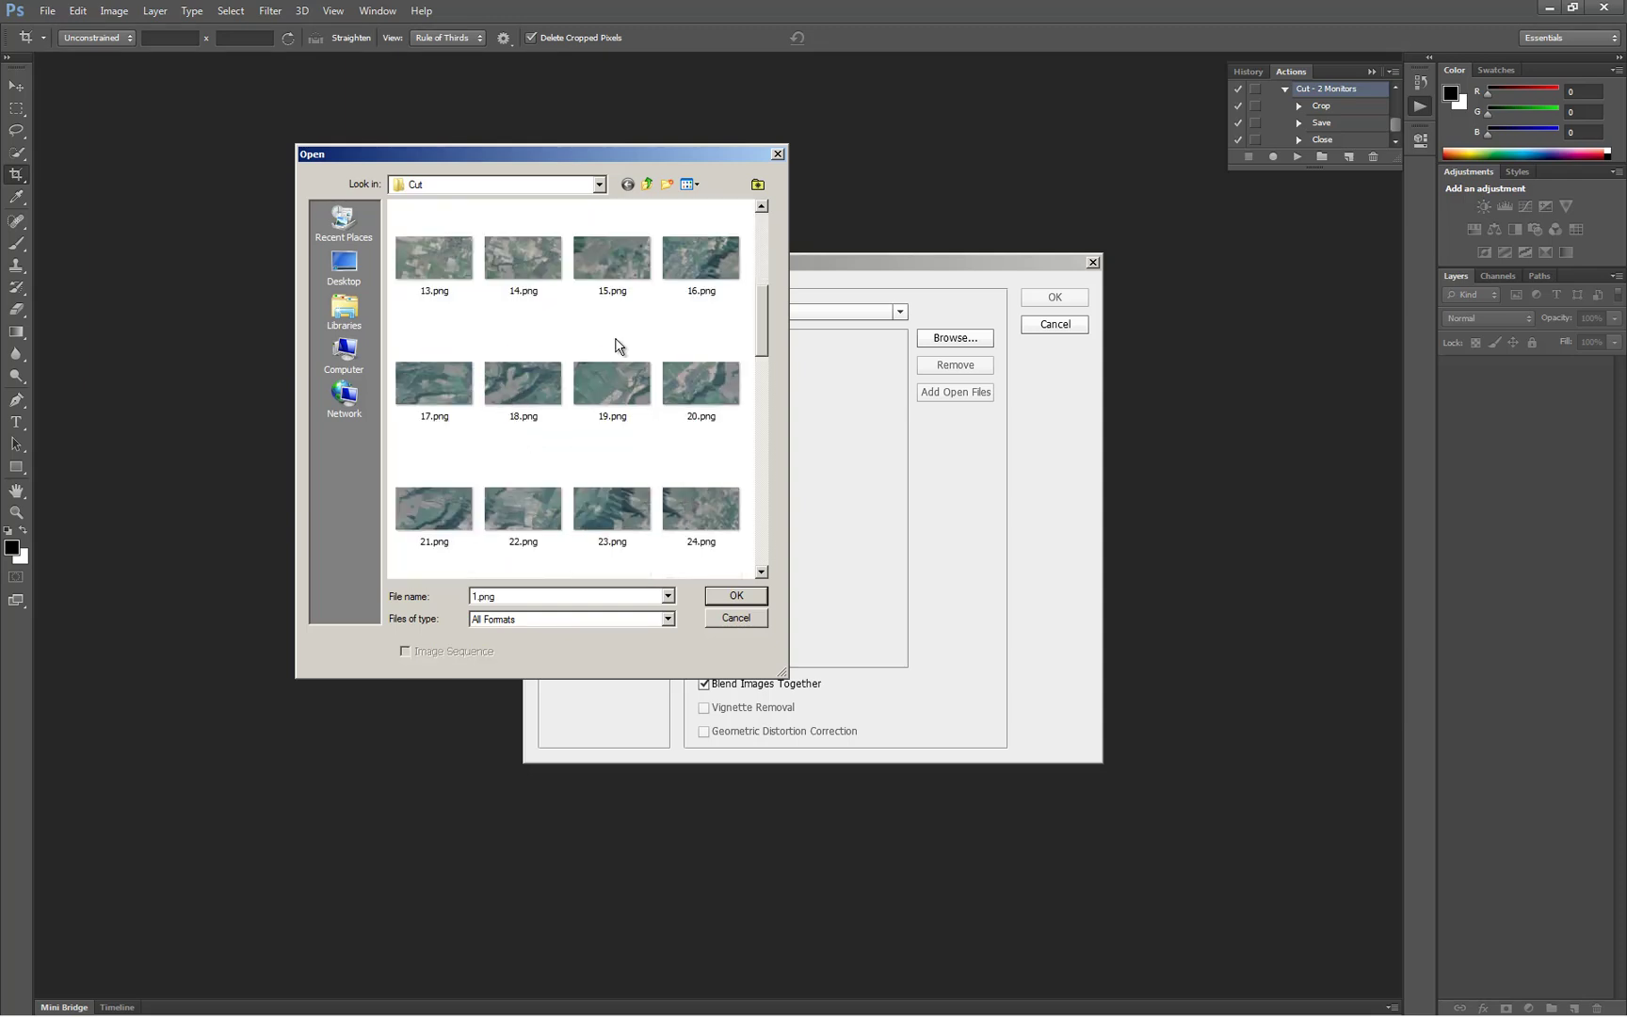
{"action": "left_click", "coordinate": [708, 262], "text": "shift"}
{"action": "scroll", "coordinate": [666, 348], "scroll_direction": "up", "scroll_amount": 3}
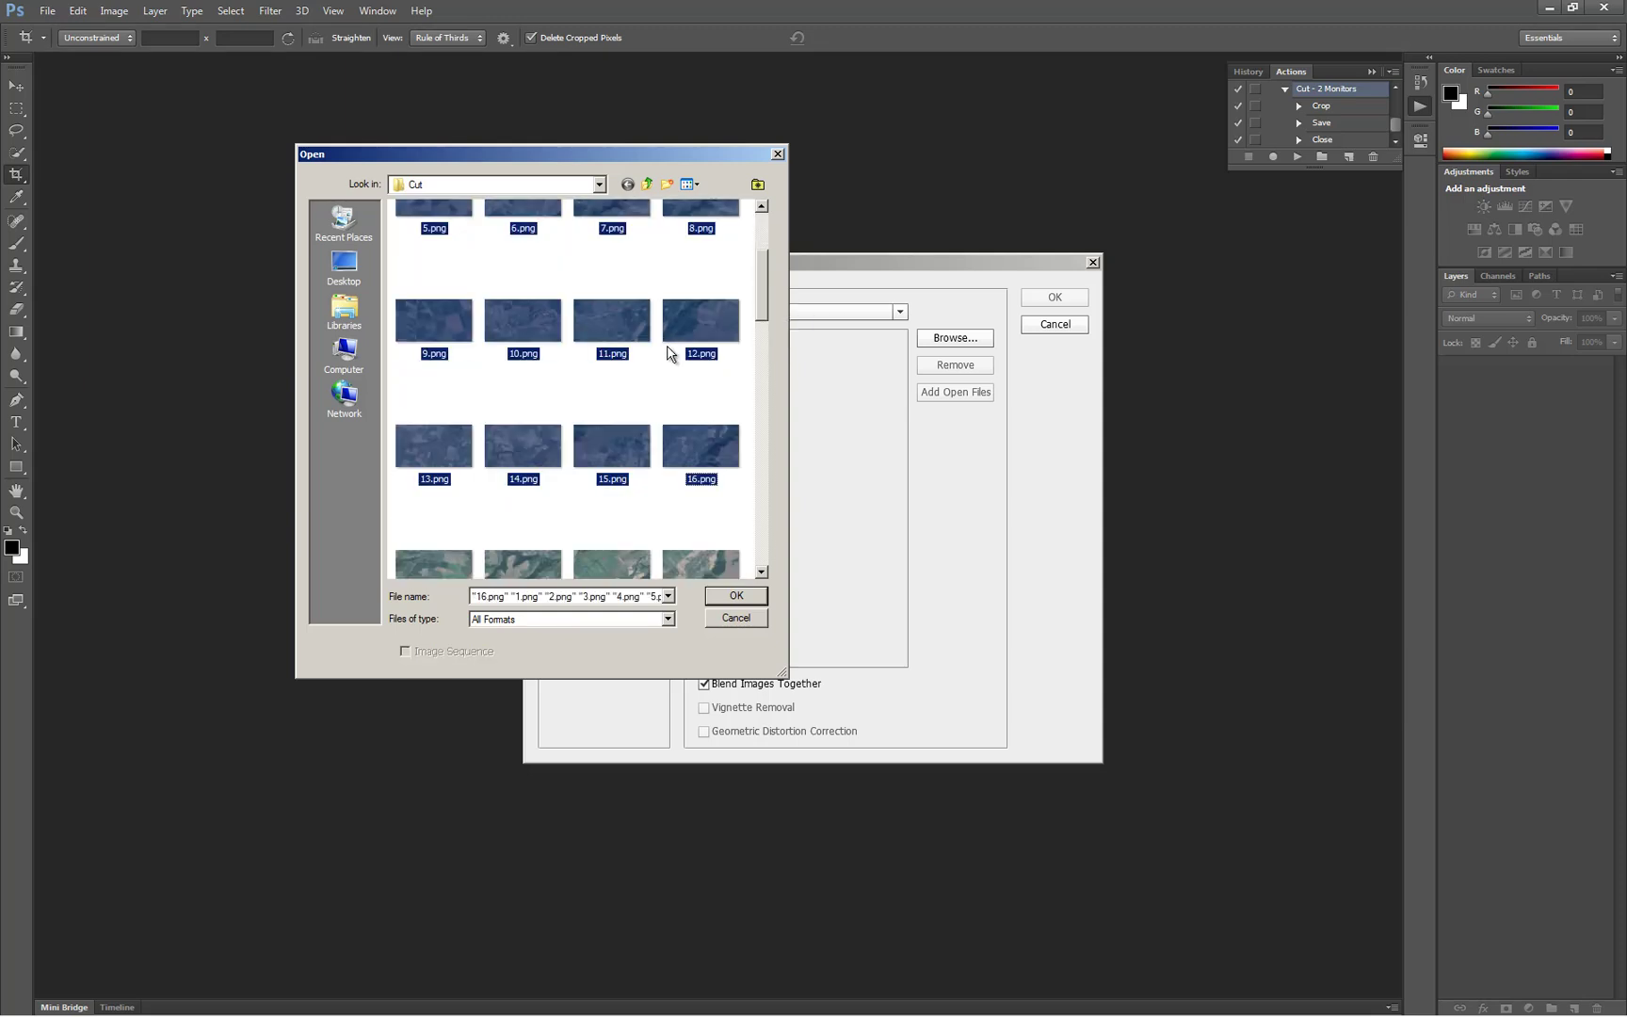
{"action": "left_click", "coordinate": [720, 597]}
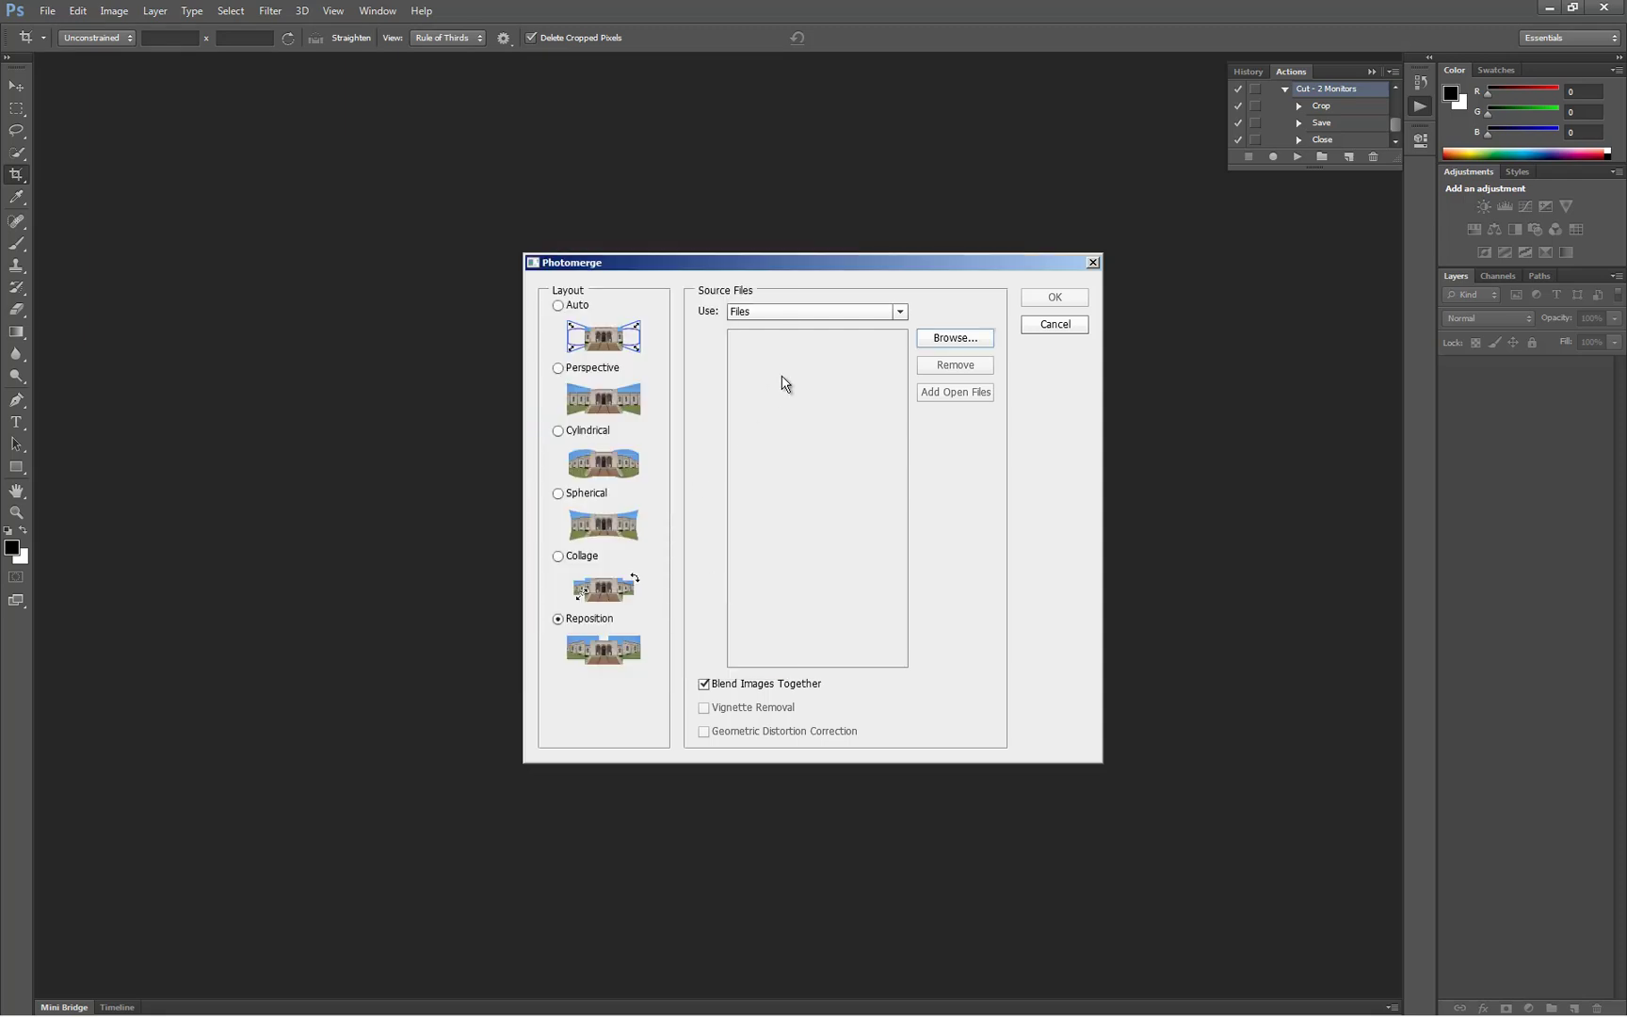
Turn off Blend Images Together for the 16 source tiles and run the Photomerge.
{"action": "left_click", "coordinate": [837, 339]}
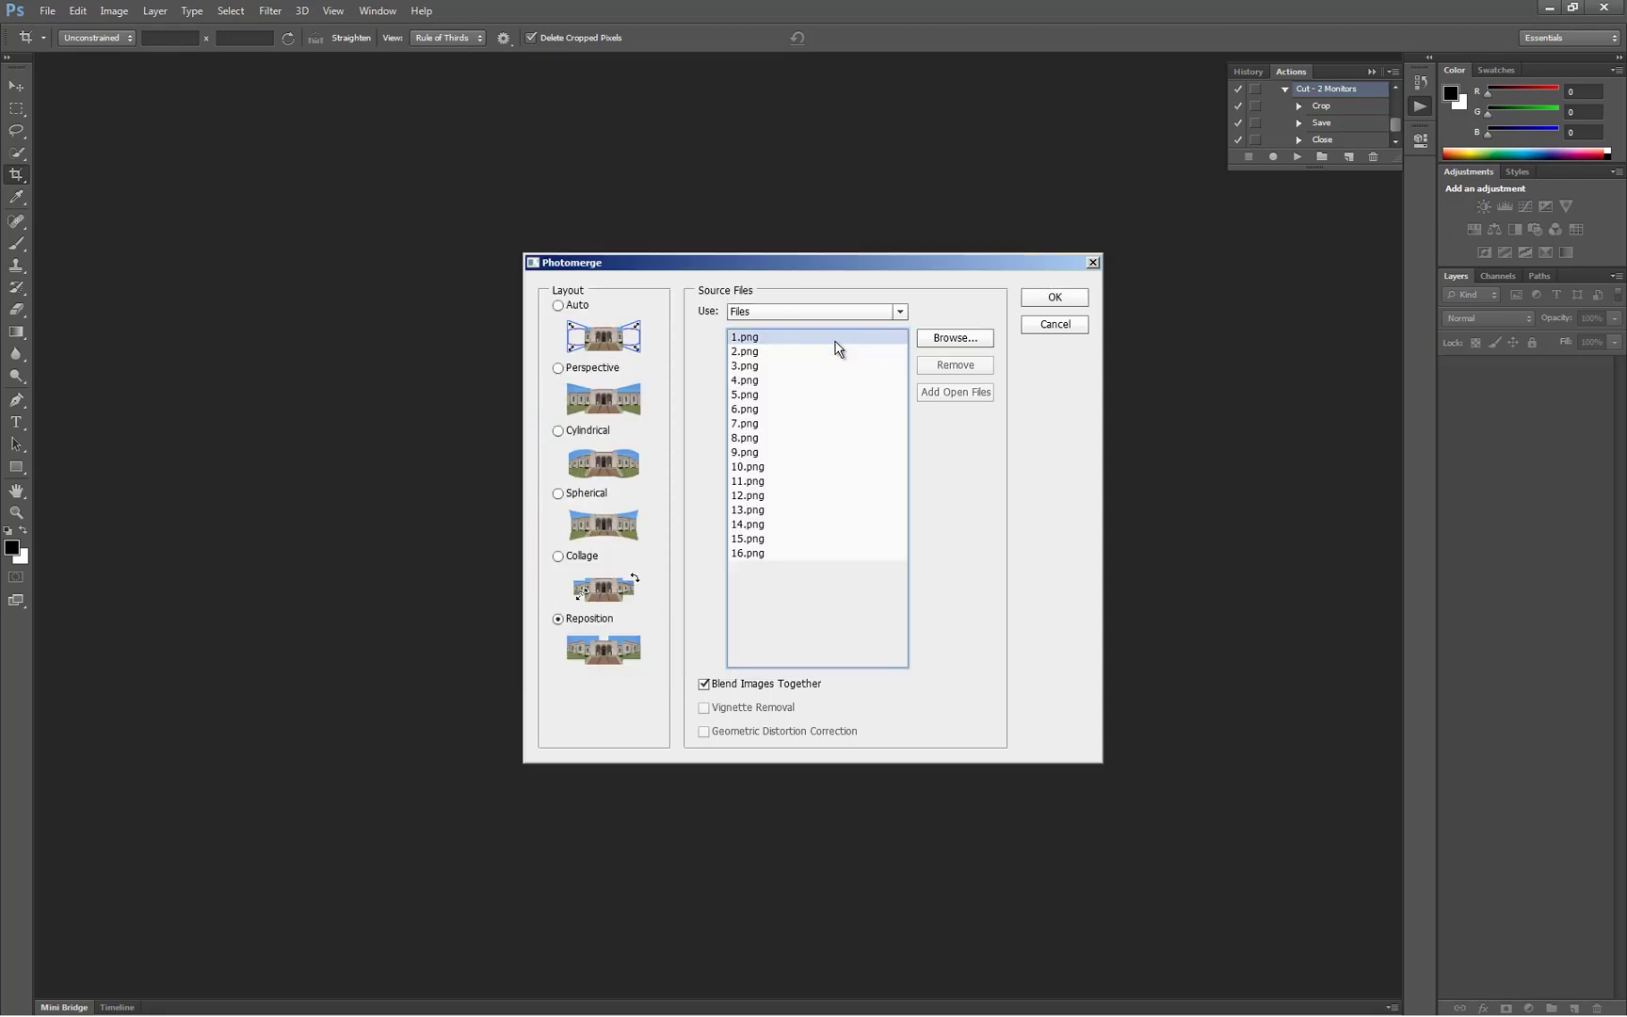
{"action": "left_click", "coordinate": [787, 553], "text": "shift"}
{"action": "left_click", "coordinate": [712, 682]}
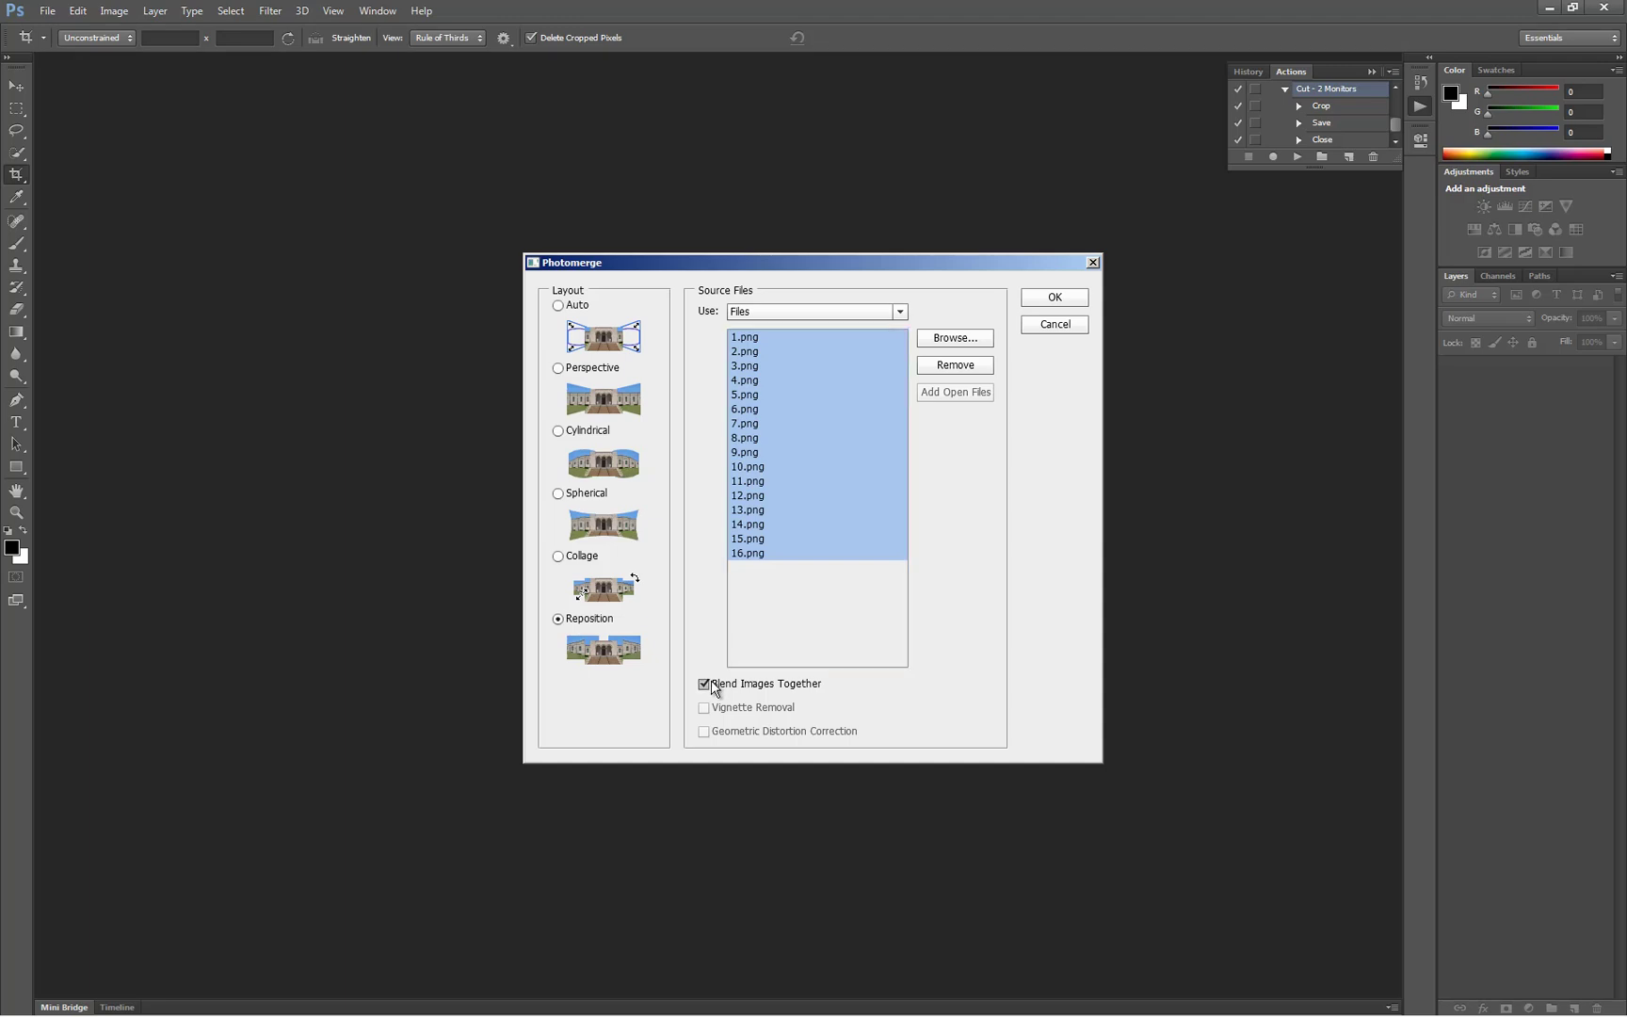
{"action": "left_click", "coordinate": [1054, 299]}
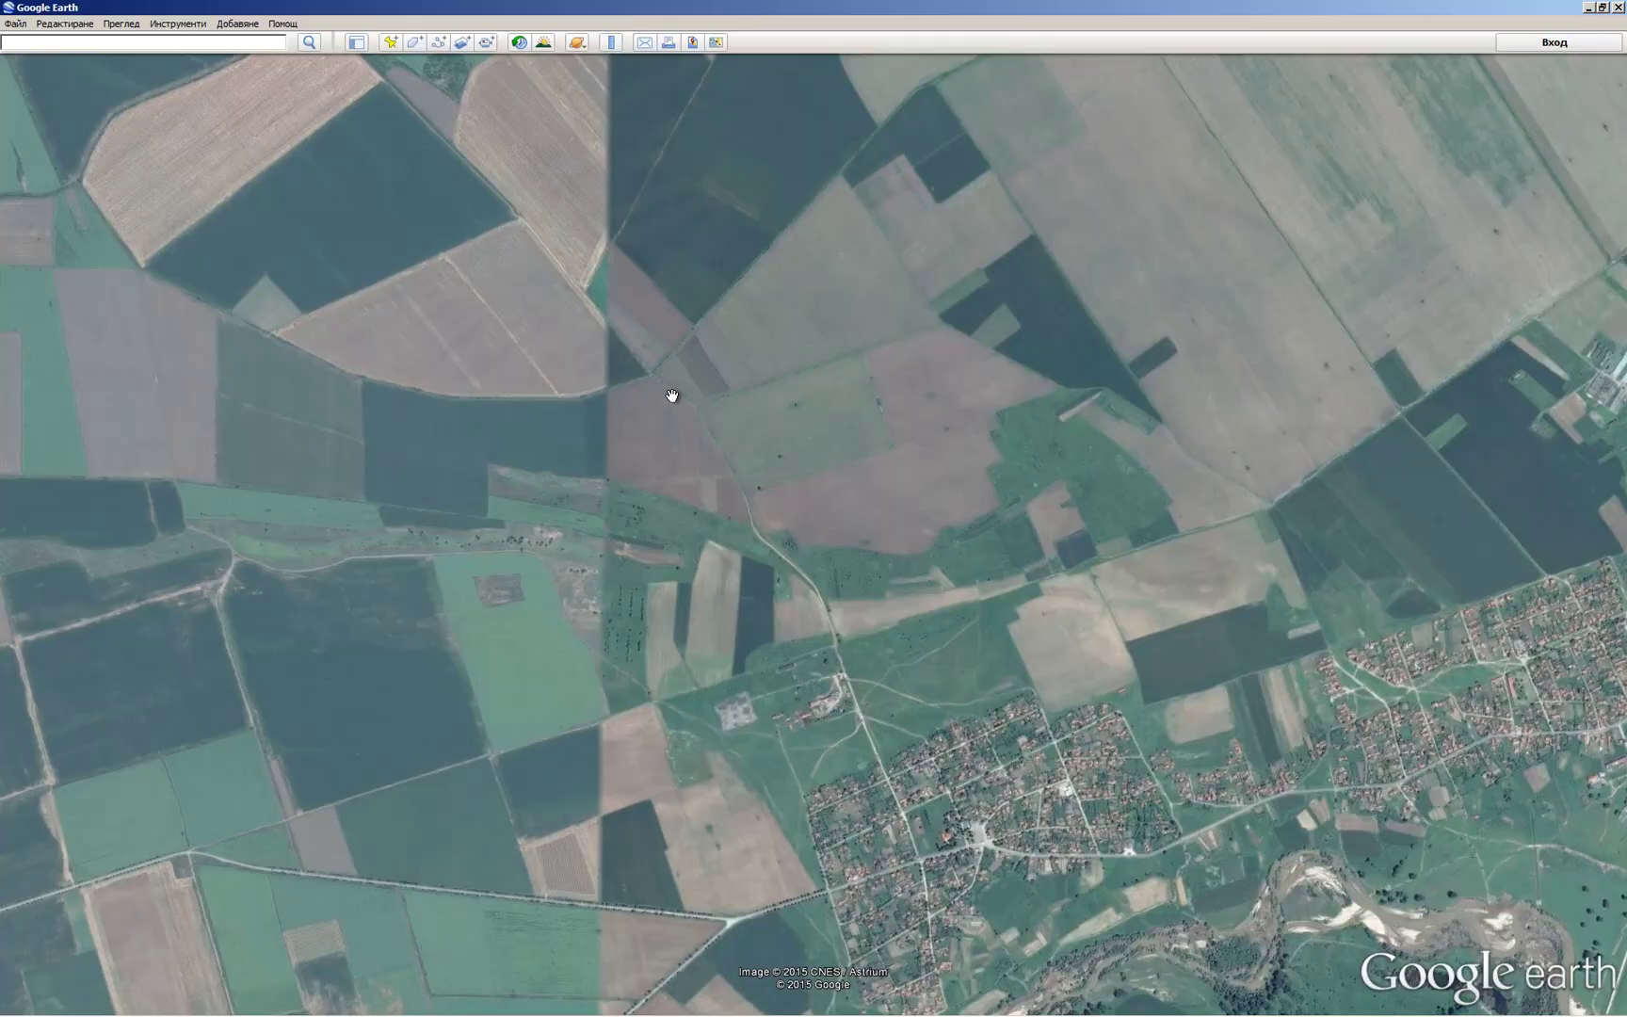
Shift the Google Earth map view slightly south and capture the screen.
{"action": "key", "text": "Down"}
{"action": "key", "text": "Up"}
{"action": "key", "text": "Down"}
{"action": "key", "text": "Up"}
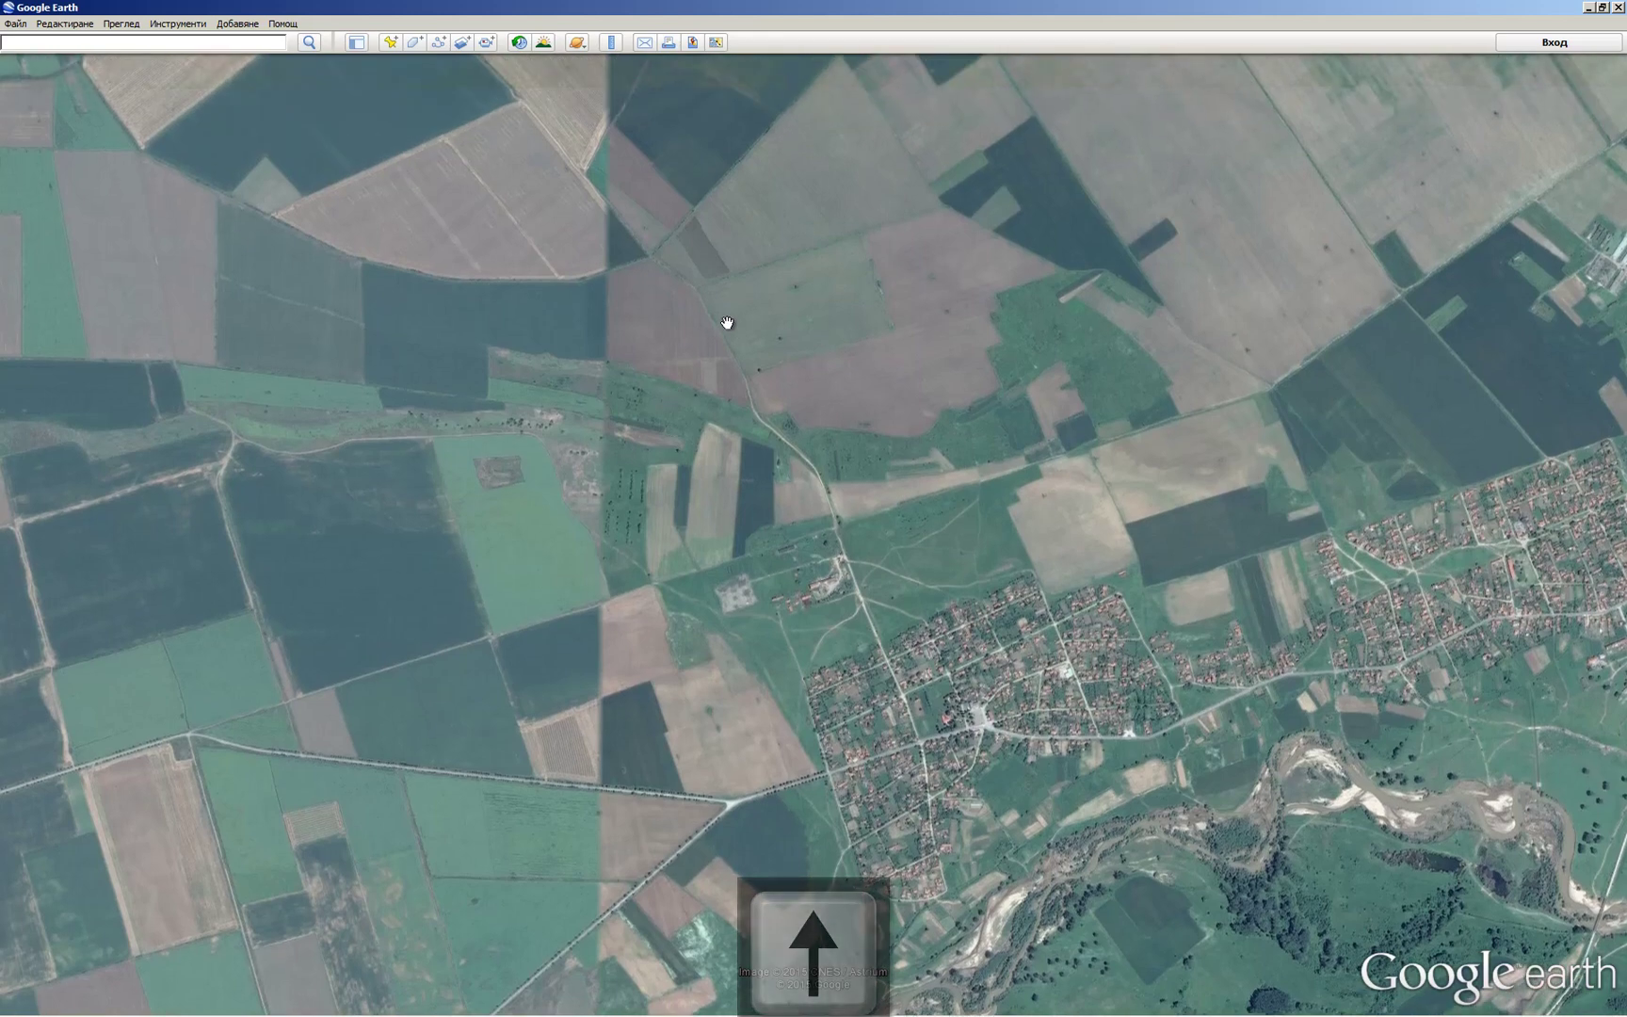
{"action": "key", "text": "Print"}
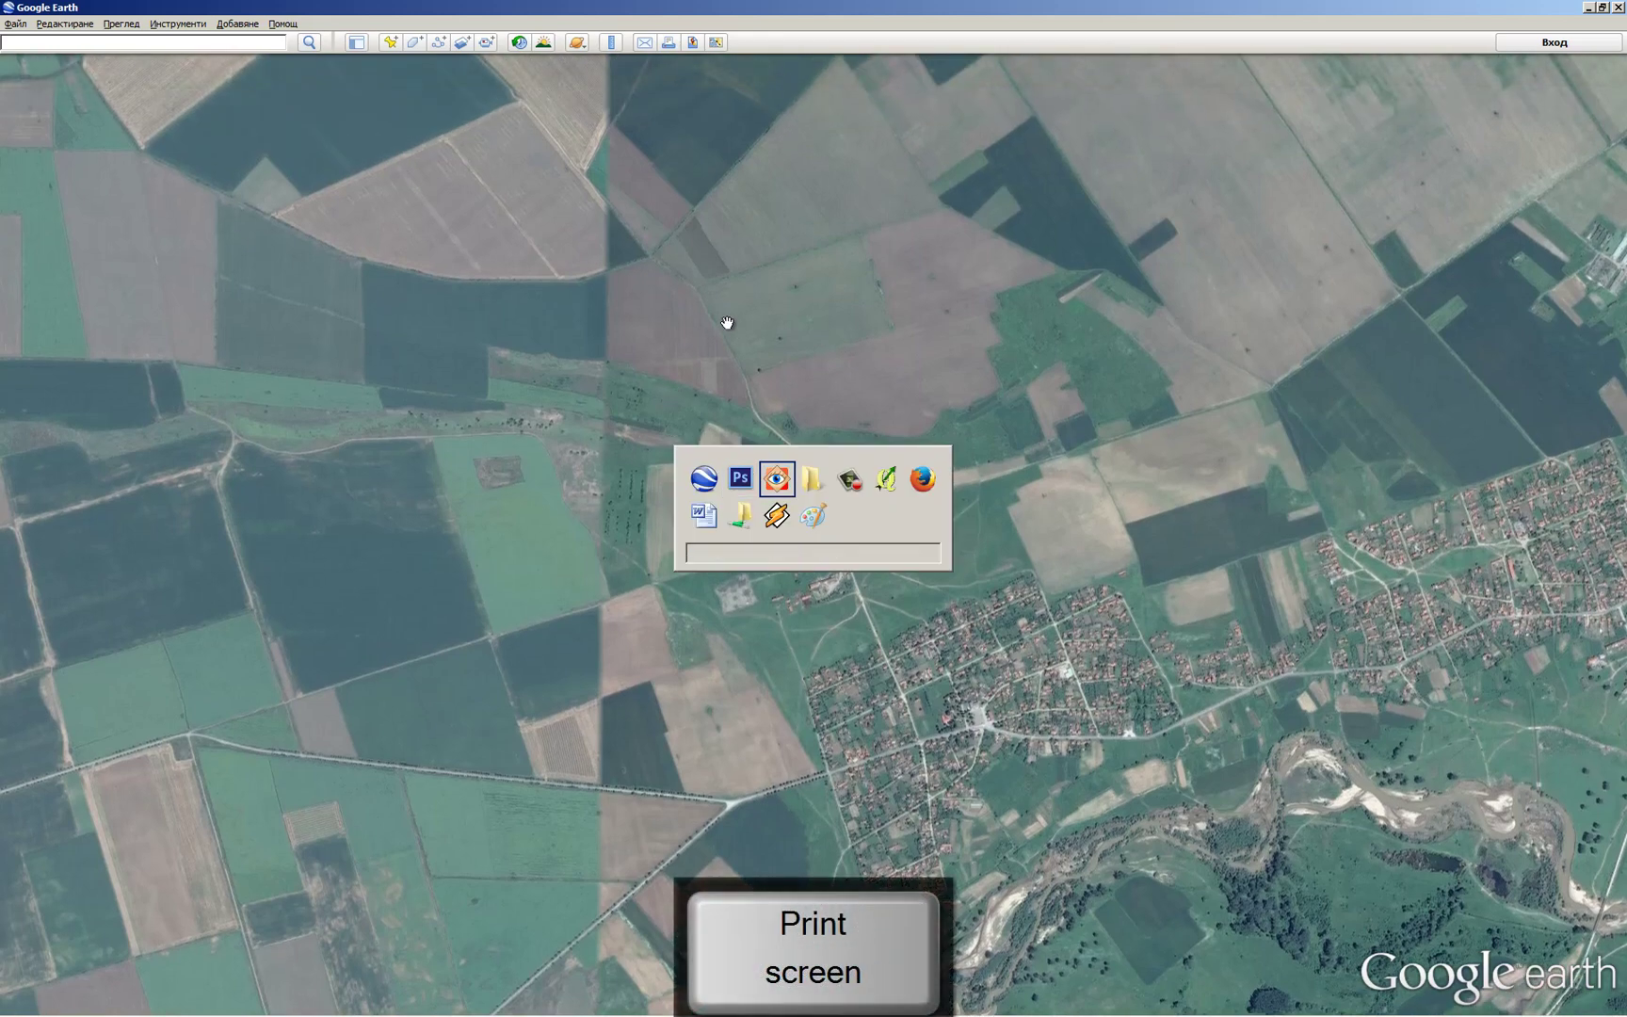
Switch to Paint and paste the captured map over the open 58.png image.
{"action": "key", "text": "alt+Tab"}
{"action": "key", "text": "alt+Tab"}
{"action": "key", "text": "alt+Tab"}
{"action": "key", "text": "alt+Tab"}
{"action": "key", "text": "alt+Tab"}
{"action": "key", "text": "alt+Tab"}
{"action": "key", "text": "alt+Tab"}
{"action": "key", "text": "alt+Tab"}
{"action": "key", "text": "alt+Tab"}
{"action": "key", "text": "alt+Tab"}
{"action": "key", "text": "alt+Tab"}
{"action": "key", "text": "alt+Tab"}
{"action": "key", "text": "alt+Tab"}
{"action": "key", "text": "alt+Tab"}
{"action": "key", "text": "alt+Tab"}
{"action": "key", "text": "alt+Tab"}
{"action": "key", "text": "alt+Tab"}
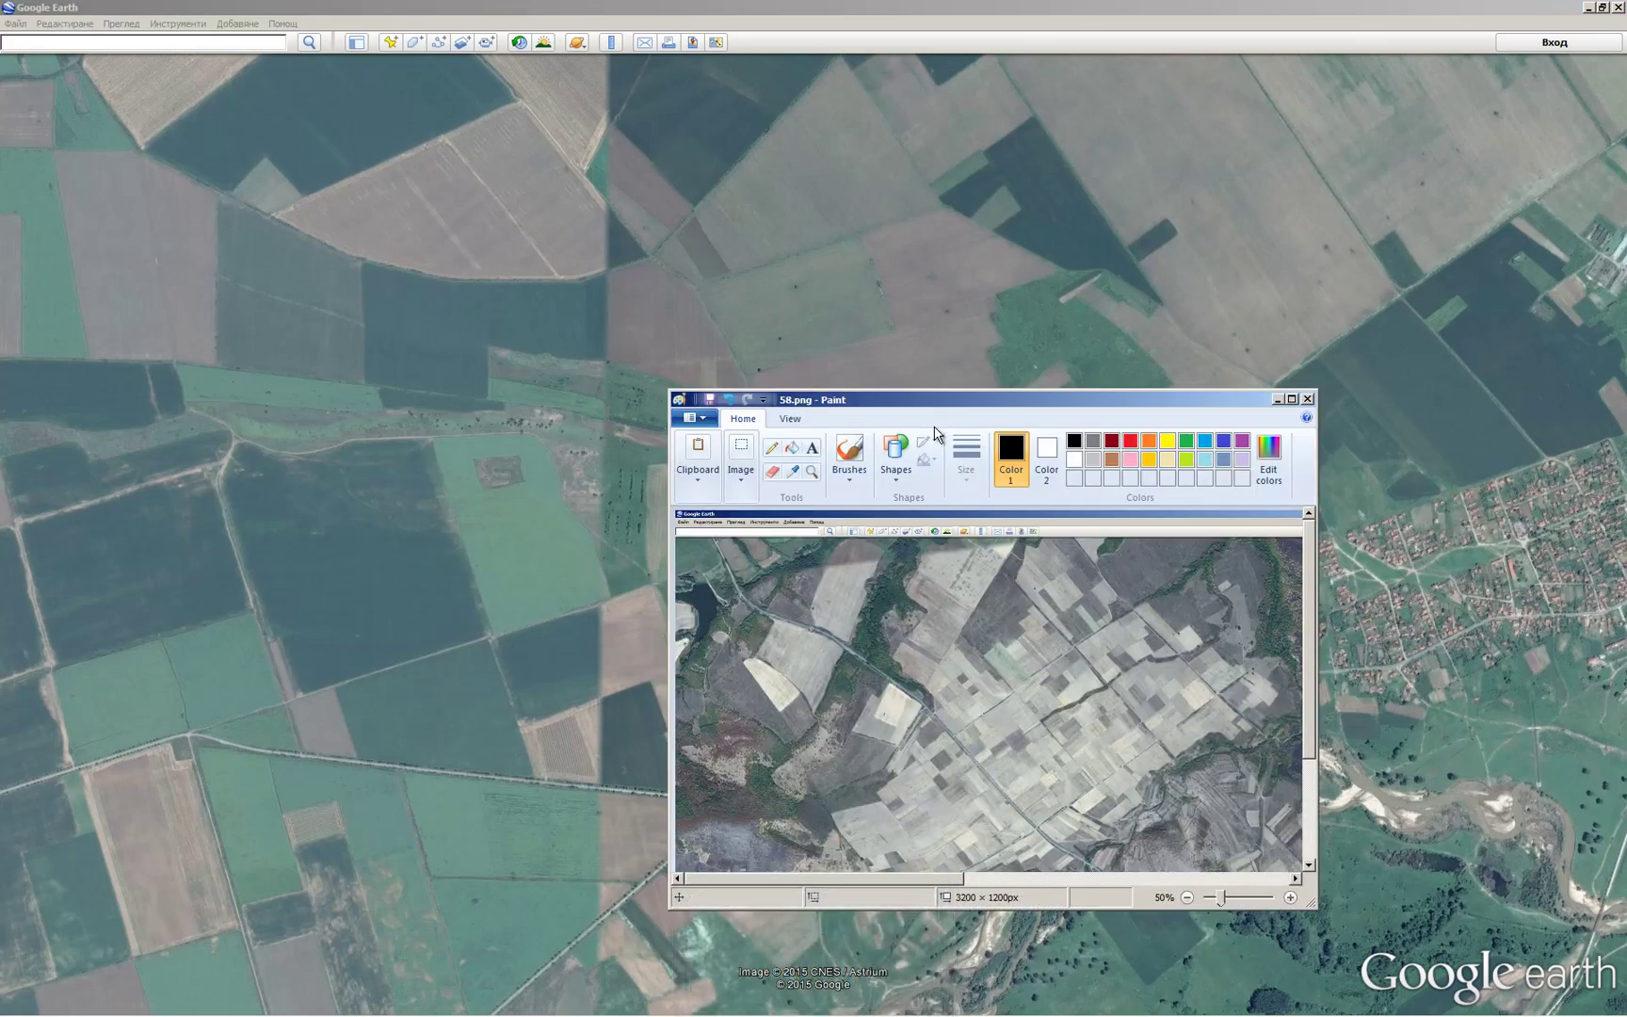
{"action": "key", "text": "ctrl+v"}
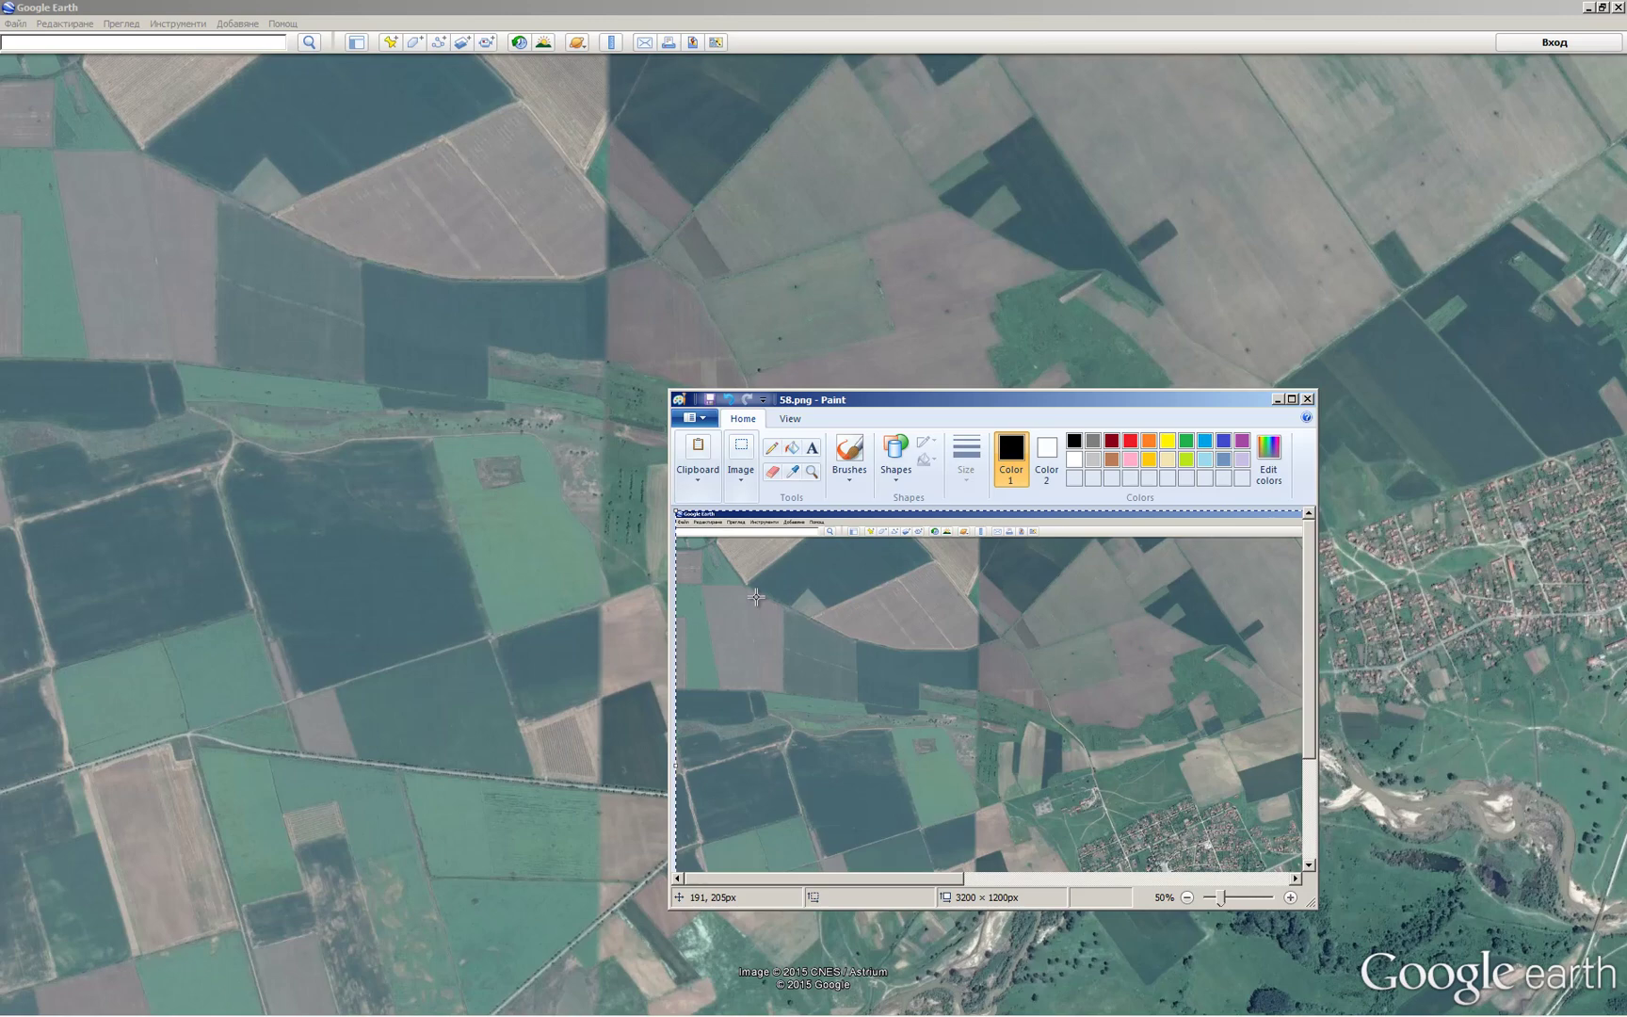
Save the pasted capture under the name 16-1 as a PNG in the For Cutting folder.
{"action": "key", "text": "F12"}
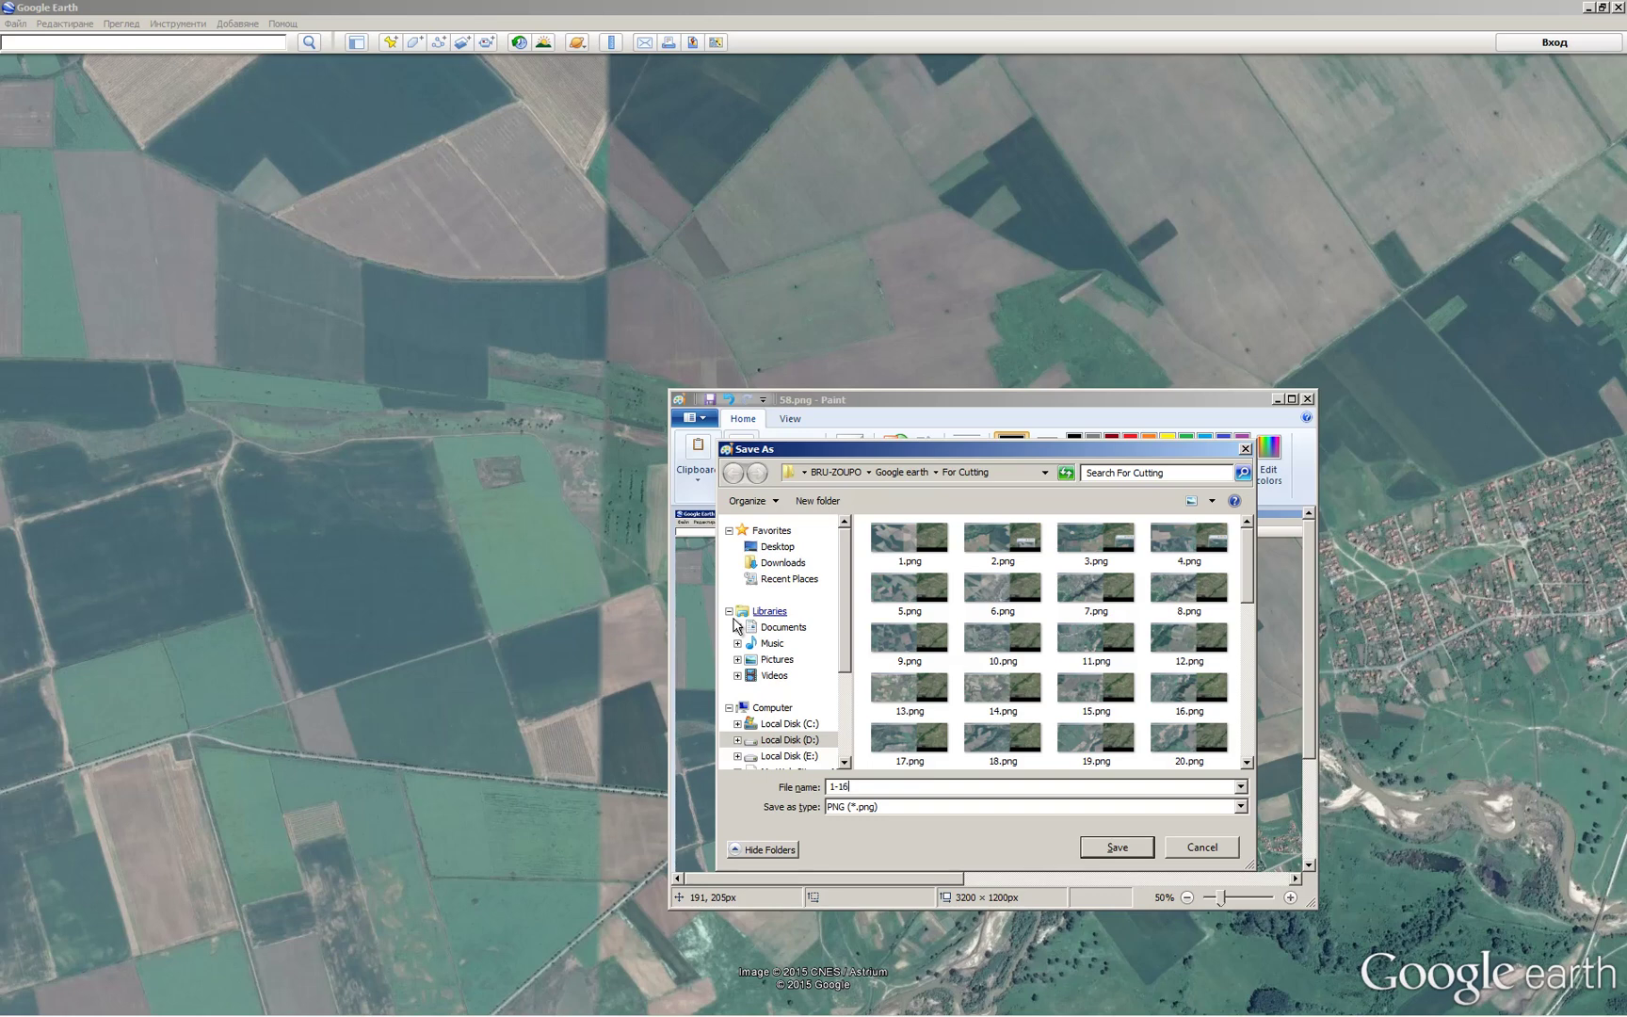
{"action": "key", "text": "BackSpace"}
{"action": "key", "text": "BackSpace"}
{"action": "key", "text": "BackSpace"}
{"action": "key", "text": "BackSpace"}
{"action": "key", "text": "BackSpace"}
{"action": "key", "text": "BackSpace"}
{"action": "type", "text": "15-"}
{"action": "key", "text": "BackSpace"}
{"action": "key", "text": "BackSpace"}
{"action": "type", "text": "6-1"}
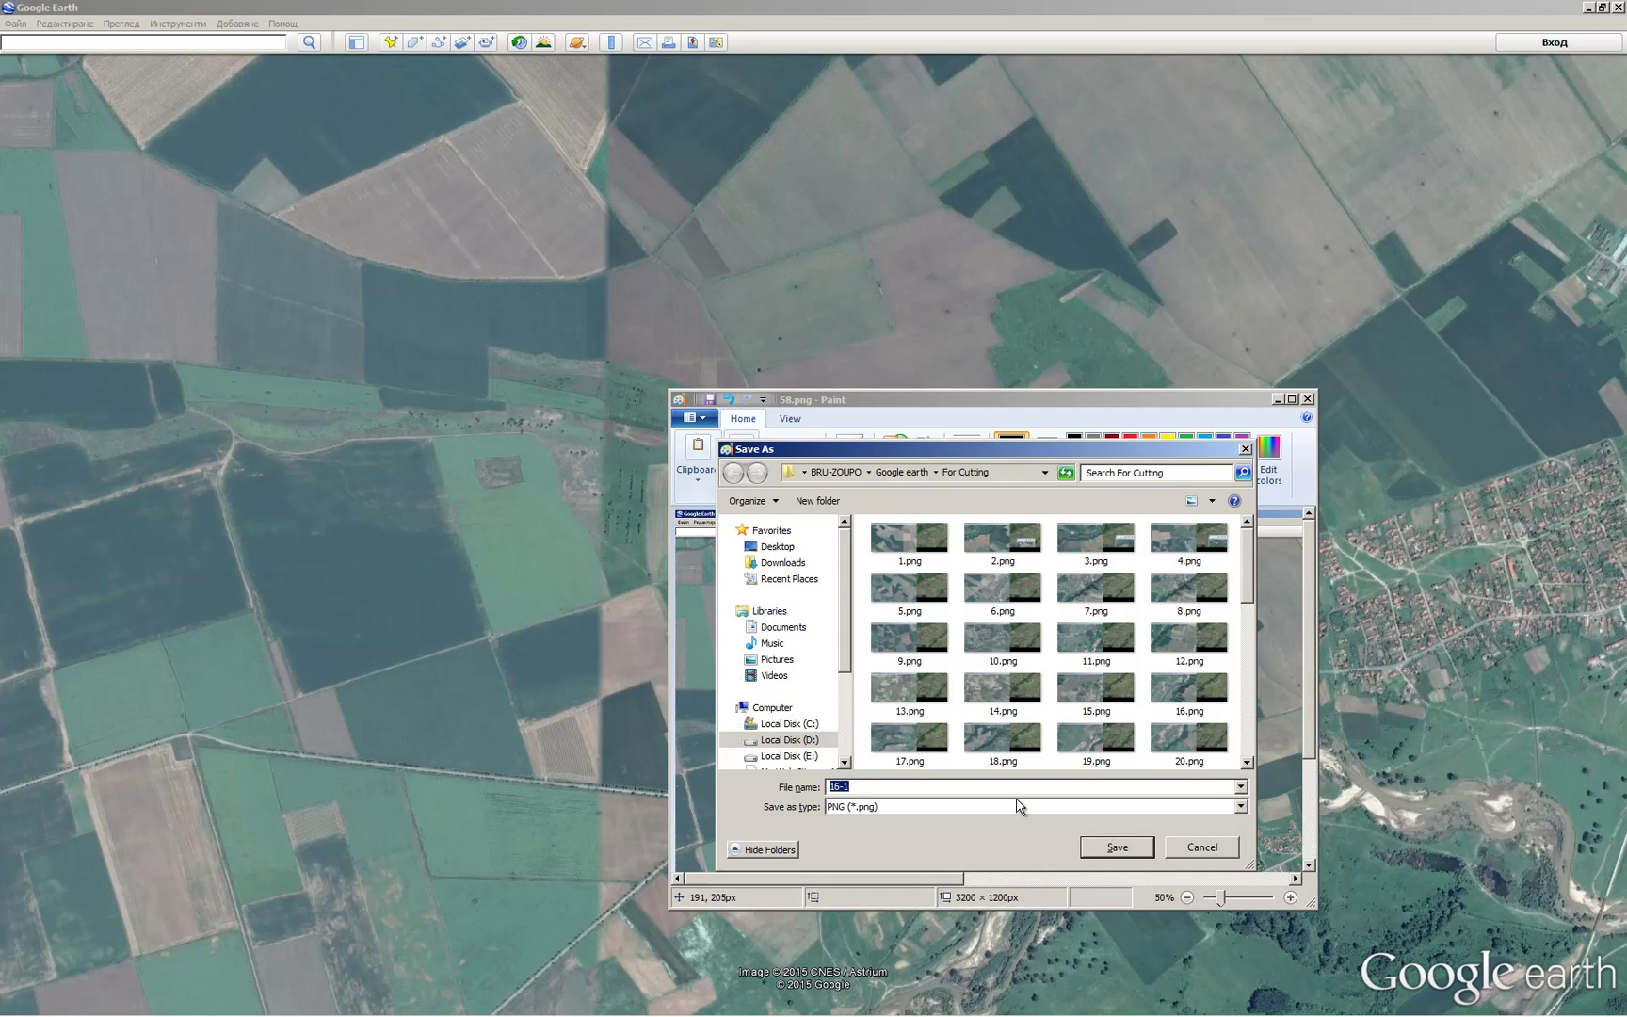
{"action": "left_click", "coordinate": [1106, 852]}
Return to Google Earth, shift the map view west, and paste a new screen capture into Paint.
{"action": "left_click", "coordinate": [861, 8]}
{"action": "key", "text": "Left"}
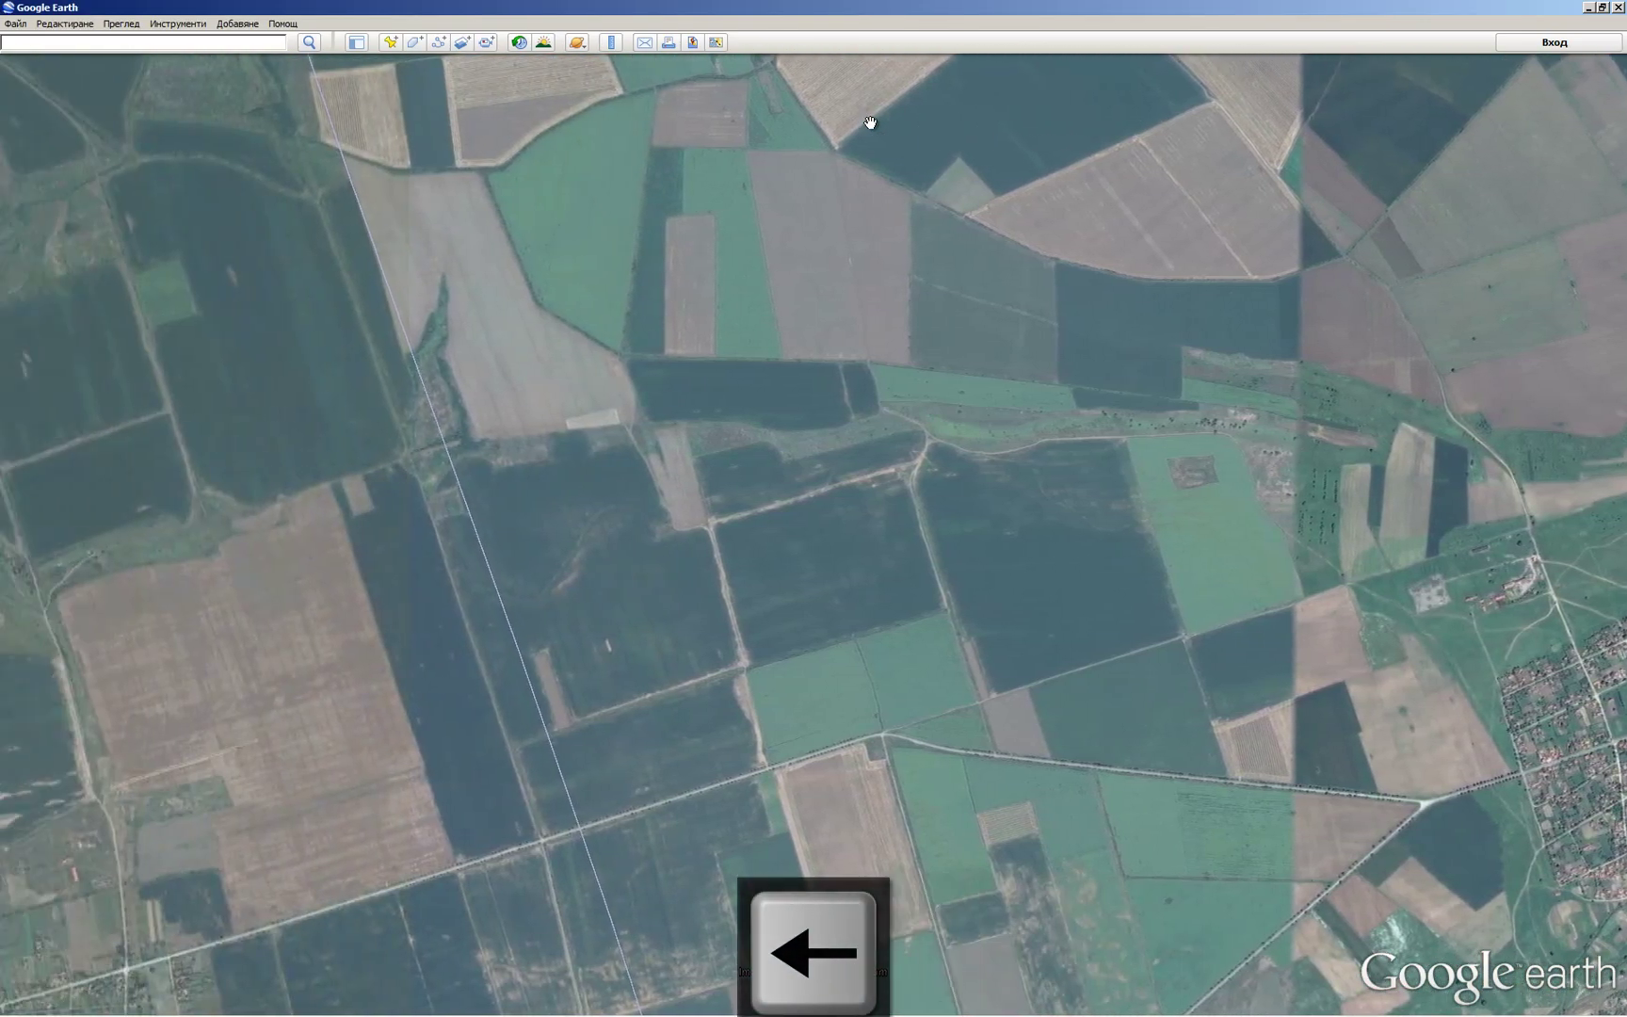
{"action": "key", "text": "Left"}
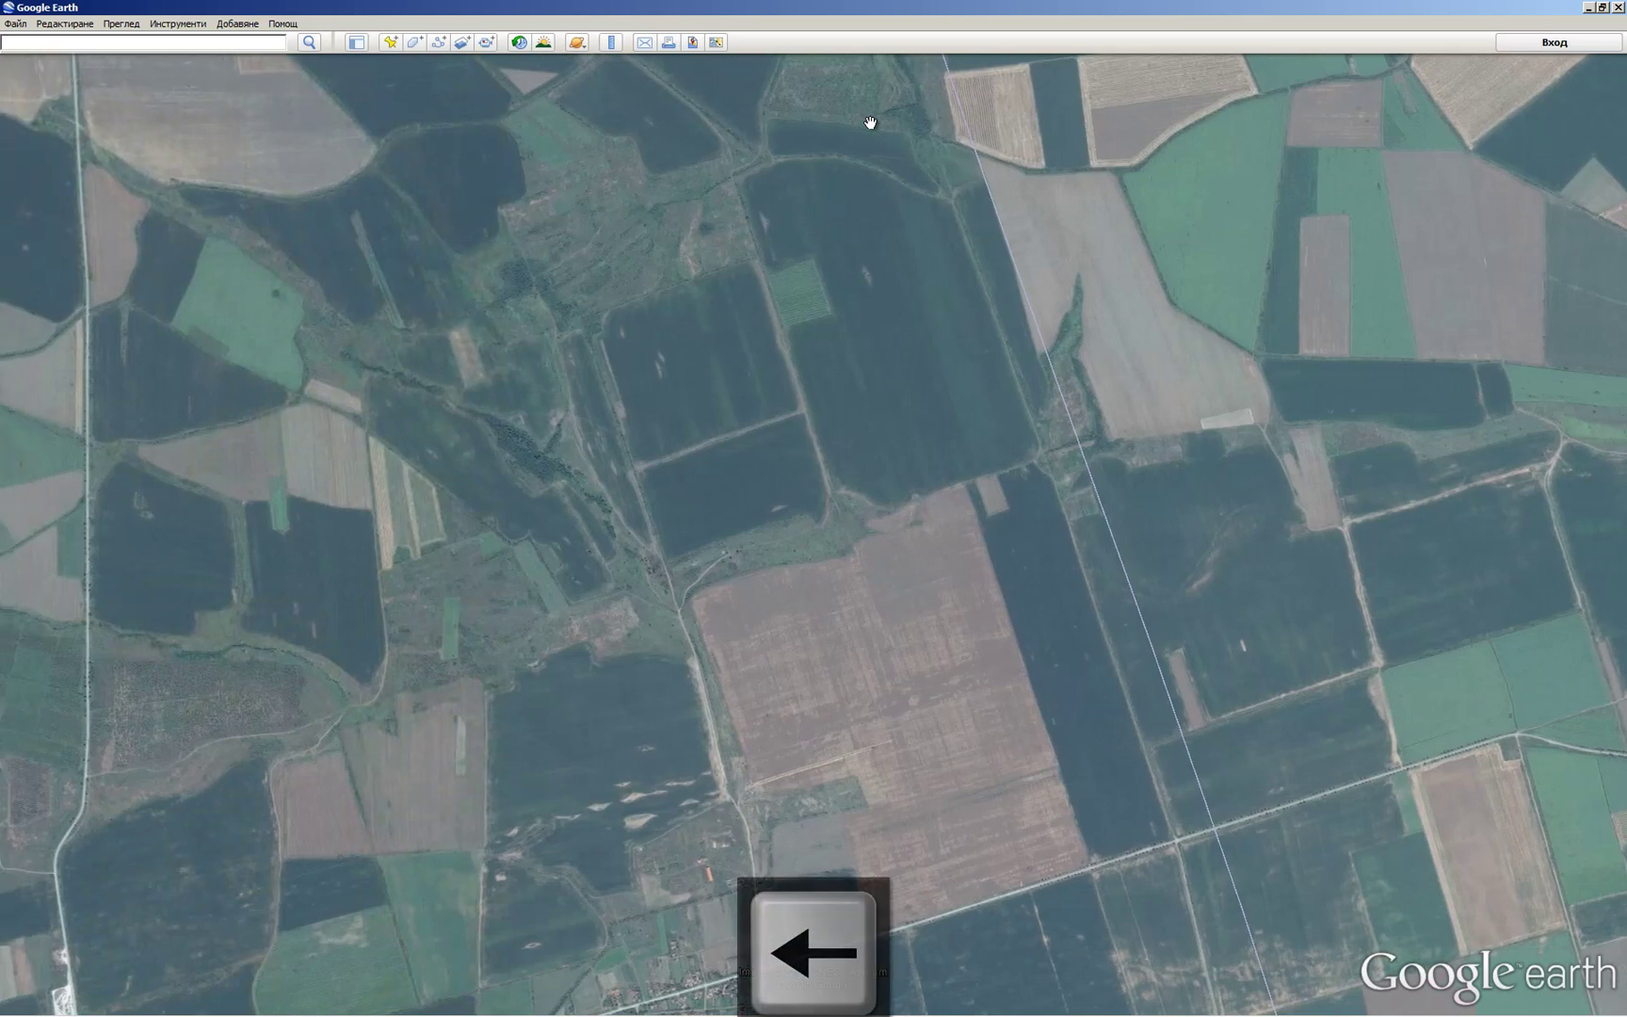
{"action": "key", "text": "Print"}
{"action": "key", "text": "alt+Tab"}
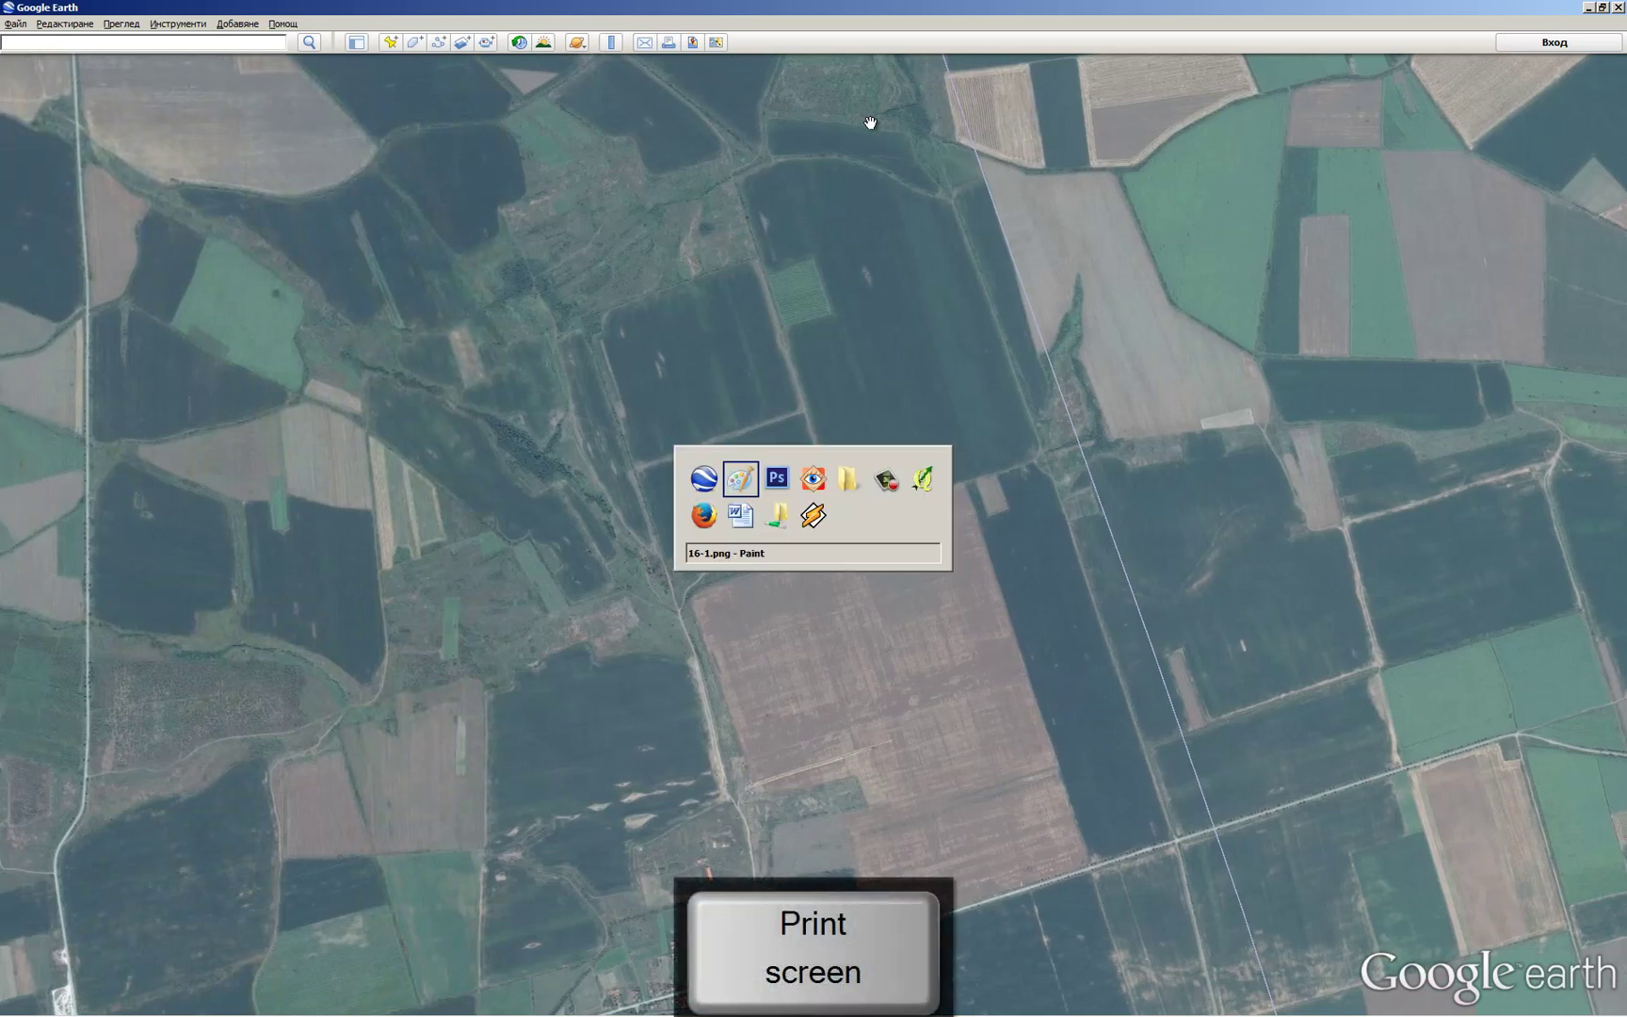
{"action": "key", "text": "ctrl+v"}
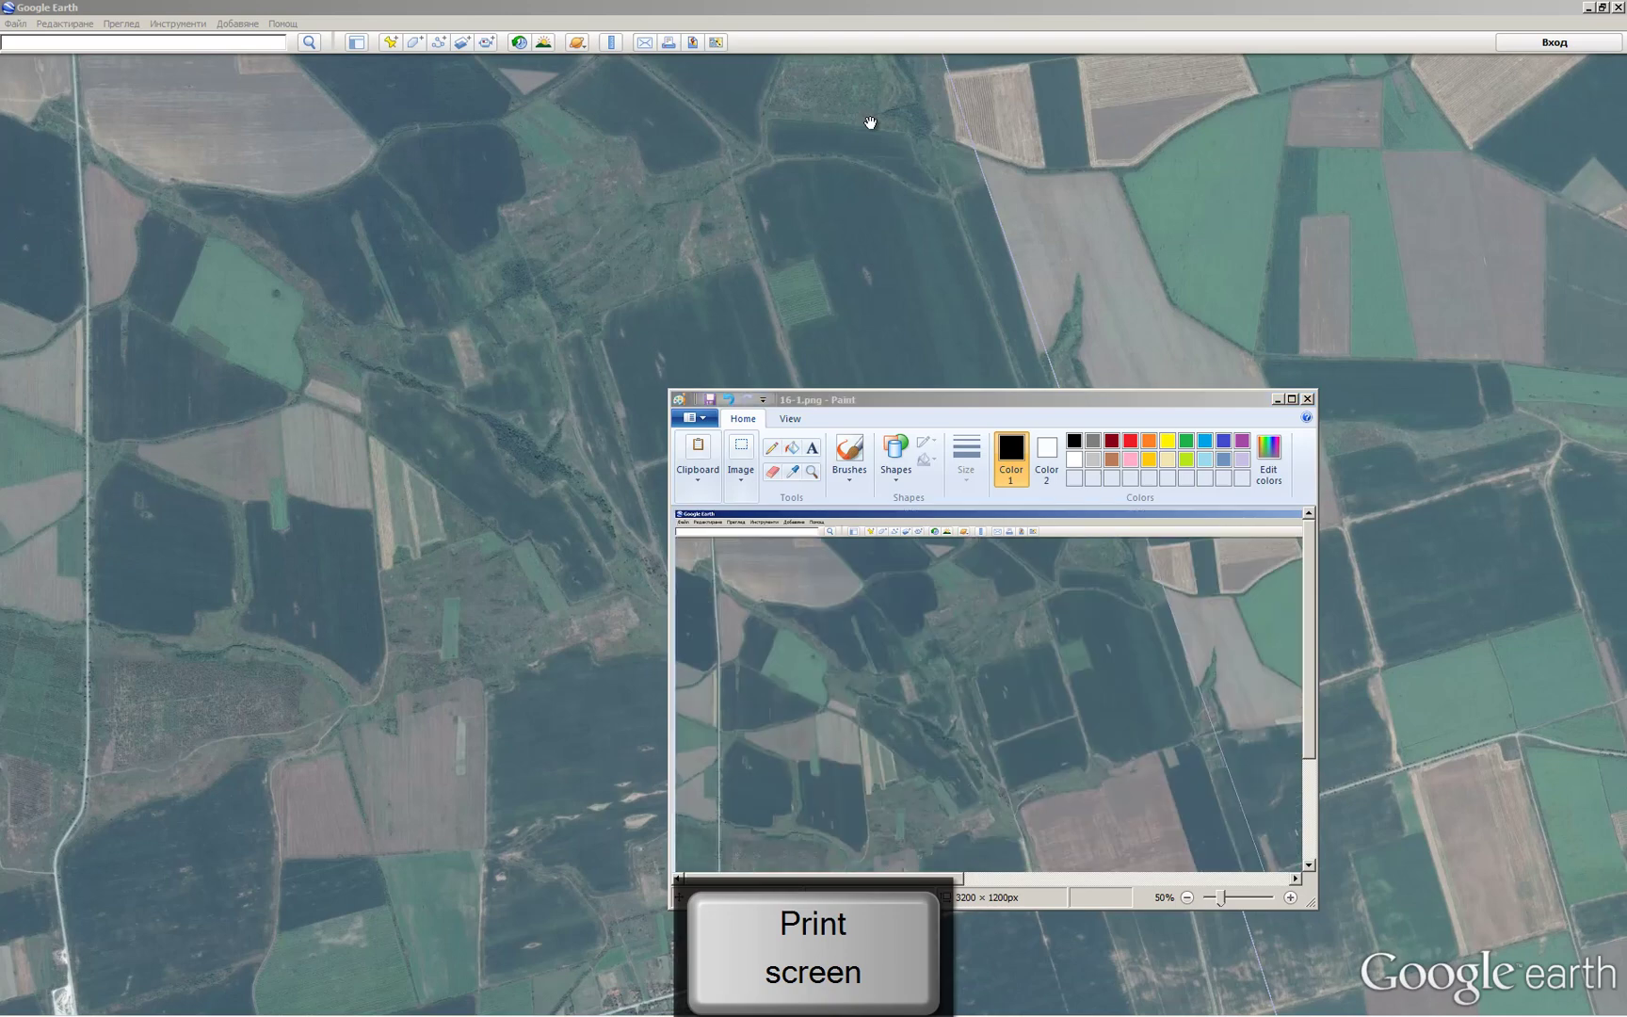
Save the new capture as 16-2 in PNG format and return to Google Earth.
{"action": "key", "text": "F12"}
{"action": "left_click", "coordinate": [850, 789]}
{"action": "key", "text": "BackSpace"}
{"action": "type", "text": "2"}
{"action": "left_click", "coordinate": [1116, 847]}
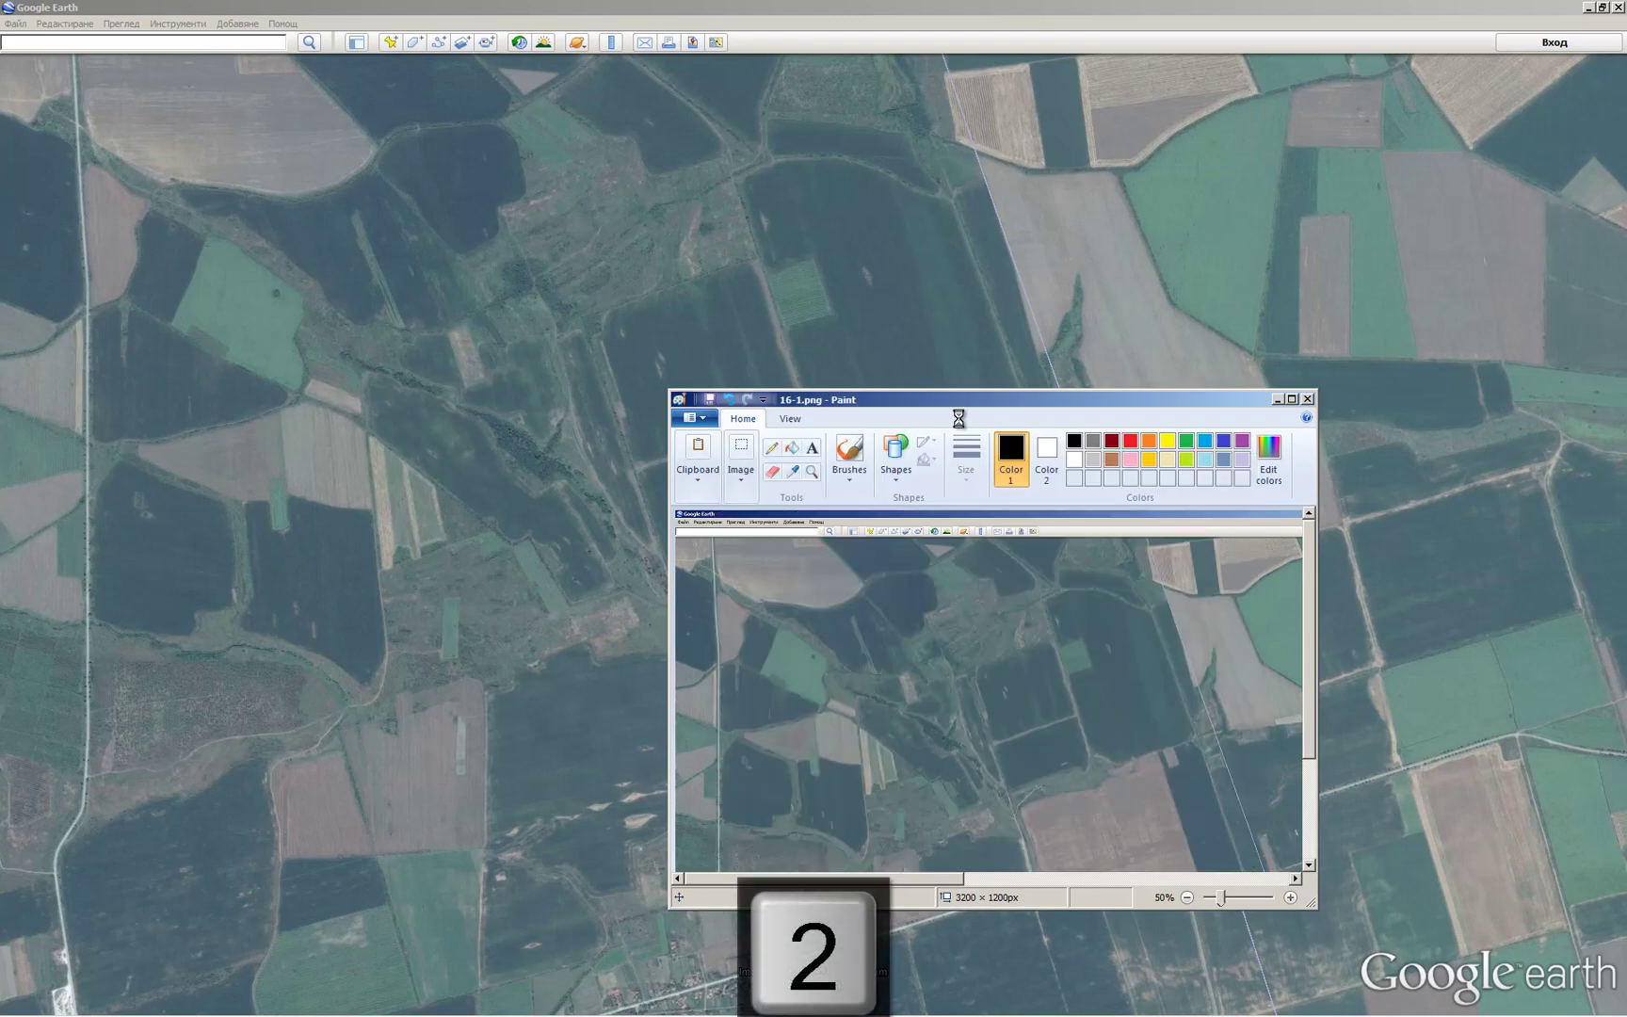
{"action": "left_click", "coordinate": [830, 8]}
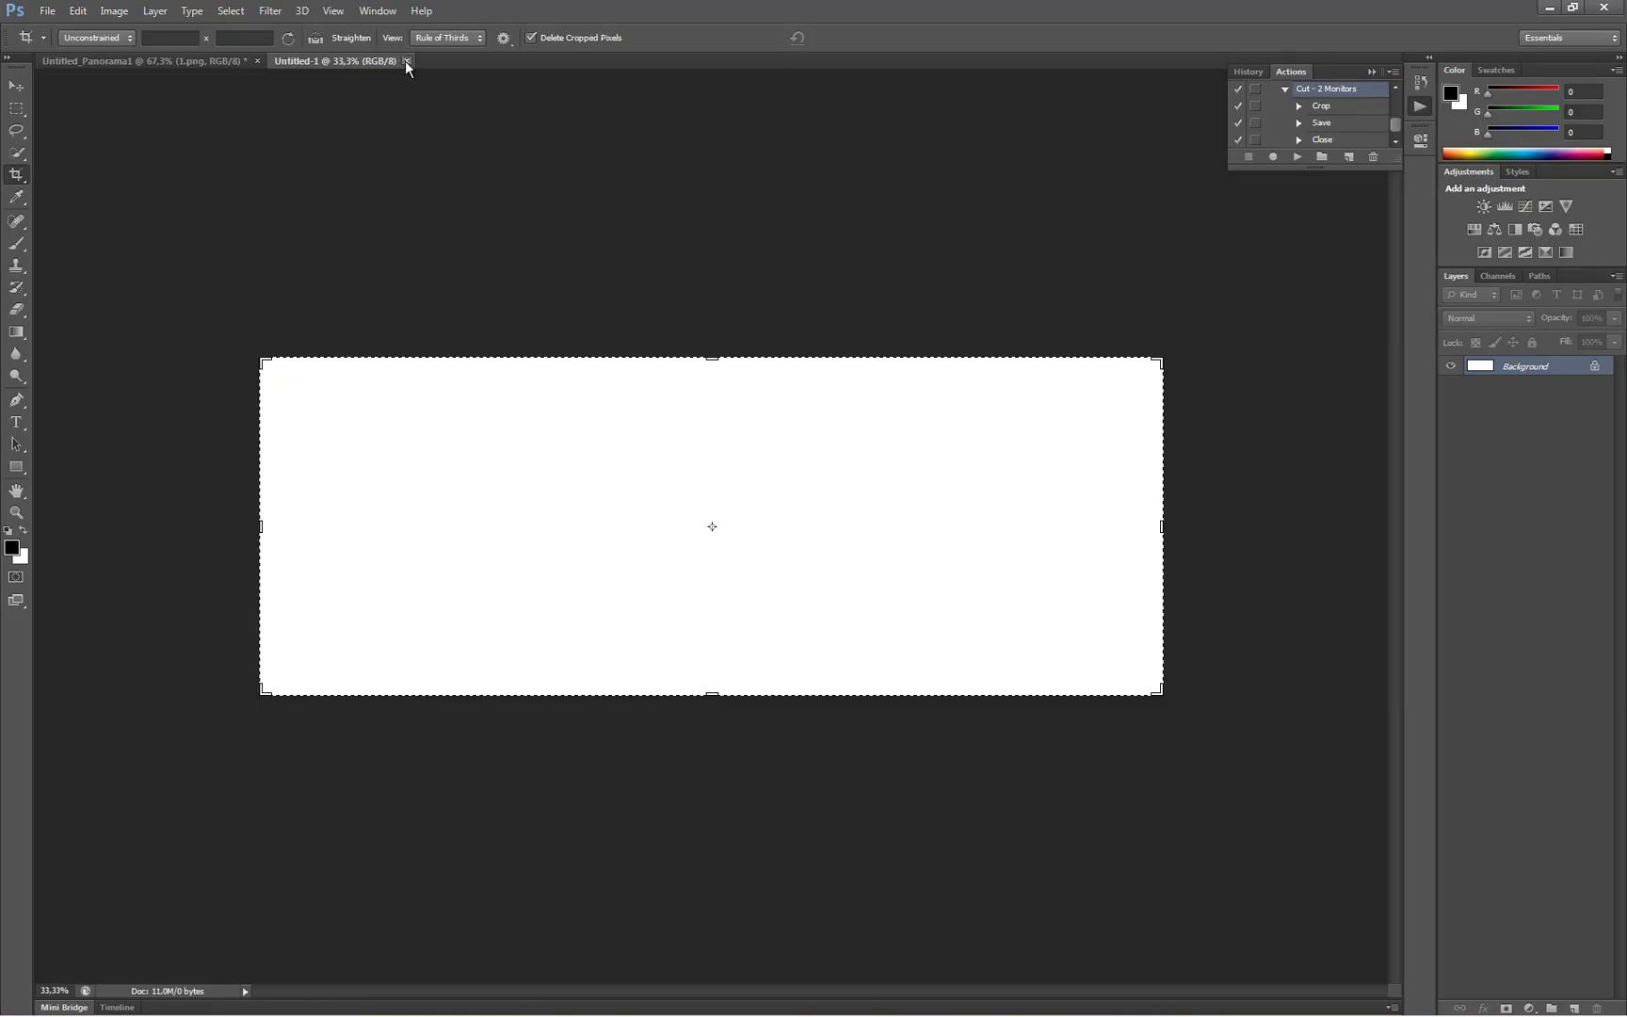
Open the Batch automation in Photoshop and keep Folder as its source type.
{"action": "left_click", "coordinate": [37, 11]}
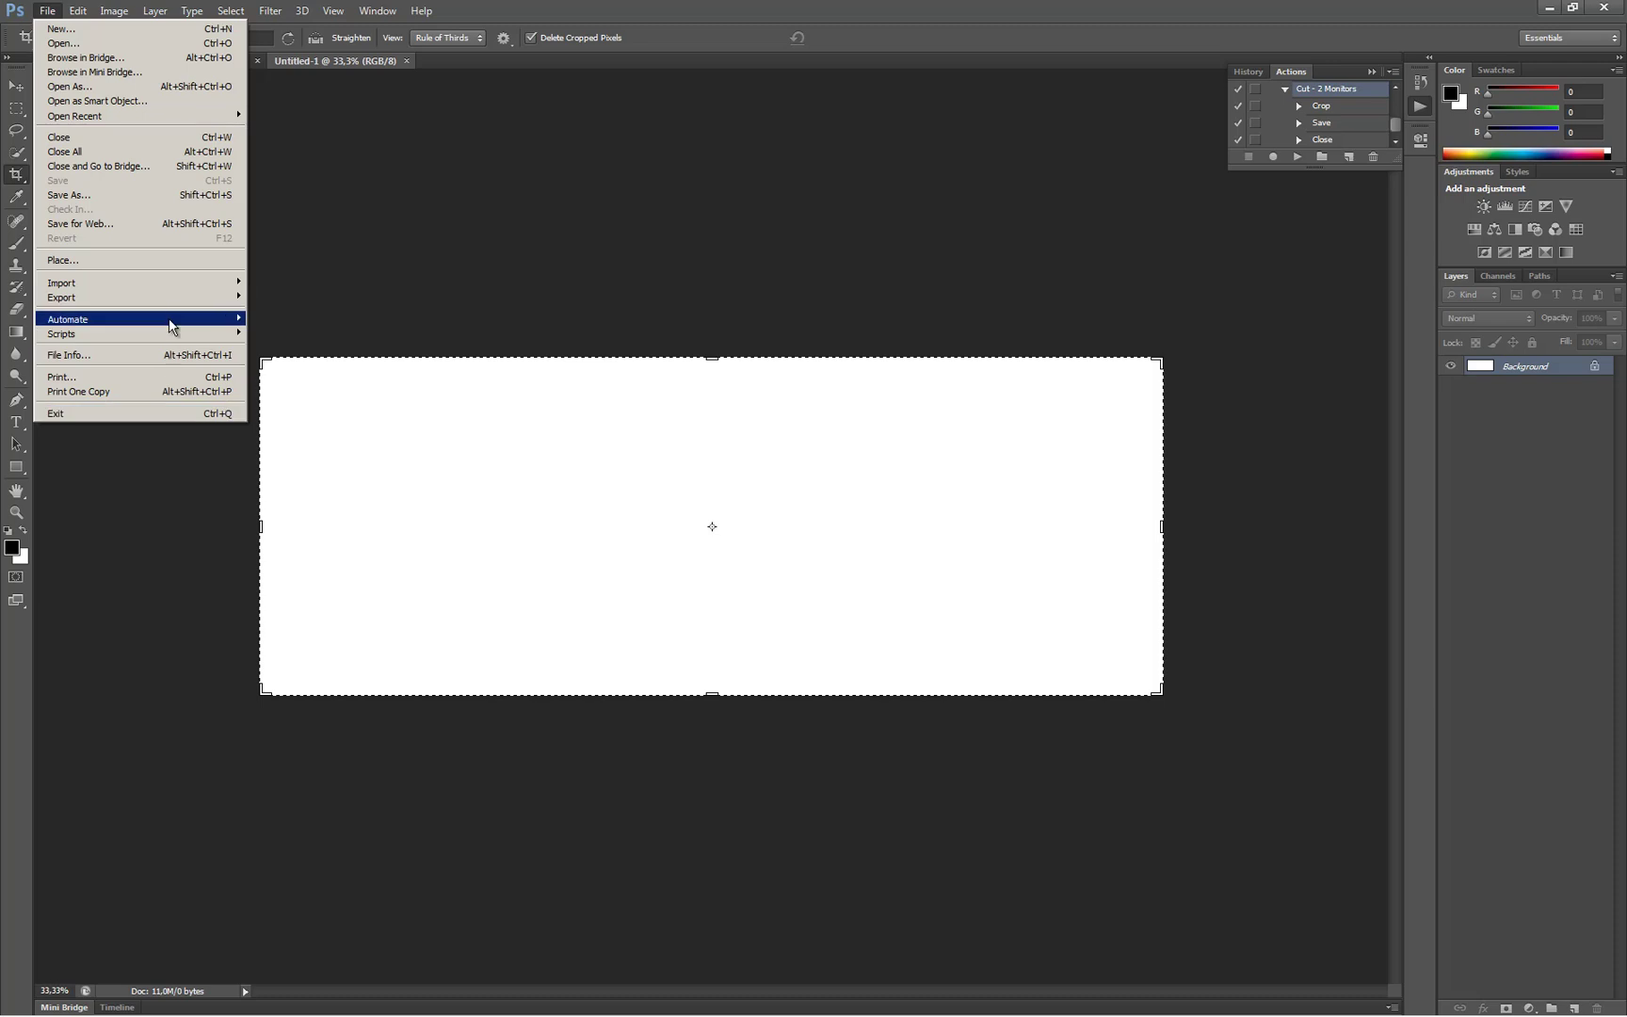
{"action": "mouse_move", "coordinate": [170, 321]}
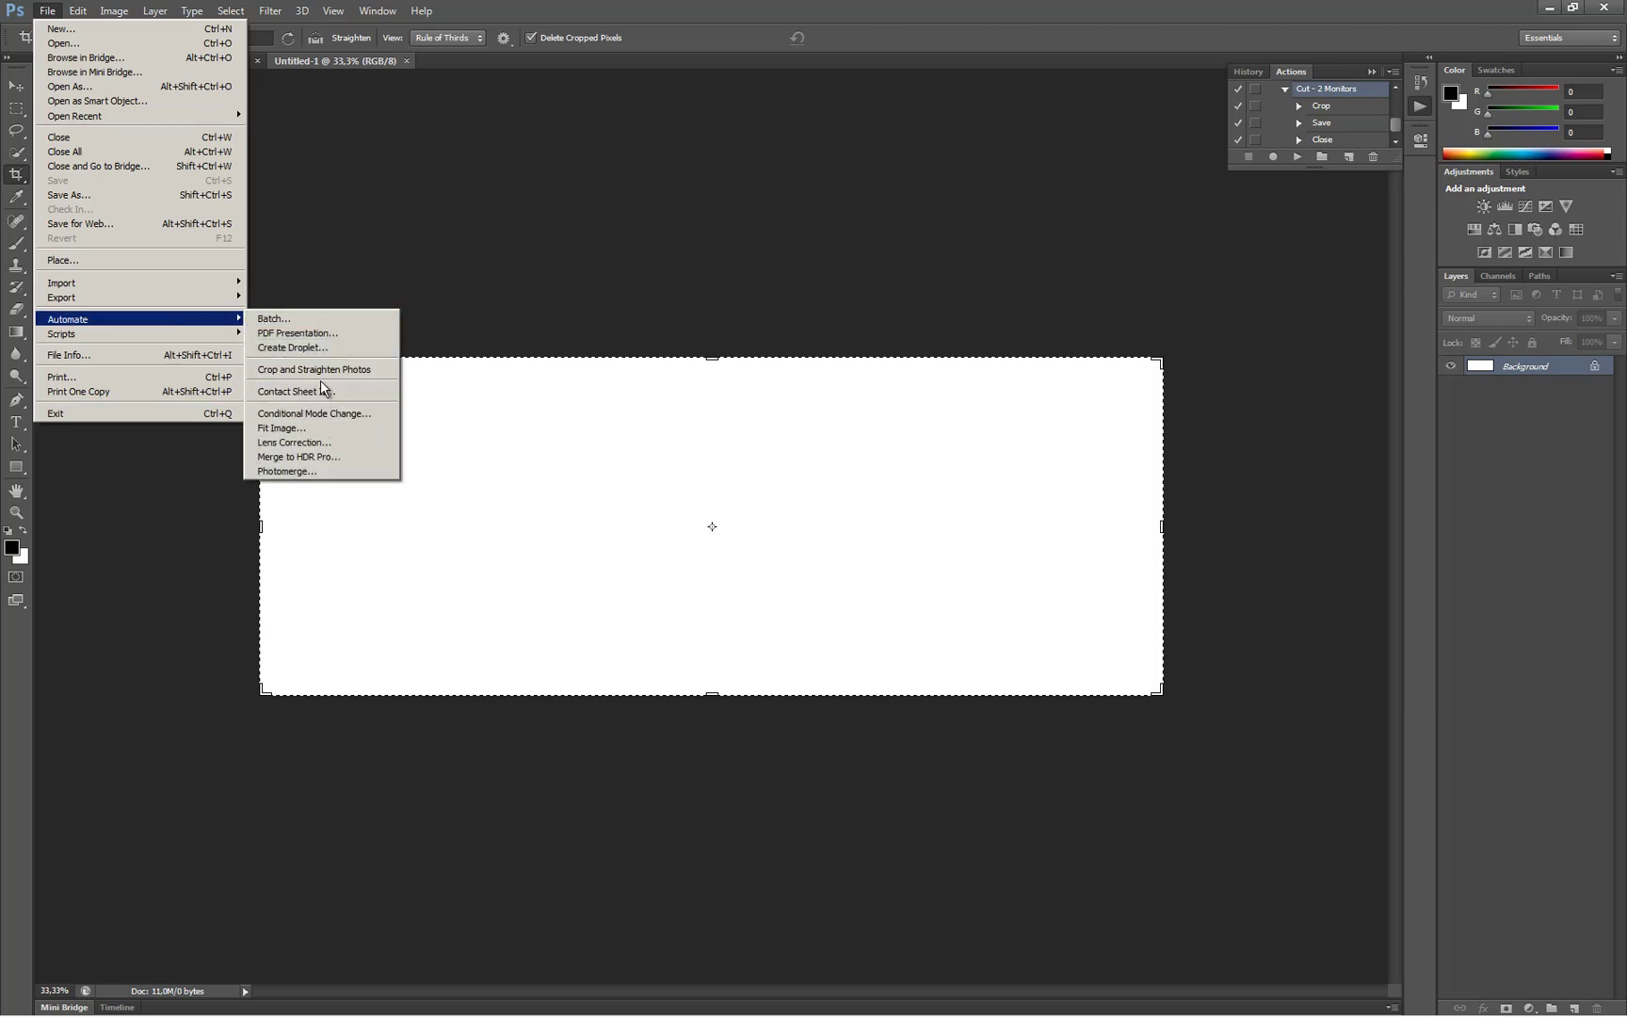
{"action": "left_click", "coordinate": [275, 318]}
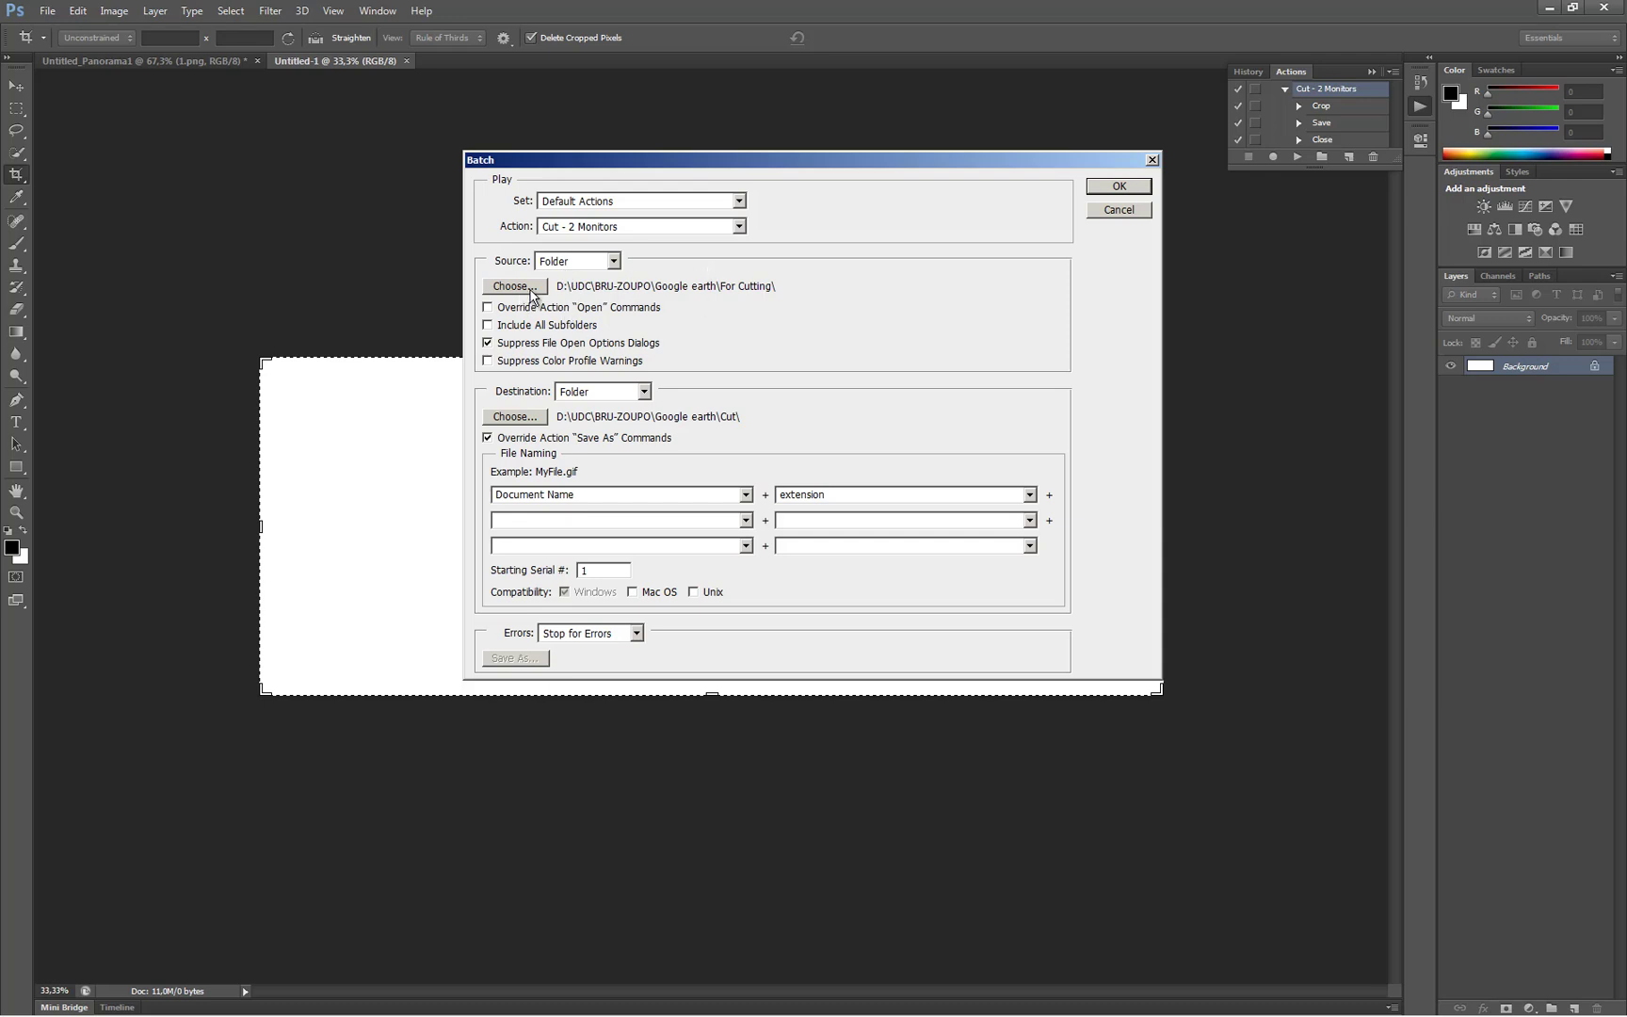
{"action": "left_click", "coordinate": [576, 261]}
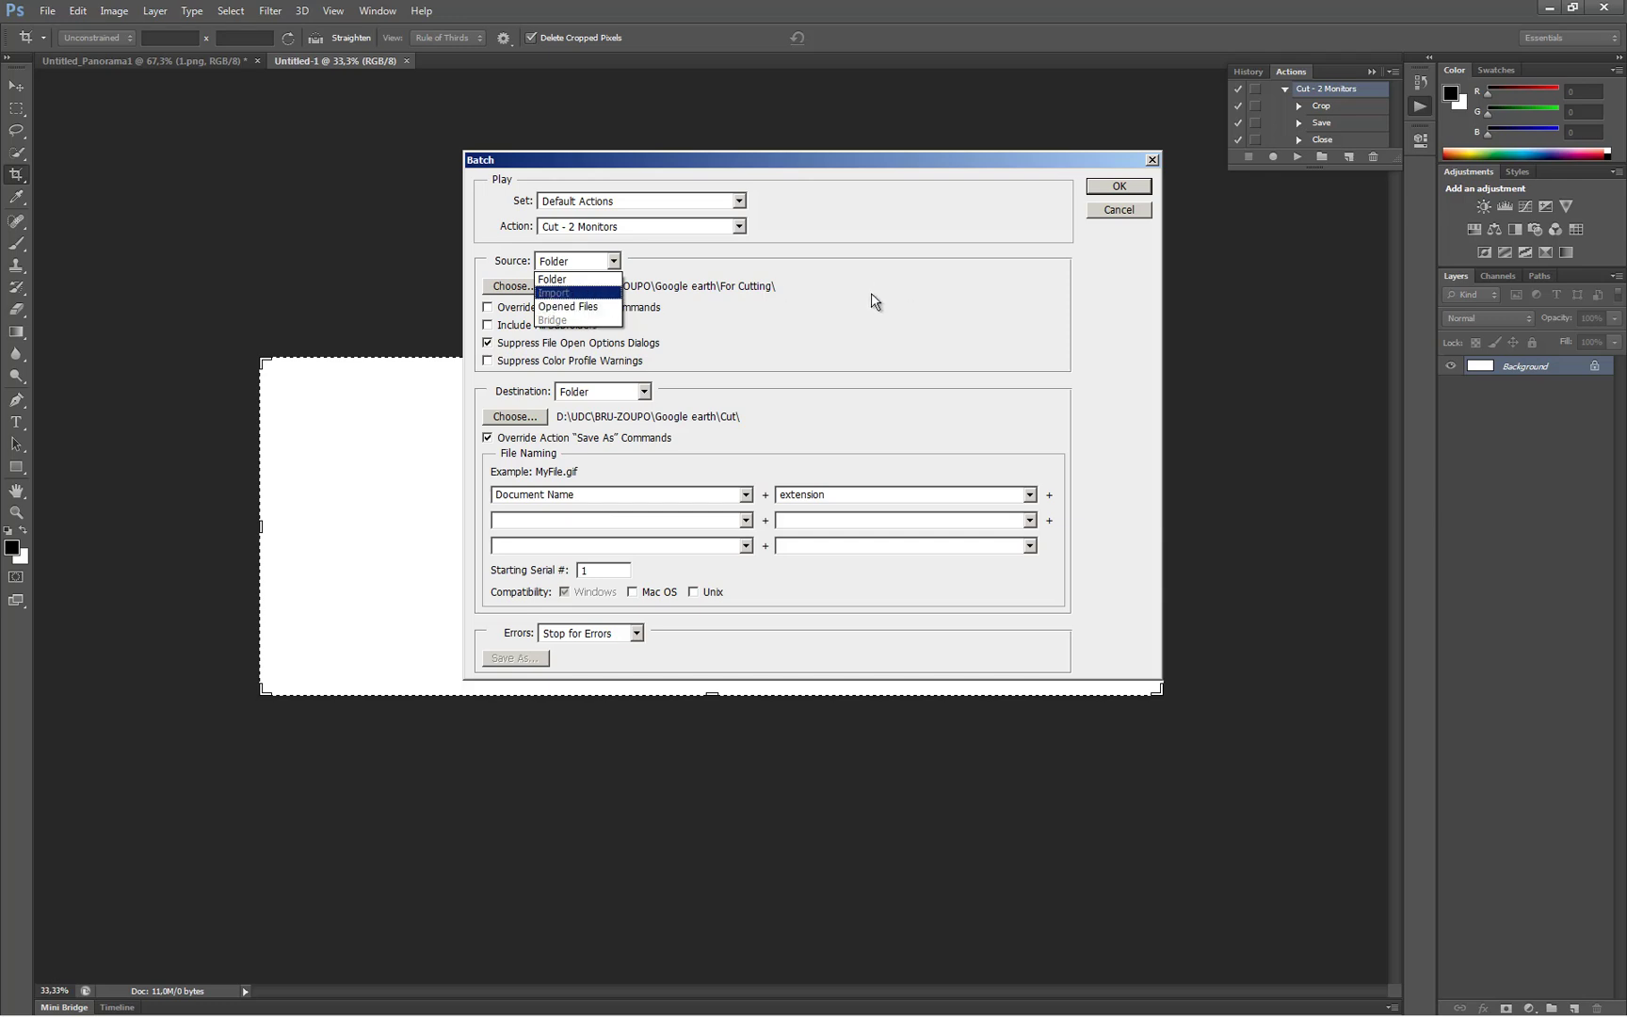
{"action": "left_click", "coordinate": [1107, 212]}
Switch to Windows Explorer, cut 16-1.png through 16-6.png from For Cutting, and go up to the Google earth folder.
{"action": "mouse_move", "coordinate": [415, 1015]}
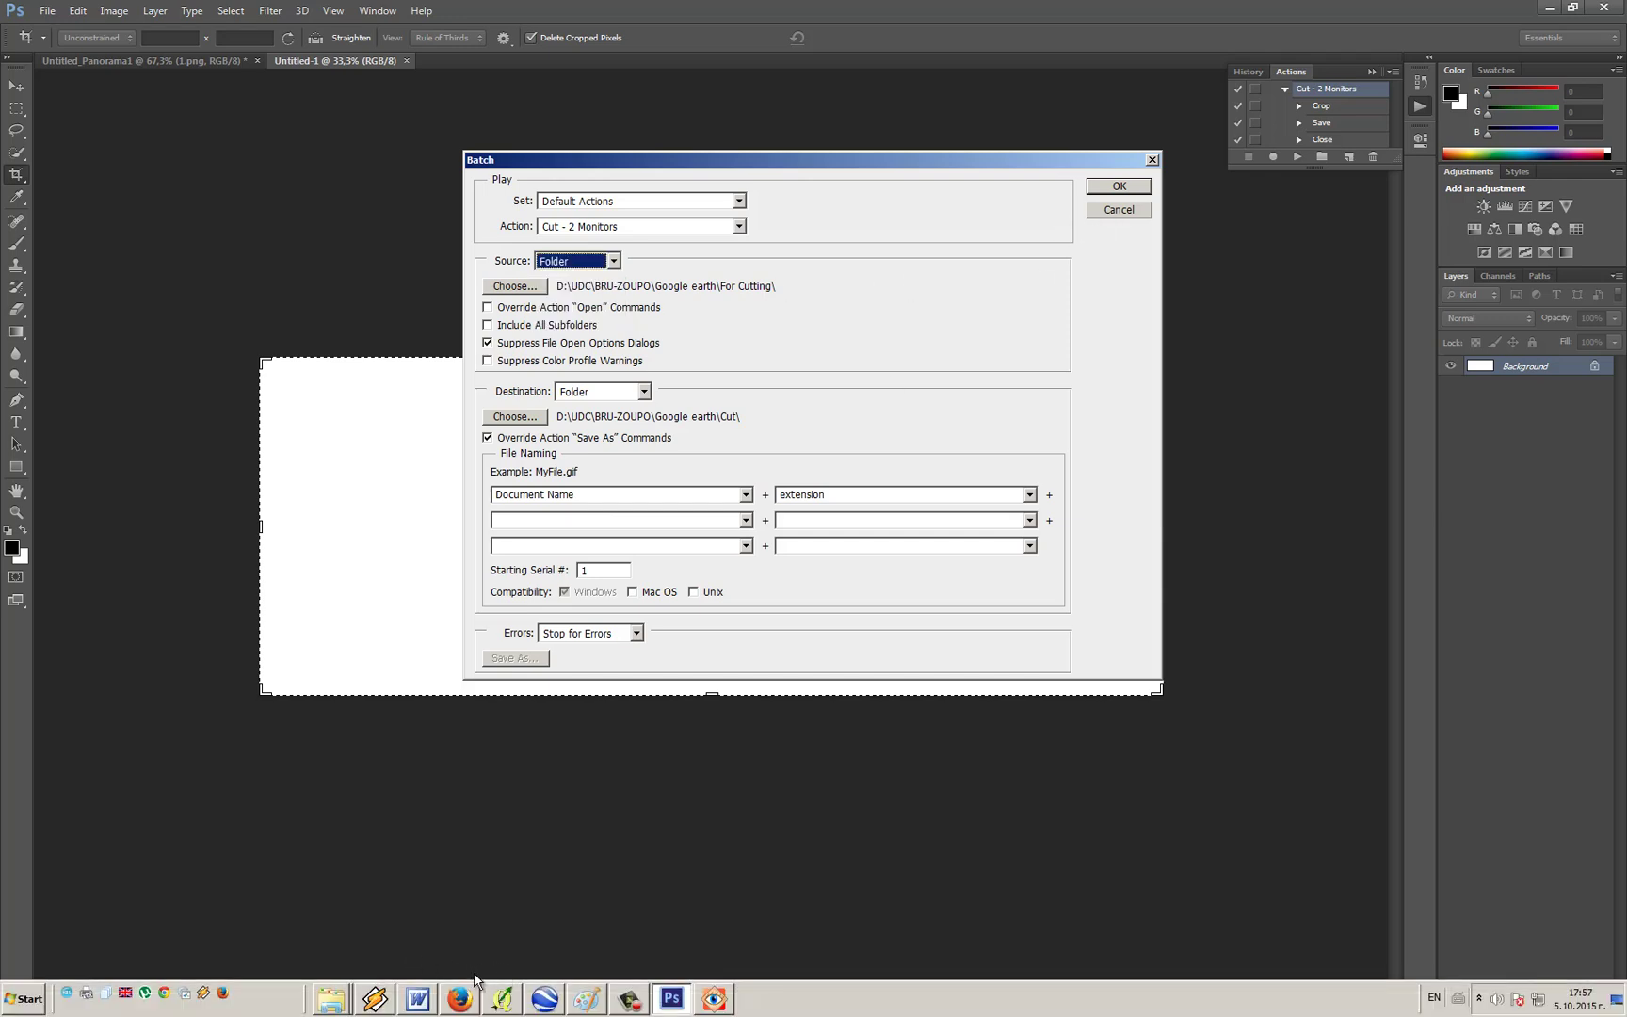
{"action": "mouse_move", "coordinate": [339, 992]}
{"action": "left_click", "coordinate": [339, 944]}
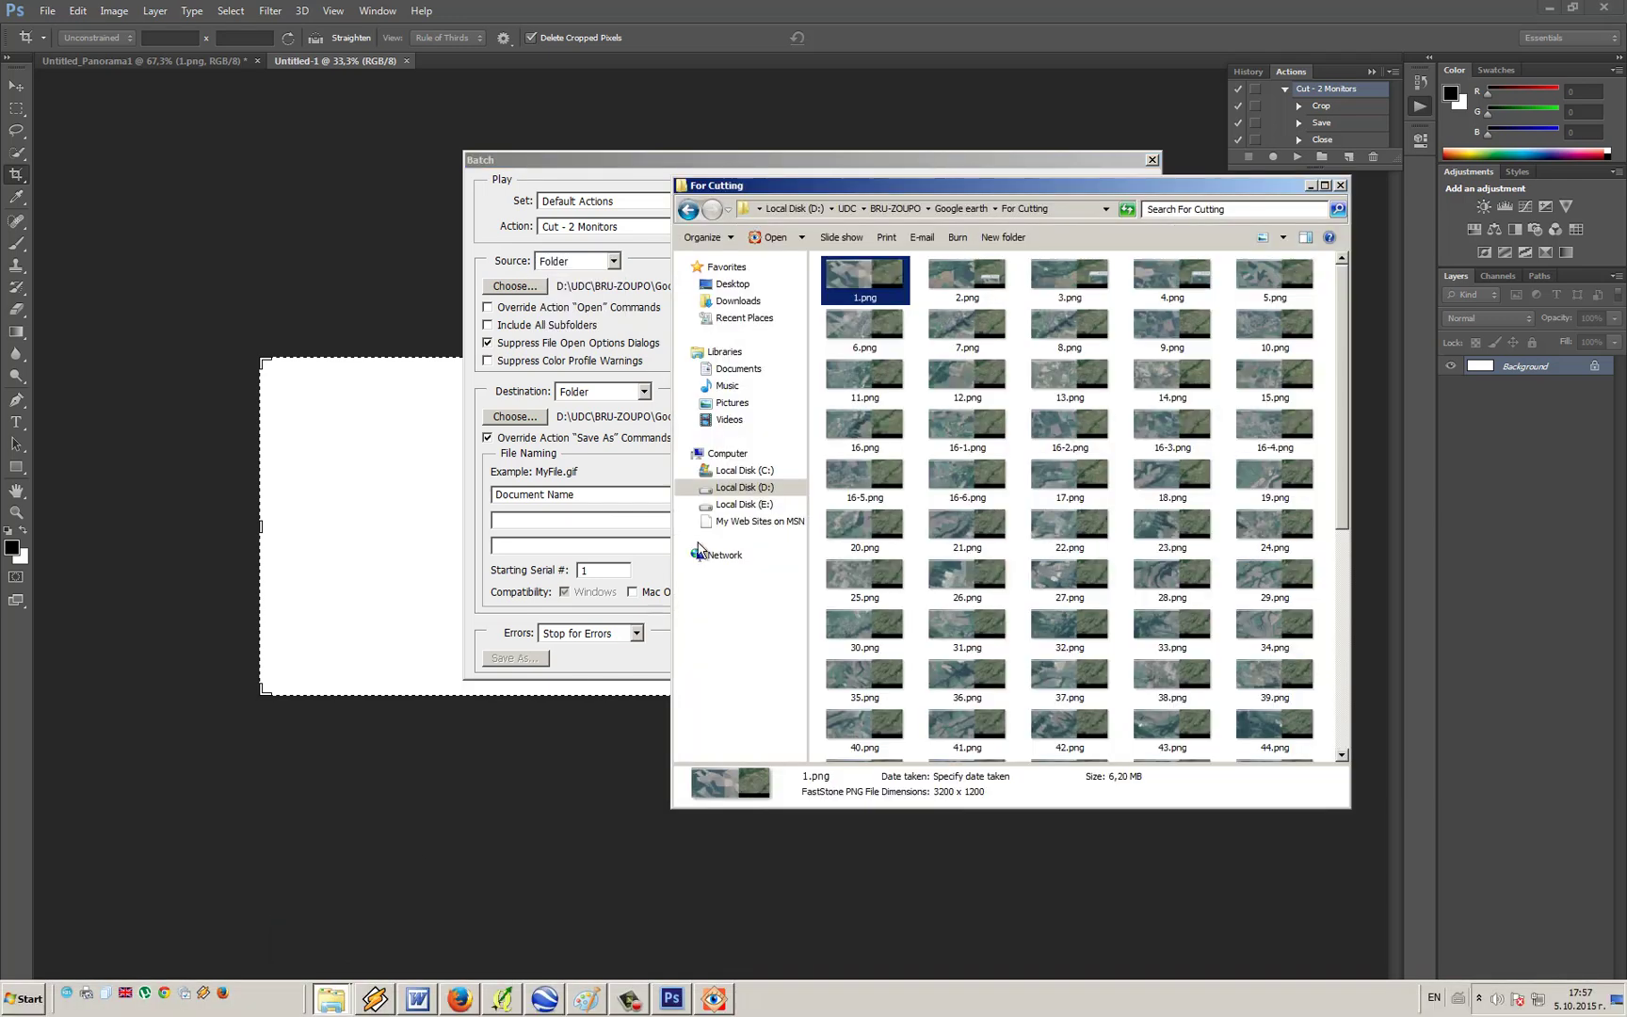
{"action": "scroll", "coordinate": [1083, 607], "scroll_direction": "up", "scroll_amount": 4}
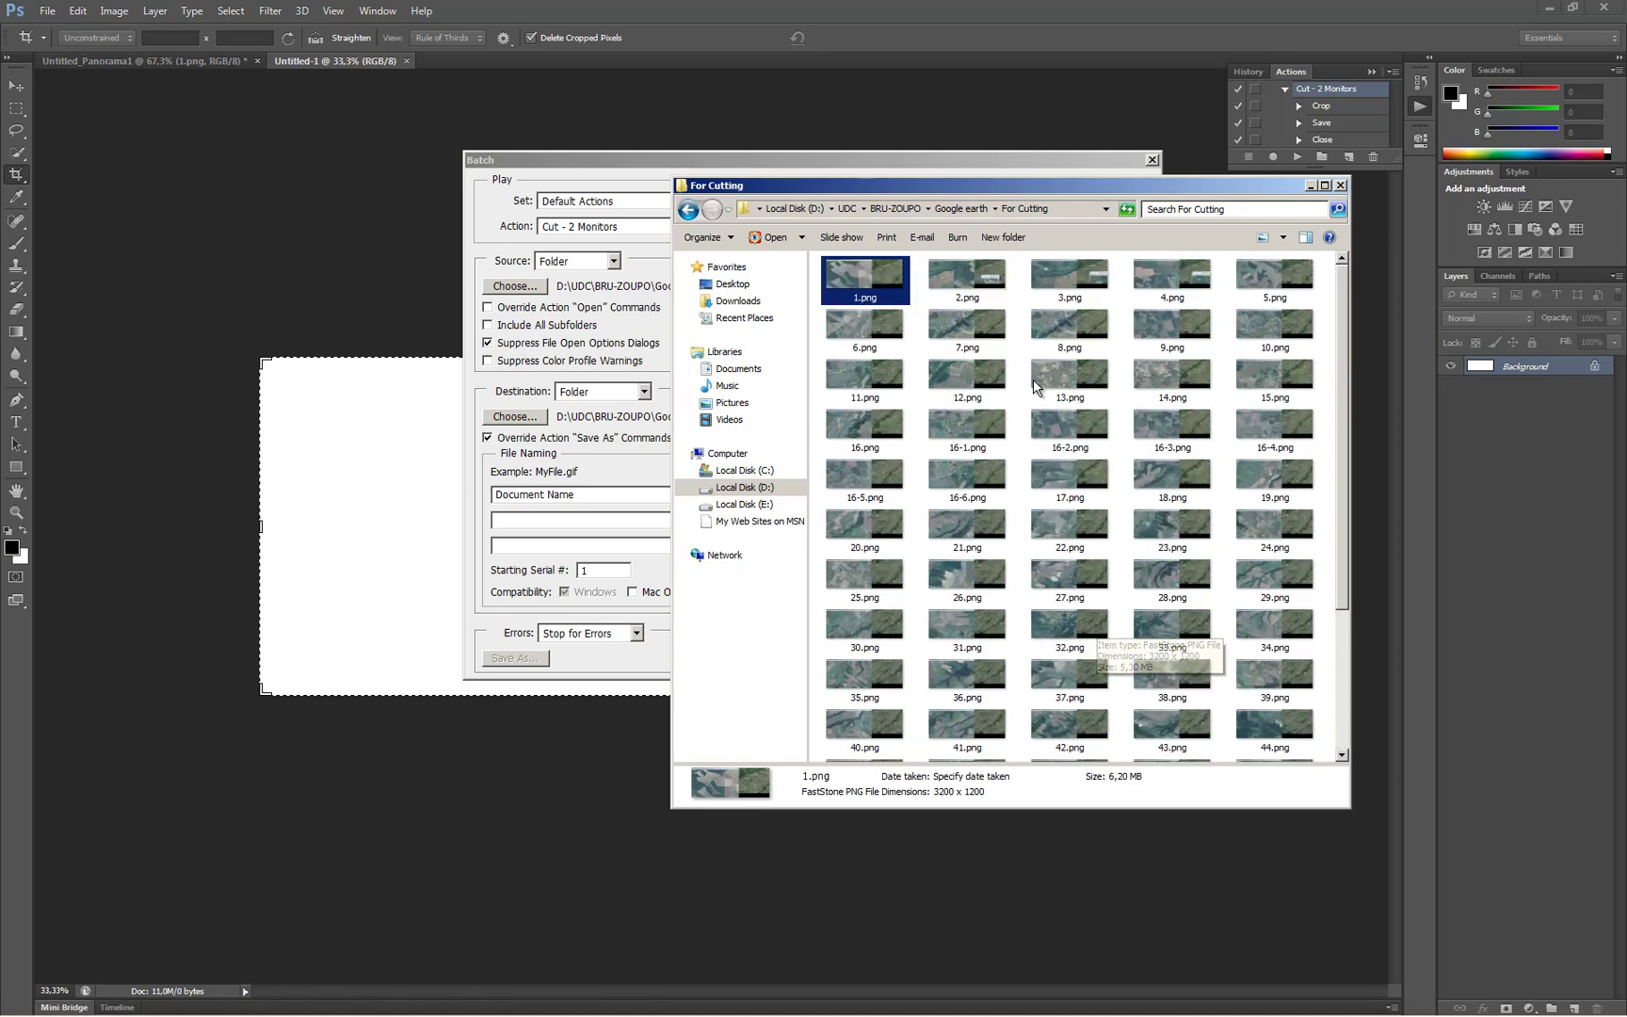
{"action": "left_click", "coordinate": [992, 438]}
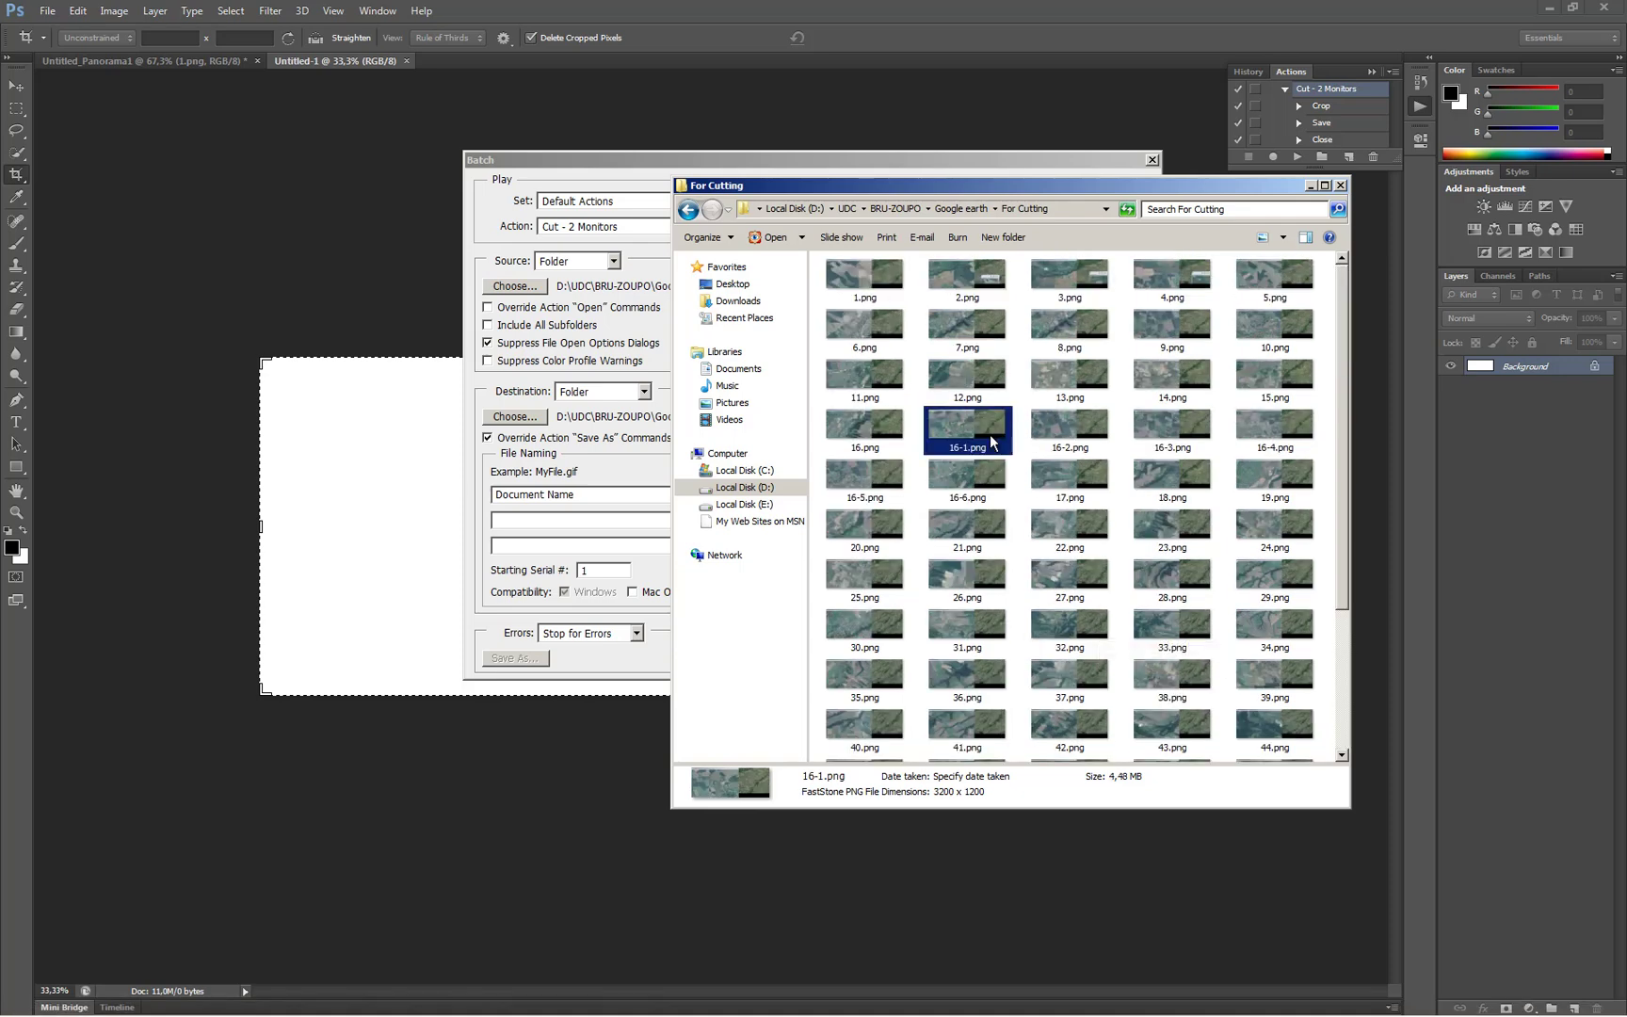
{"action": "left_click", "coordinate": [976, 496], "text": "shift"}
{"action": "key", "text": "ctrl+x"}
{"action": "left_click", "coordinate": [972, 208]}
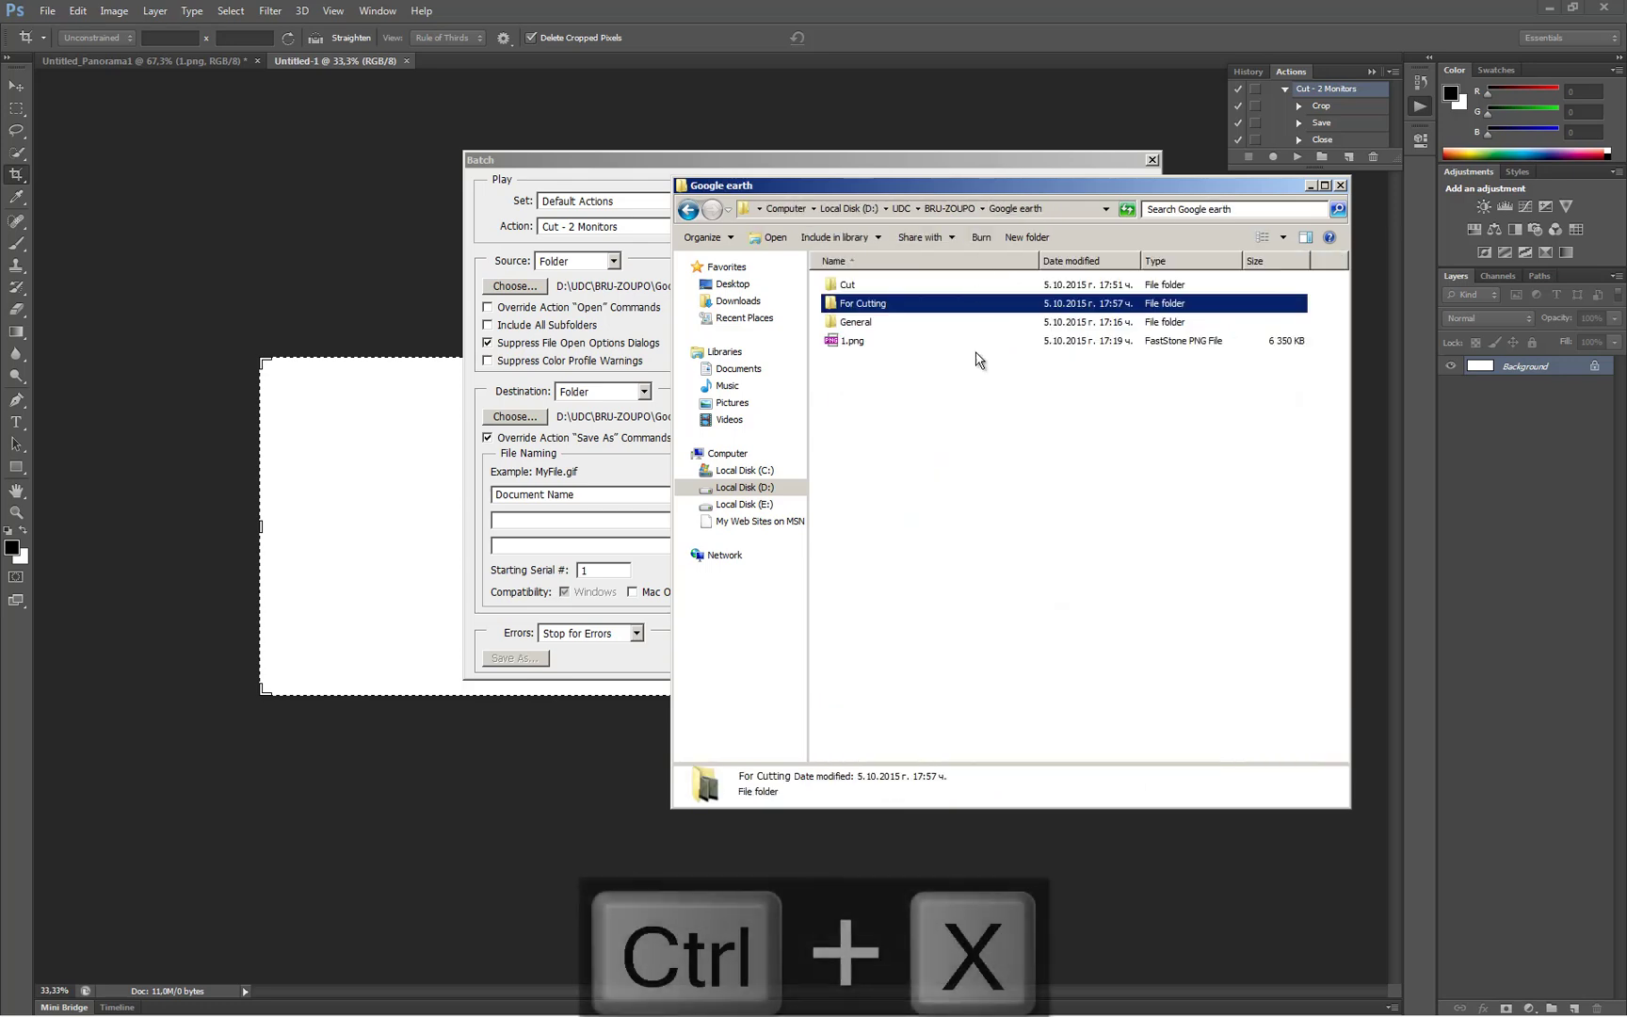
Create a folder named Additional cutting inside Google earth and paste the six cut images into it.
{"action": "right_click", "coordinate": [906, 438]}
{"action": "mouse_move", "coordinate": [1017, 604]}
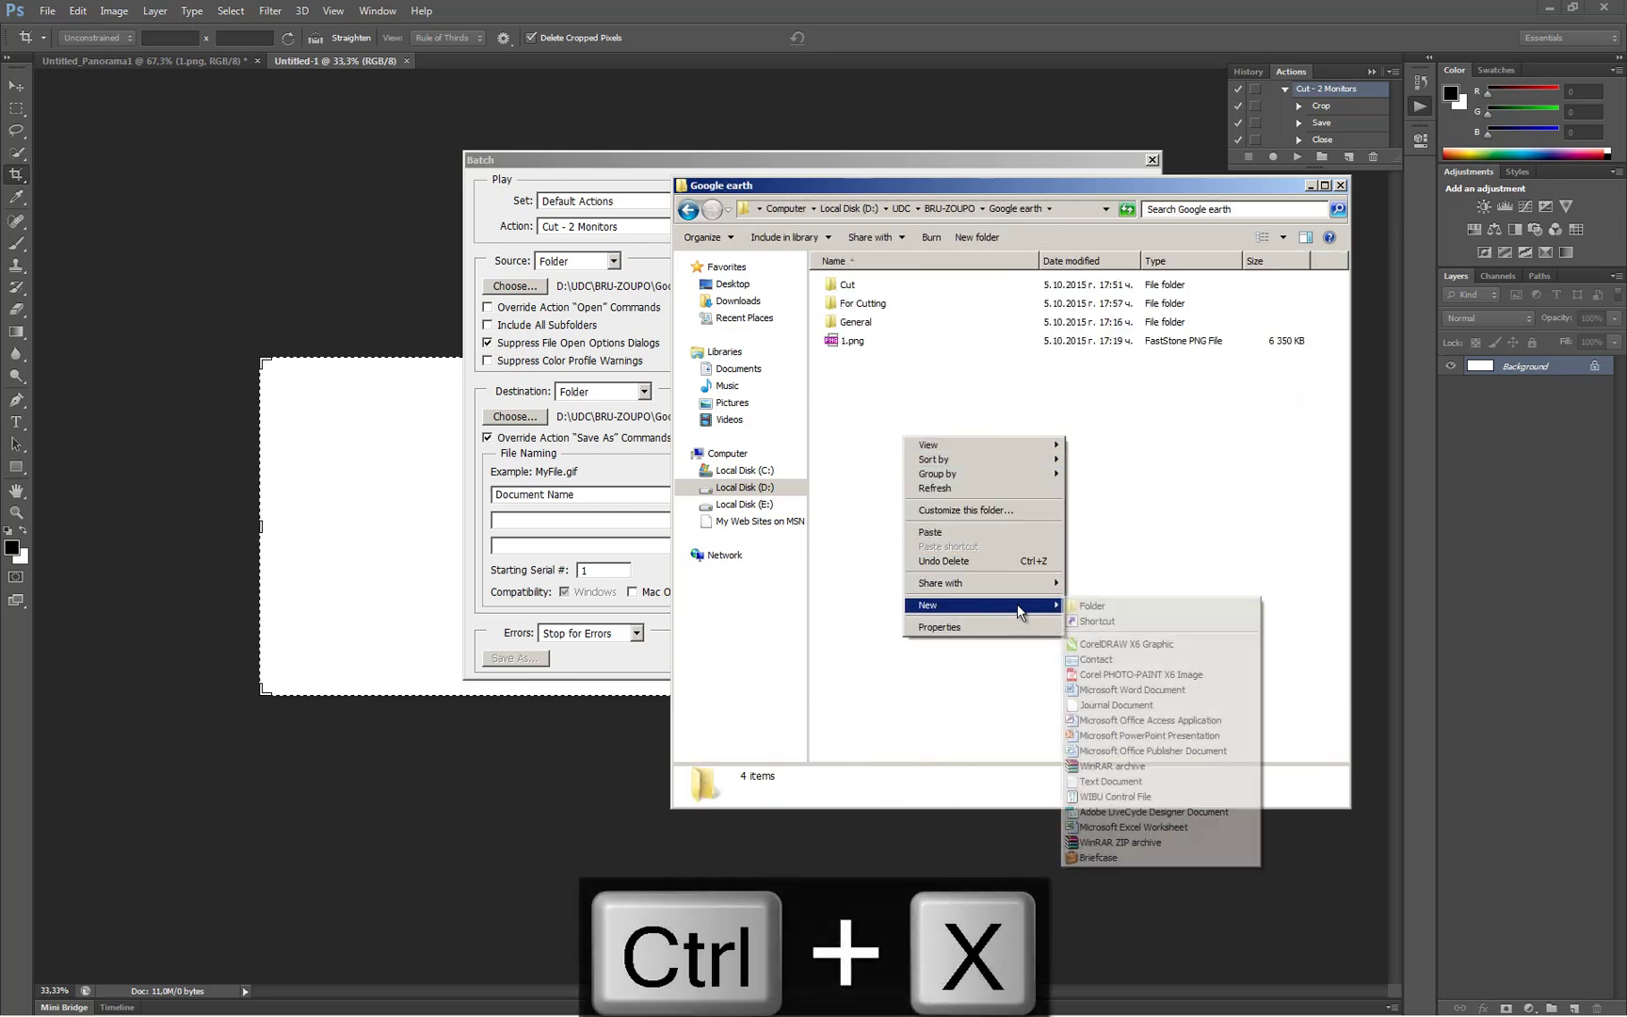
{"action": "left_click", "coordinate": [1081, 605]}
{"action": "type", "text": "Additio"}
{"action": "type", "text": "nakl"}
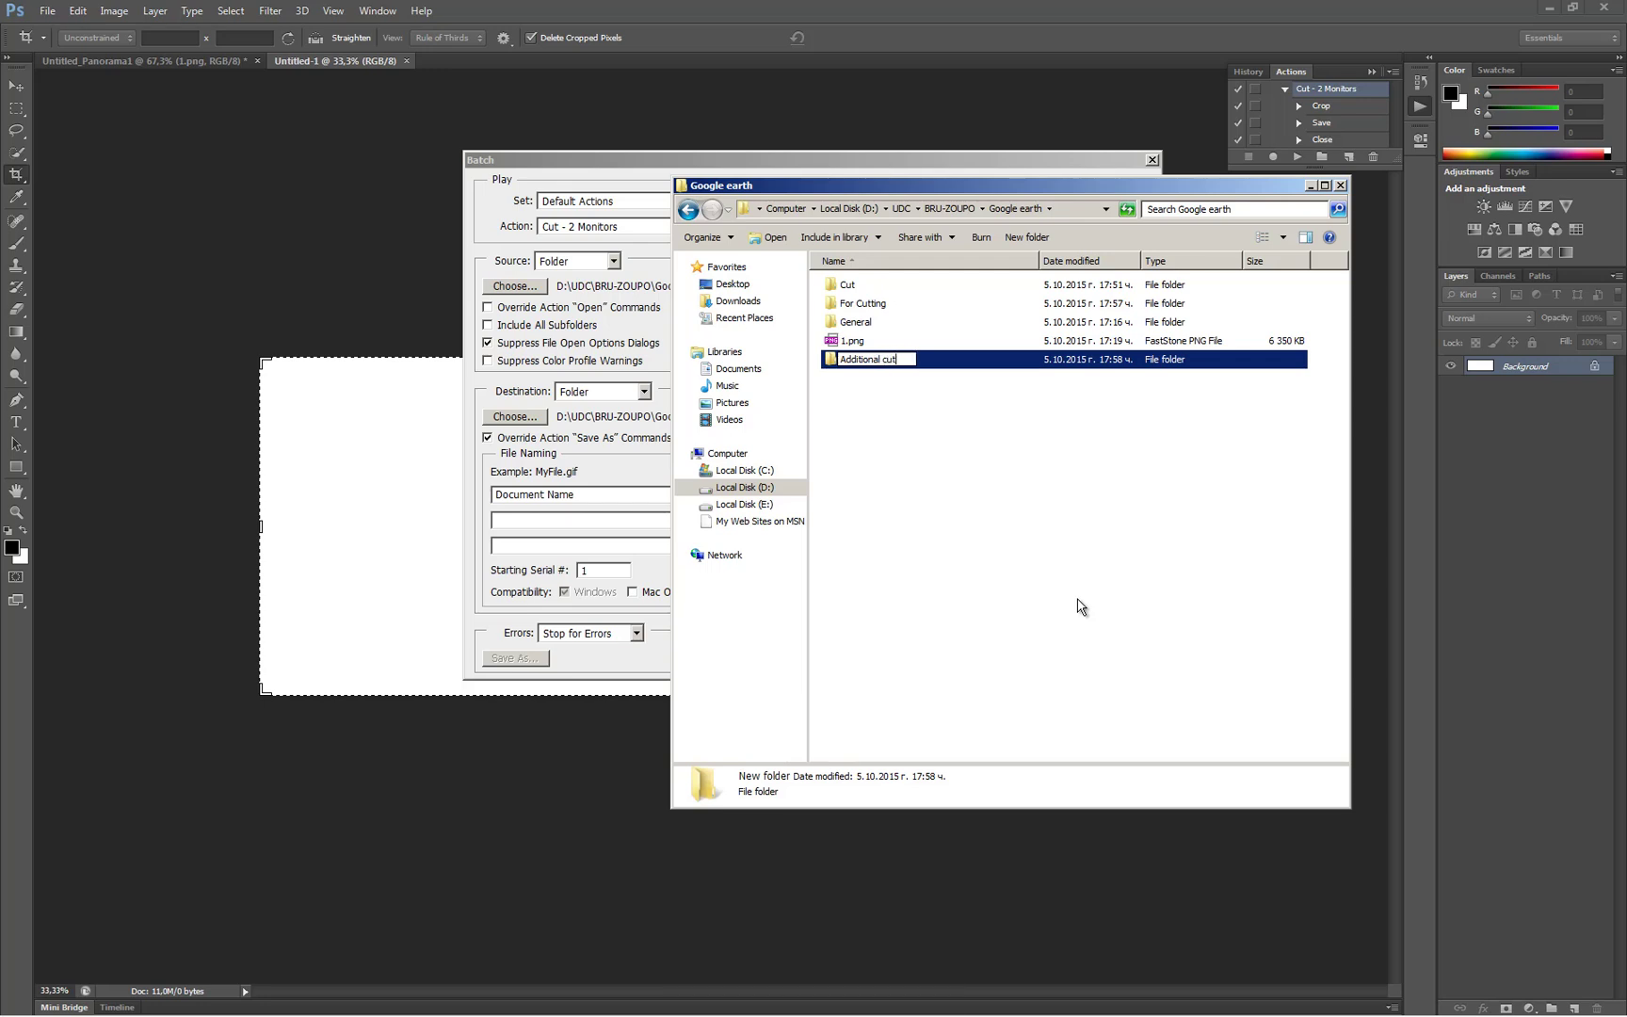
{"action": "type", "text": "g"}
{"action": "key", "text": "Return"}
{"action": "key", "text": "Return"}
{"action": "key", "text": "ctrl+v"}
{"action": "left_click", "coordinate": [1079, 607]}
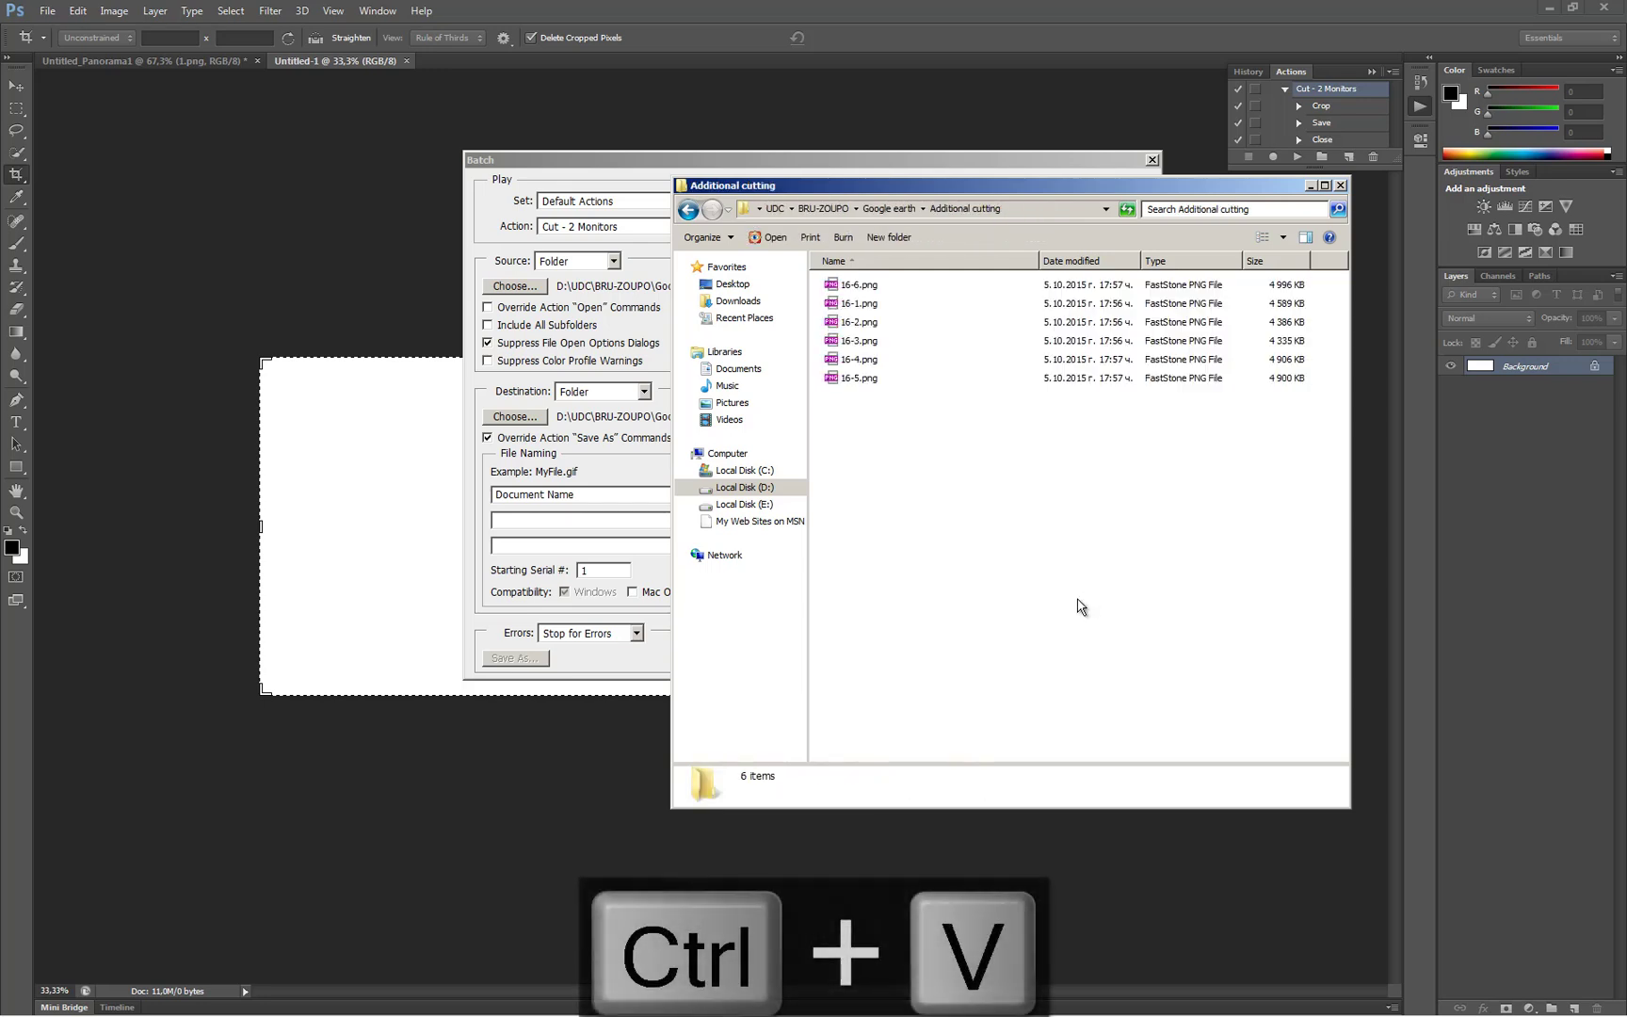
Return to the Photoshop Batch dialog and choose the Additional cutting folder as the source.
{"action": "left_click", "coordinate": [607, 262]}
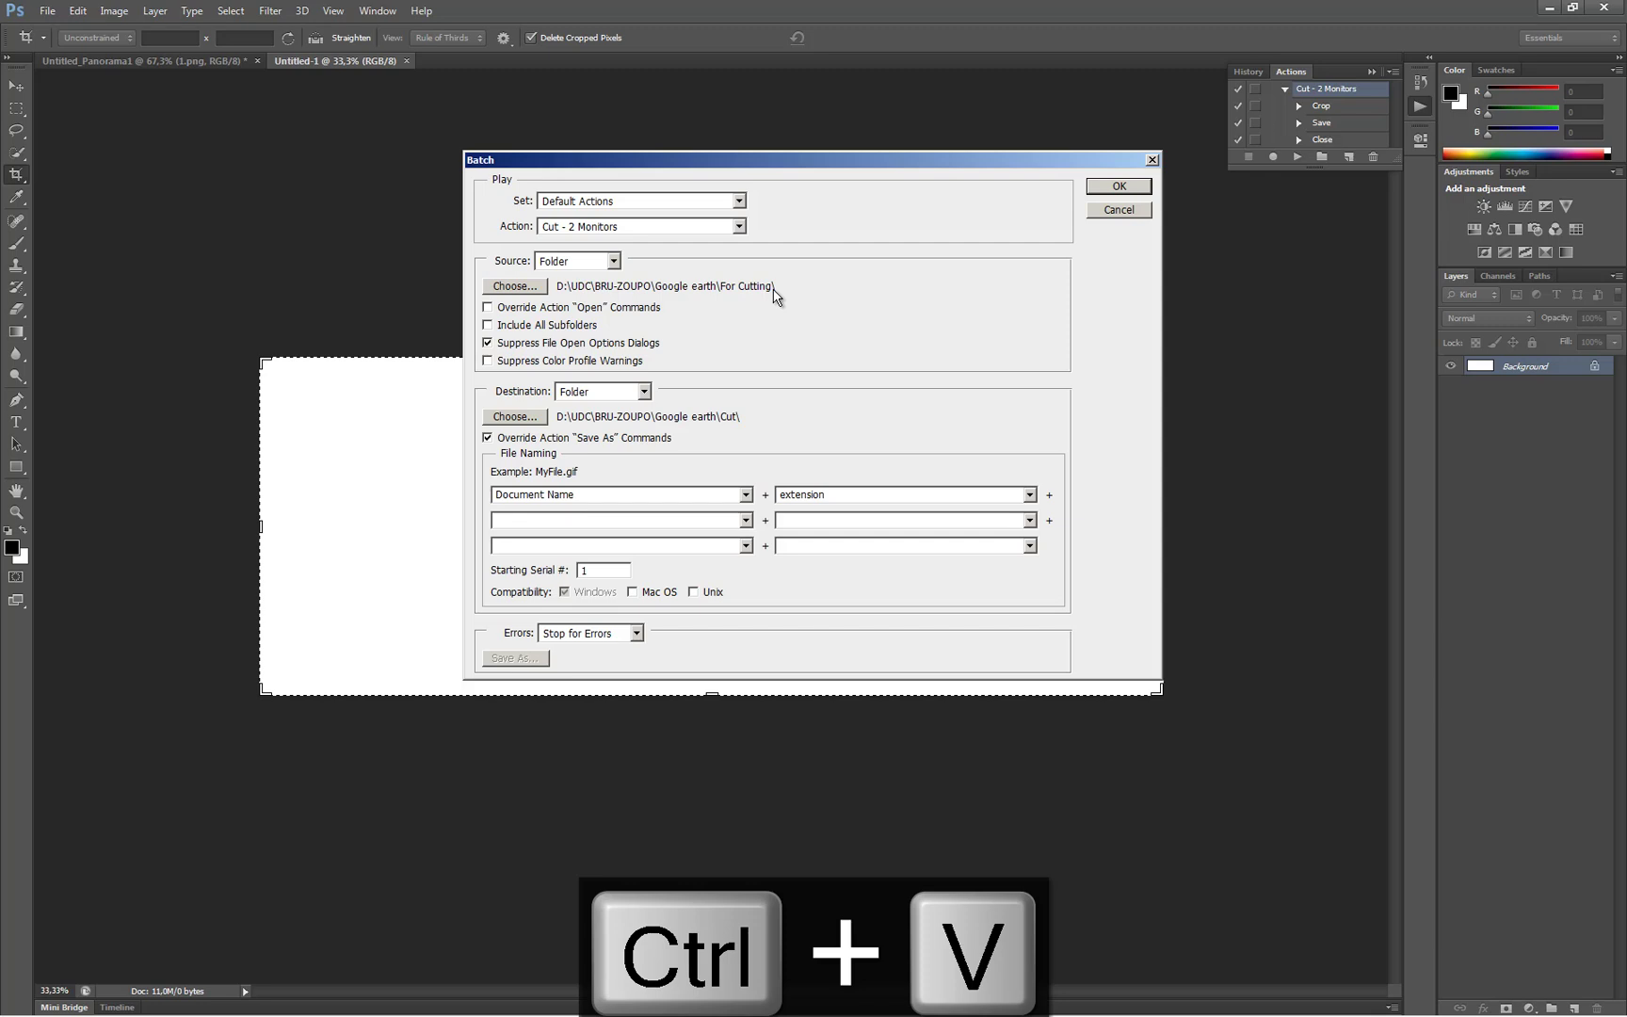
{"action": "left_click", "coordinate": [501, 287]}
{"action": "scroll", "coordinate": [853, 580], "scroll_direction": "down", "scroll_amount": 1}
{"action": "left_click", "coordinate": [871, 494]}
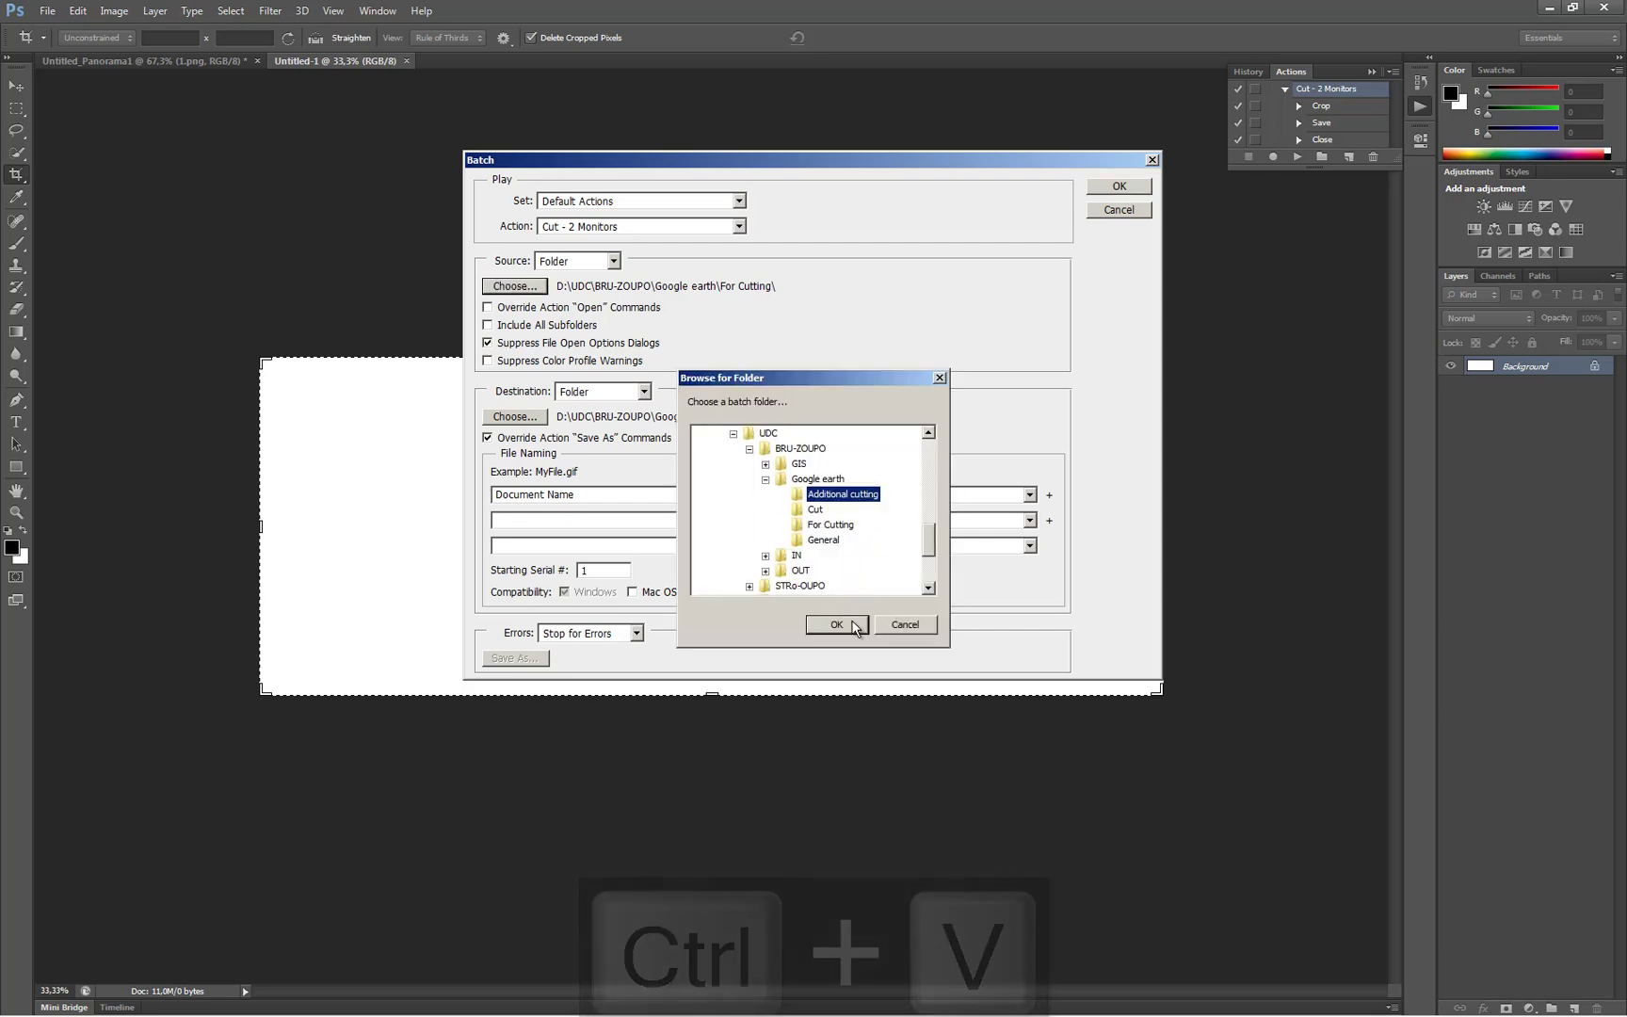
{"action": "left_click", "coordinate": [853, 624]}
Run the batch with the Cut folder as destination and bring the Untitled_Panorama1 document to the front.
{"action": "left_click", "coordinate": [595, 399]}
{"action": "left_click", "coordinate": [581, 419]}
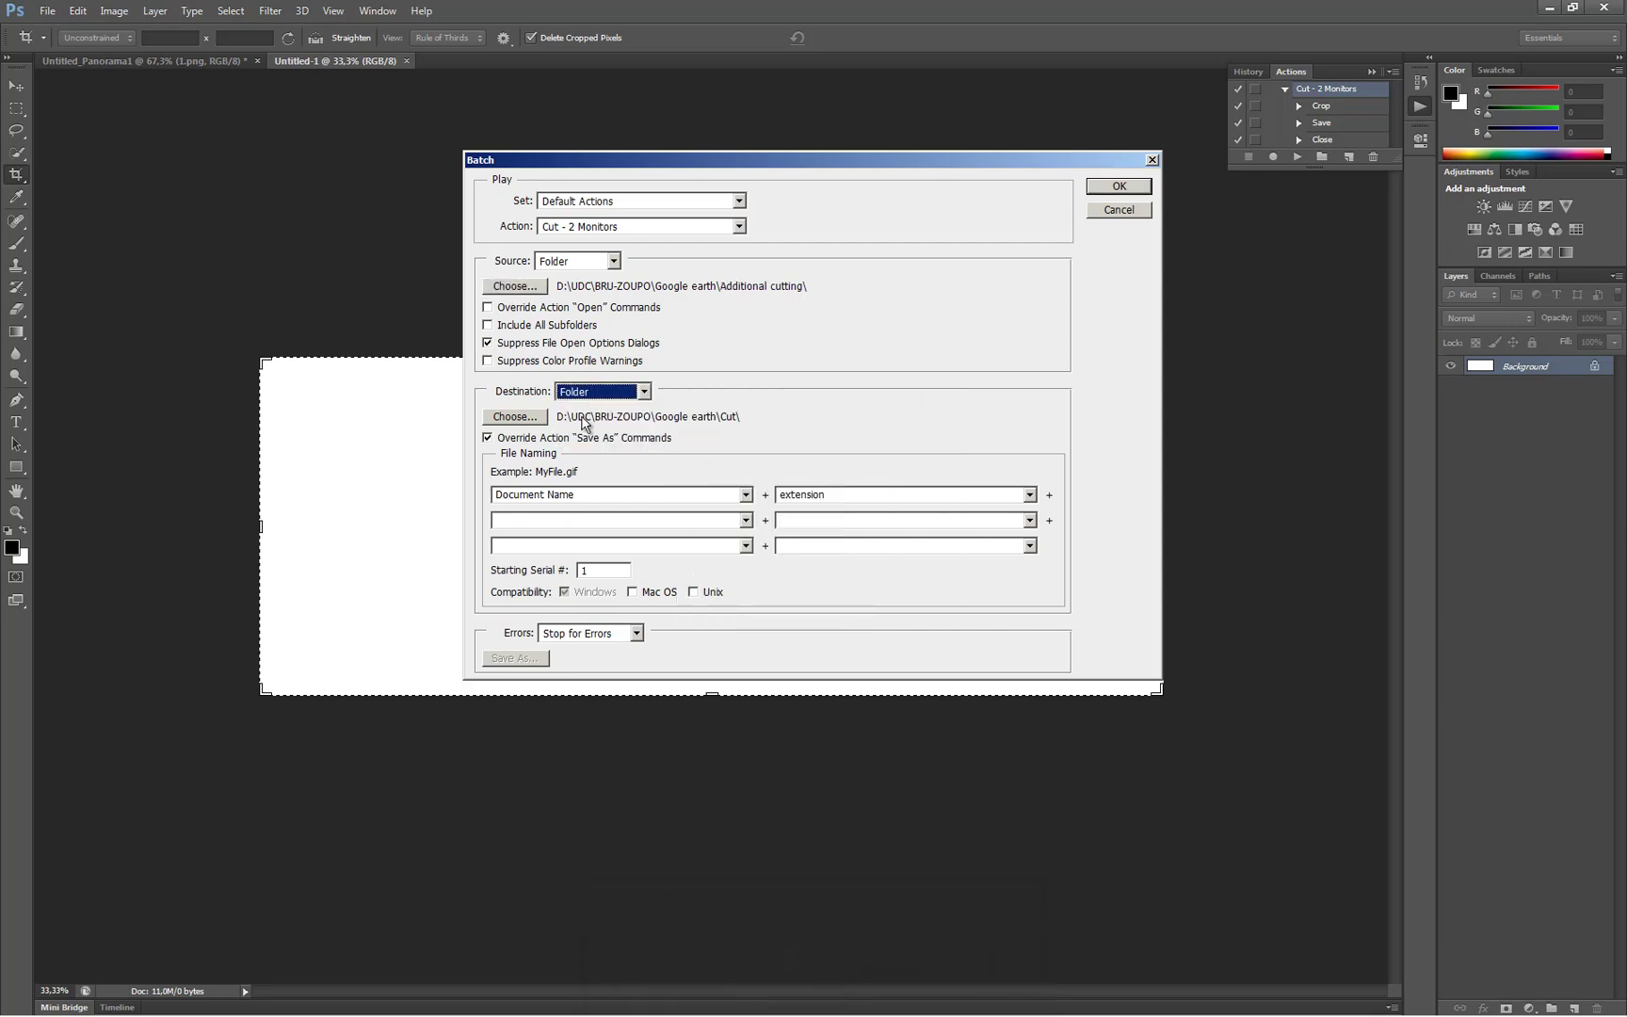
{"action": "left_click", "coordinate": [533, 421]}
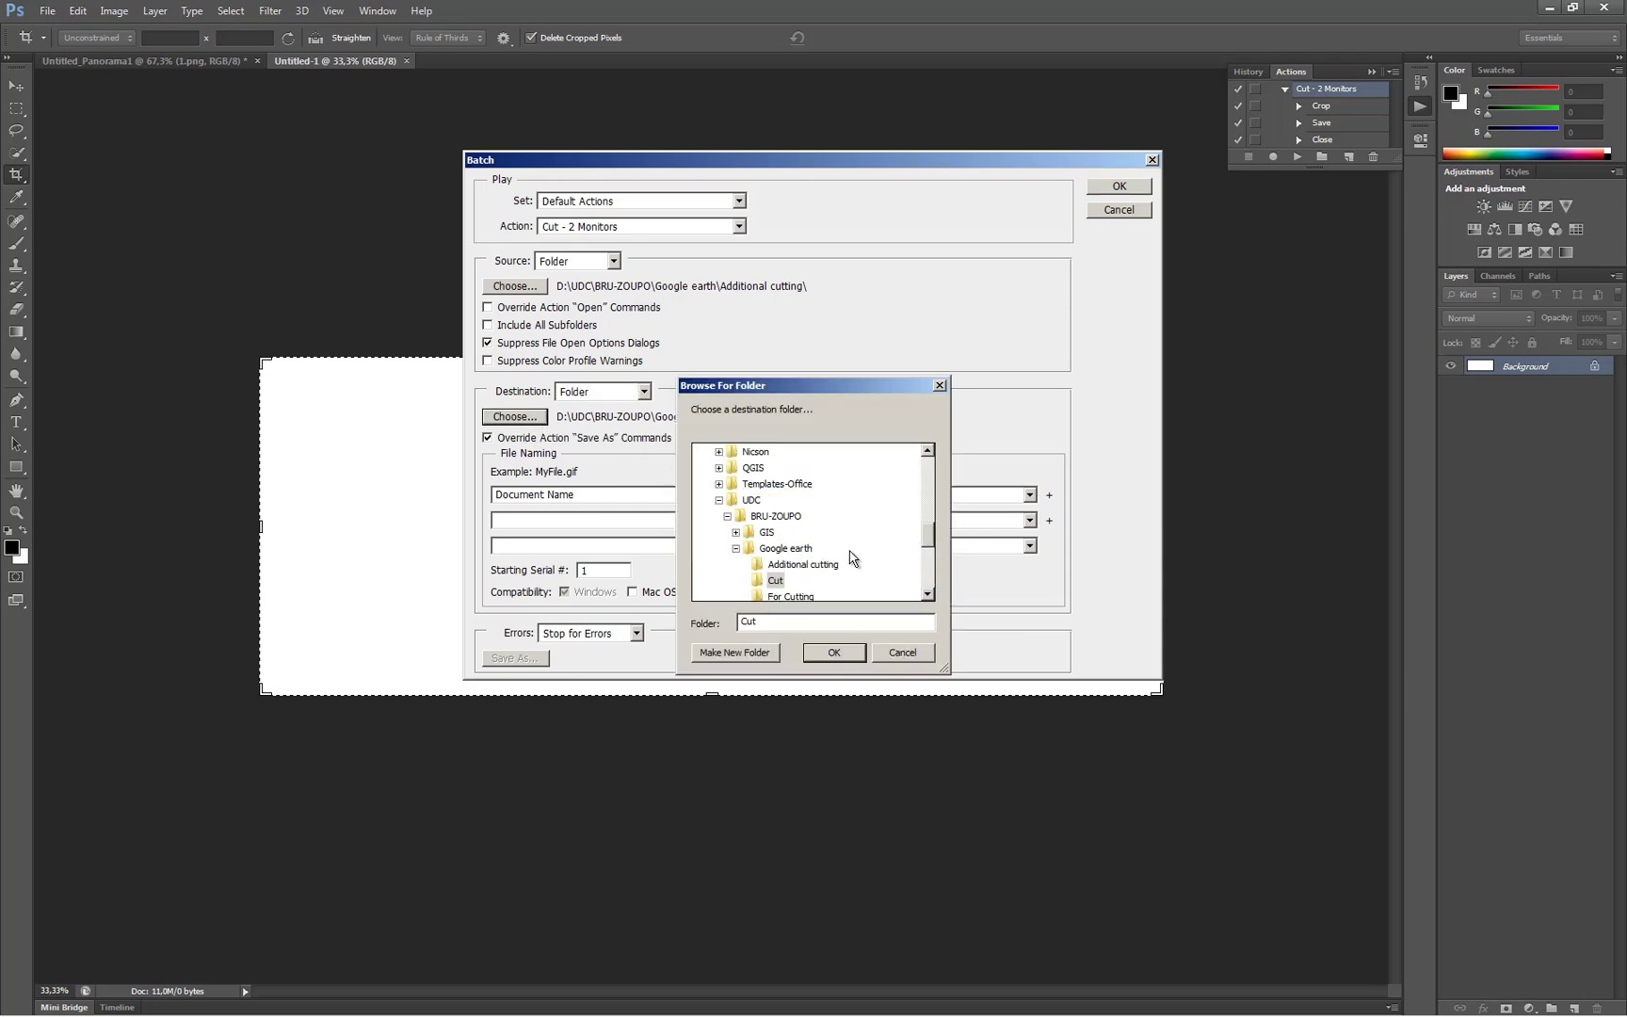
{"action": "left_click", "coordinate": [819, 656]}
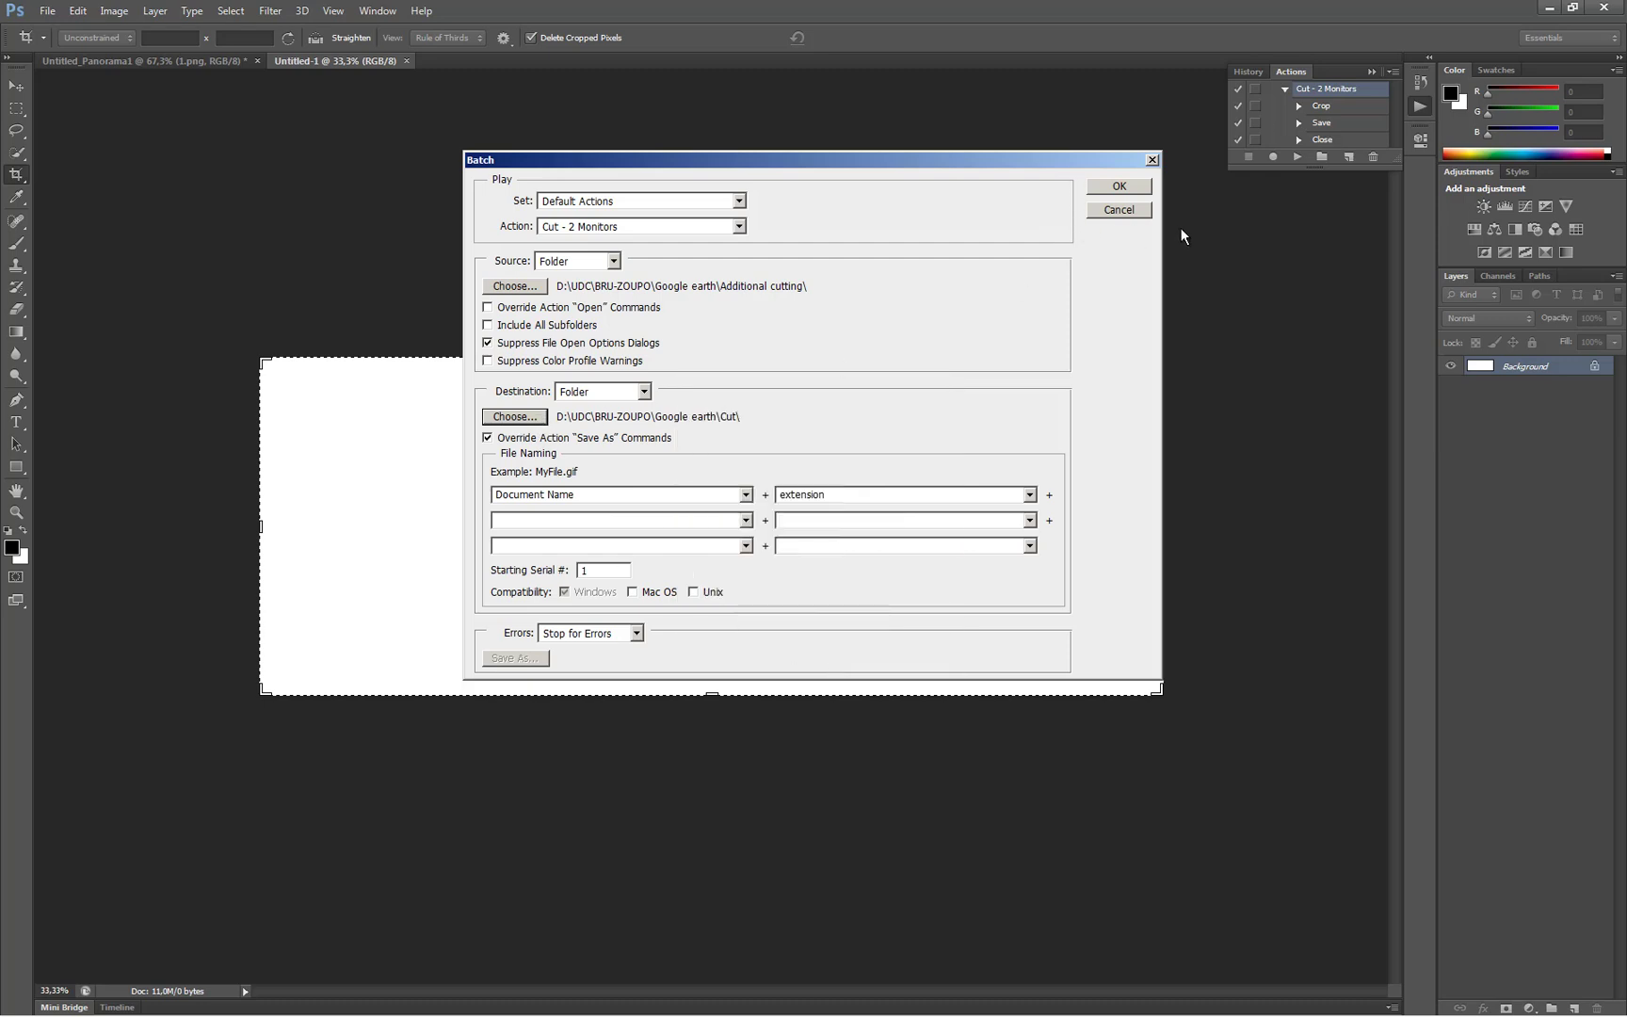
{"action": "left_click", "coordinate": [1143, 189]}
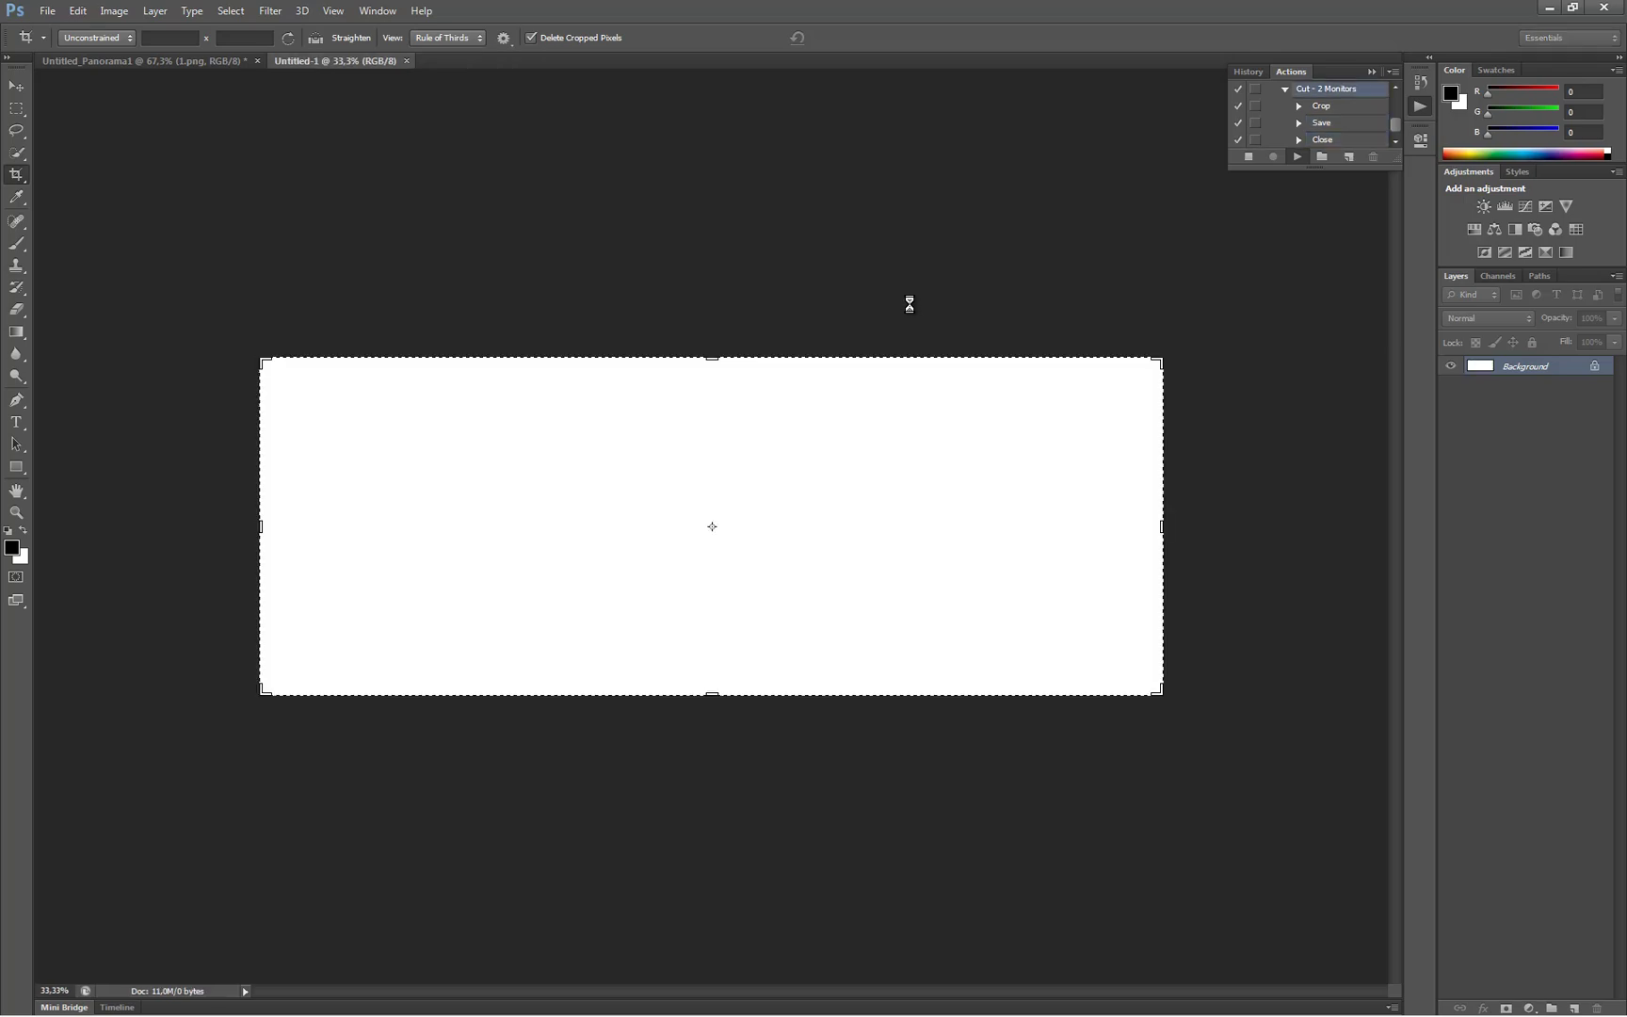
{"action": "left_click", "coordinate": [88, 64]}
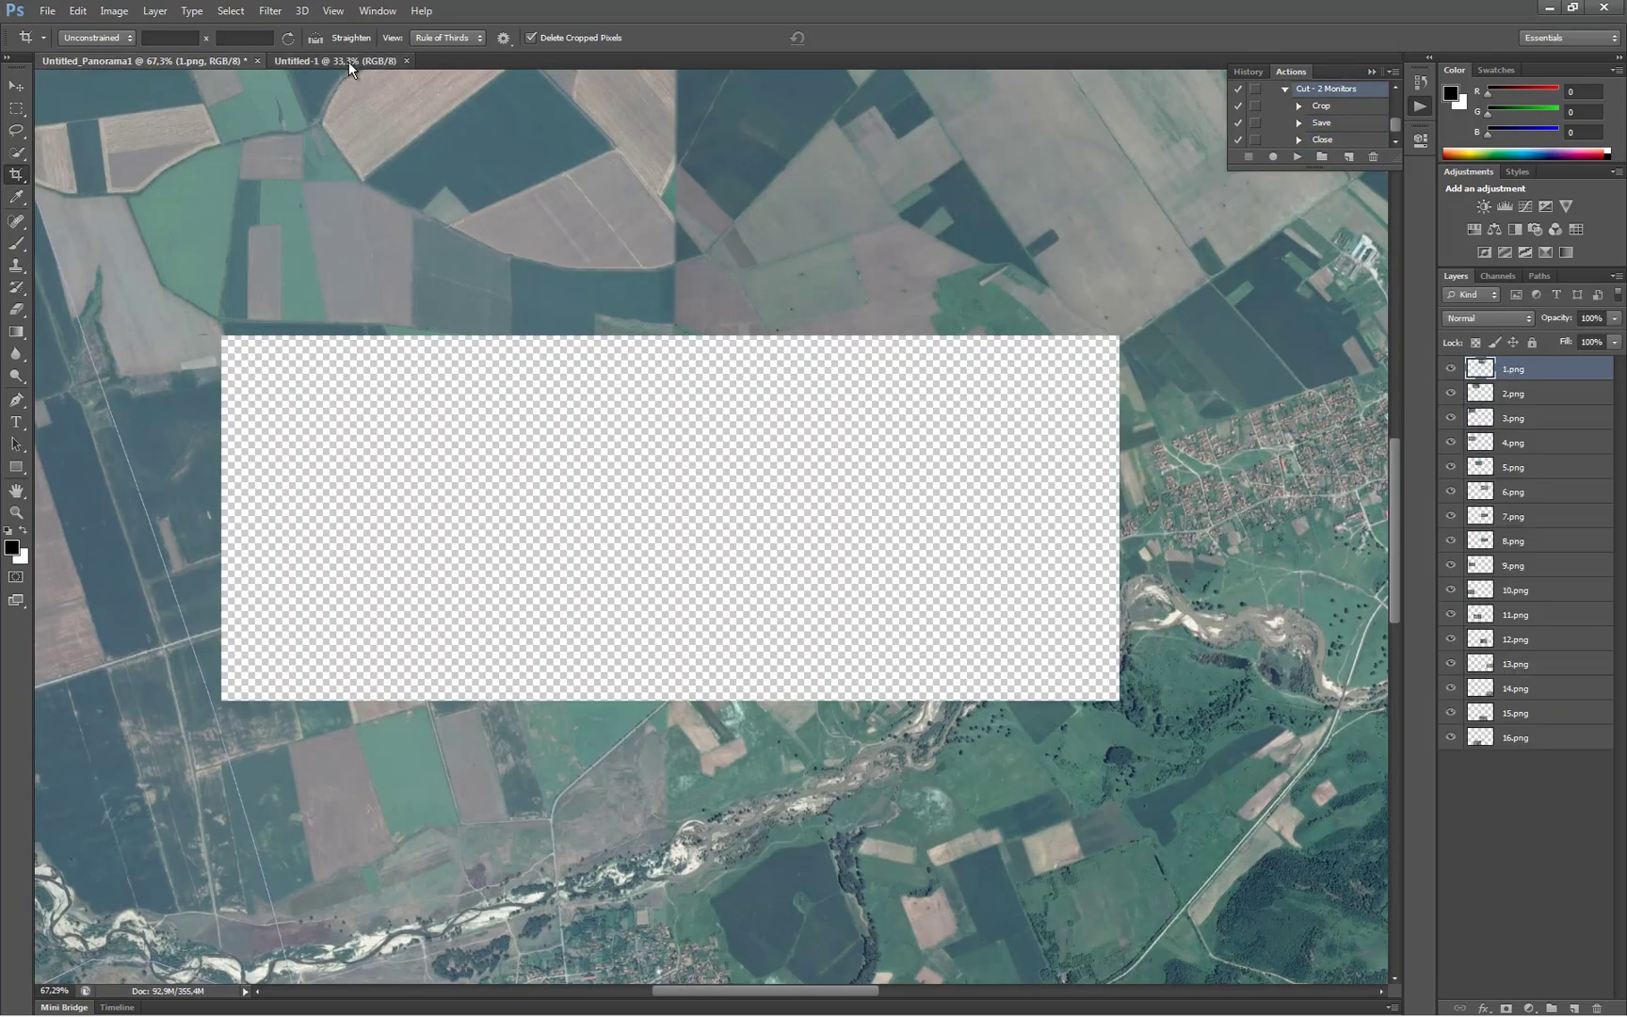
Bring the Untitled-1 document to the front, start Photomerge and choose the Reposition layout.
{"action": "left_click", "coordinate": [349, 61]}
{"action": "left_click", "coordinate": [49, 12]}
{"action": "mouse_move", "coordinate": [202, 322]}
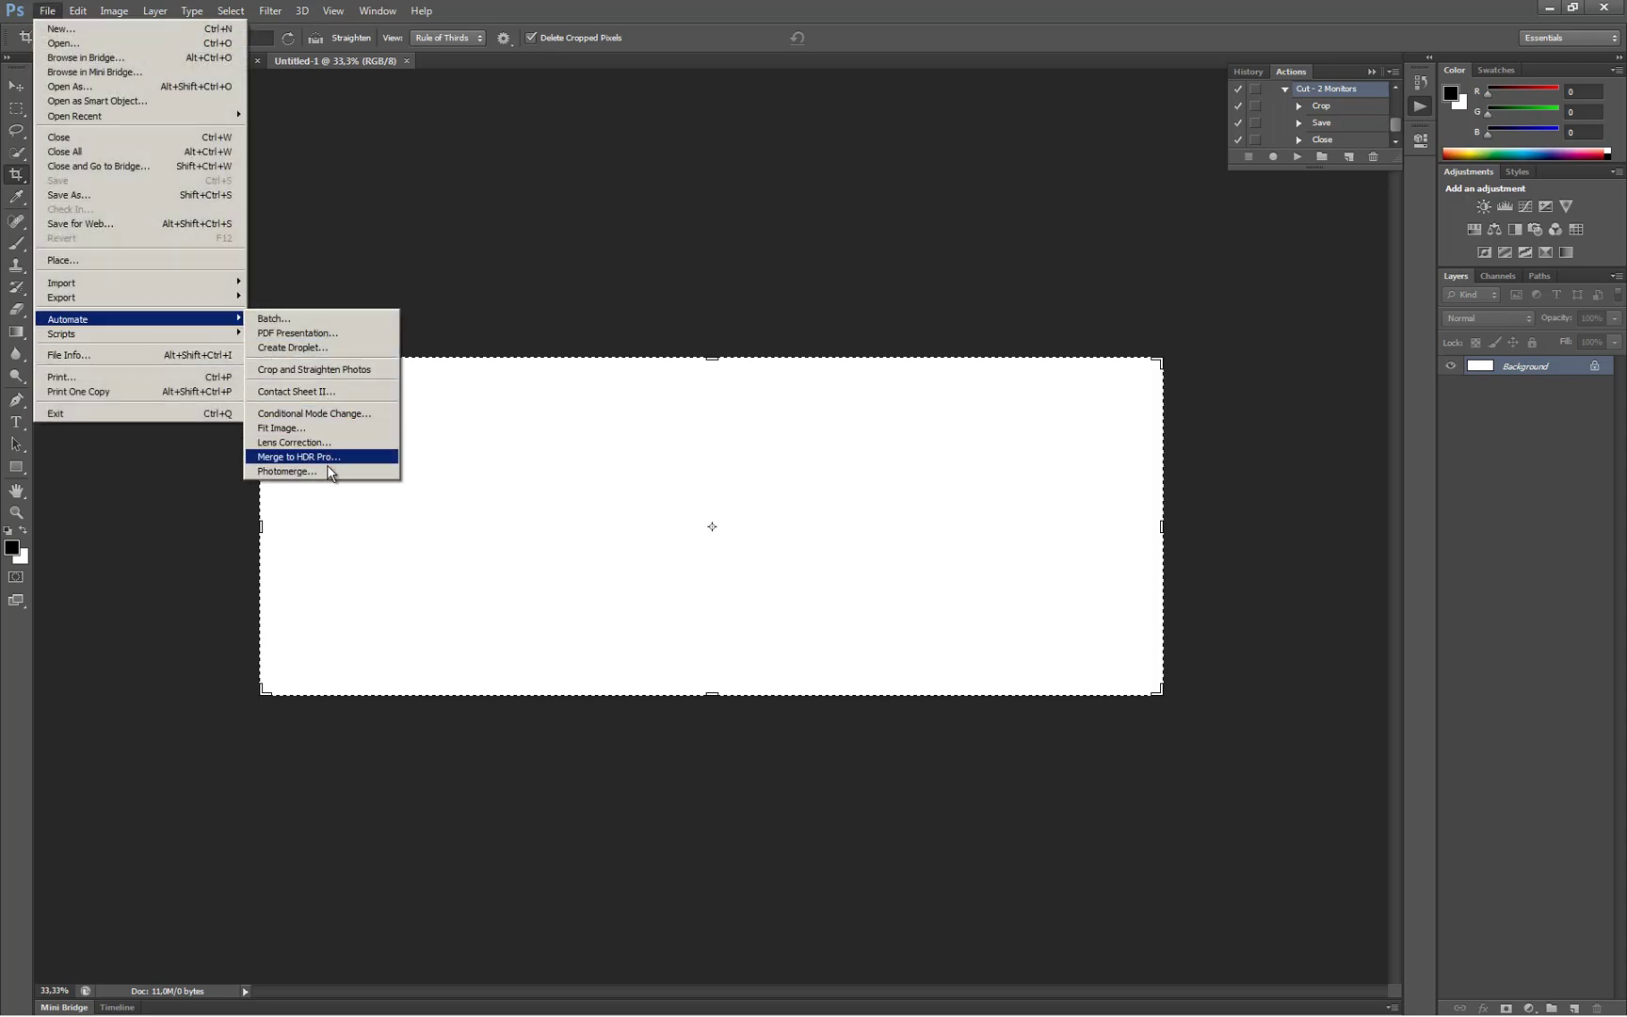
{"action": "key", "text": "Return"}
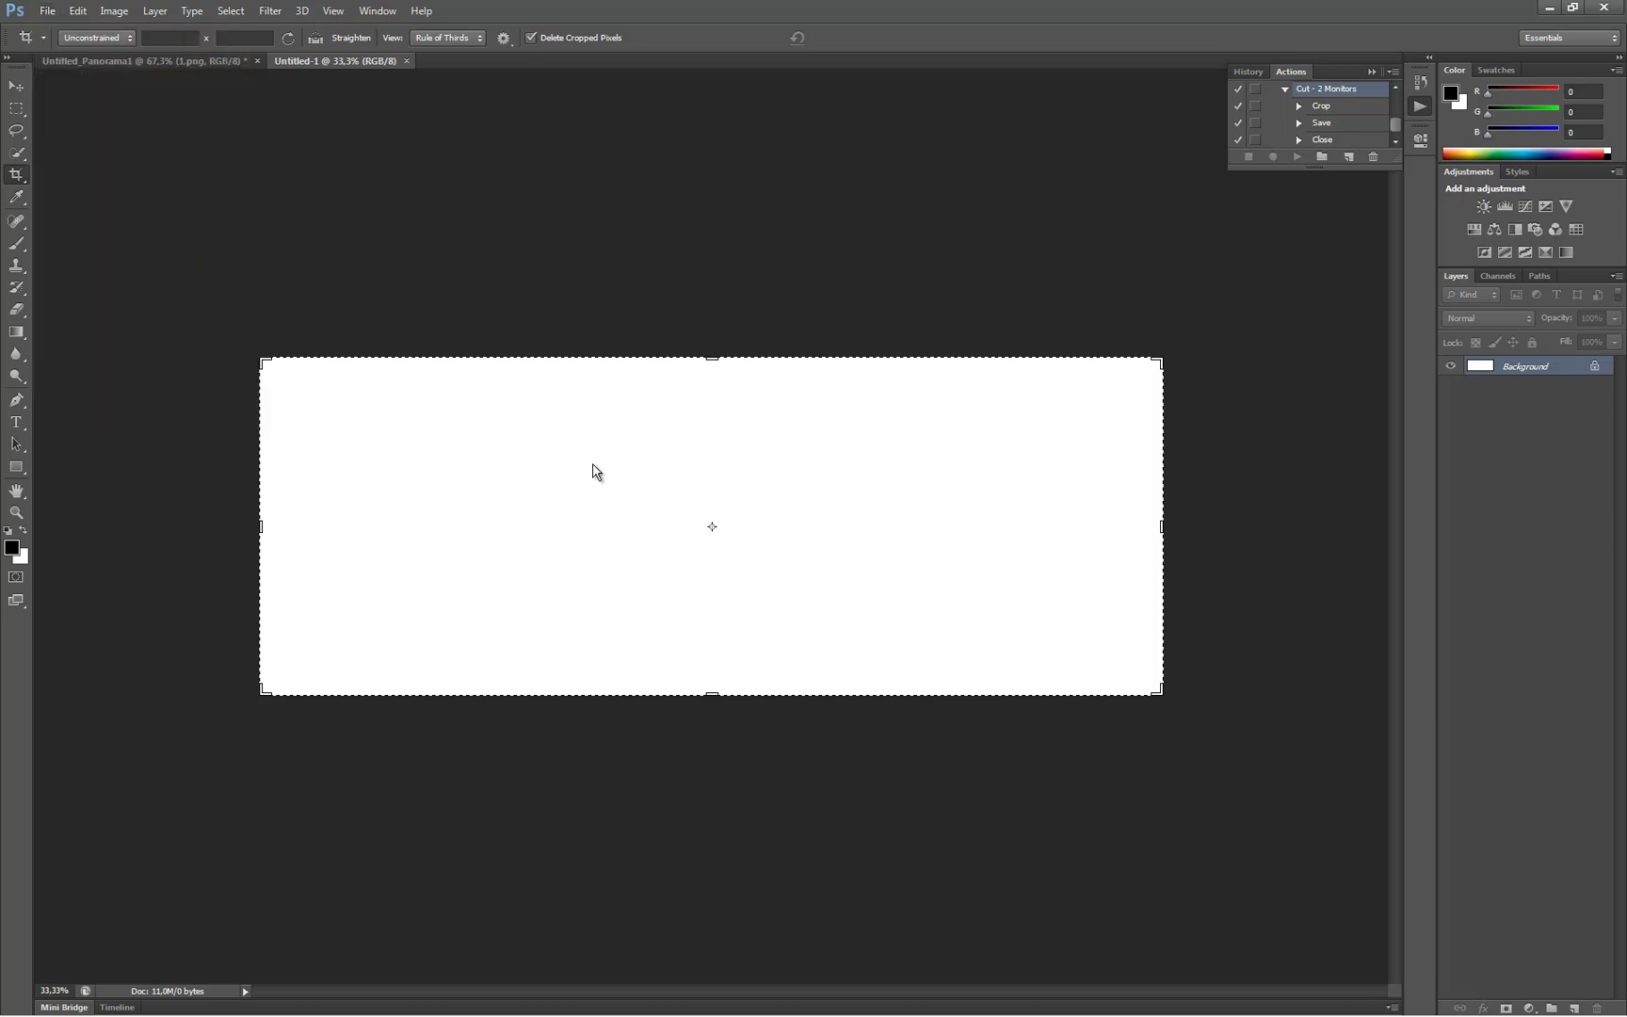
{"action": "left_click", "coordinate": [607, 617]}
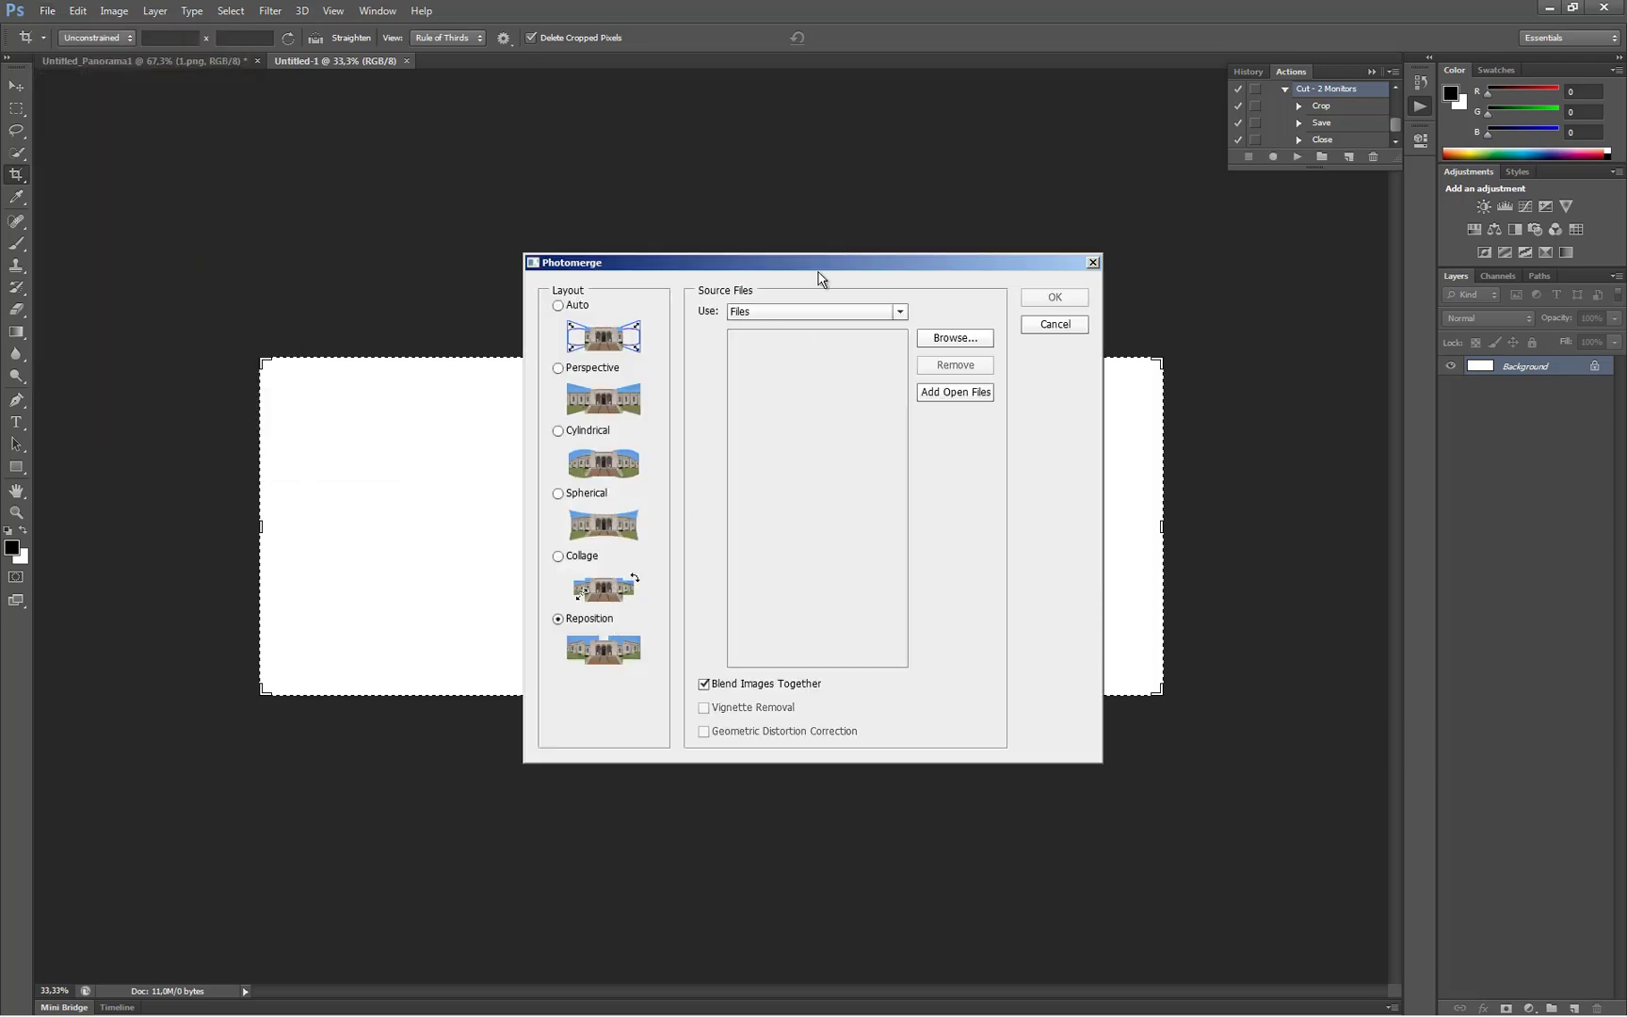
Add 16-1.png through 16-6.png from the Cut folder as Photomerge source files and run the merge.
{"action": "left_click", "coordinate": [899, 311]}
{"action": "left_click", "coordinate": [769, 332]}
{"action": "left_click", "coordinate": [933, 341]}
{"action": "left_click", "coordinate": [600, 388]}
{"action": "scroll", "coordinate": [600, 386], "scroll_direction": "down", "scroll_amount": 5}
{"action": "scroll", "coordinate": [607, 372], "scroll_direction": "down", "scroll_amount": 10}
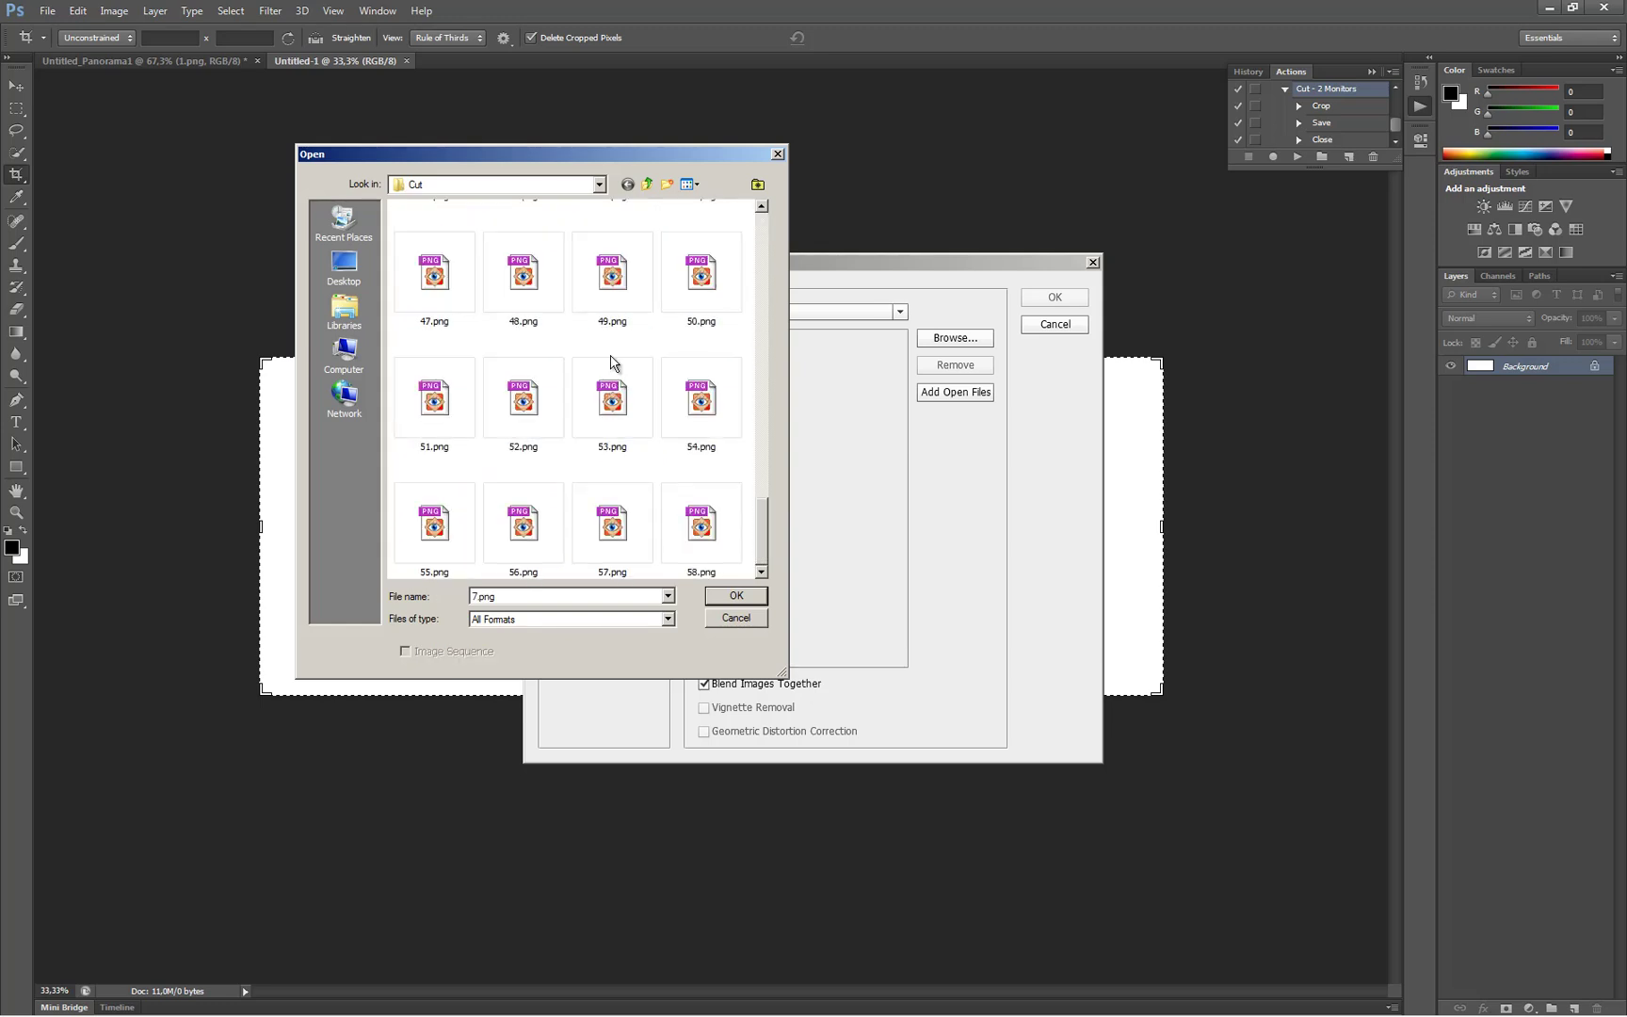
{"action": "scroll", "coordinate": [618, 358], "scroll_direction": "up", "scroll_amount": 6}
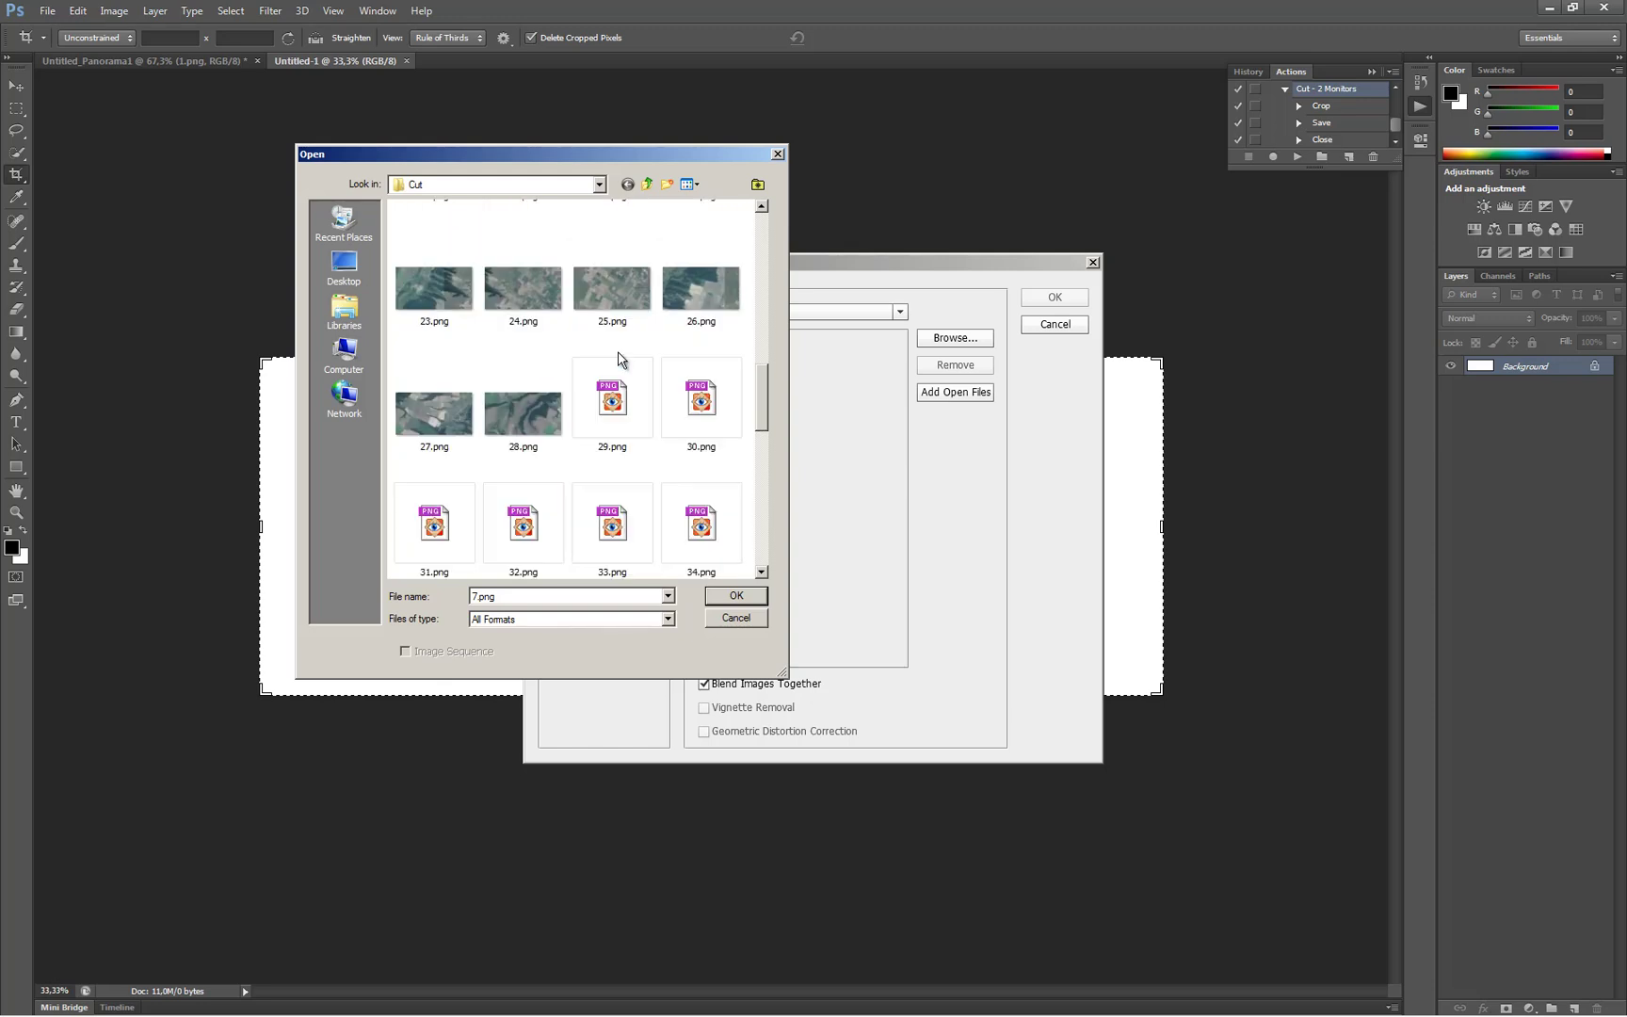
{"action": "scroll", "coordinate": [618, 358], "scroll_direction": "up", "scroll_amount": 3}
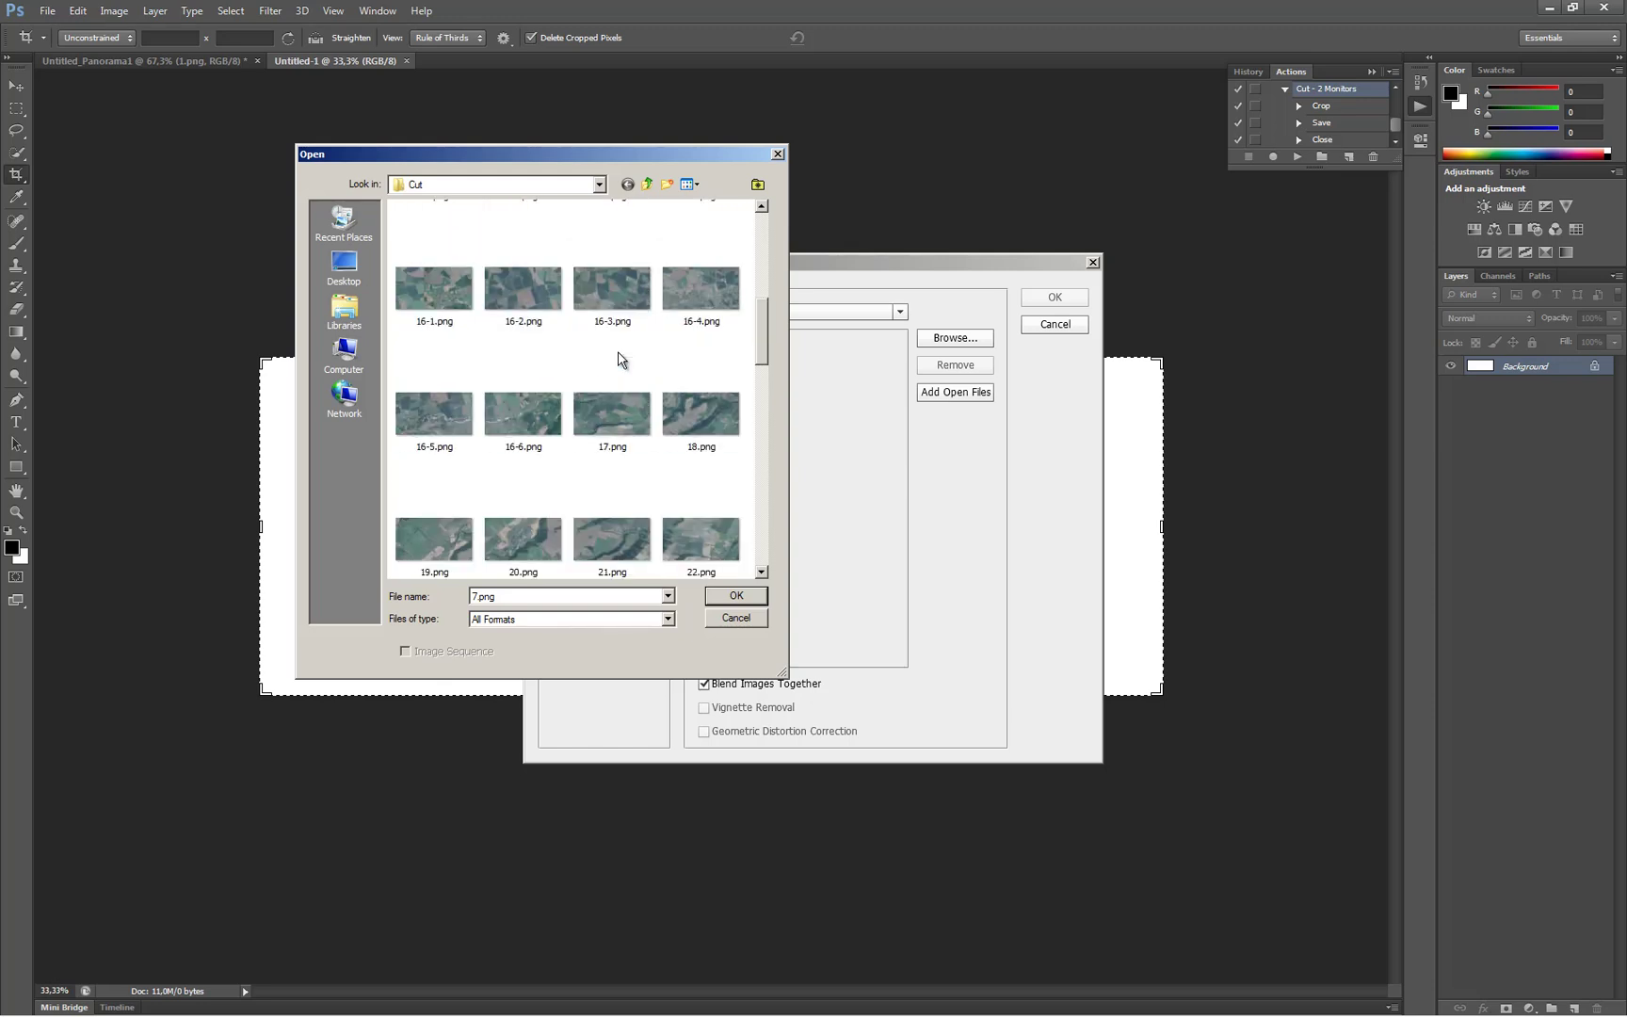
{"action": "left_click", "coordinate": [513, 416]}
{"action": "left_click", "coordinate": [474, 320], "text": "shift"}
{"action": "scroll", "coordinate": [490, 339], "scroll_direction": "up", "scroll_amount": 2}
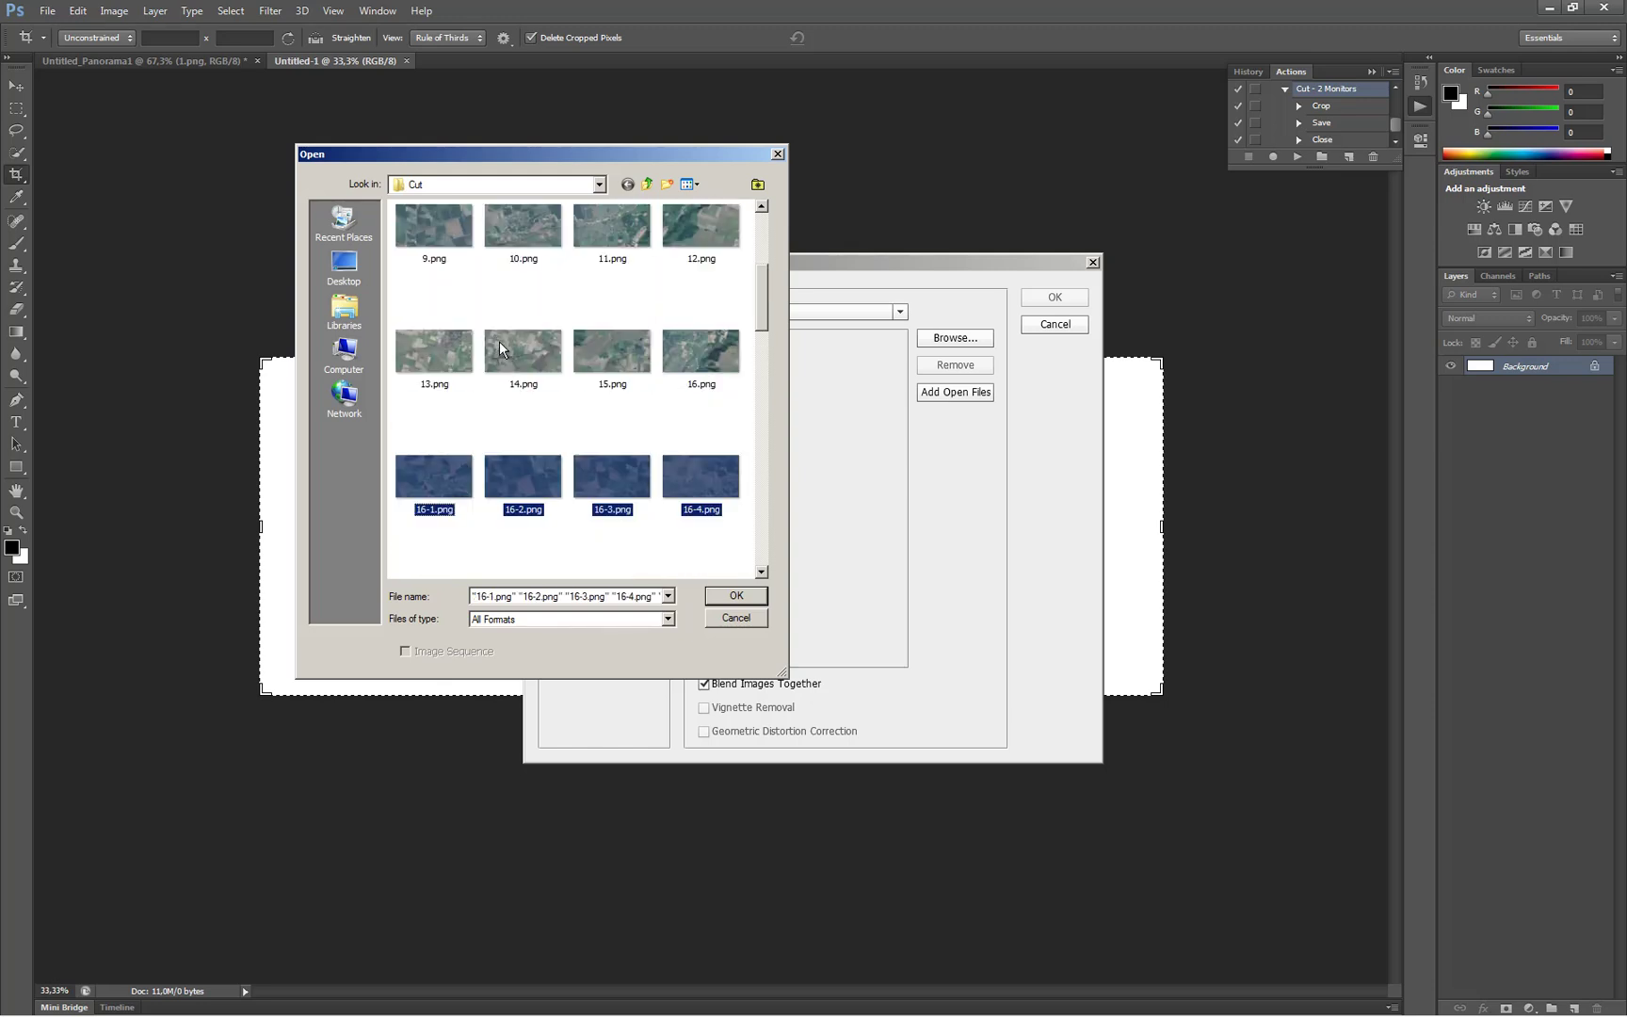
{"action": "scroll", "coordinate": [680, 474], "scroll_direction": "down", "scroll_amount": 2}
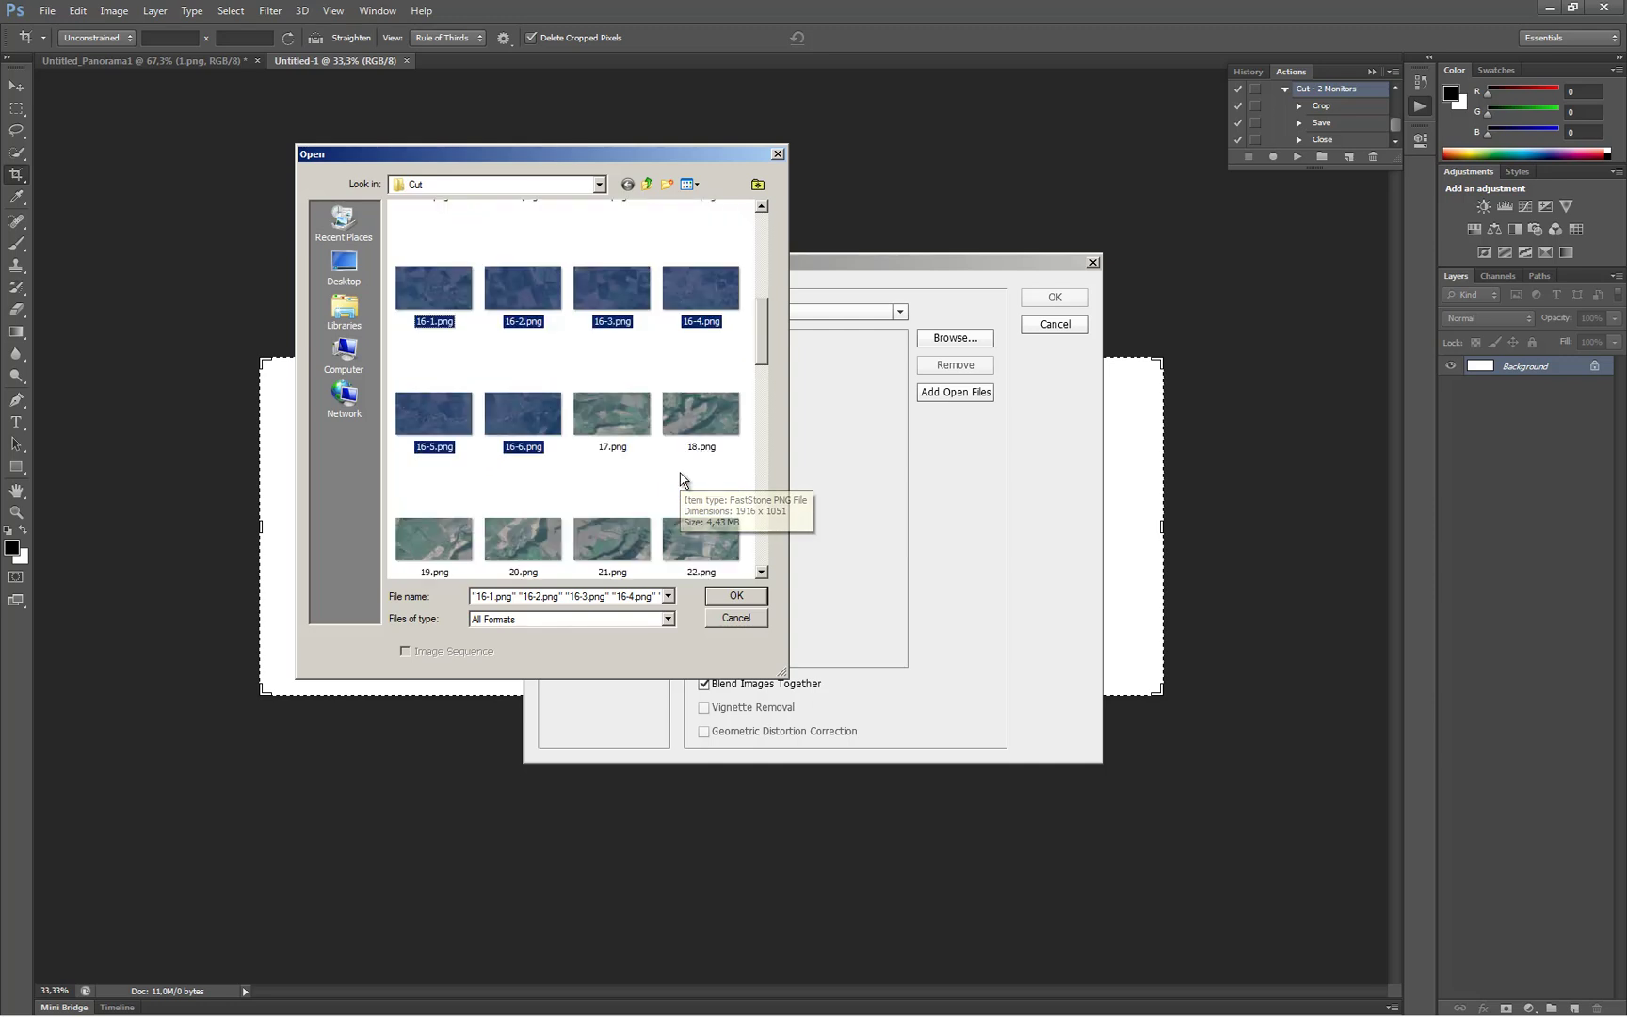
{"action": "left_click", "coordinate": [736, 596]}
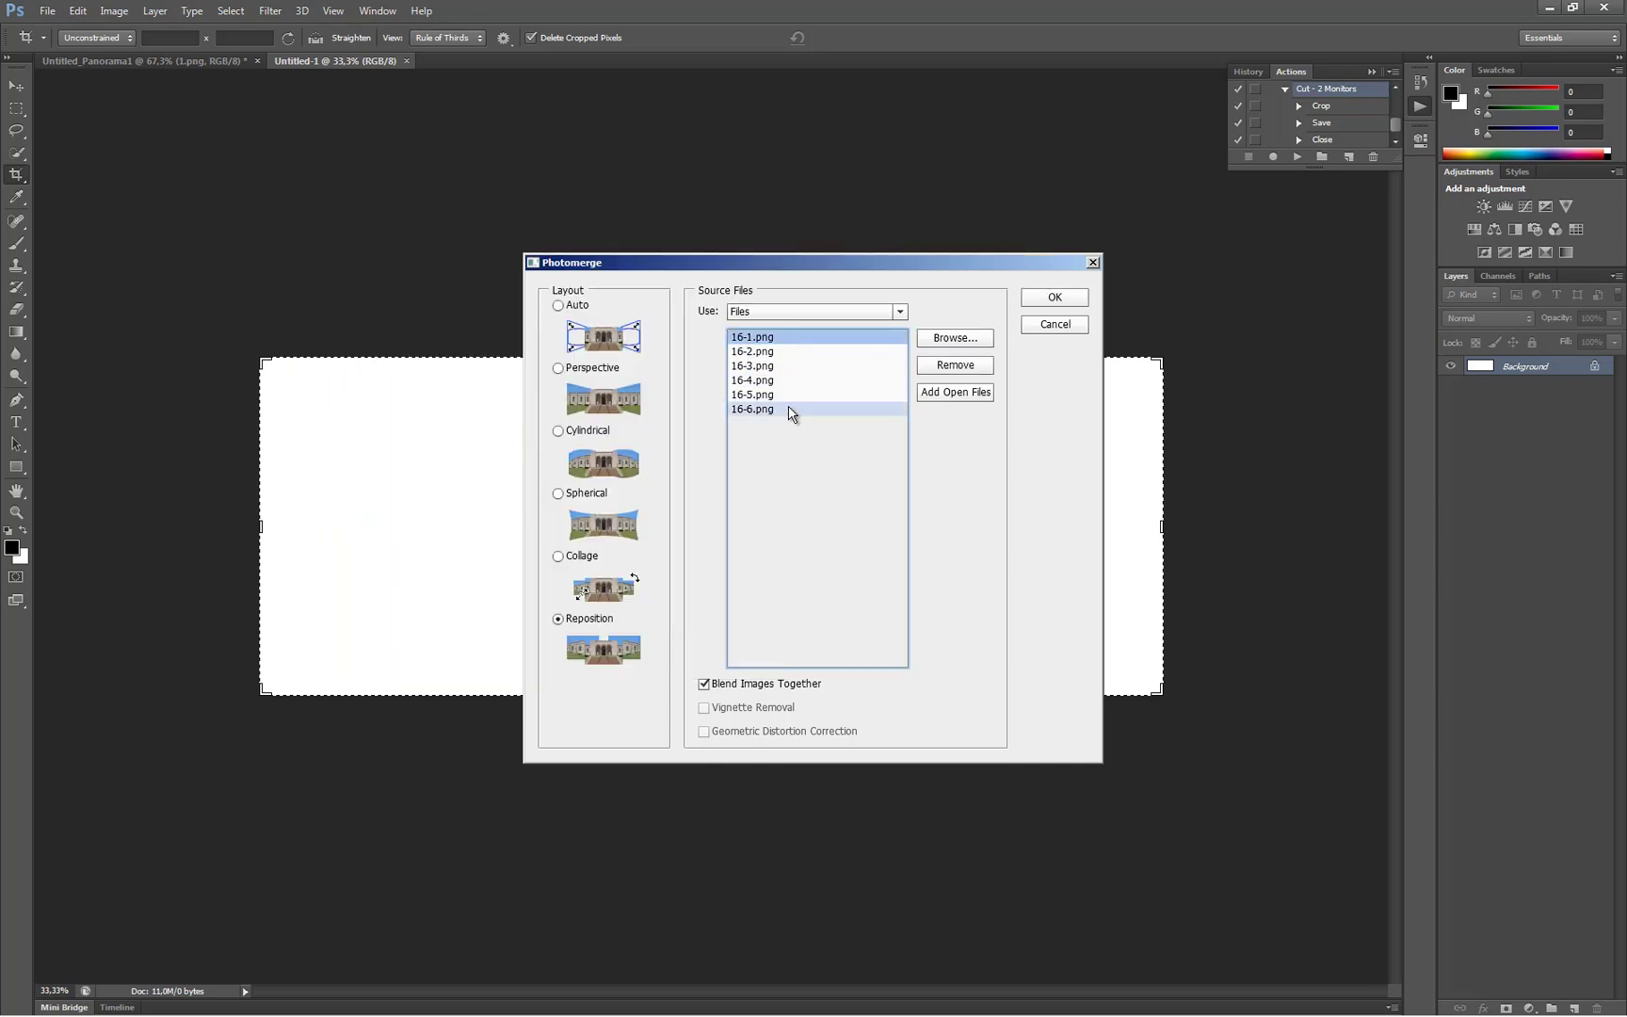
{"action": "left_click", "coordinate": [789, 410], "text": "shift"}
{"action": "left_click", "coordinate": [1045, 299]}
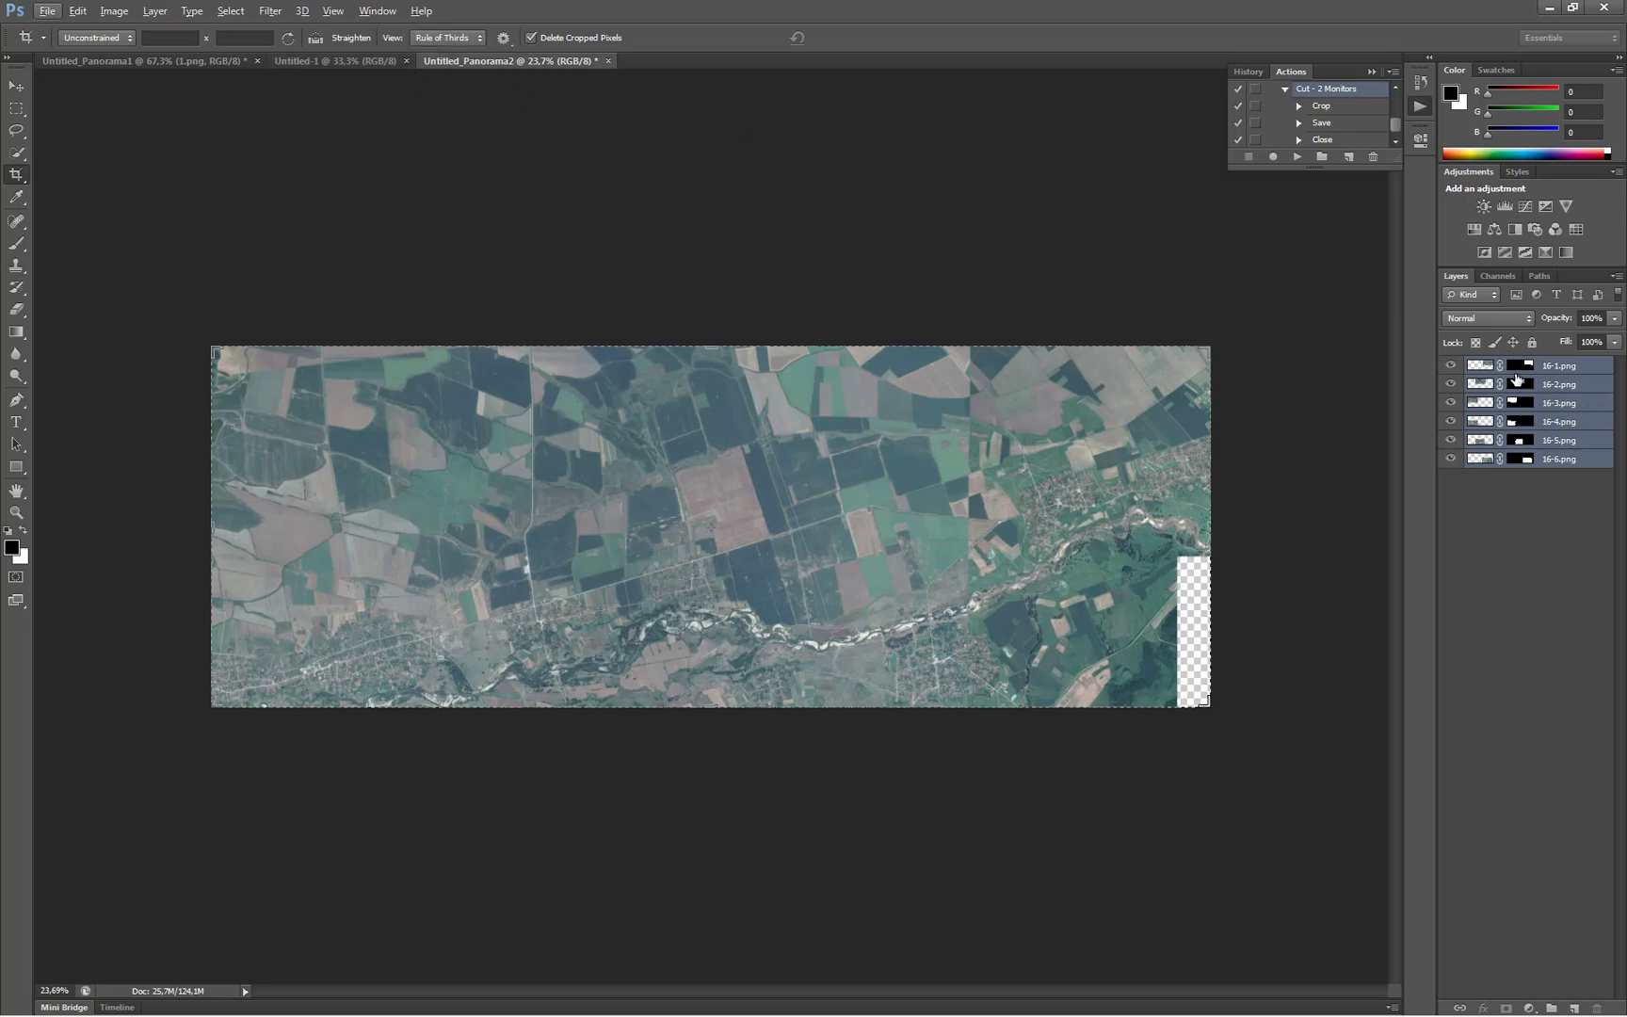
Merge the six selected panorama layers into a single layer after undoing a trial duplication of them.
{"action": "key", "text": "ctrl+j"}
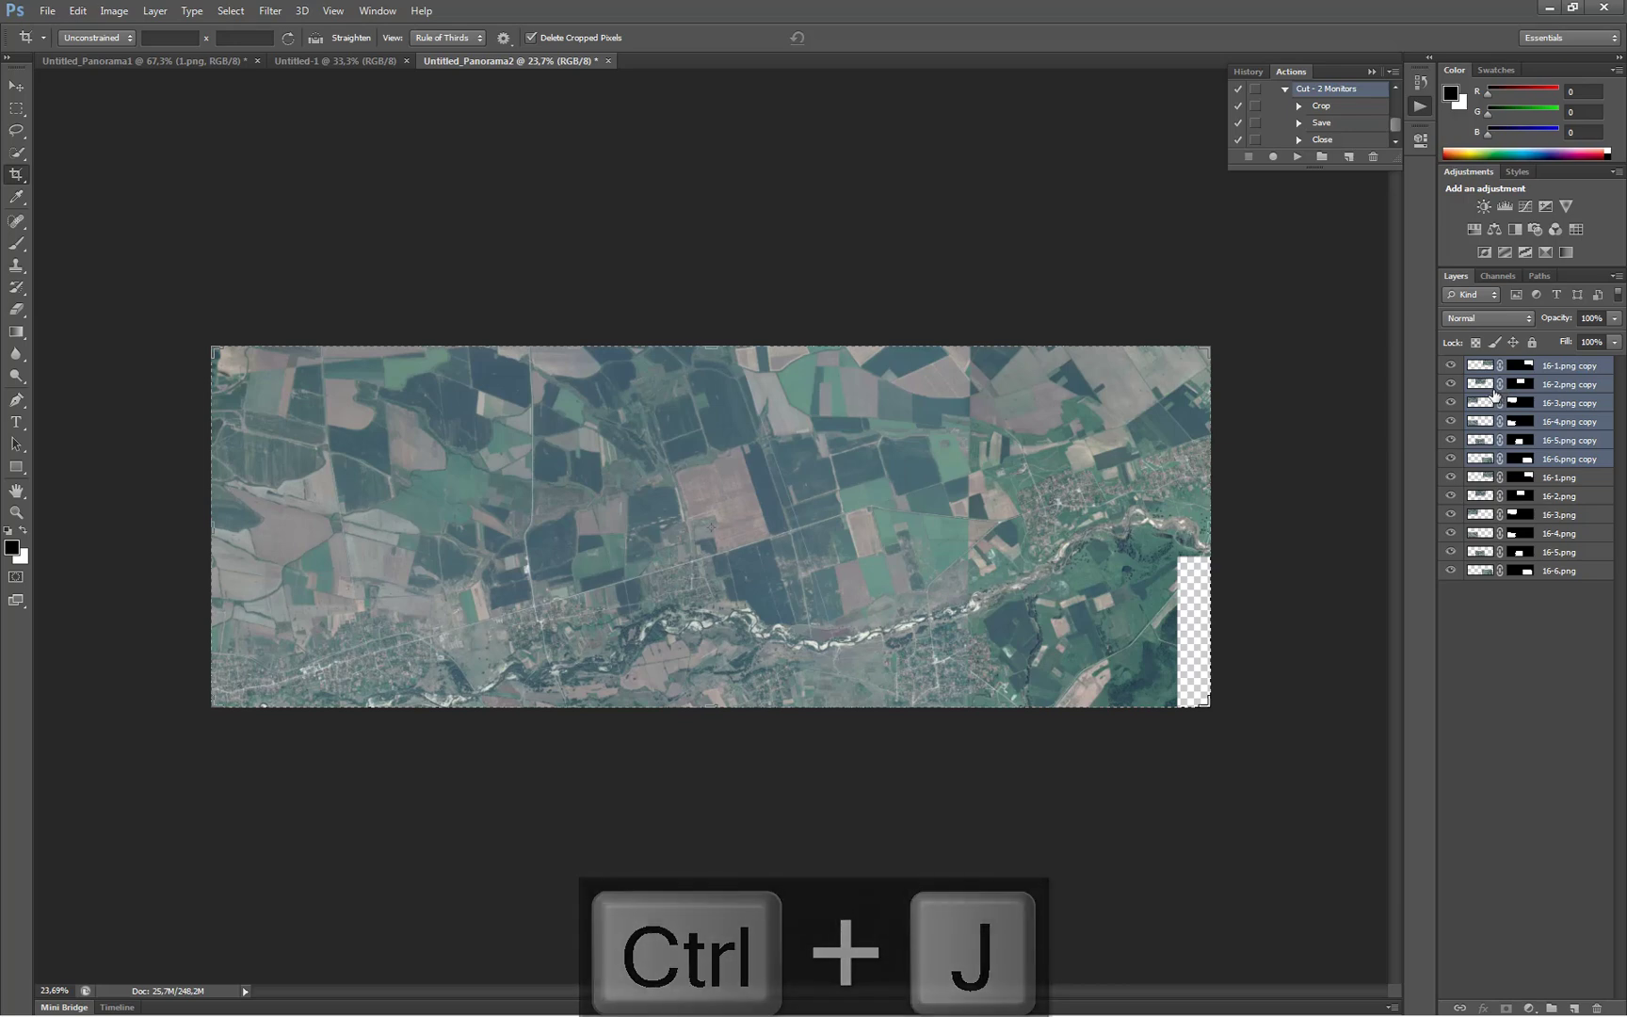
{"action": "key", "text": "ctrl+z"}
{"action": "key", "text": "ctrl+e"}
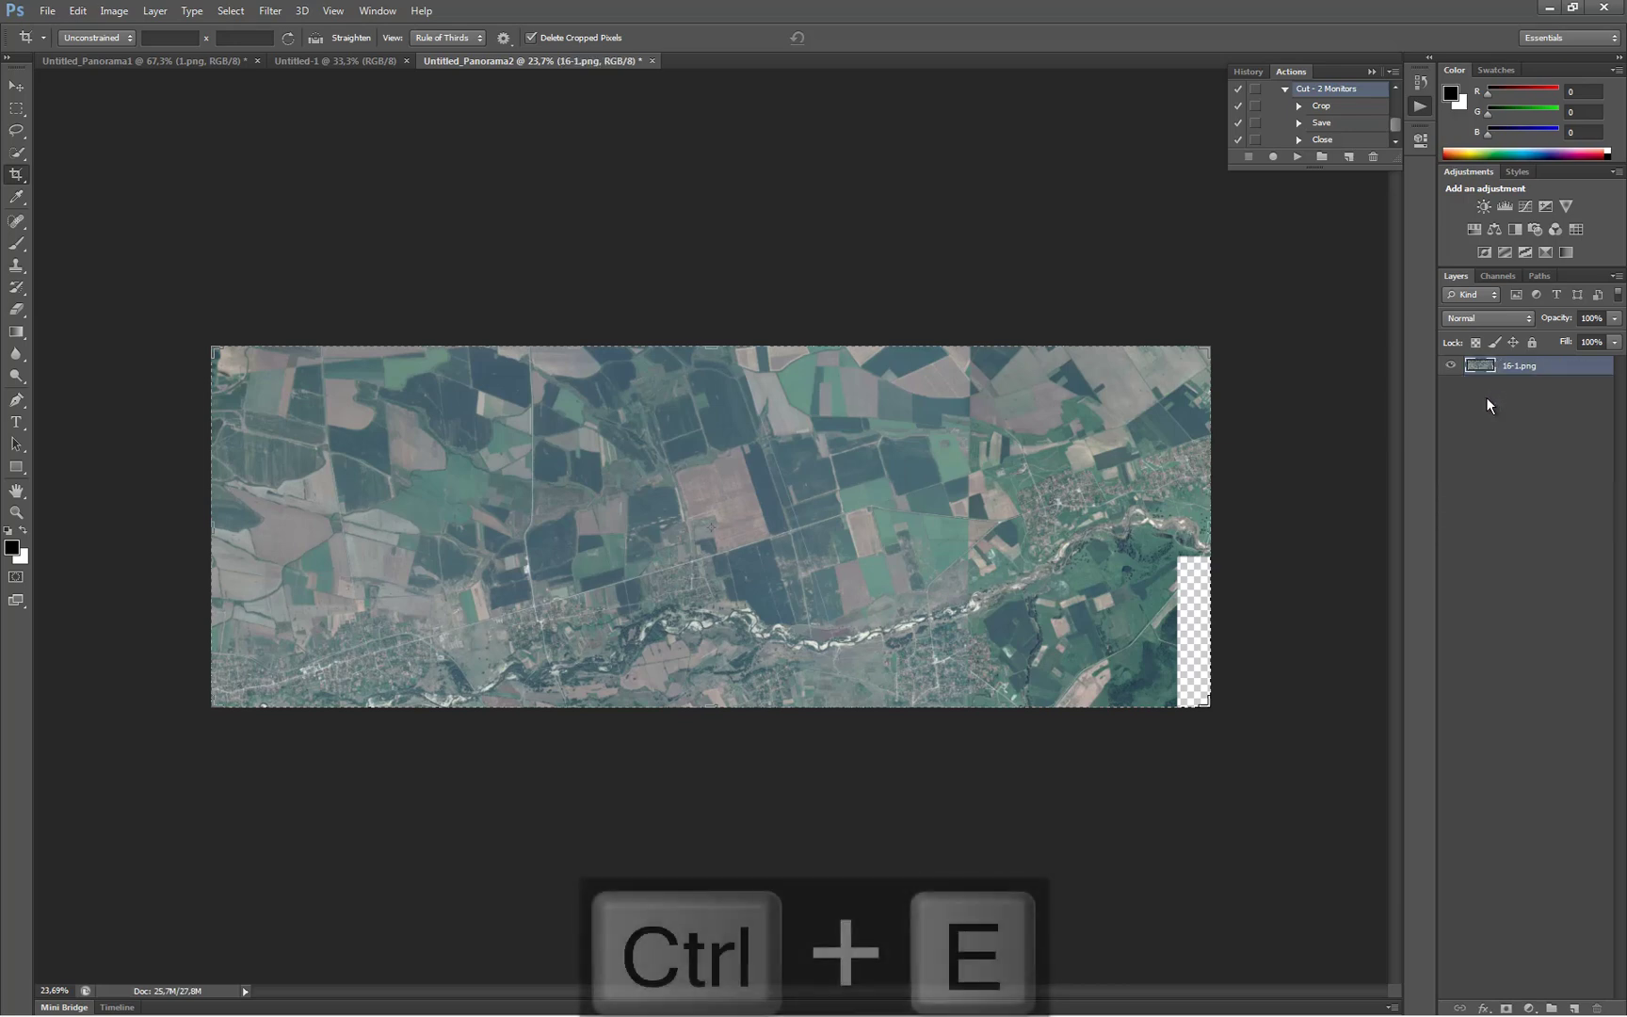
Copy the merged 16-1.png layer into Untitled_Panorama1 with the Move tool and place it over the transparent gap.
{"action": "left_click", "coordinate": [18, 88]}
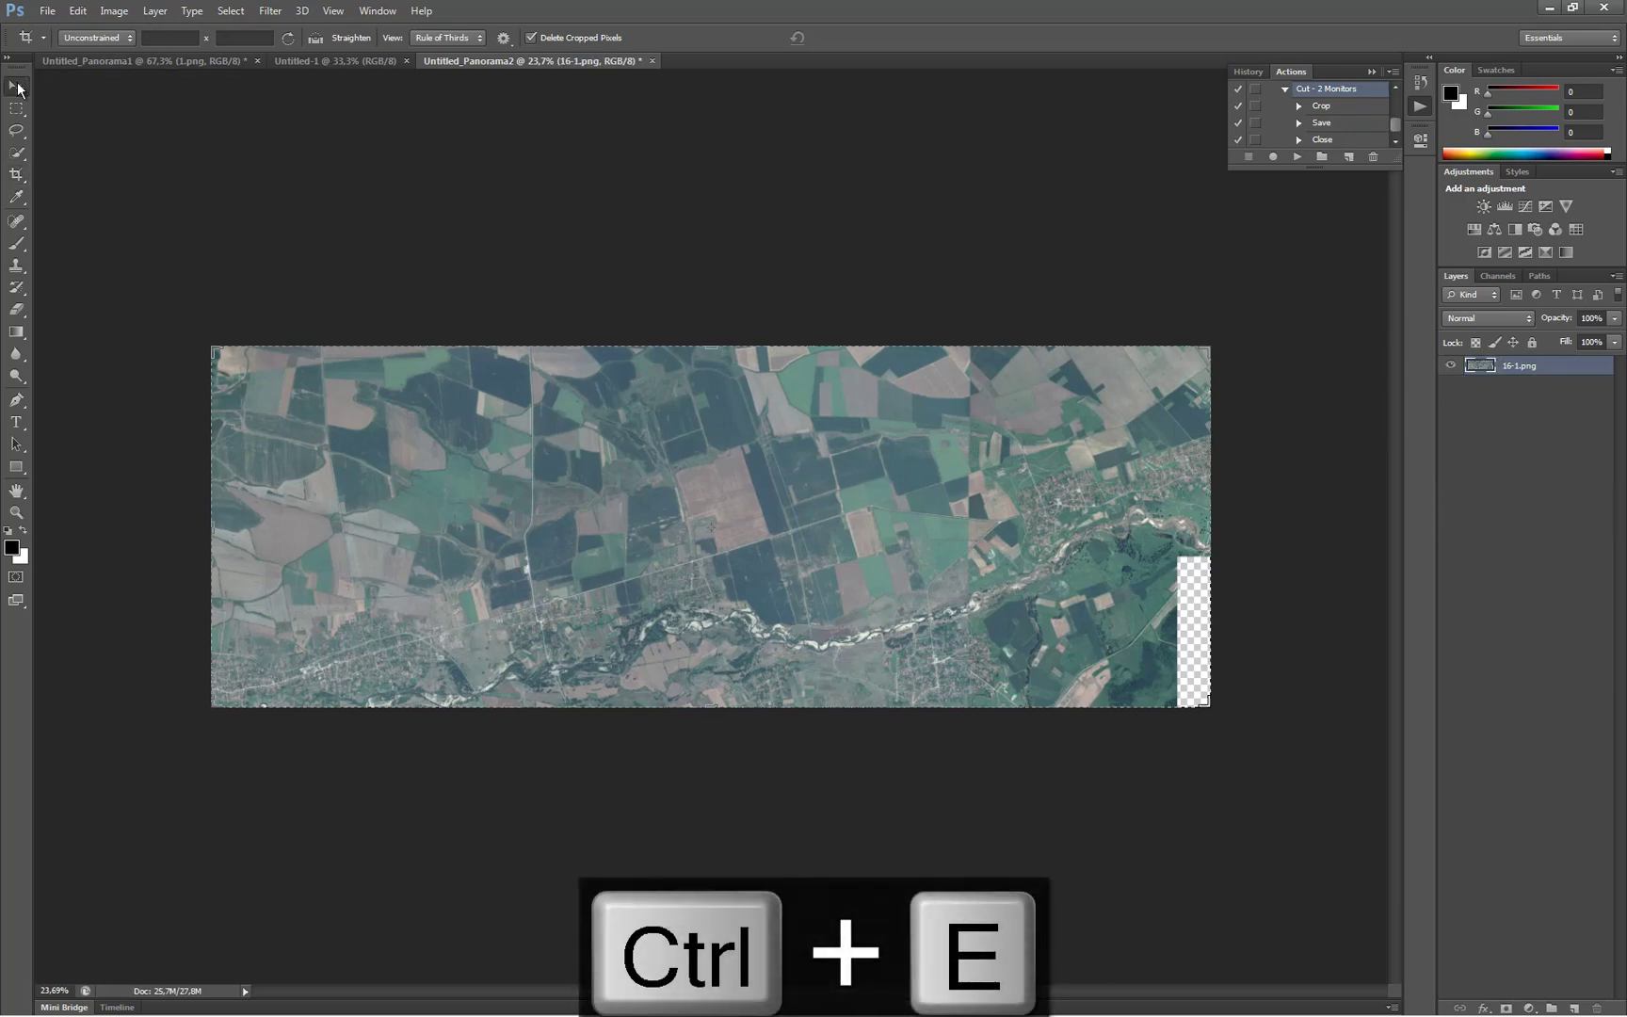
{"action": "left_click_drag", "start_coordinate": [916, 457], "coordinate": [715, 443]}
{"action": "scroll", "coordinate": [818, 487], "scroll_direction": "down", "scroll_amount": 3, "text": "alt"}
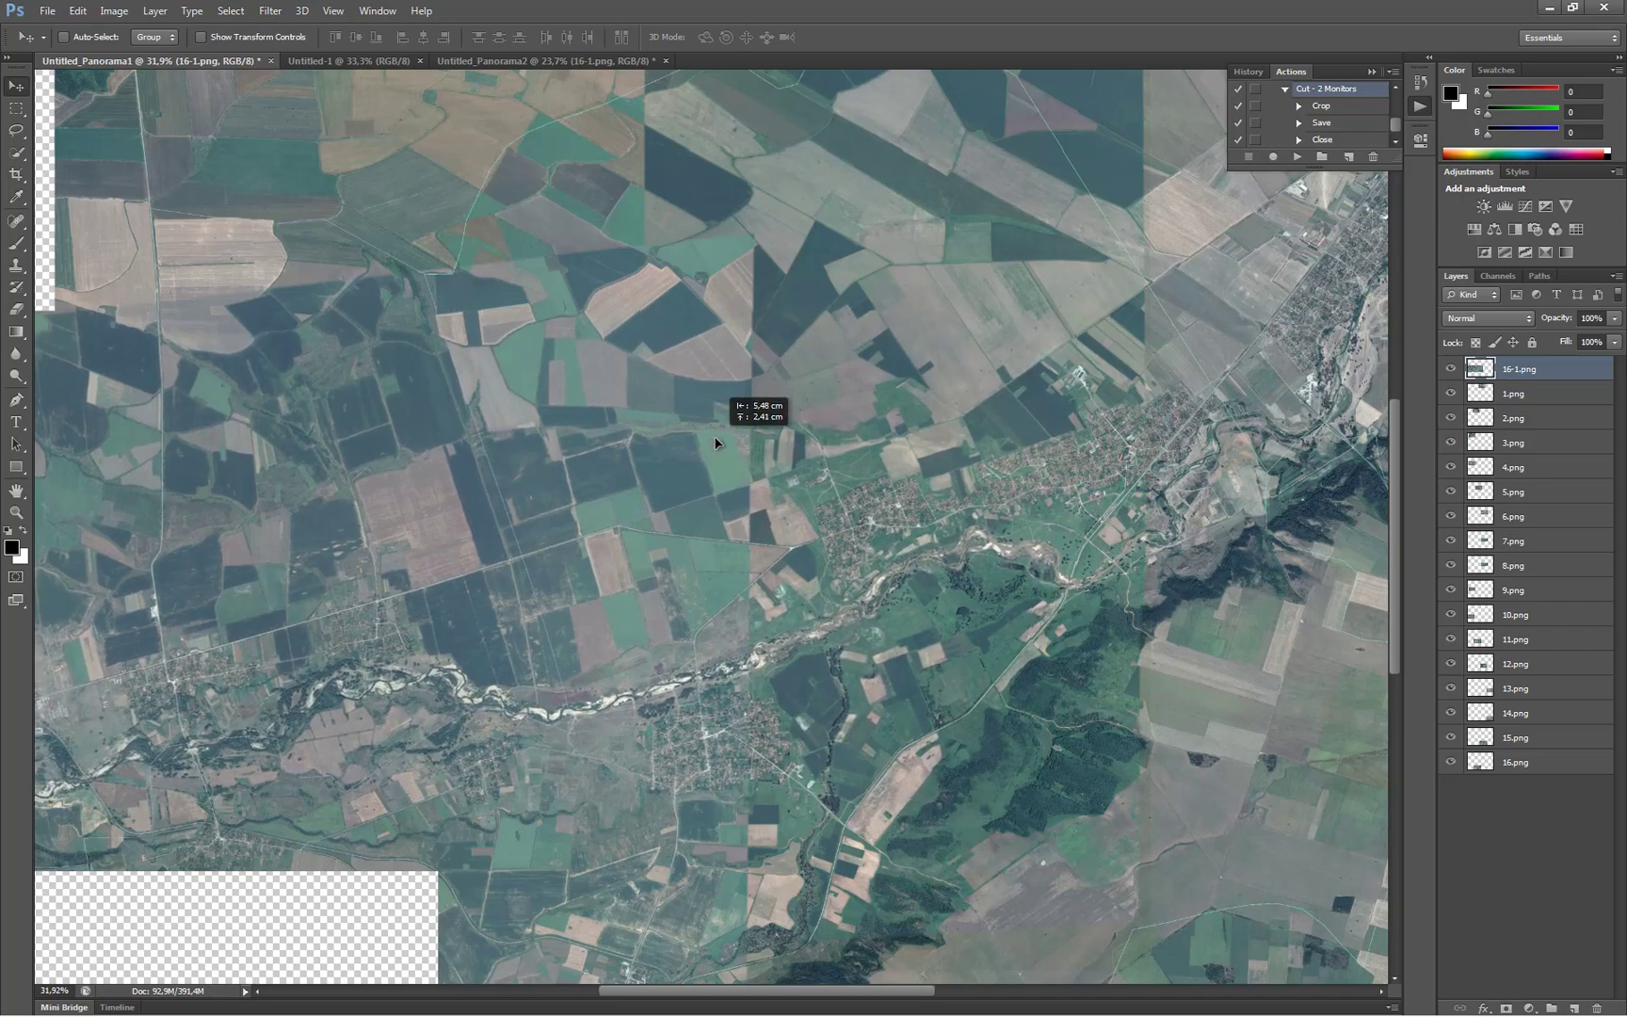
{"action": "left_click_drag", "start_coordinate": [716, 443], "coordinate": [715, 443]}
{"action": "scroll", "coordinate": [897, 450], "scroll_direction": "down", "scroll_amount": 3, "text": "alt"}
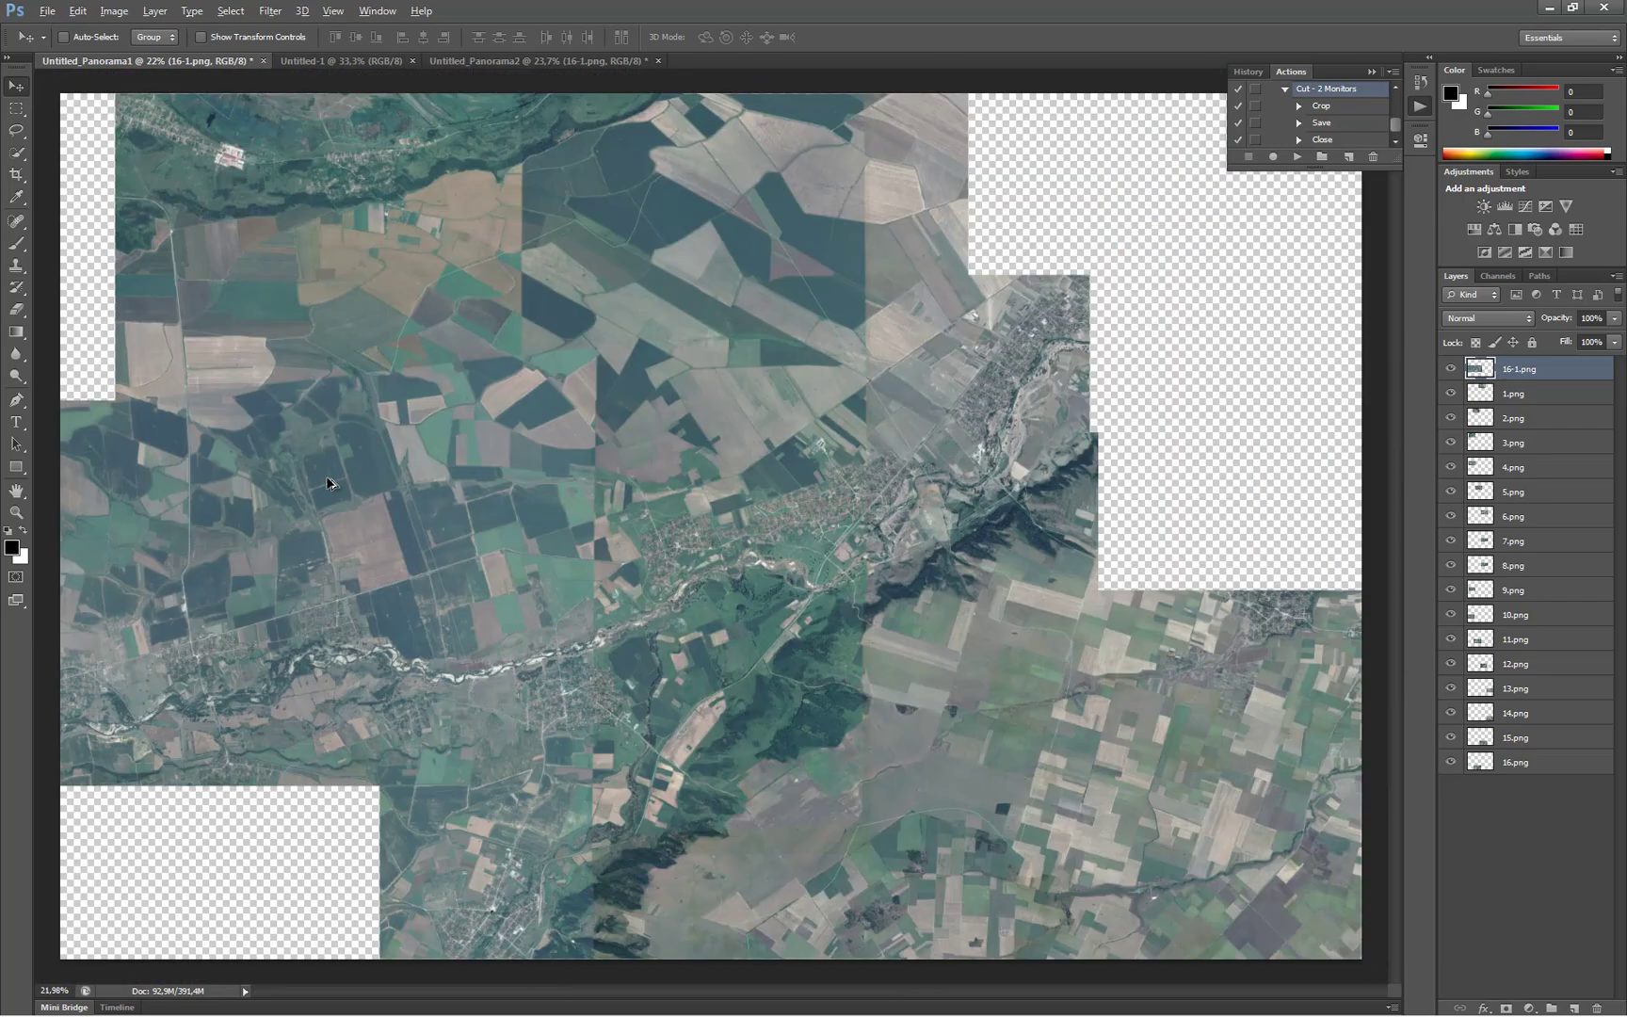
{"action": "scroll", "coordinate": [975, 456], "scroll_direction": "down", "scroll_amount": 2, "text": "alt"}
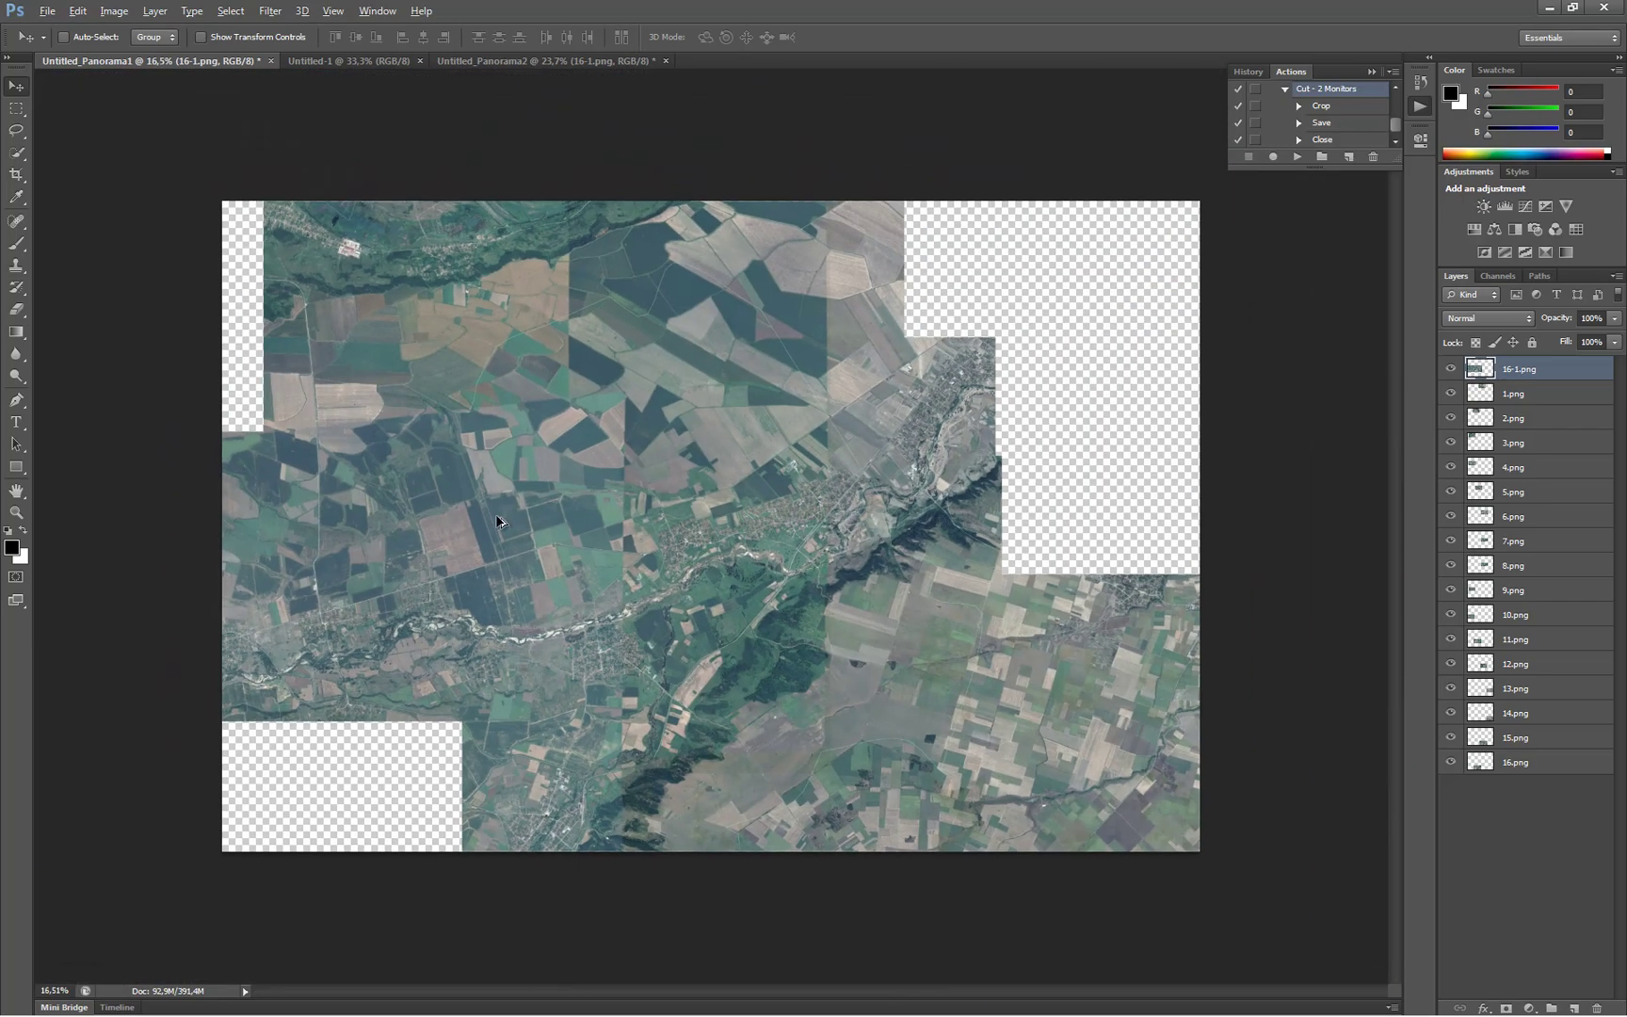
Fine-tune the position of the 16-1.png layer so its roads and fields line up with the surrounding map.
{"action": "scroll", "coordinate": [426, 554], "scroll_direction": "up", "scroll_amount": 6, "text": "alt"}
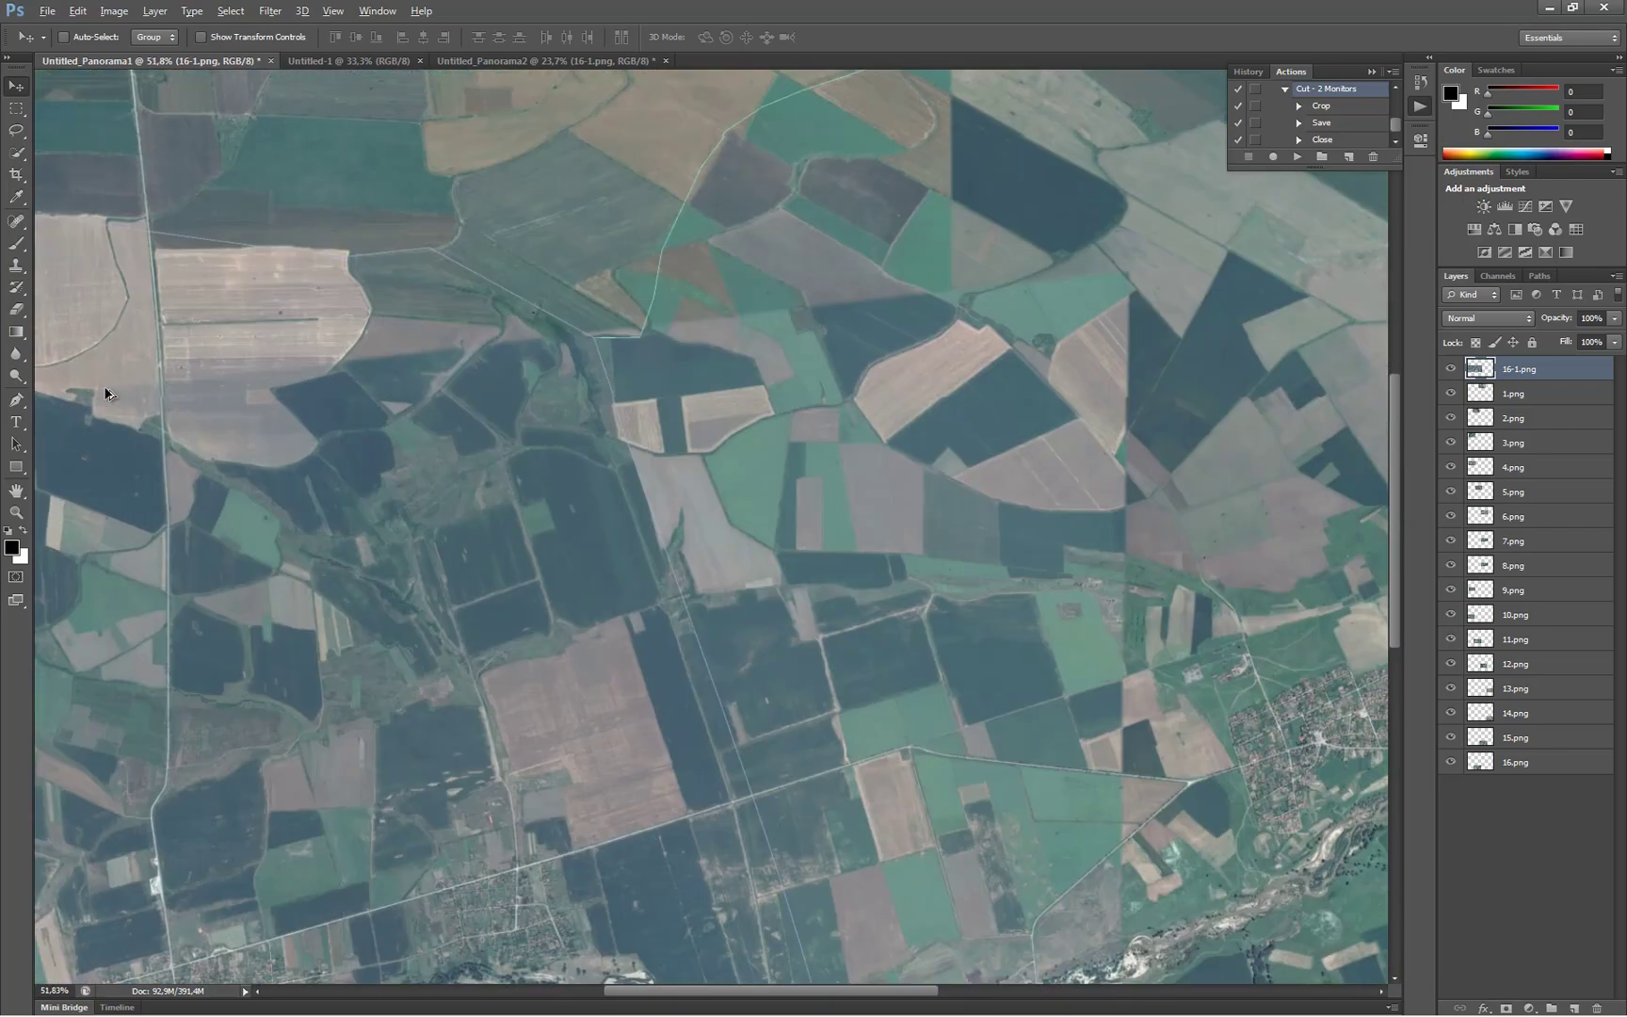
{"action": "scroll", "coordinate": [106, 394], "scroll_direction": "up", "scroll_amount": 7, "text": "alt"}
{"action": "left_click_drag", "start_coordinate": [362, 533], "coordinate": [373, 534]}
{"action": "scroll", "coordinate": [319, 469], "scroll_direction": "down", "scroll_amount": 5, "text": "alt"}
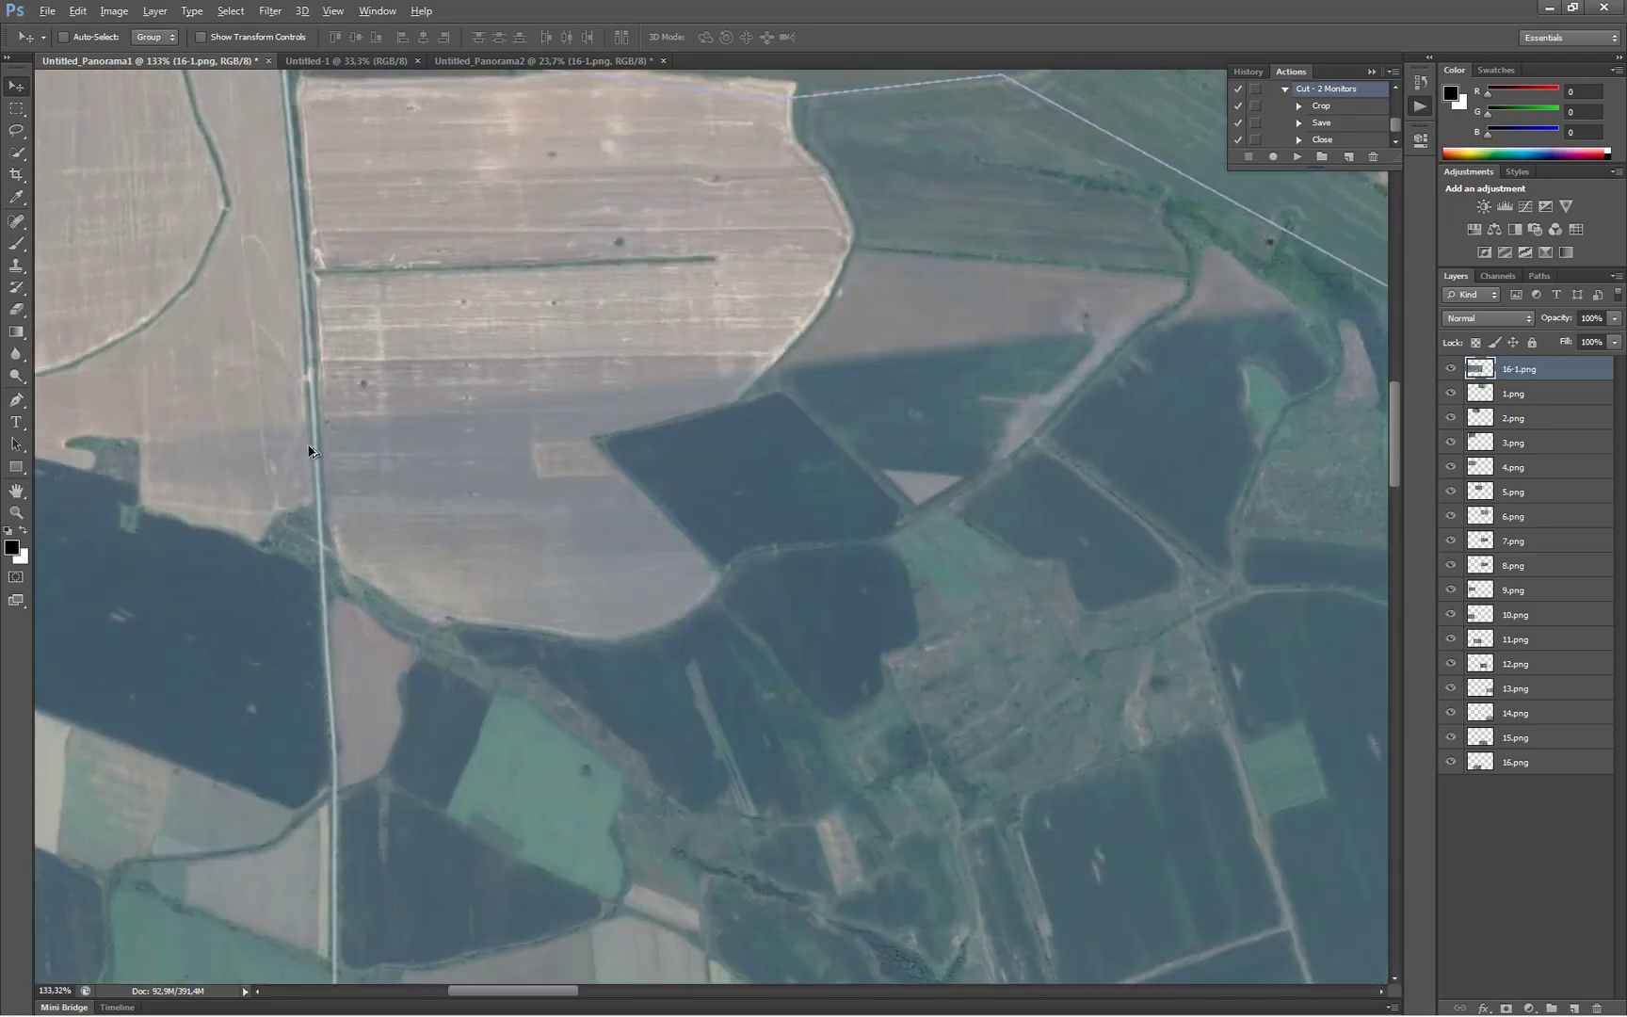
{"action": "scroll", "coordinate": [309, 451], "scroll_direction": "down", "scroll_amount": 7, "text": "alt"}
{"action": "scroll", "coordinate": [1231, 676], "scroll_direction": "up", "scroll_amount": 2, "text": "alt"}
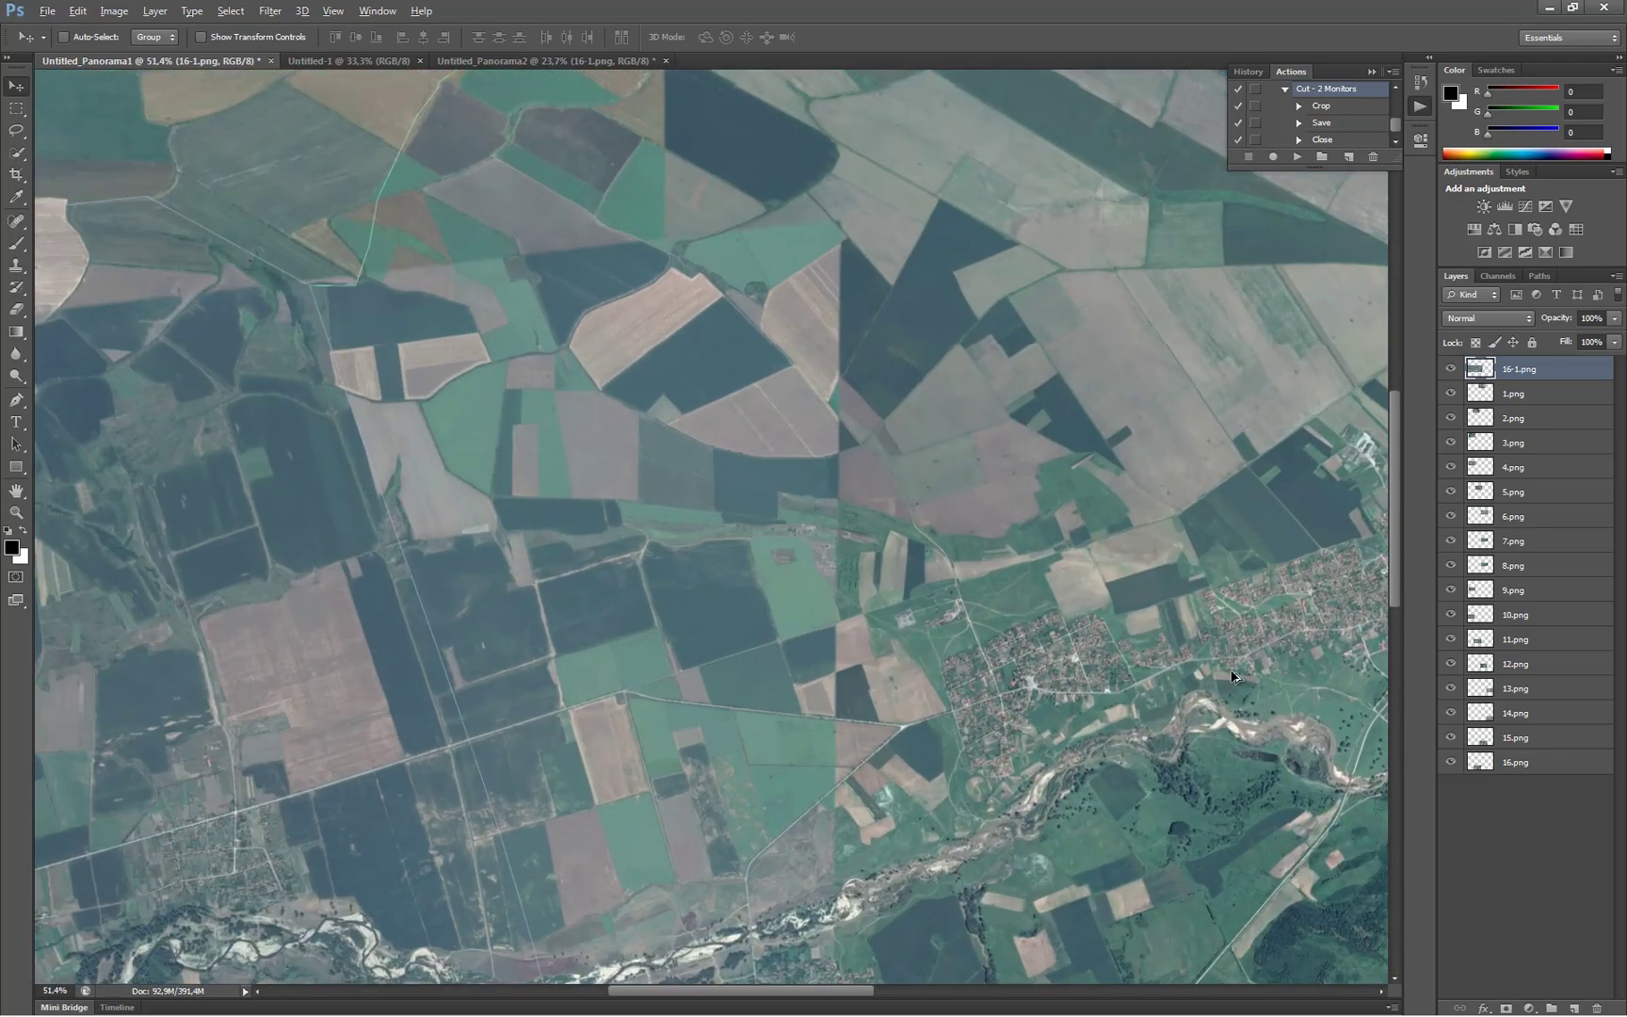
{"action": "scroll", "coordinate": [1231, 672], "scroll_direction": "up", "scroll_amount": 12, "text": "alt"}
{"action": "scroll", "coordinate": [562, 601], "scroll_direction": "down", "scroll_amount": 10, "text": "alt"}
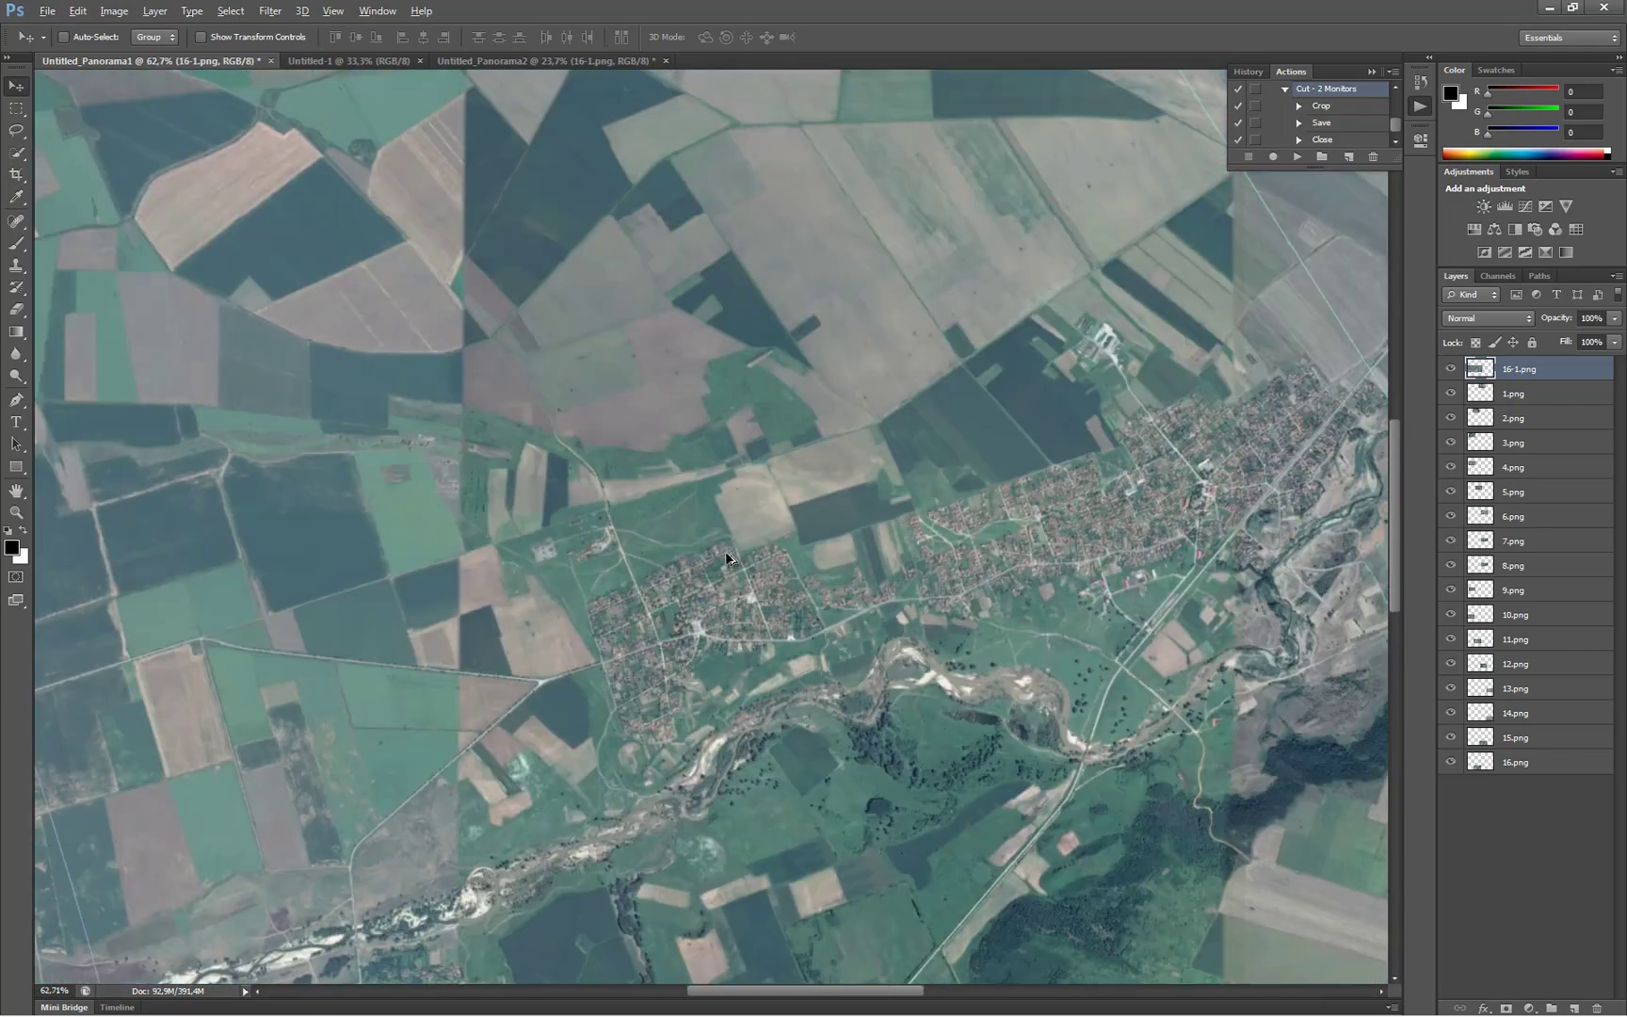
{"action": "scroll", "coordinate": [725, 551], "scroll_direction": "down", "scroll_amount": 1, "text": "alt"}
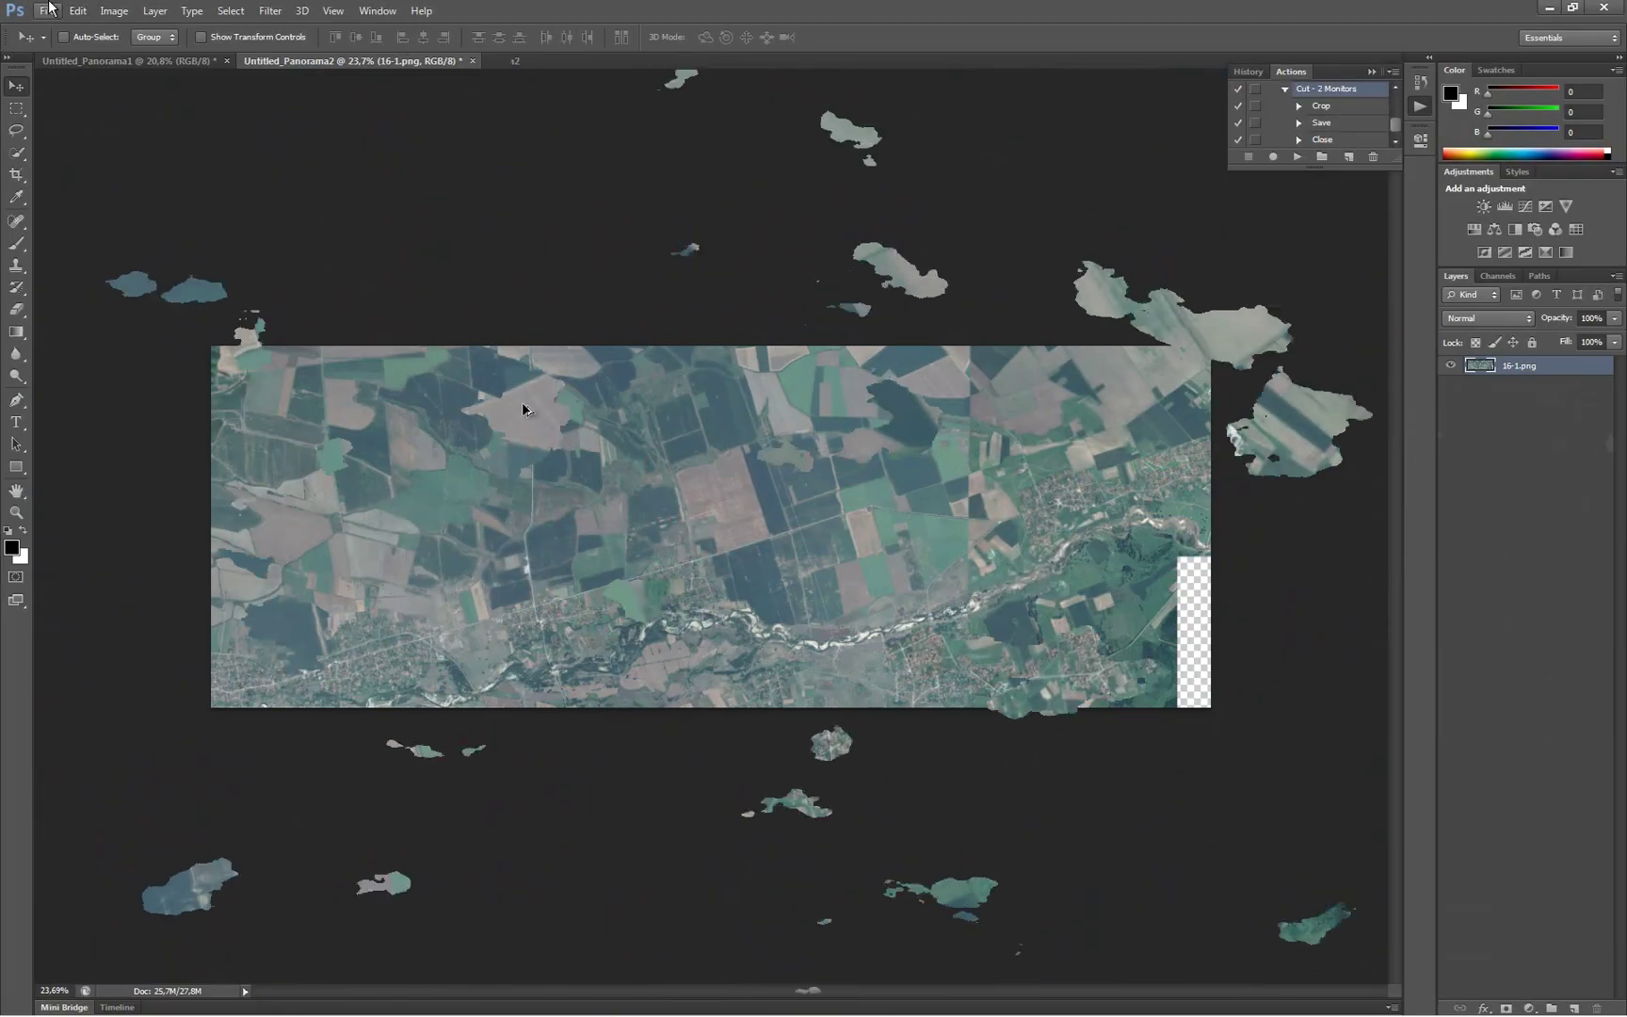
Start another Photomerge from Untitled_Panorama2 and set its layout to Reposition.
{"action": "left_click", "coordinate": [47, 10]}
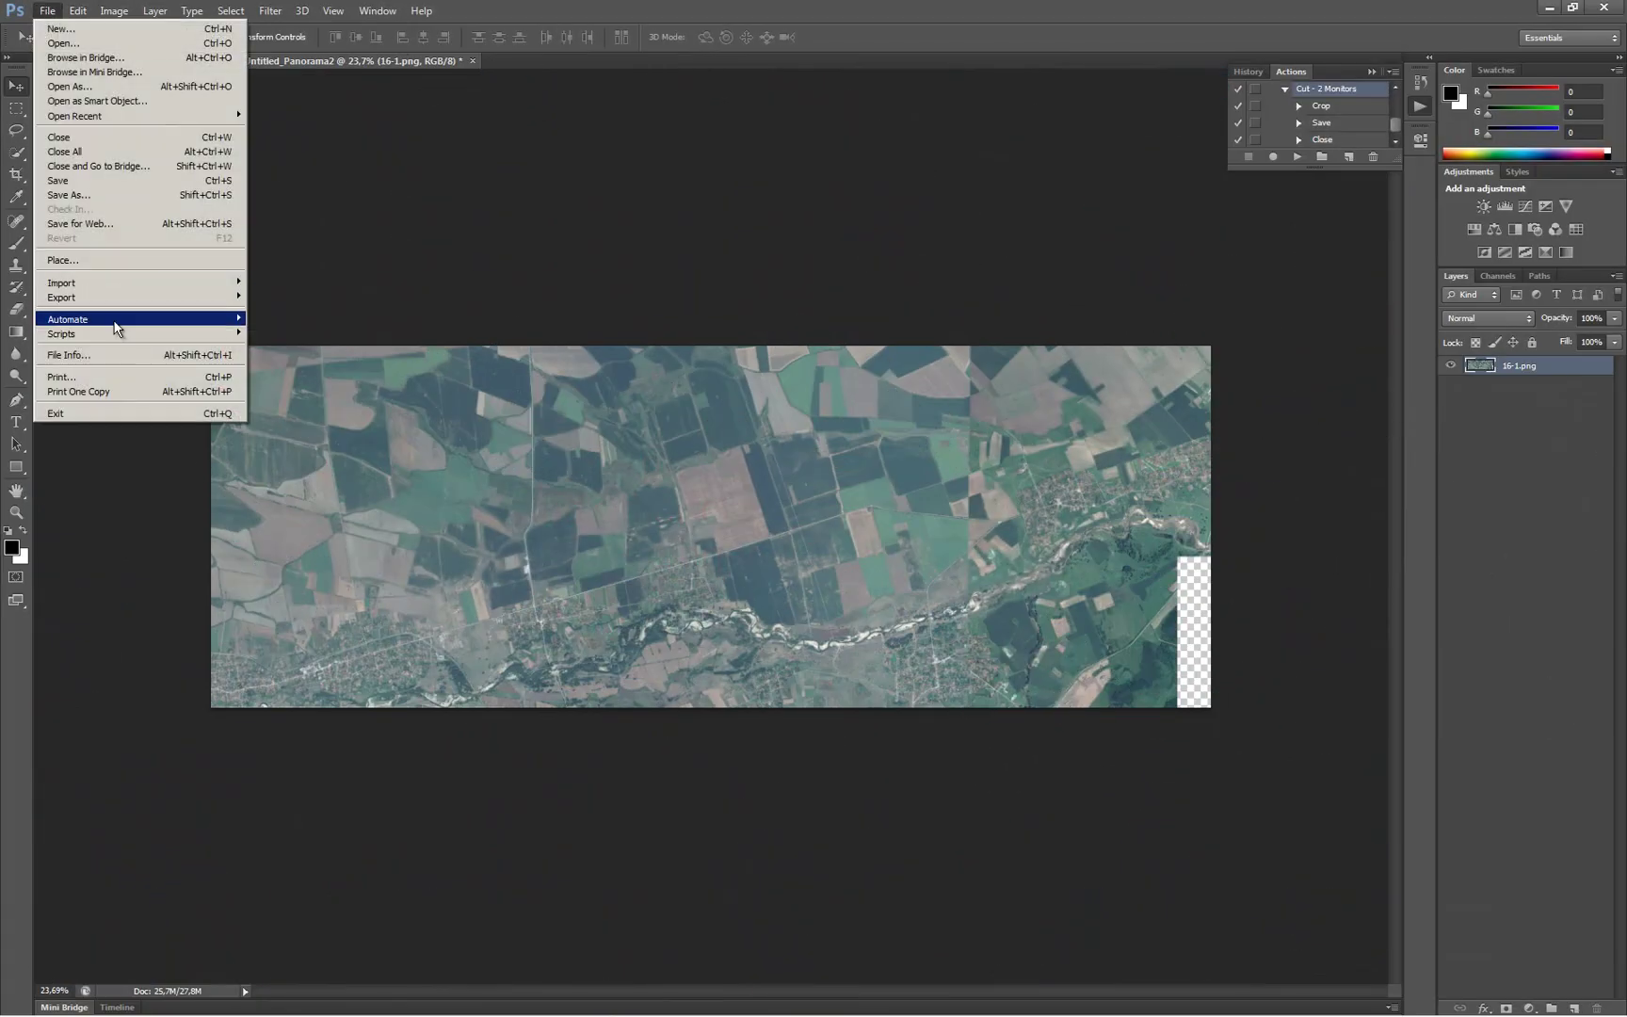
{"action": "mouse_move", "coordinate": [118, 325]}
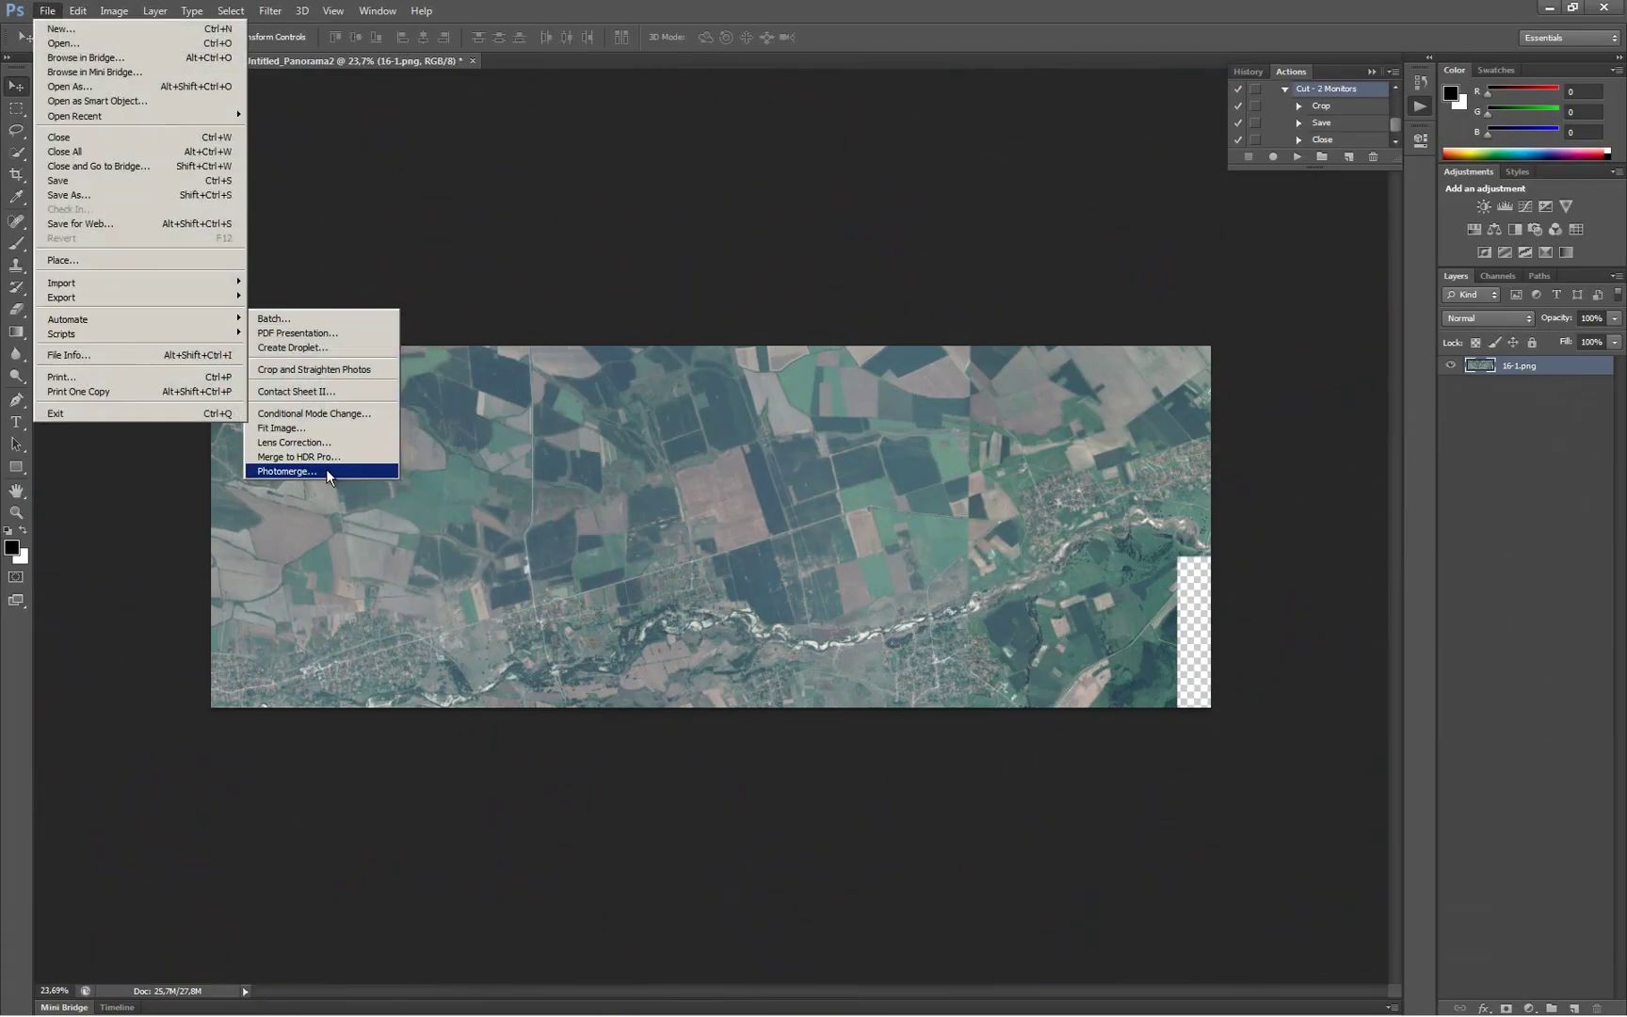
{"action": "left_click", "coordinate": [287, 471]}
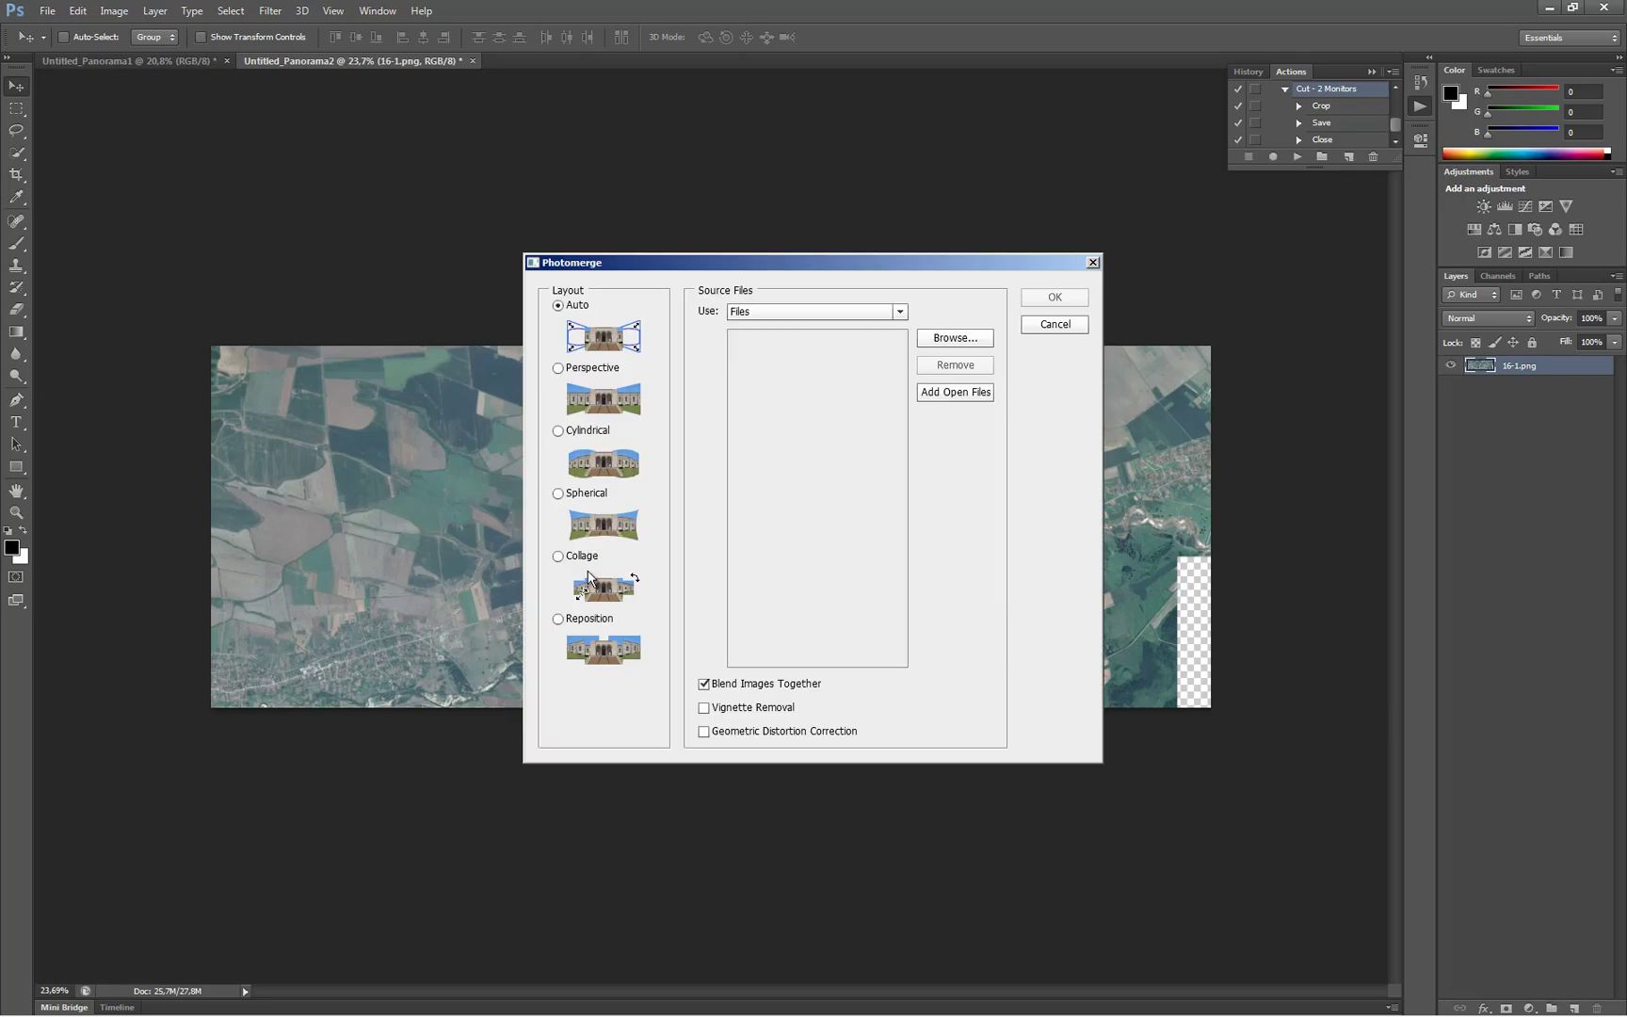
{"action": "left_click", "coordinate": [577, 627]}
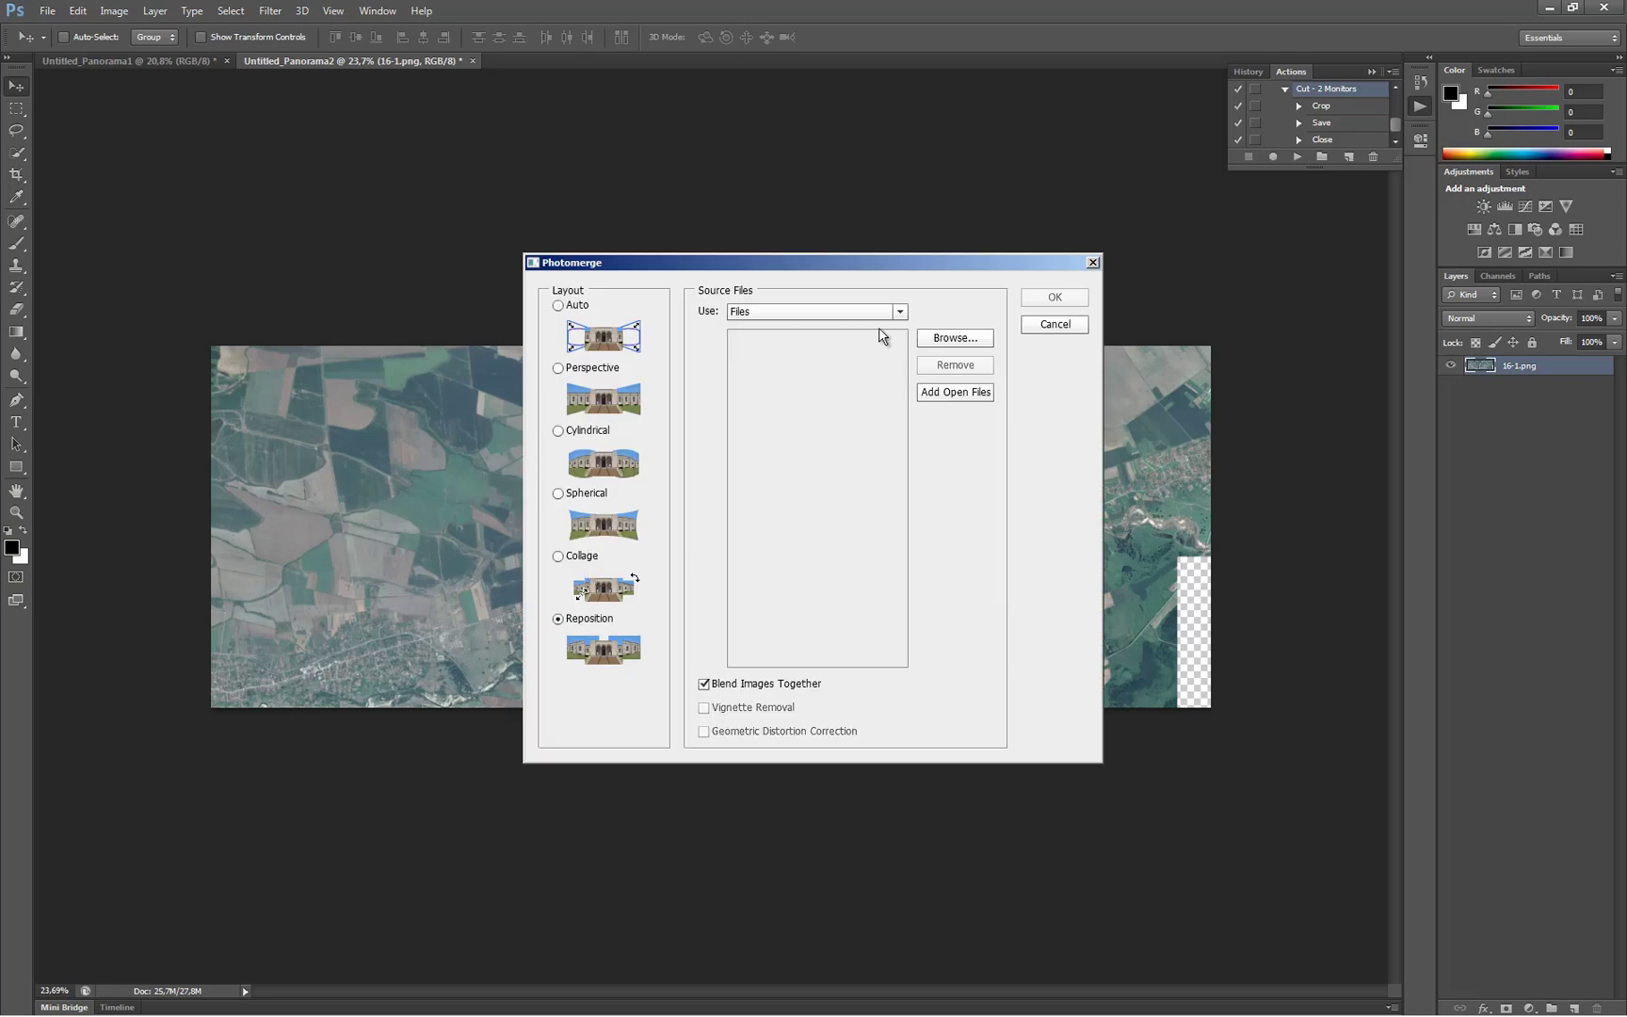
Add 17.png through 37.png from the Cut folder as source files and run the merge.
{"action": "left_click", "coordinate": [954, 337]}
{"action": "left_click", "coordinate": [671, 501]}
{"action": "scroll", "coordinate": [668, 499], "scroll_direction": "down", "scroll_amount": 3}
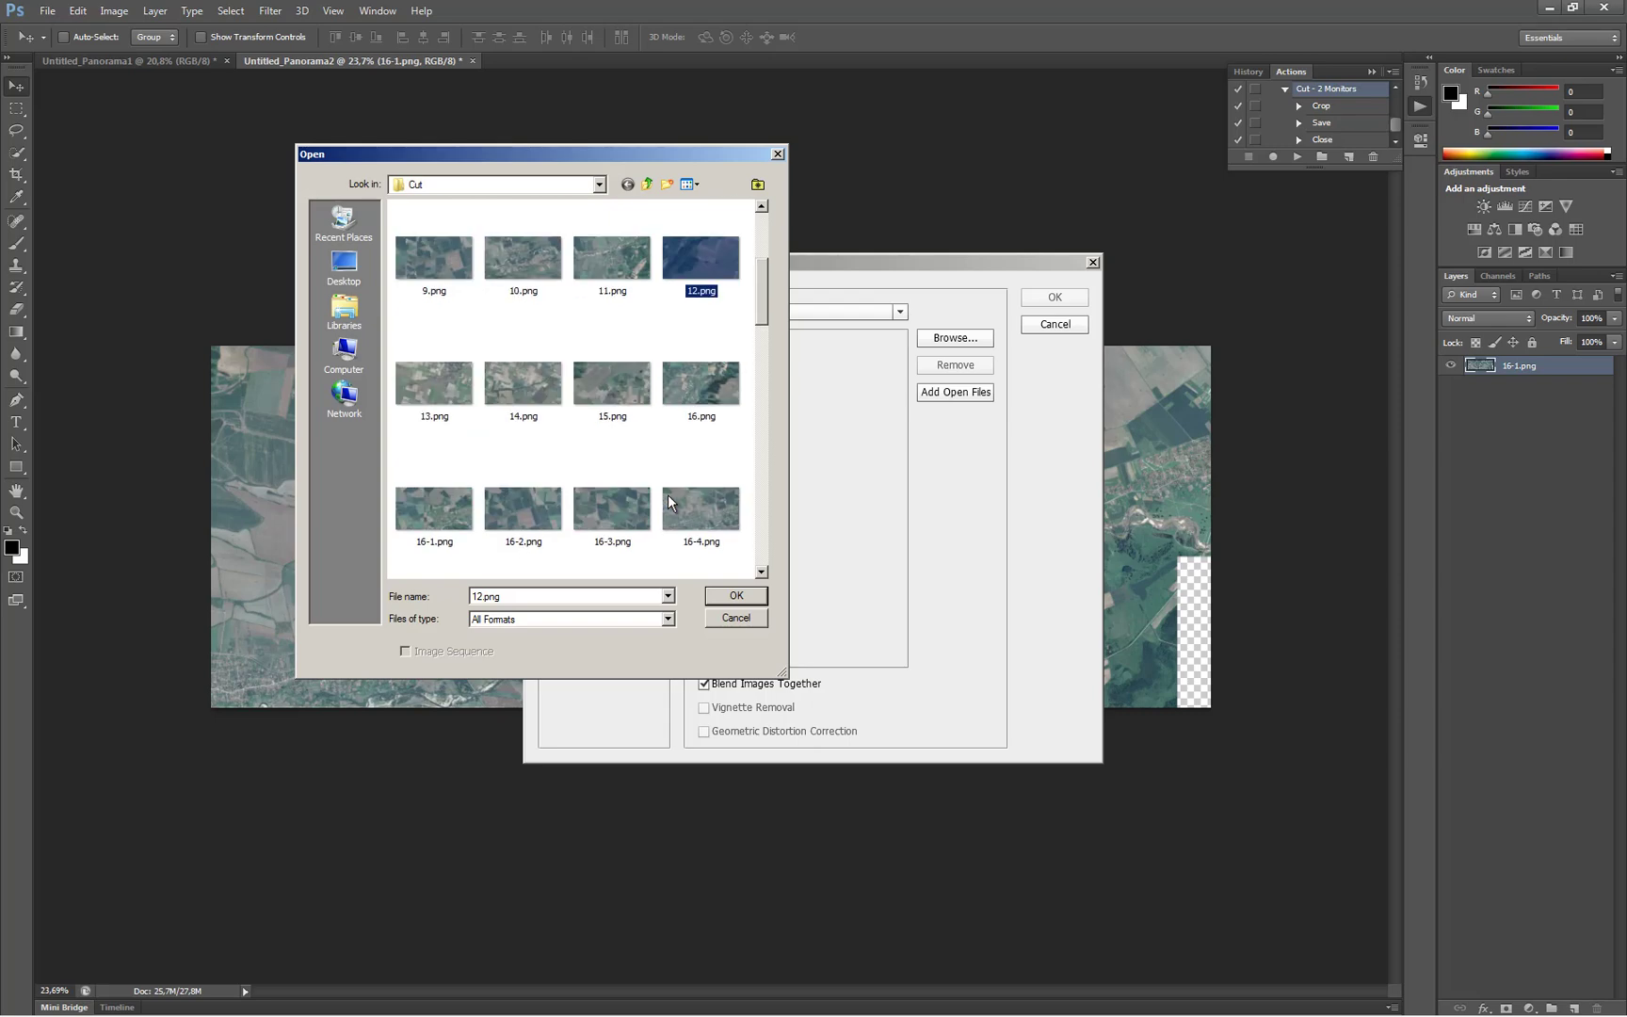
{"action": "scroll", "coordinate": [615, 509], "scroll_direction": "down", "scroll_amount": 3}
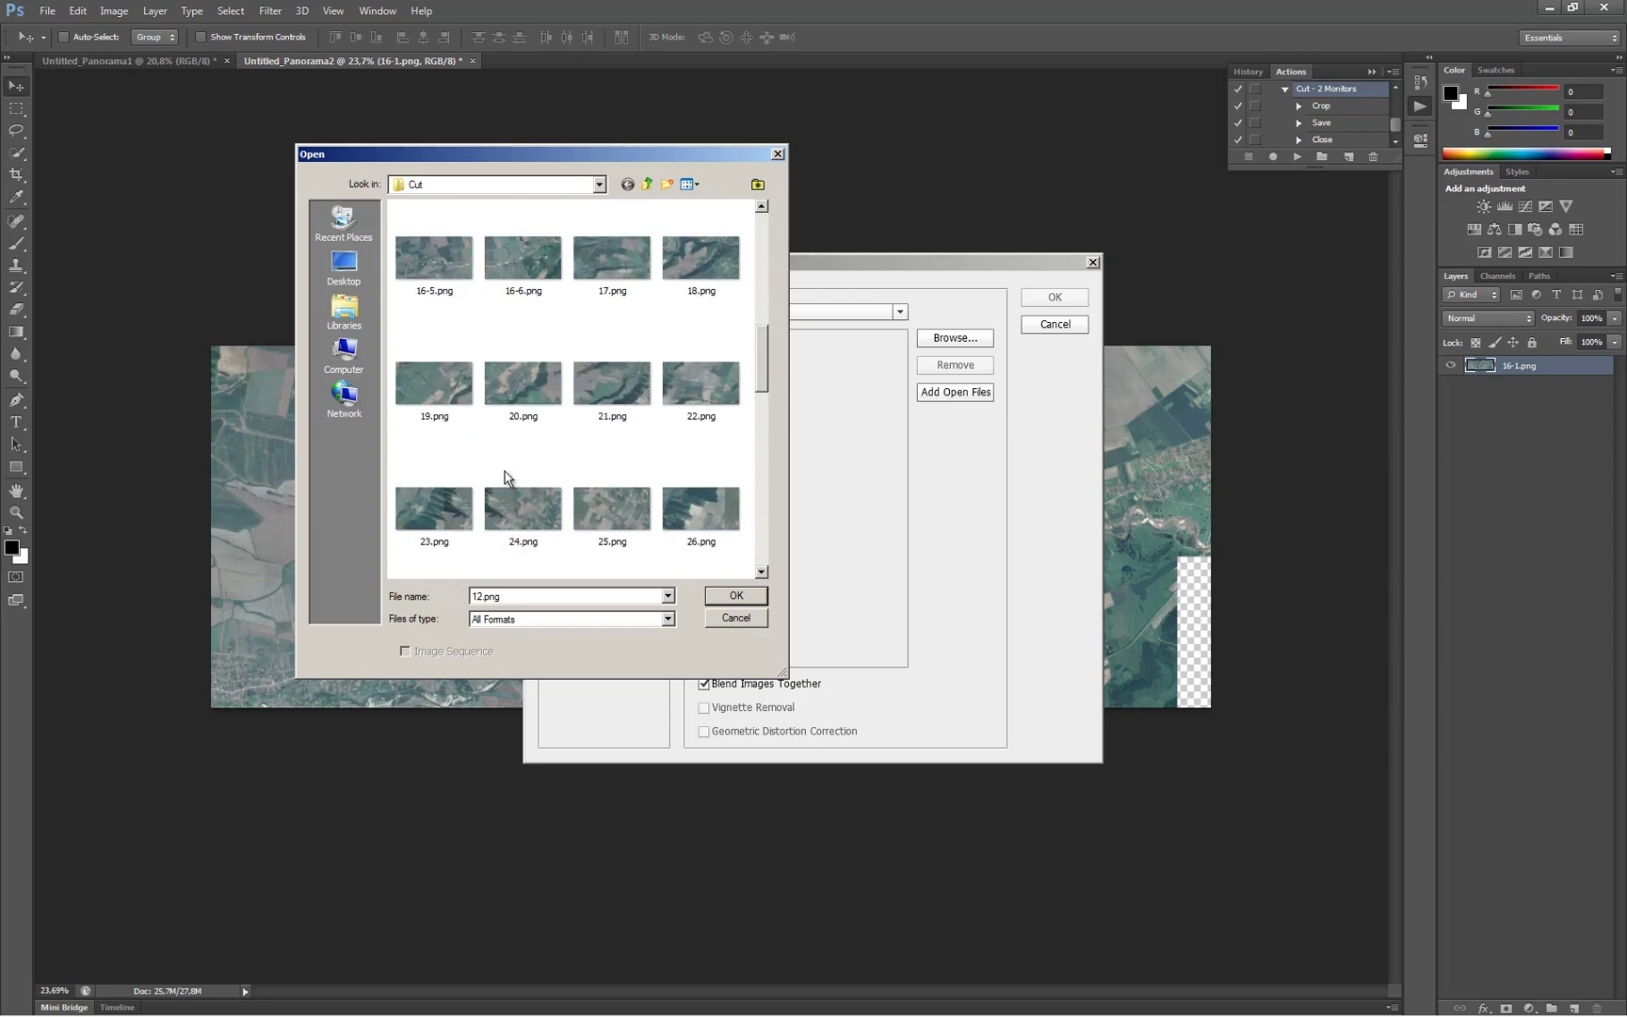
{"action": "left_click", "coordinate": [648, 265]}
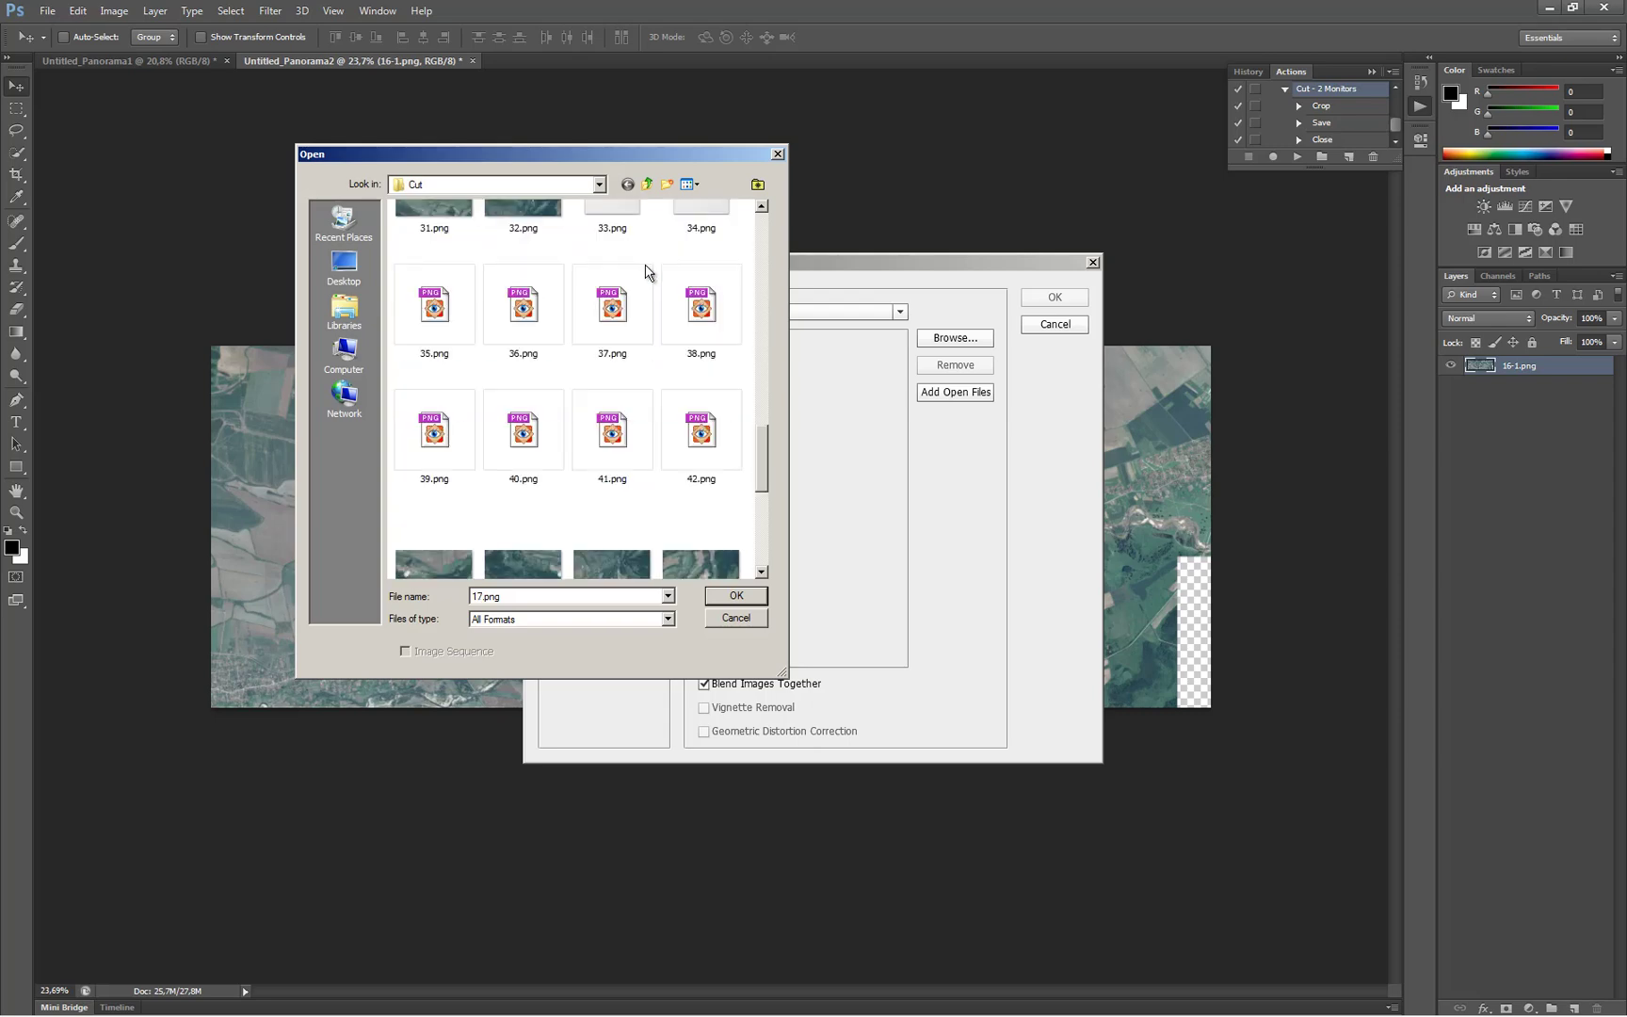
{"action": "scroll", "coordinate": [646, 374], "scroll_direction": "down", "scroll_amount": 3}
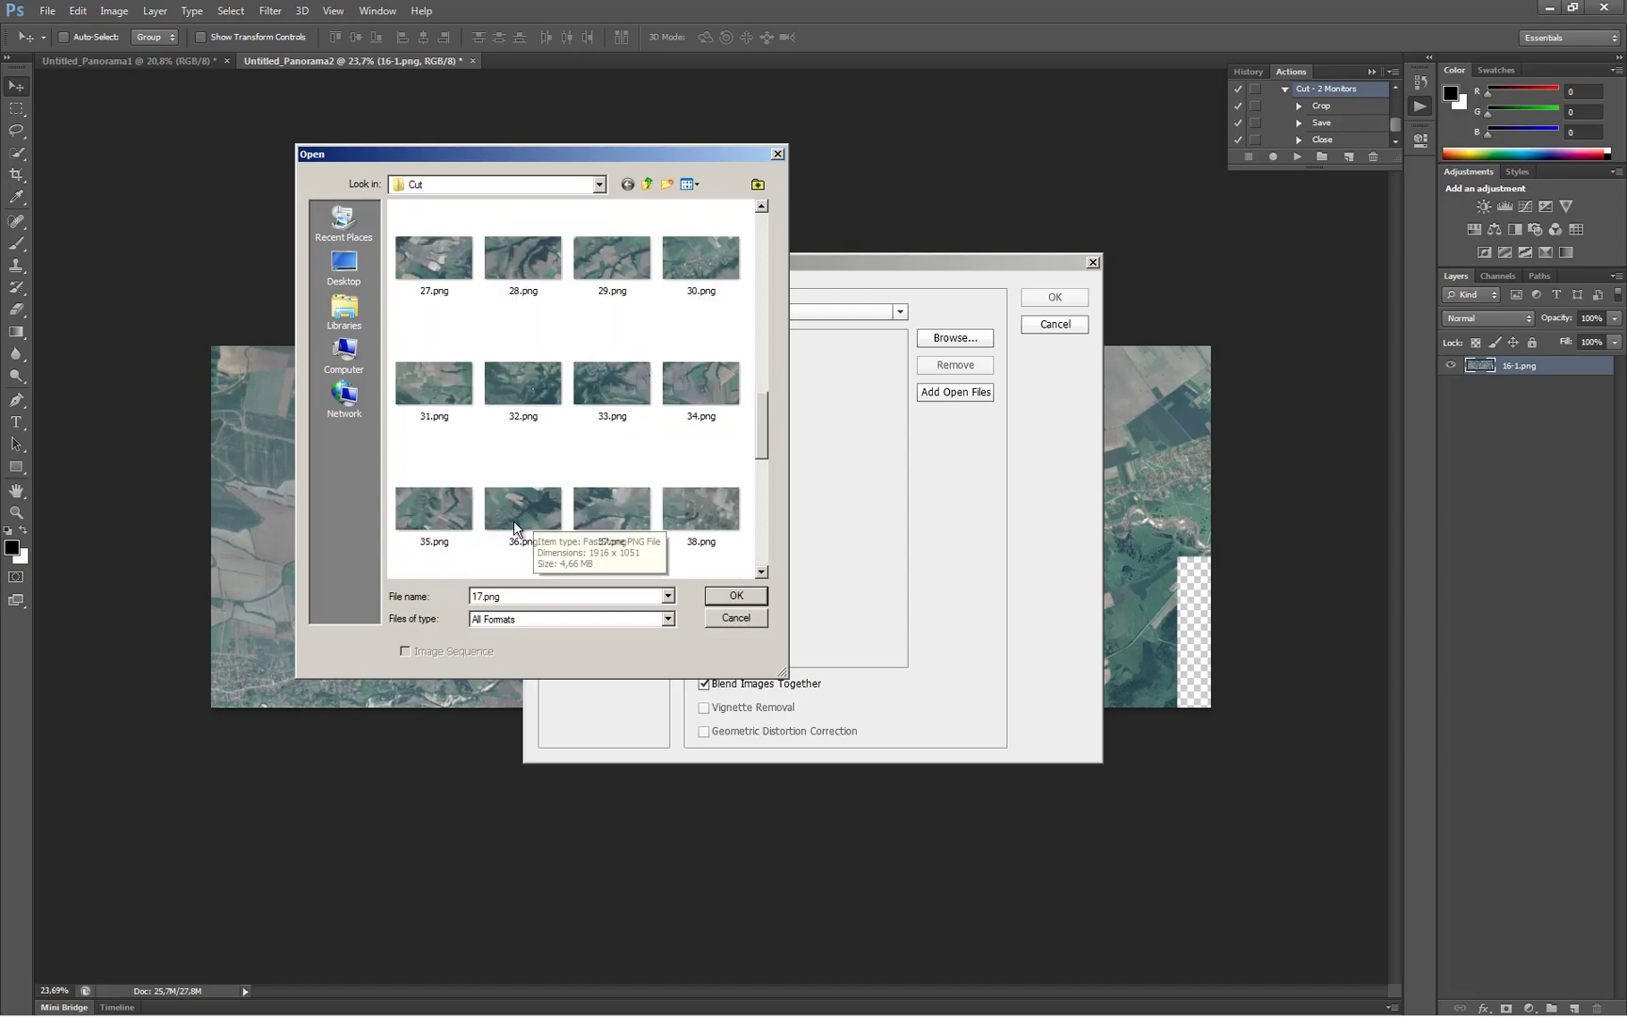
{"action": "left_click", "coordinate": [623, 506], "text": "shift"}
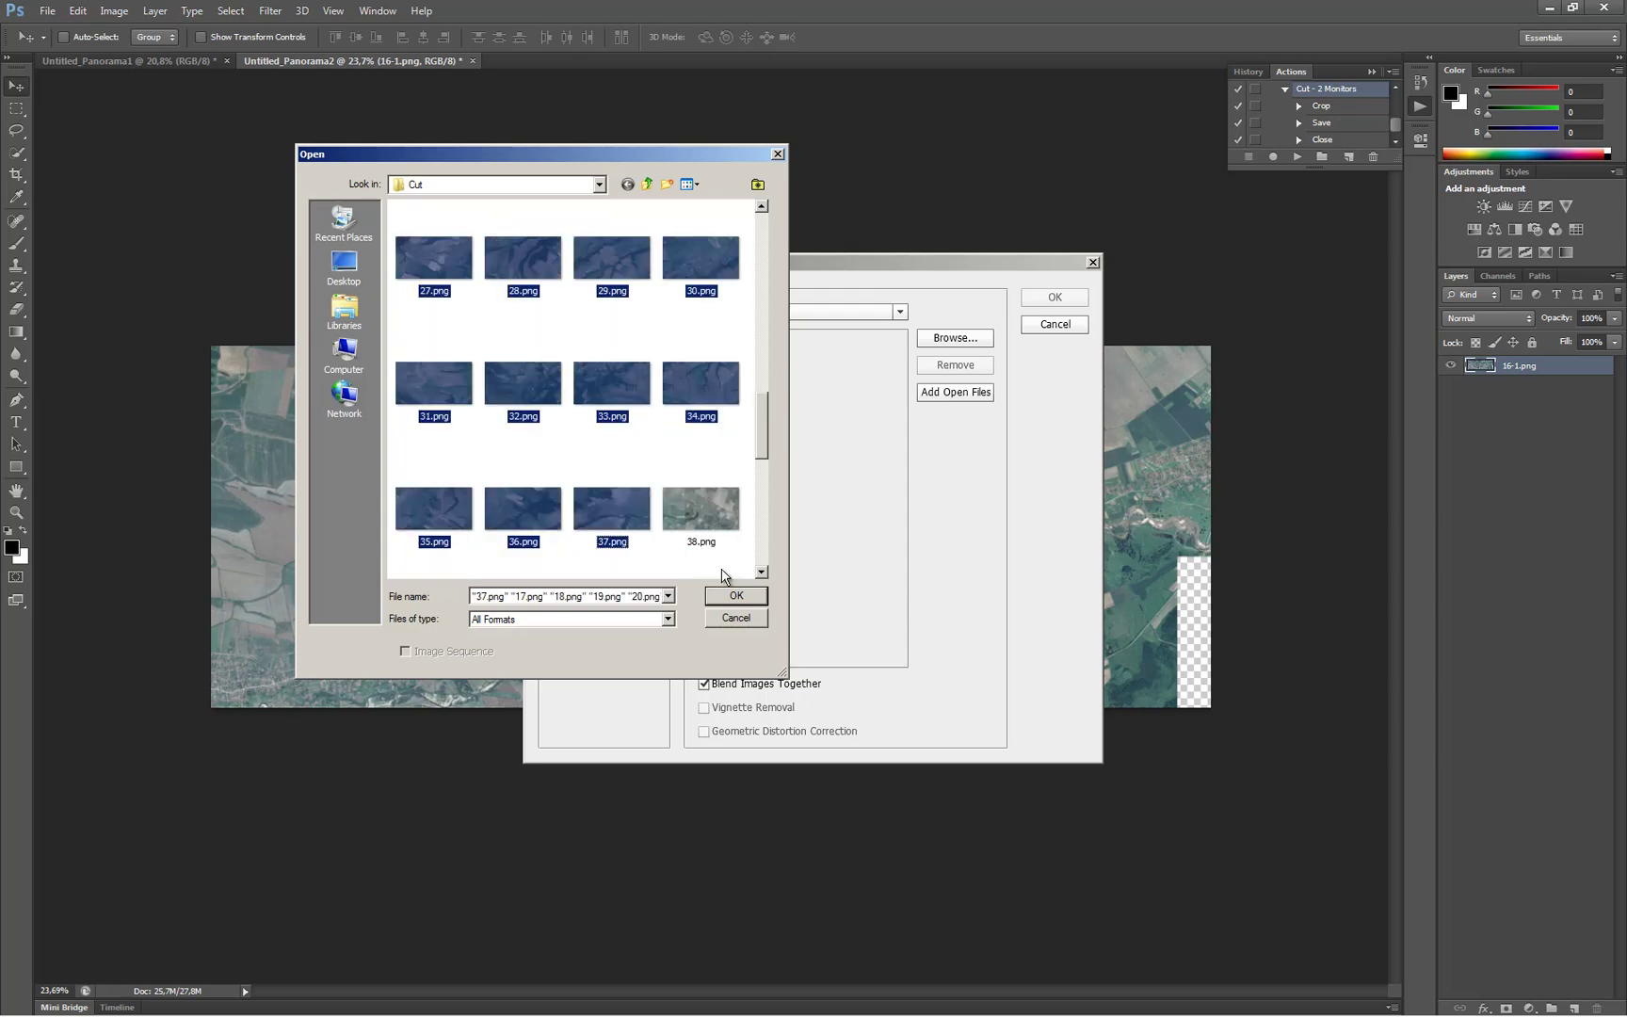
{"action": "left_click", "coordinate": [736, 595]}
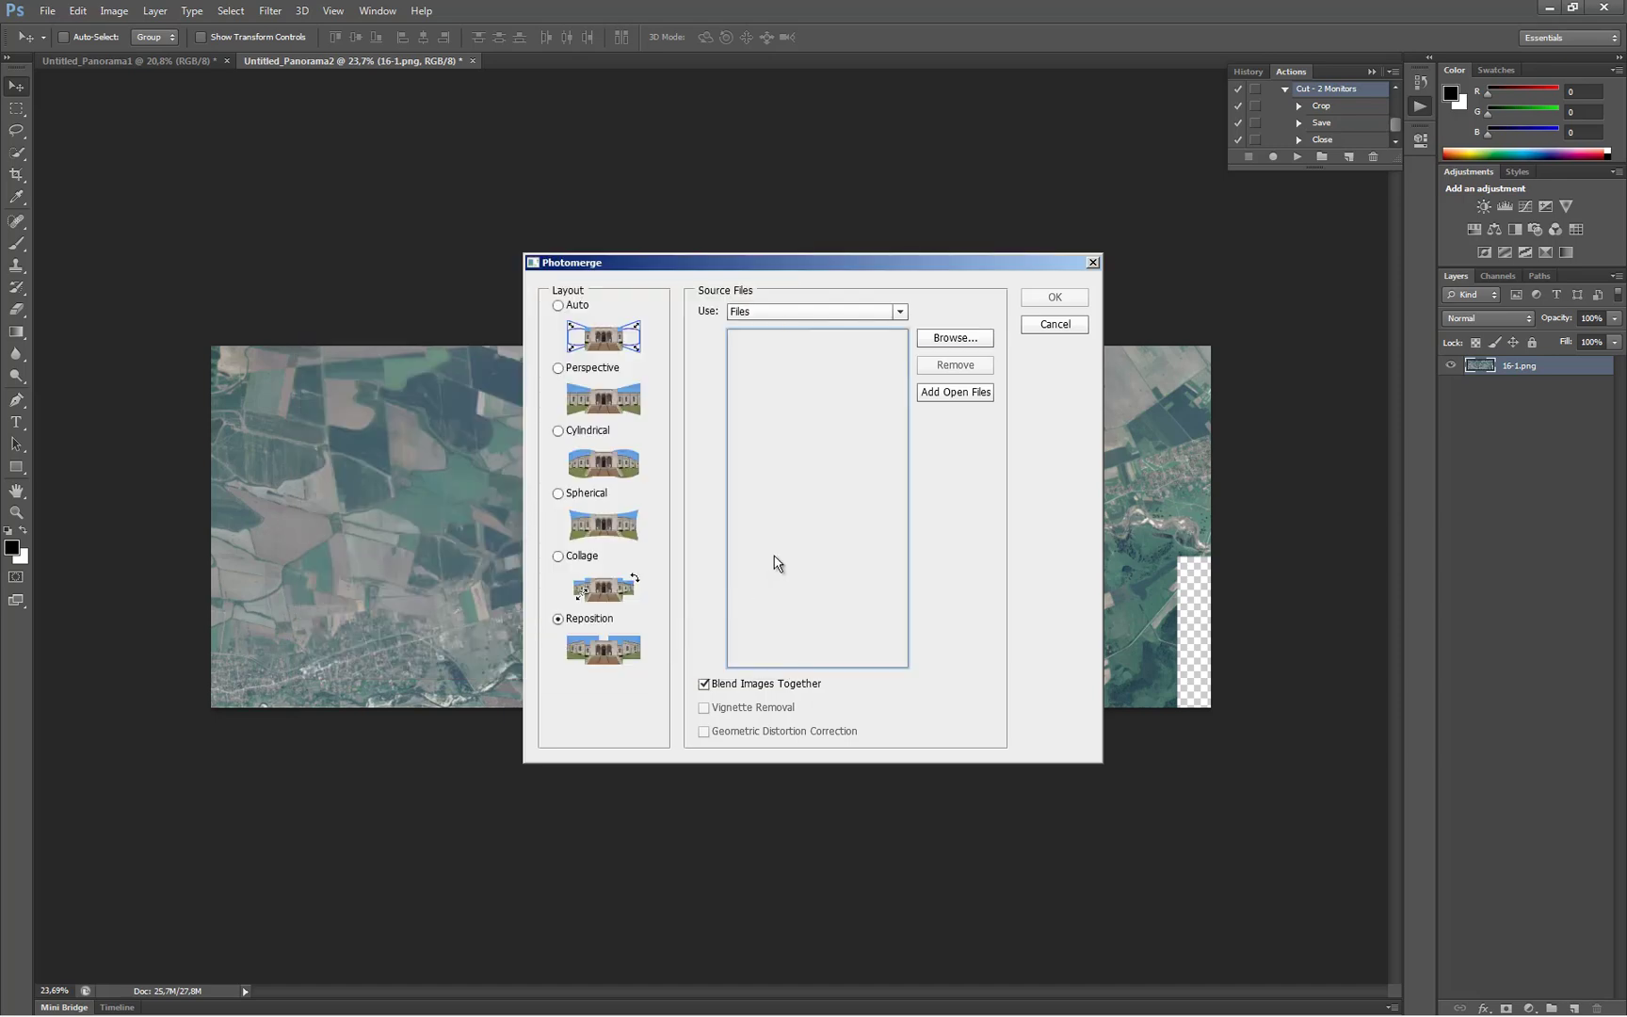
{"action": "left_click", "coordinate": [819, 337]}
{"action": "left_click", "coordinate": [806, 625], "text": "shift"}
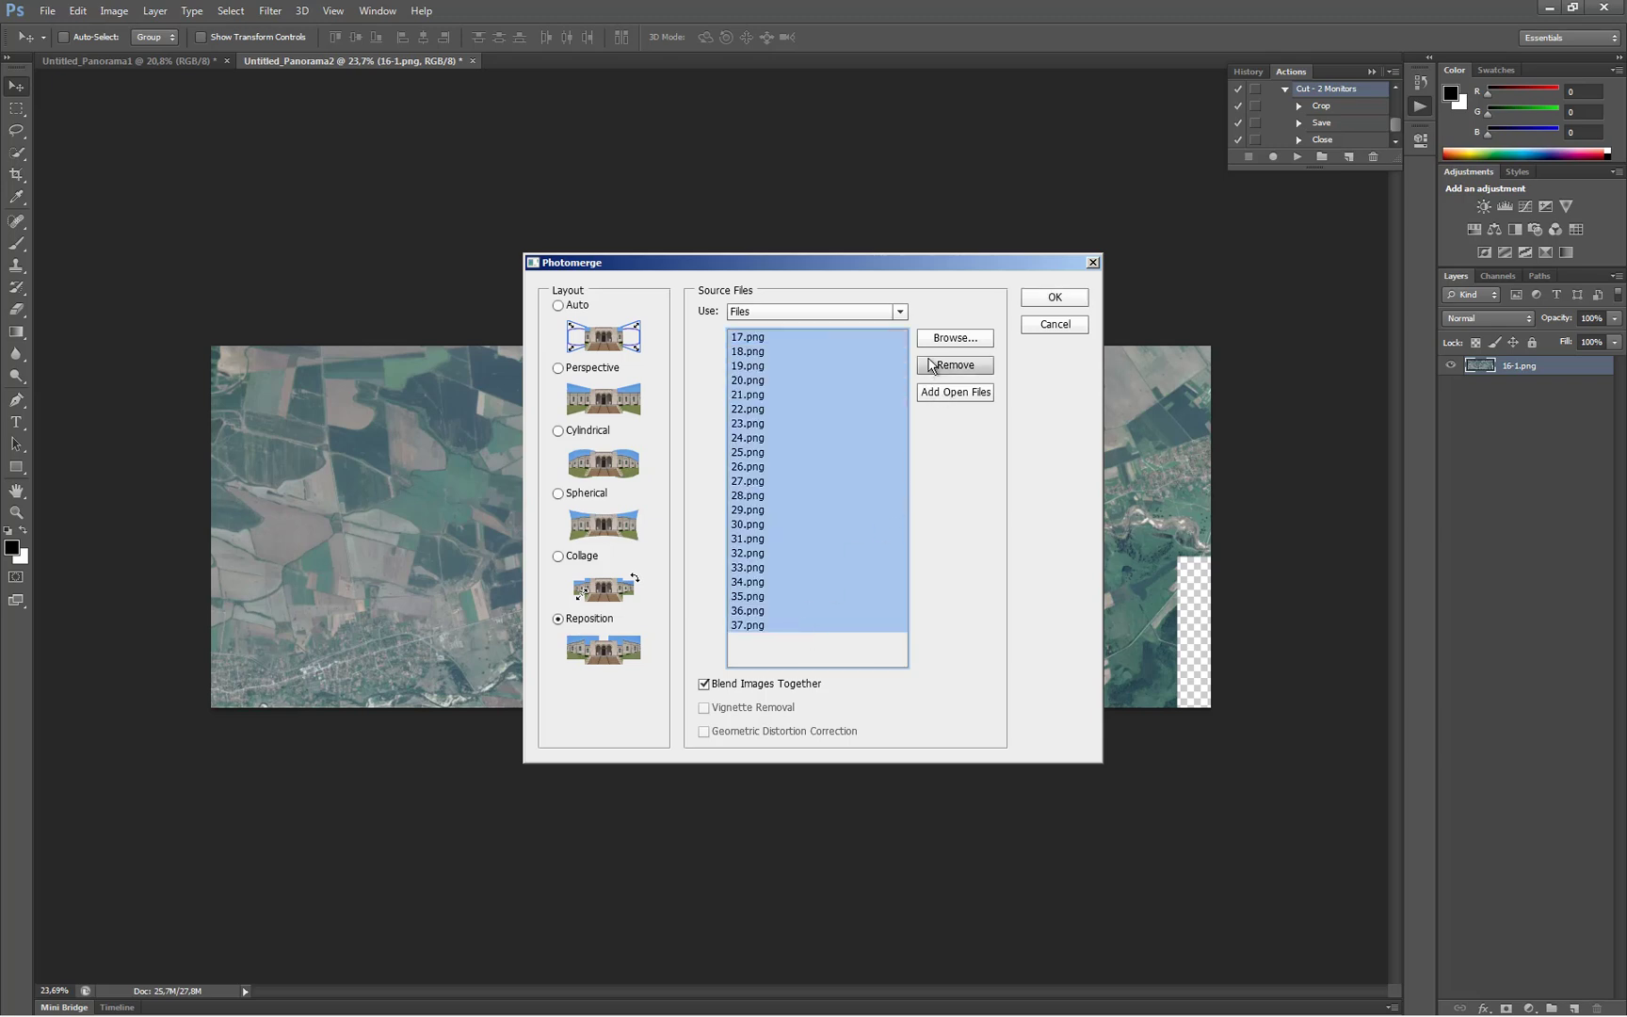
{"action": "left_click", "coordinate": [1074, 298]}
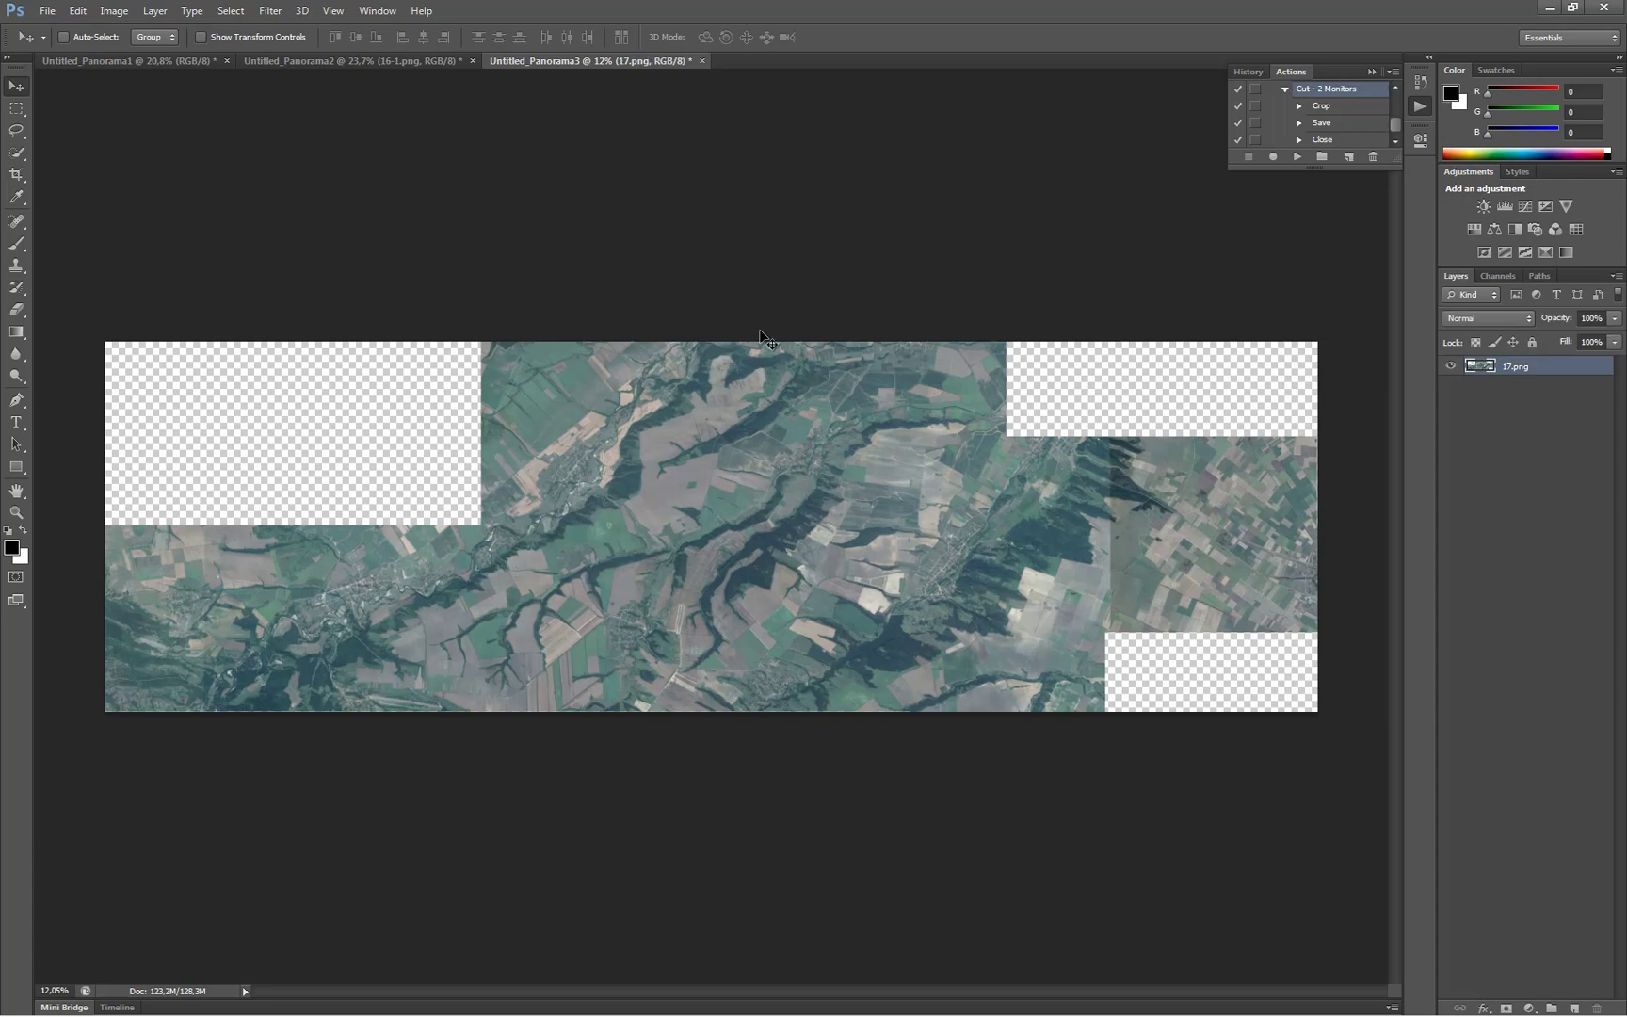
Copy the 17.png panorama layer into Untitled_Panorama1 and shift it to the right over the existing map.
{"action": "left_click_drag", "start_coordinate": [885, 448], "coordinate": [157, 79]}
{"action": "left_click_drag", "start_coordinate": [761, 334], "coordinate": [760, 335]}
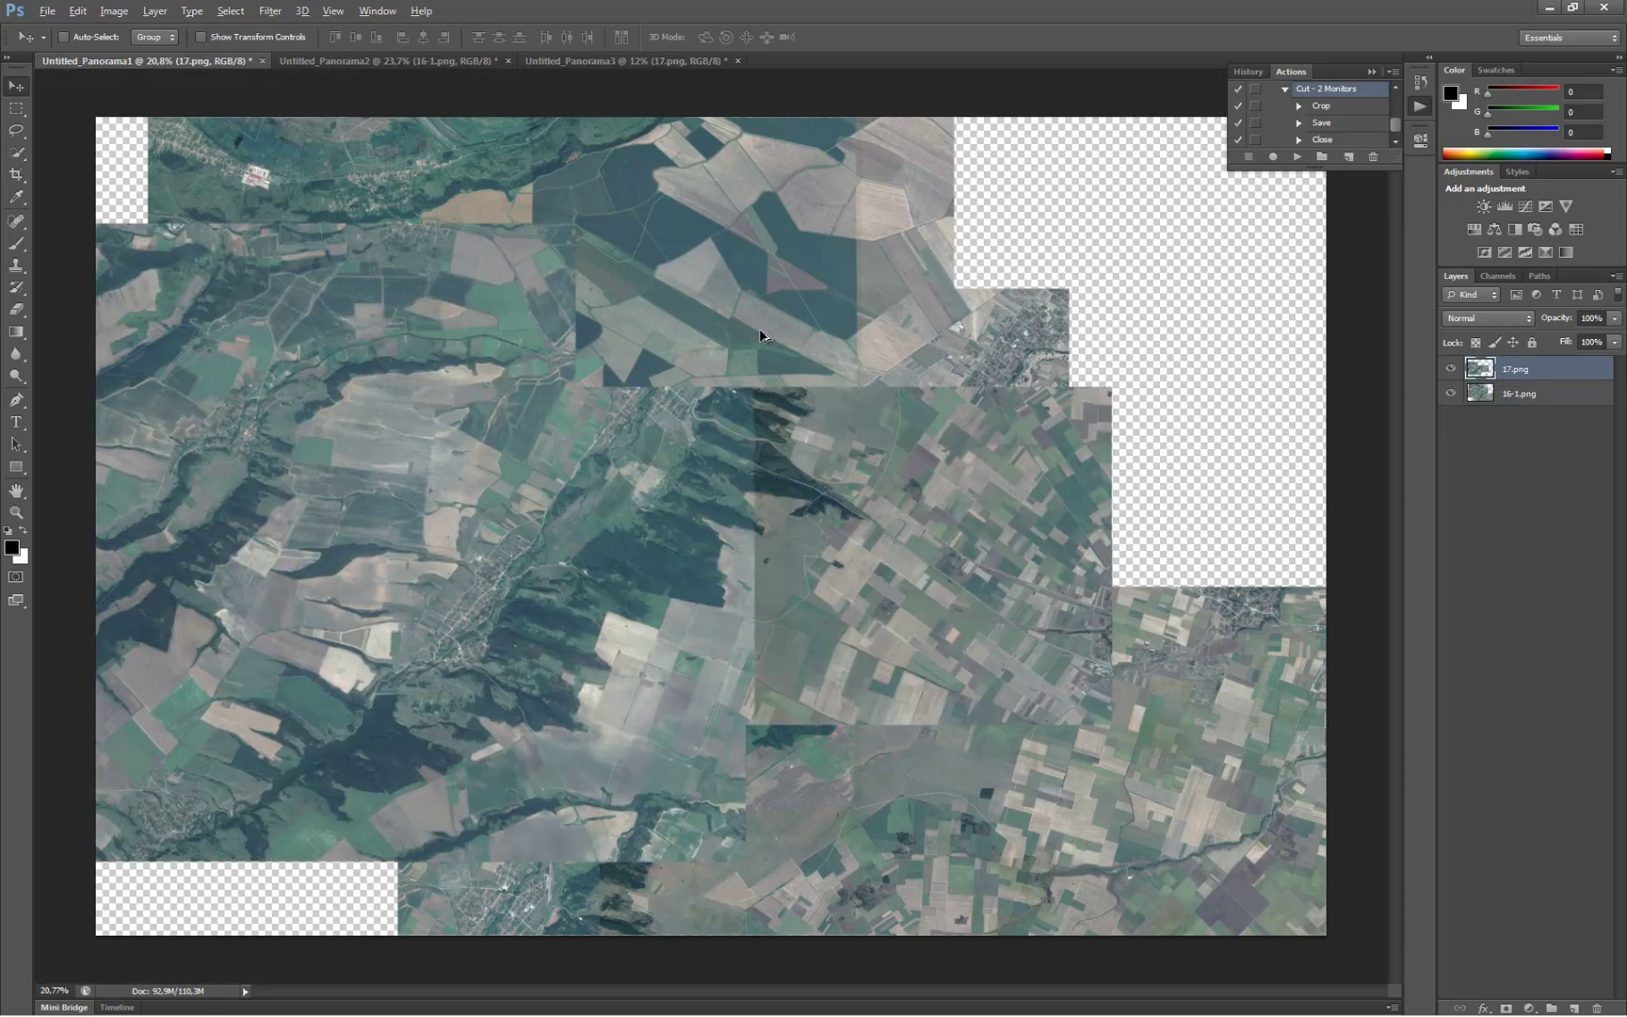
{"action": "scroll", "coordinate": [761, 334], "scroll_direction": "down", "scroll_amount": 2, "text": "alt"}
{"action": "left_click_drag", "start_coordinate": [562, 455], "coordinate": [852, 426]}
Enlarge the Untitled_Panorama1 canvas to the left, downward and to the right with the Crop tool so there is room for the 17.png layer.
{"action": "key", "text": "c"}
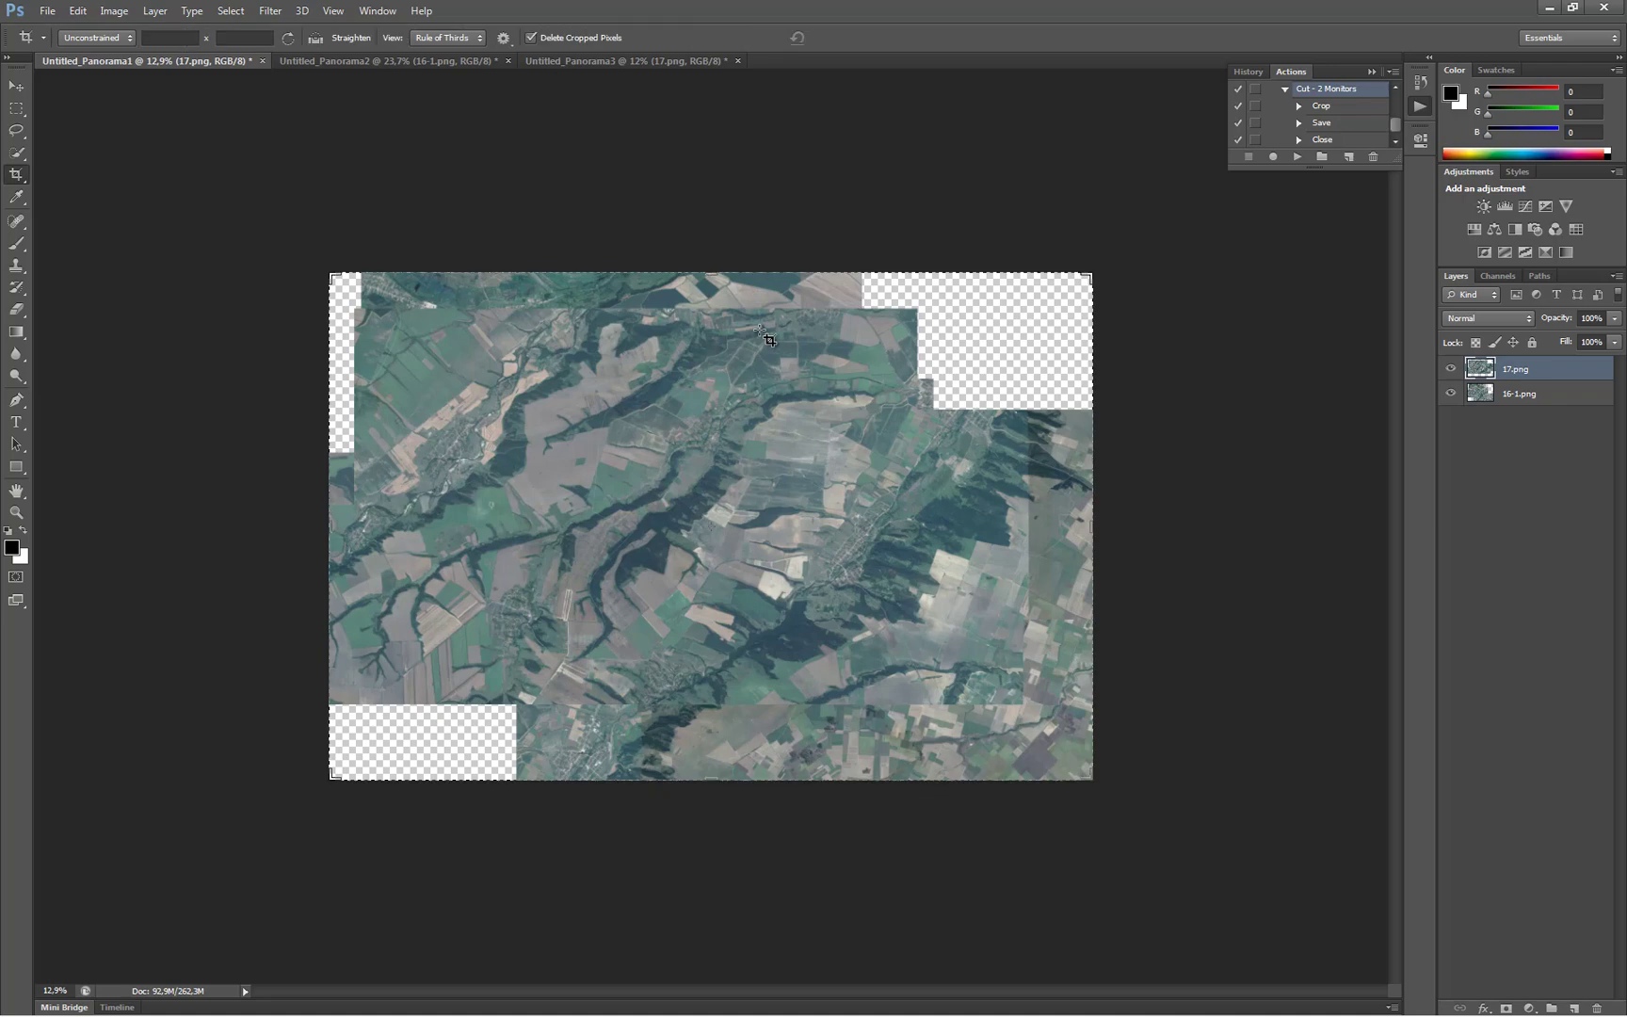
{"action": "scroll", "coordinate": [760, 334], "scroll_direction": "down", "scroll_amount": 1, "text": "alt"}
{"action": "left_click_drag", "start_coordinate": [426, 713], "coordinate": [193, 868]}
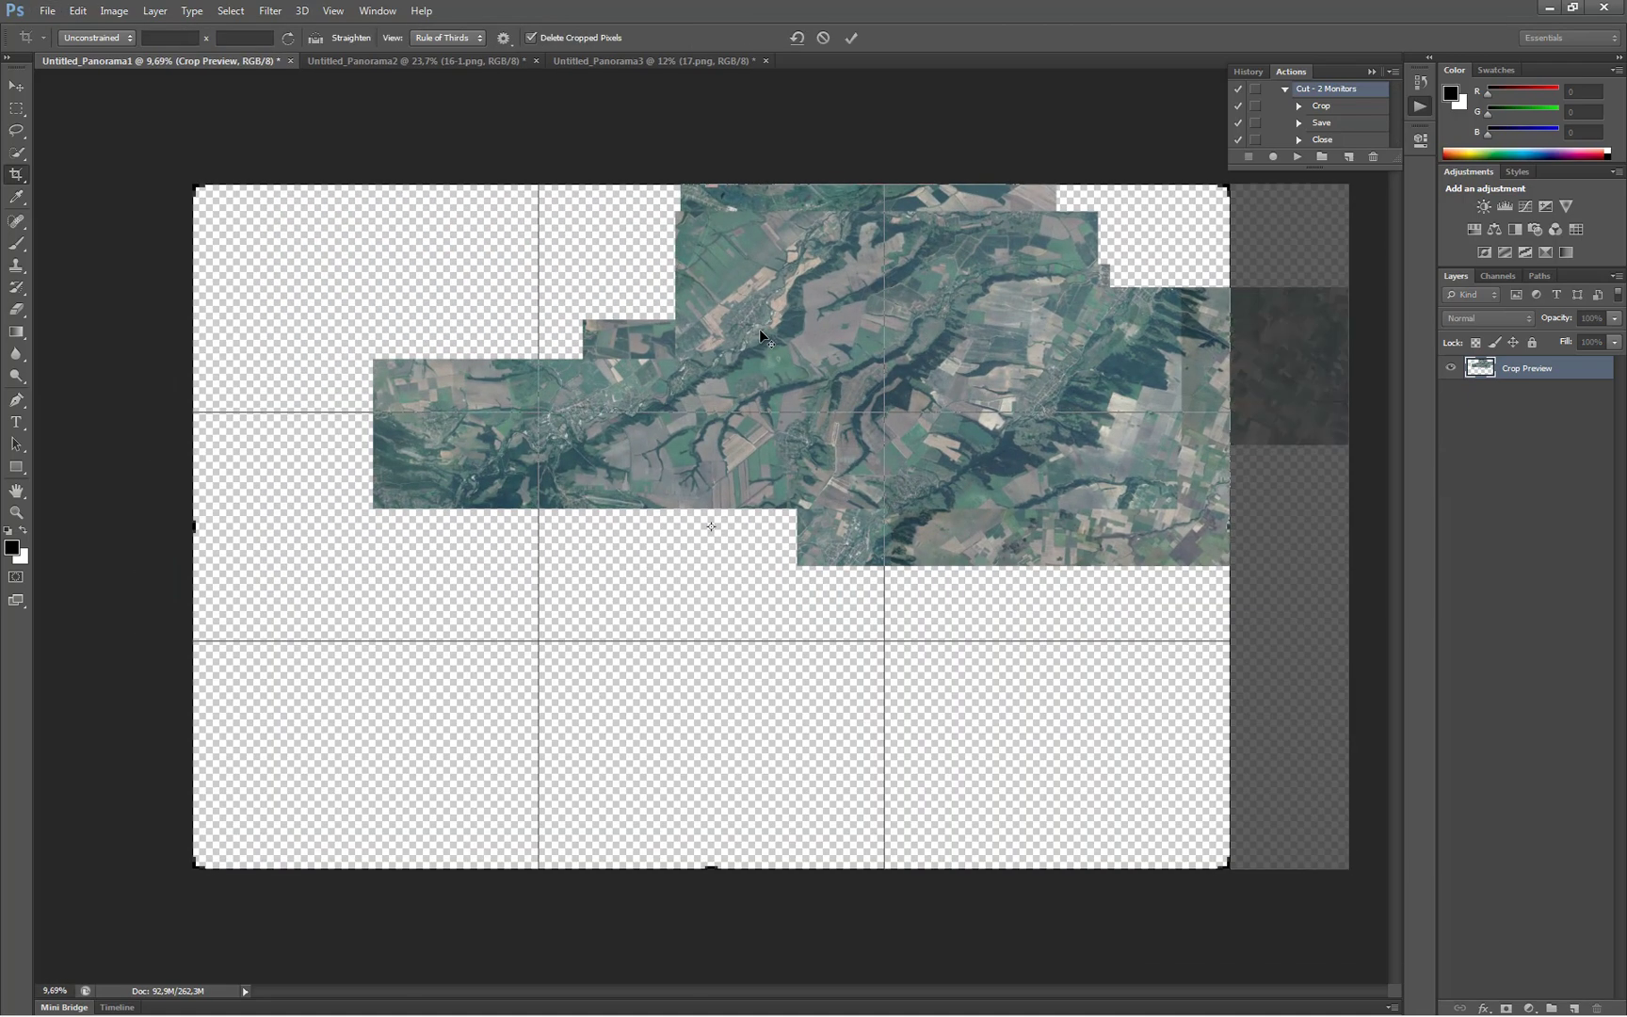
{"action": "scroll", "coordinate": [759, 329], "scroll_direction": "down", "scroll_amount": 1, "text": "alt"}
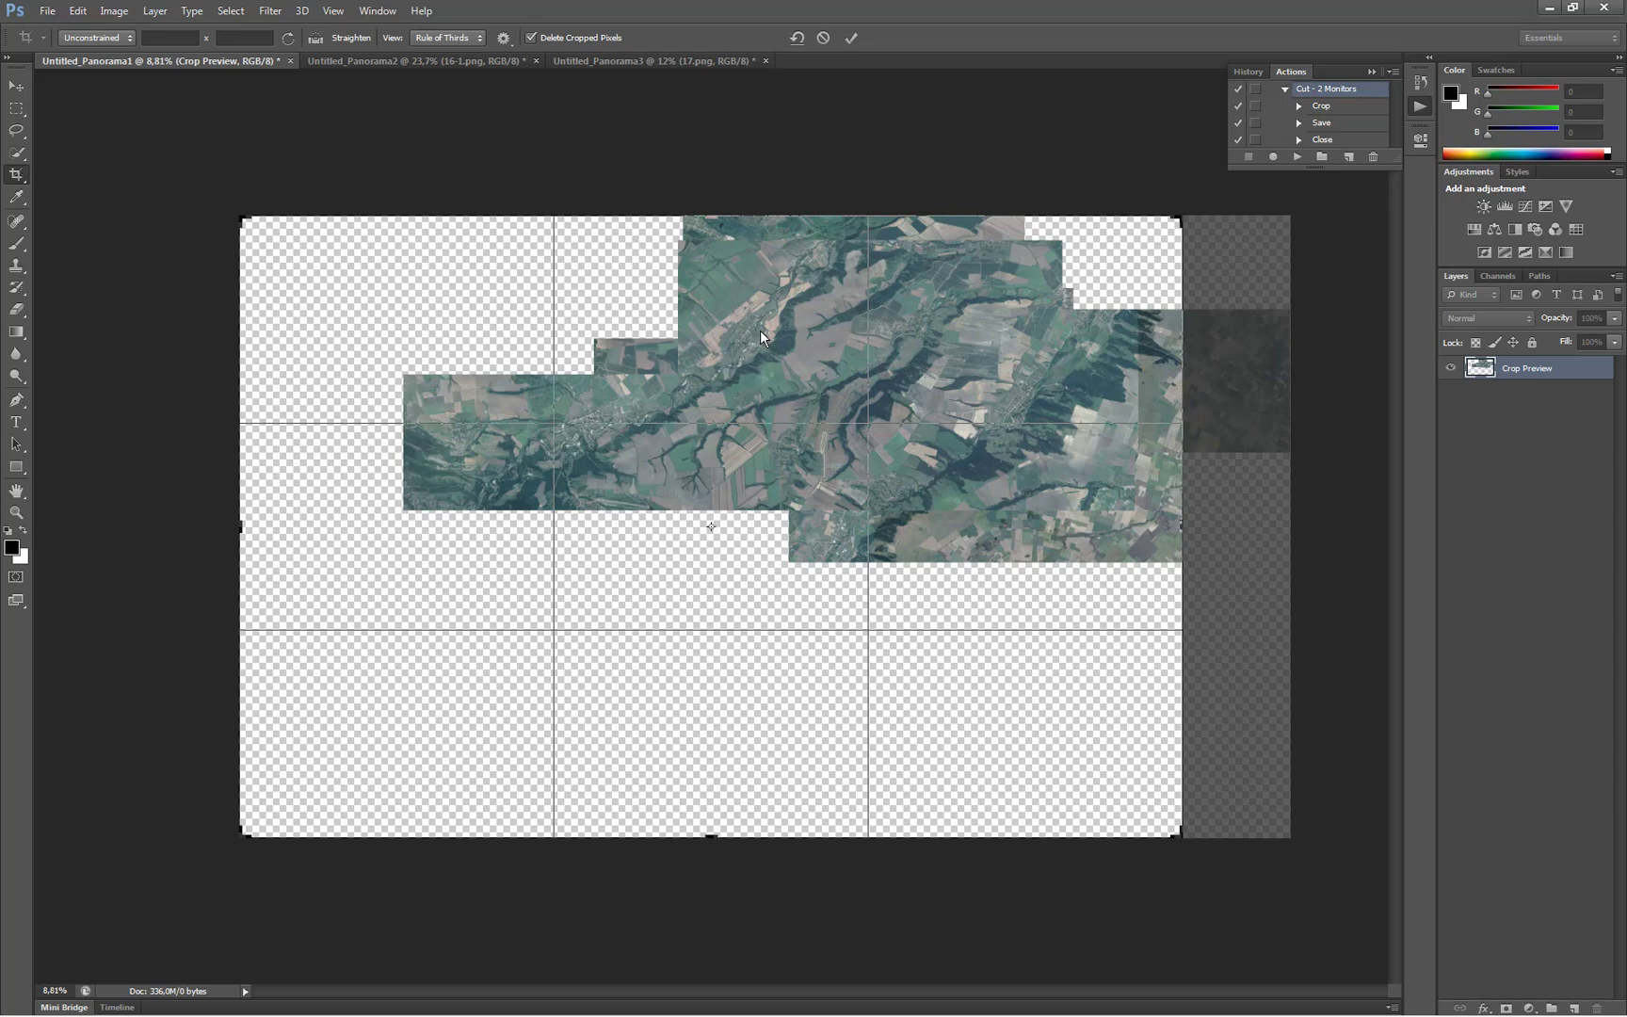
{"action": "left_click_drag", "start_coordinate": [1182, 836], "coordinate": [1257, 902]}
{"action": "key", "text": "Return"}
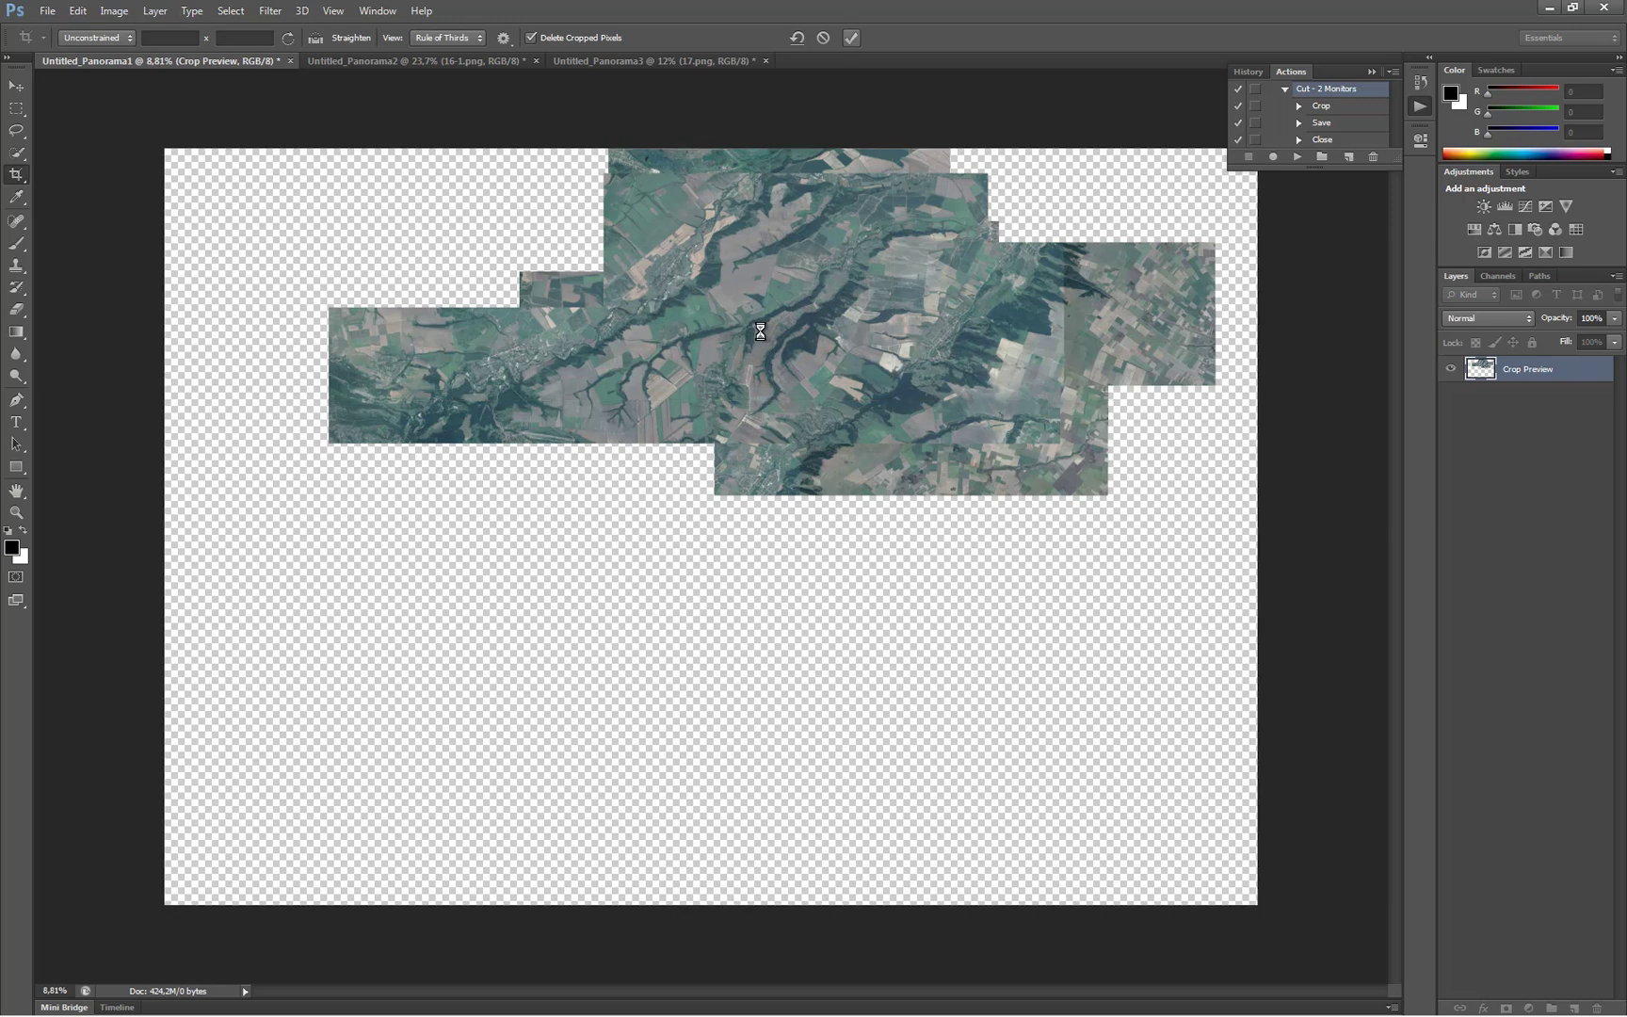
Move the 17.png layer down and to the left so it overlaps the matching area of the 16-1.png layer.
{"action": "key", "text": "v"}
{"action": "left_click_drag", "start_coordinate": [760, 331], "coordinate": [469, 581]}
{"action": "scroll", "coordinate": [759, 331], "scroll_direction": "up", "scroll_amount": 5, "text": "alt"}
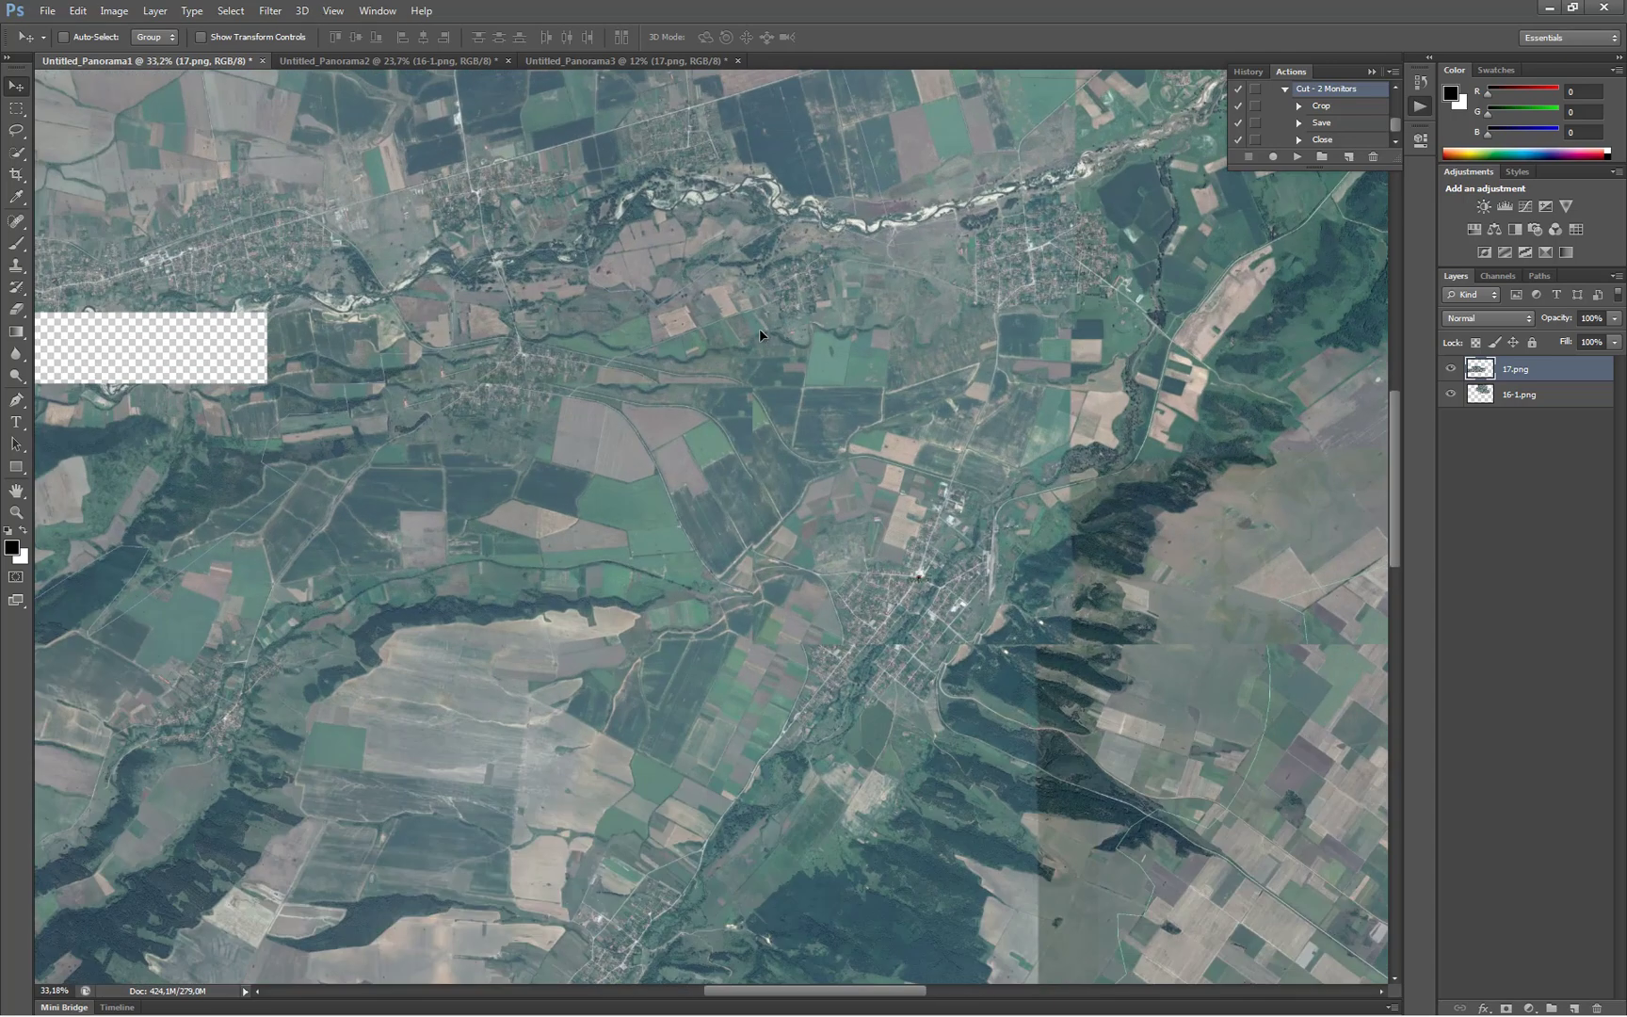
{"action": "left_click_drag", "start_coordinate": [543, 521], "coordinate": [625, 455]}
Fine-tune the position of the 17.png layer so its roads and fields line up with the map beneath.
{"action": "scroll", "coordinate": [759, 331], "scroll_direction": "up", "scroll_amount": 5, "text": "alt"}
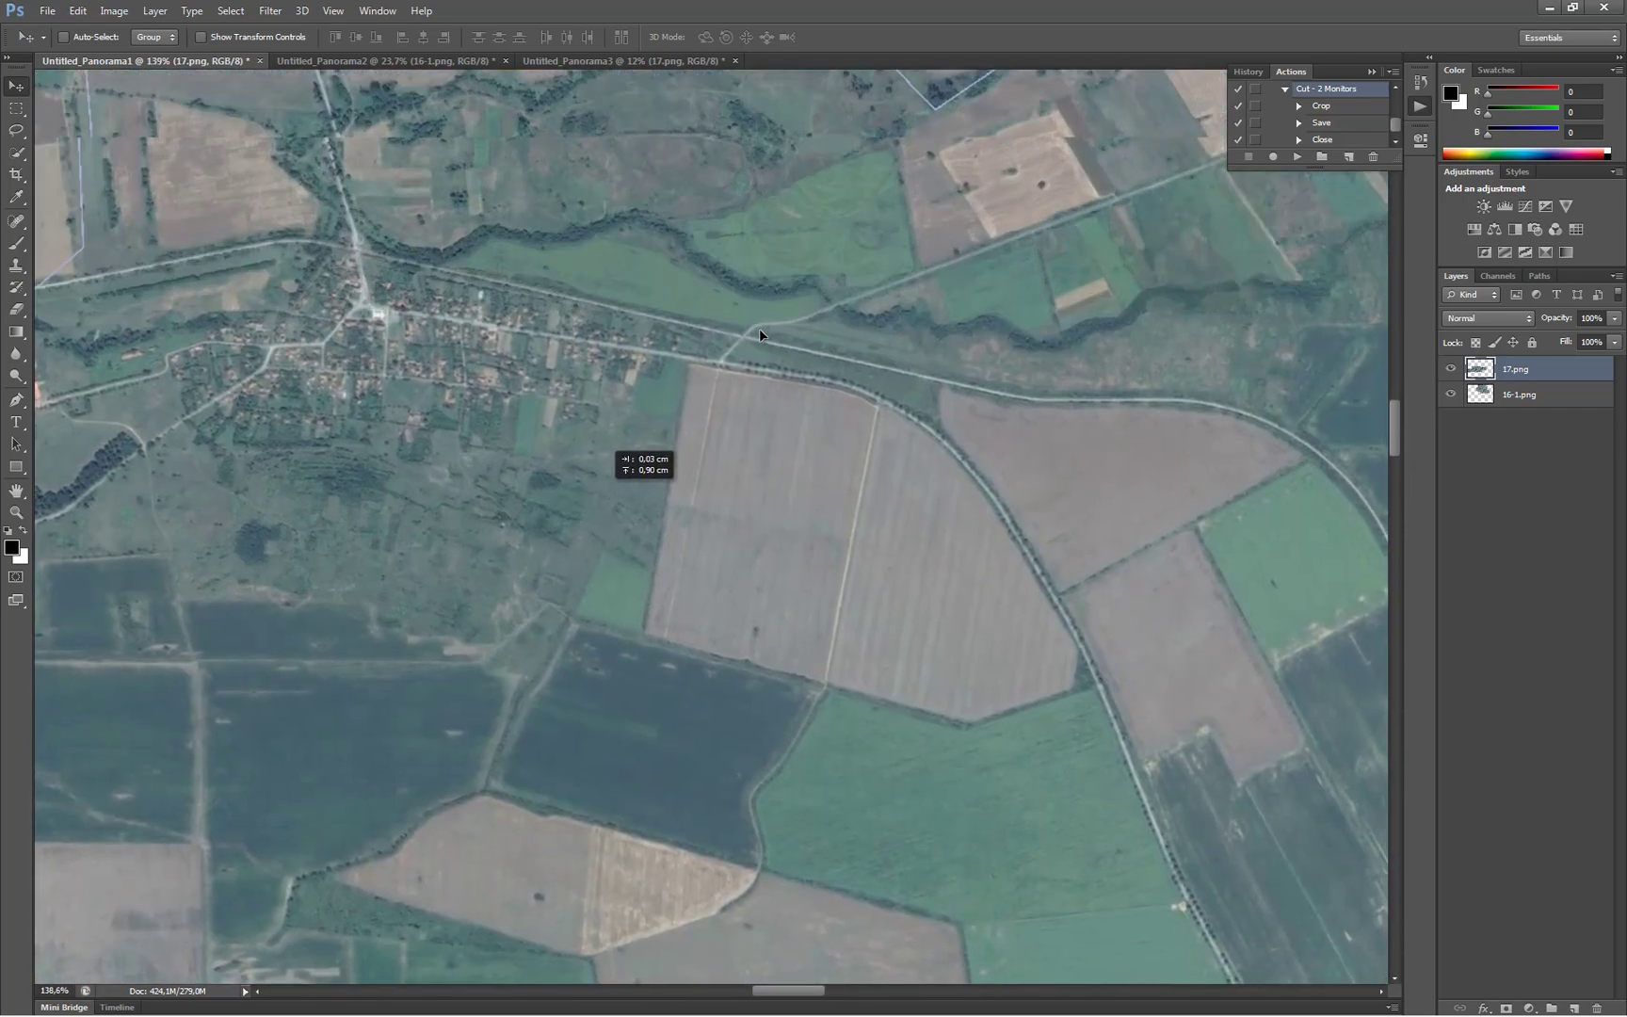
{"action": "key", "text": "Right"}
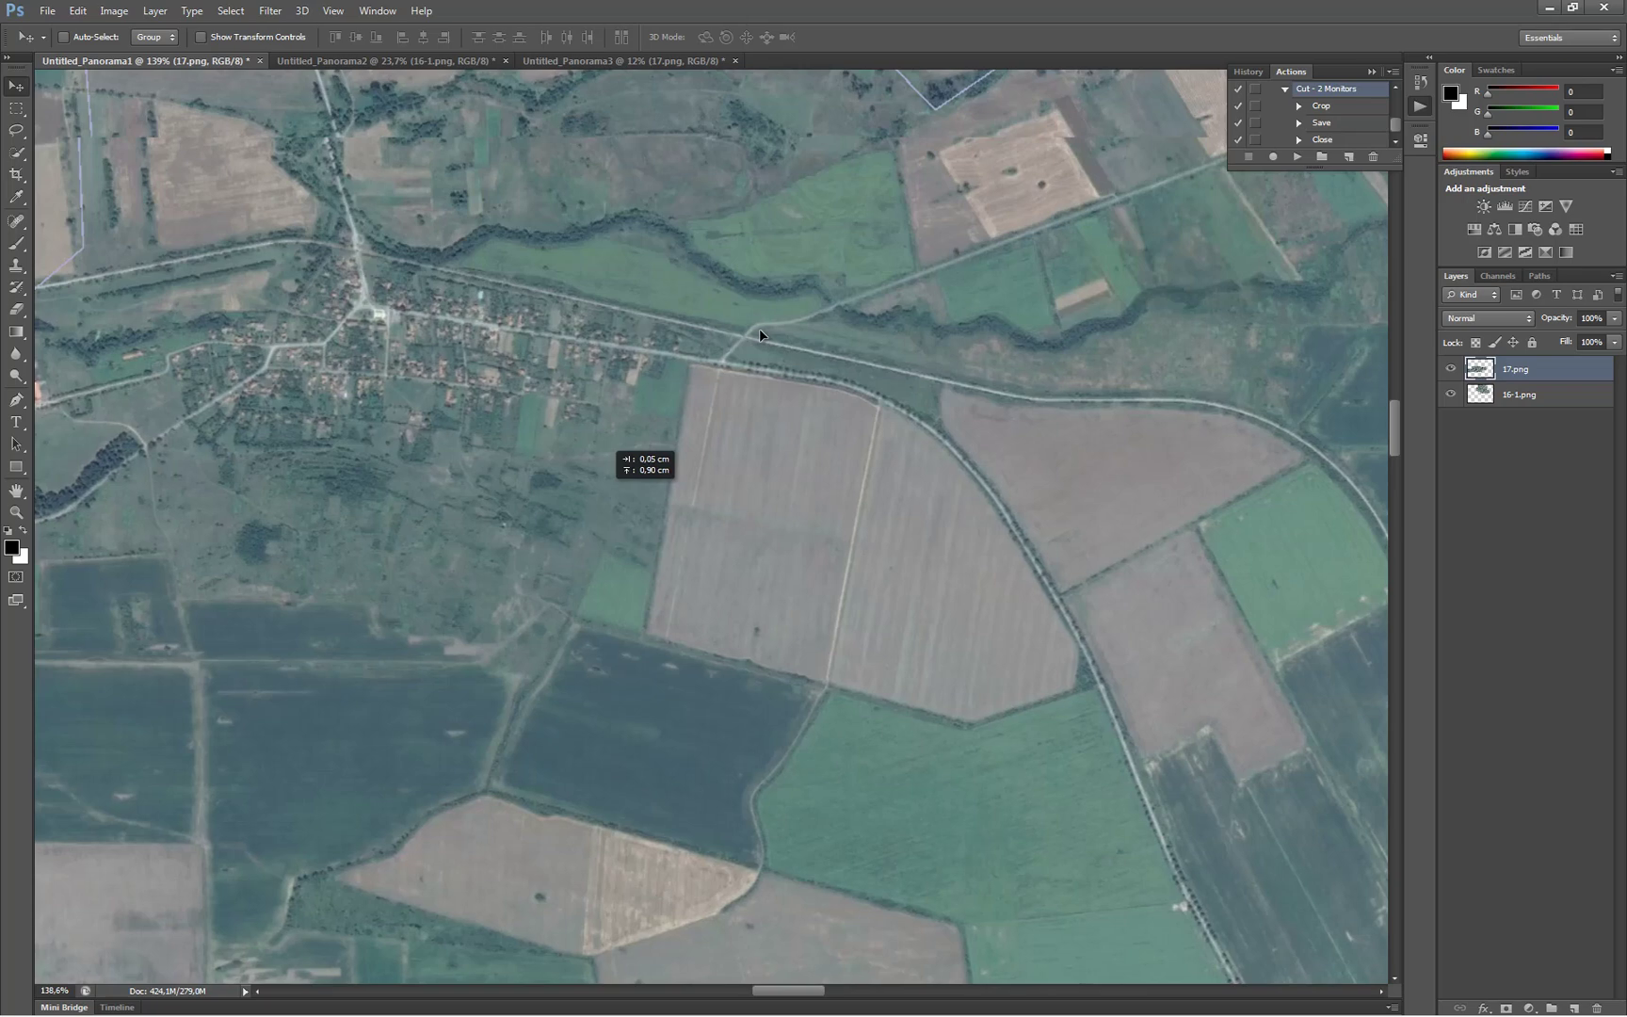
{"action": "scroll", "coordinate": [888, 368], "scroll_direction": "up", "scroll_amount": 3, "text": "alt"}
{"action": "left_click_drag", "start_coordinate": [888, 368], "coordinate": [888, 368]}
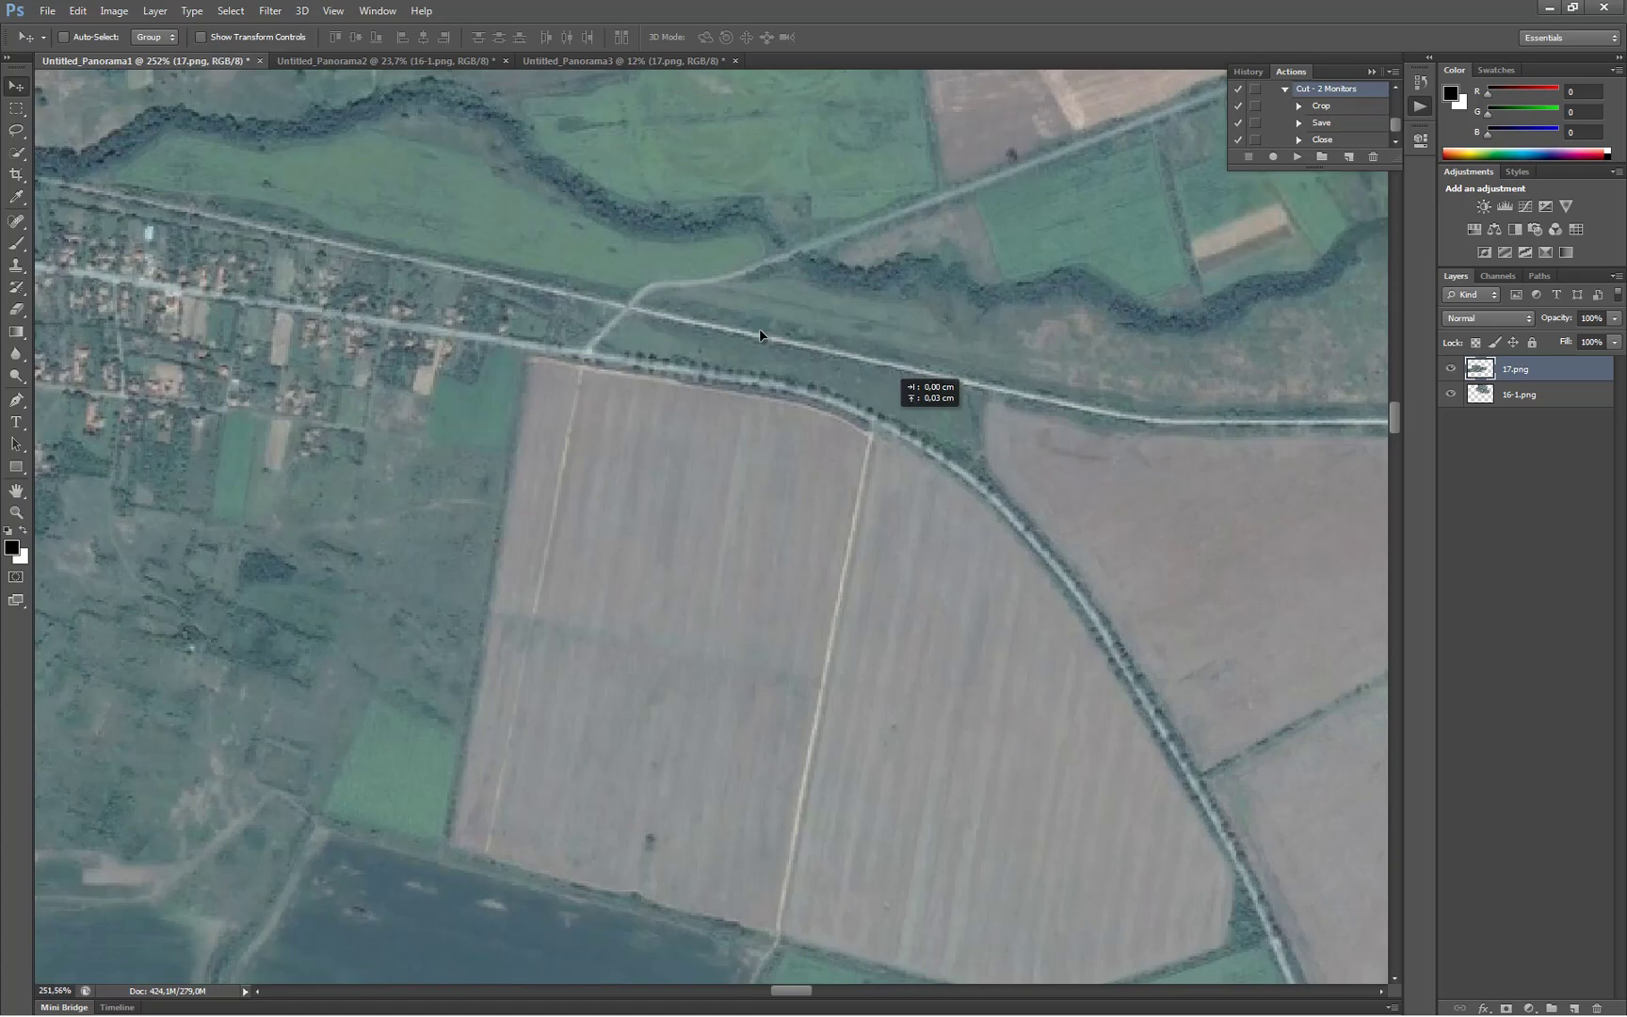
Widen the Untitled_Panorama1 canvas on both sides with the Crop tool, leaving only a narrow margin along the map's right edge.
{"action": "scroll", "coordinate": [759, 327], "scroll_direction": "down", "scroll_amount": 2, "text": "alt"}
{"action": "scroll", "coordinate": [761, 334], "scroll_direction": "down", "scroll_amount": 6, "text": "alt"}
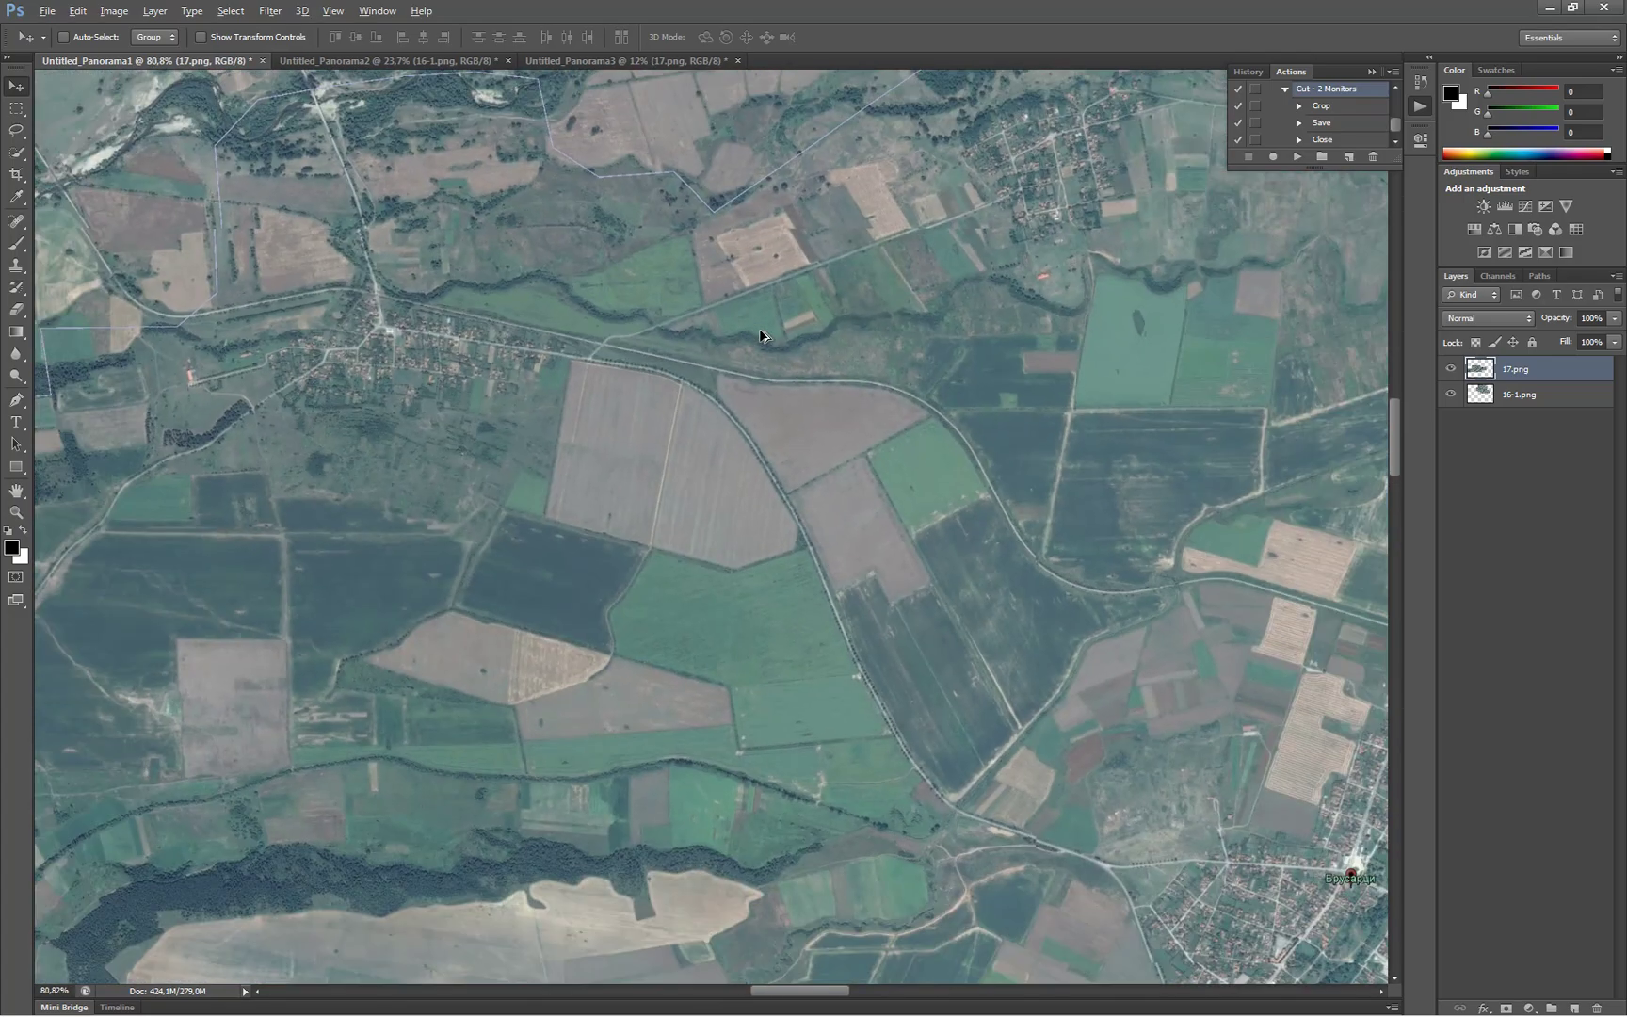
{"action": "scroll", "coordinate": [759, 328], "scroll_direction": "down", "scroll_amount": 4, "text": "alt"}
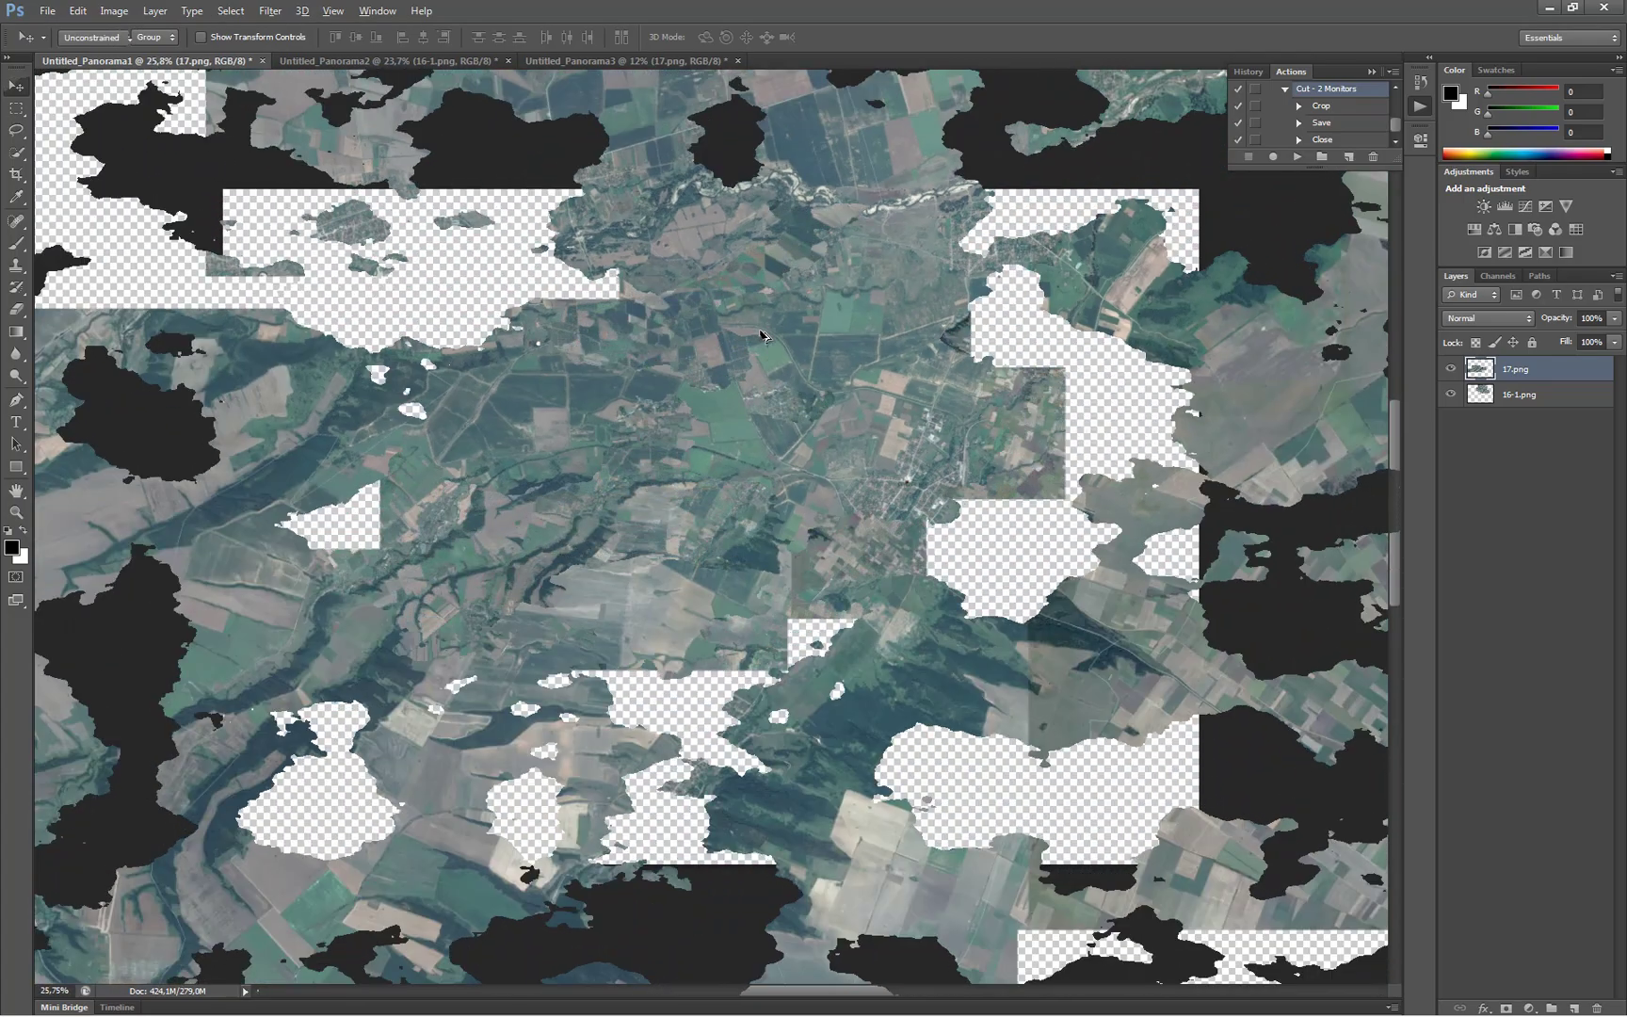
{"action": "key", "text": "c"}
{"action": "left_click_drag", "start_coordinate": [224, 675], "coordinate": [92, 674]}
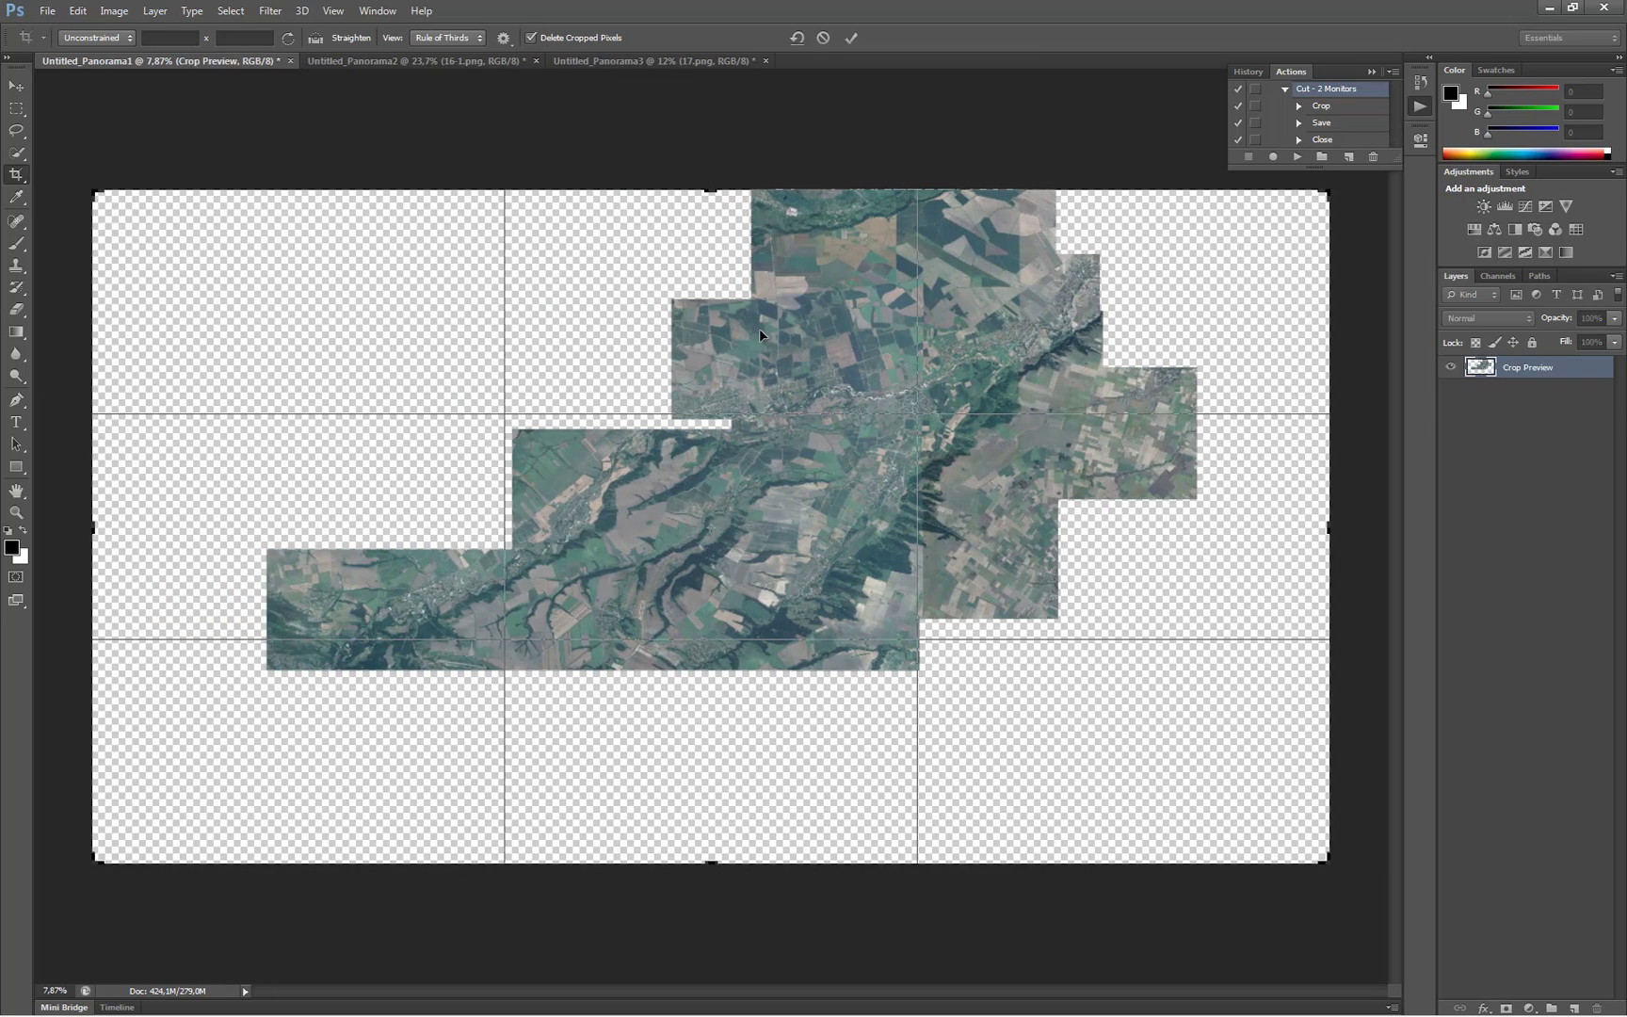
{"action": "left_click_drag", "start_coordinate": [1328, 497], "coordinate": [1278, 494]}
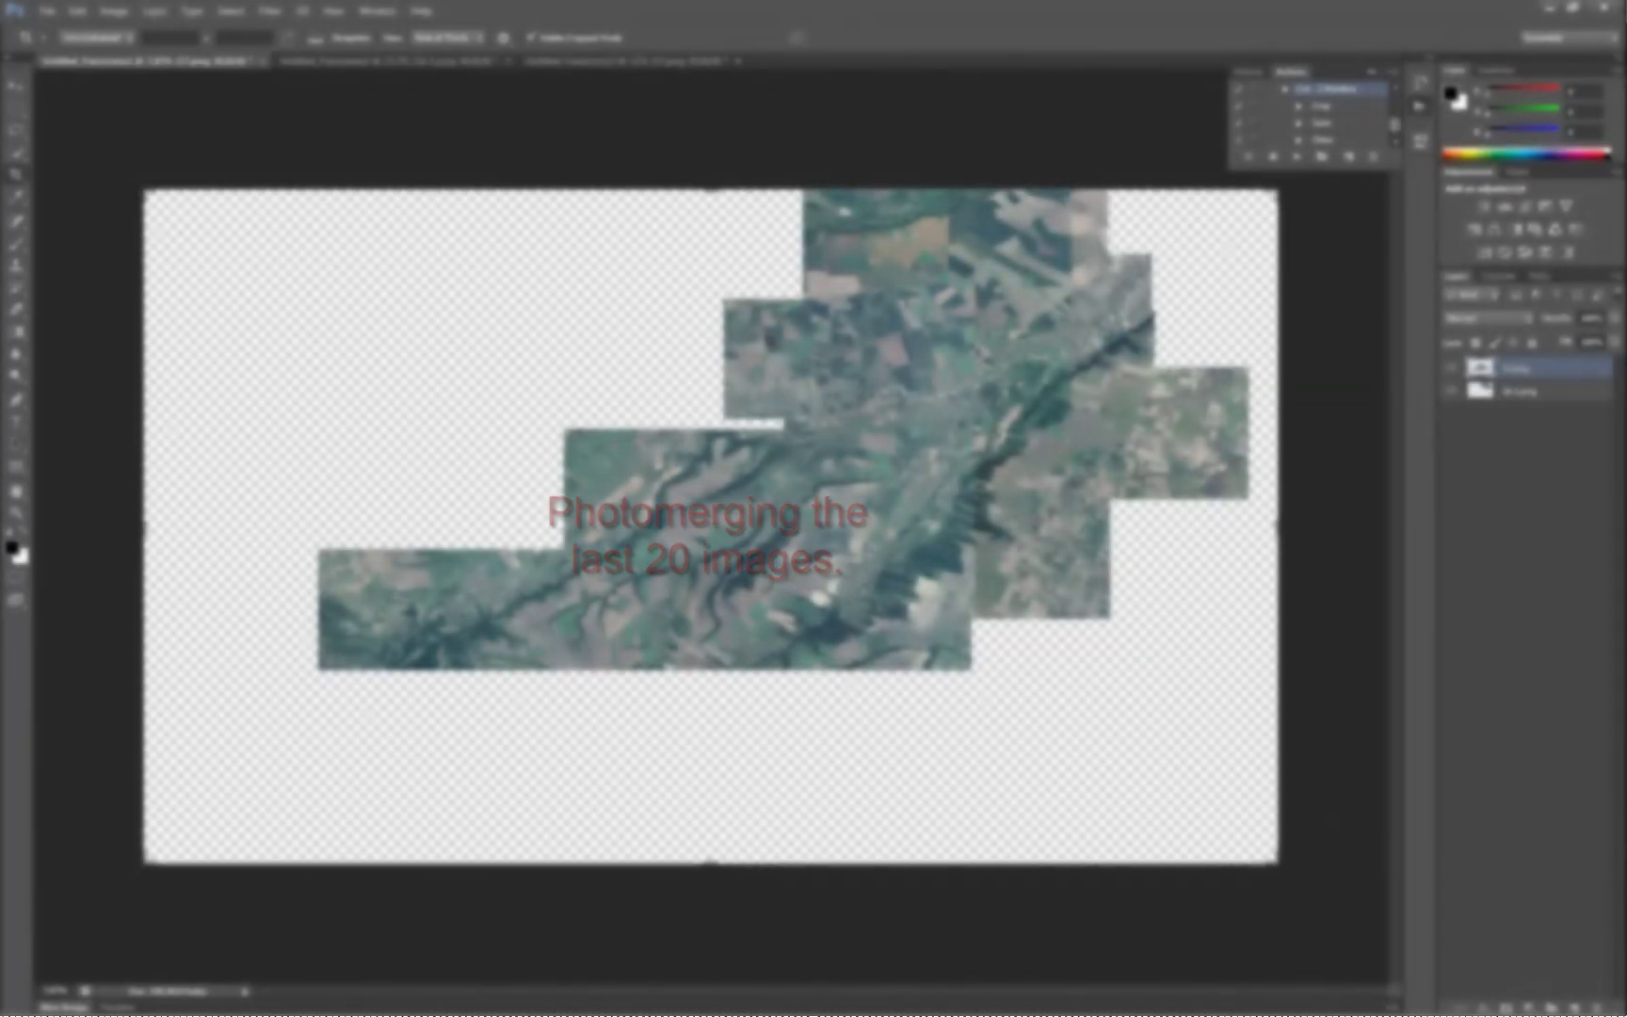
Start another Photomerge from Untitled_Panorama2, with the Reposition layout and Files as the source type.
{"action": "key", "text": "alt+f"}
{"action": "key", "text": "Up"}
{"action": "key", "text": "Up"}
{"action": "key", "text": "Up"}
{"action": "key", "text": "Up"}
{"action": "key", "text": "Up"}
{"action": "key", "text": "Up"}
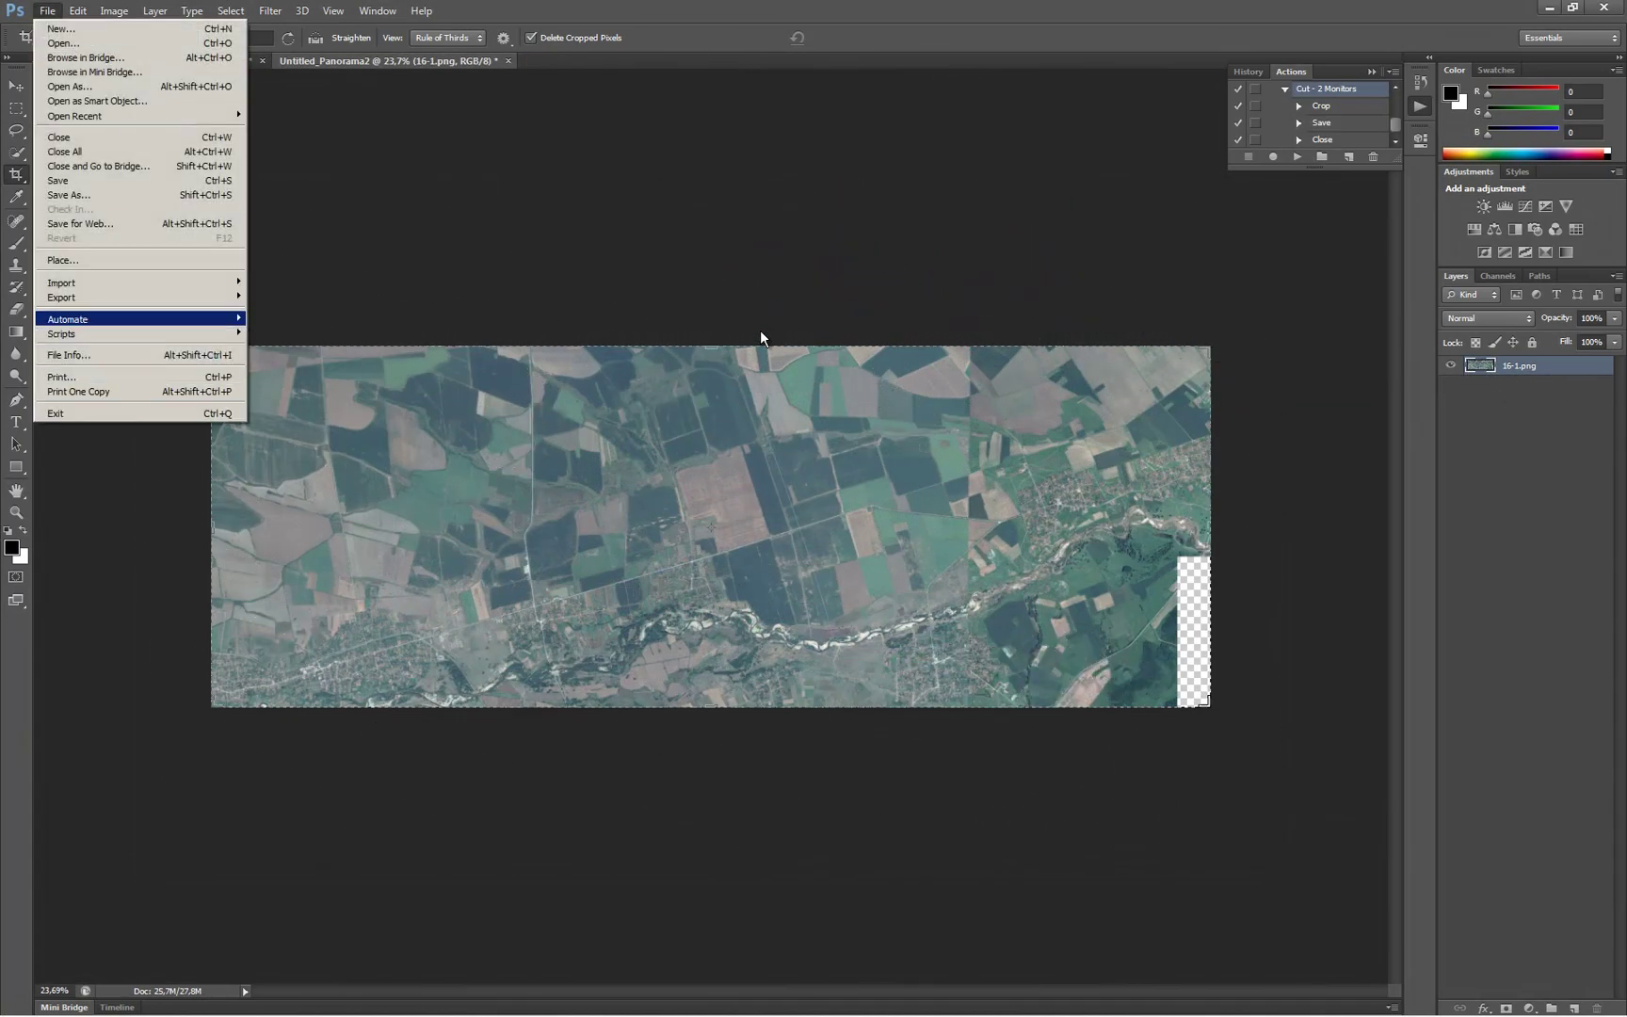
{"action": "key", "text": "Right"}
{"action": "key", "text": "Up"}
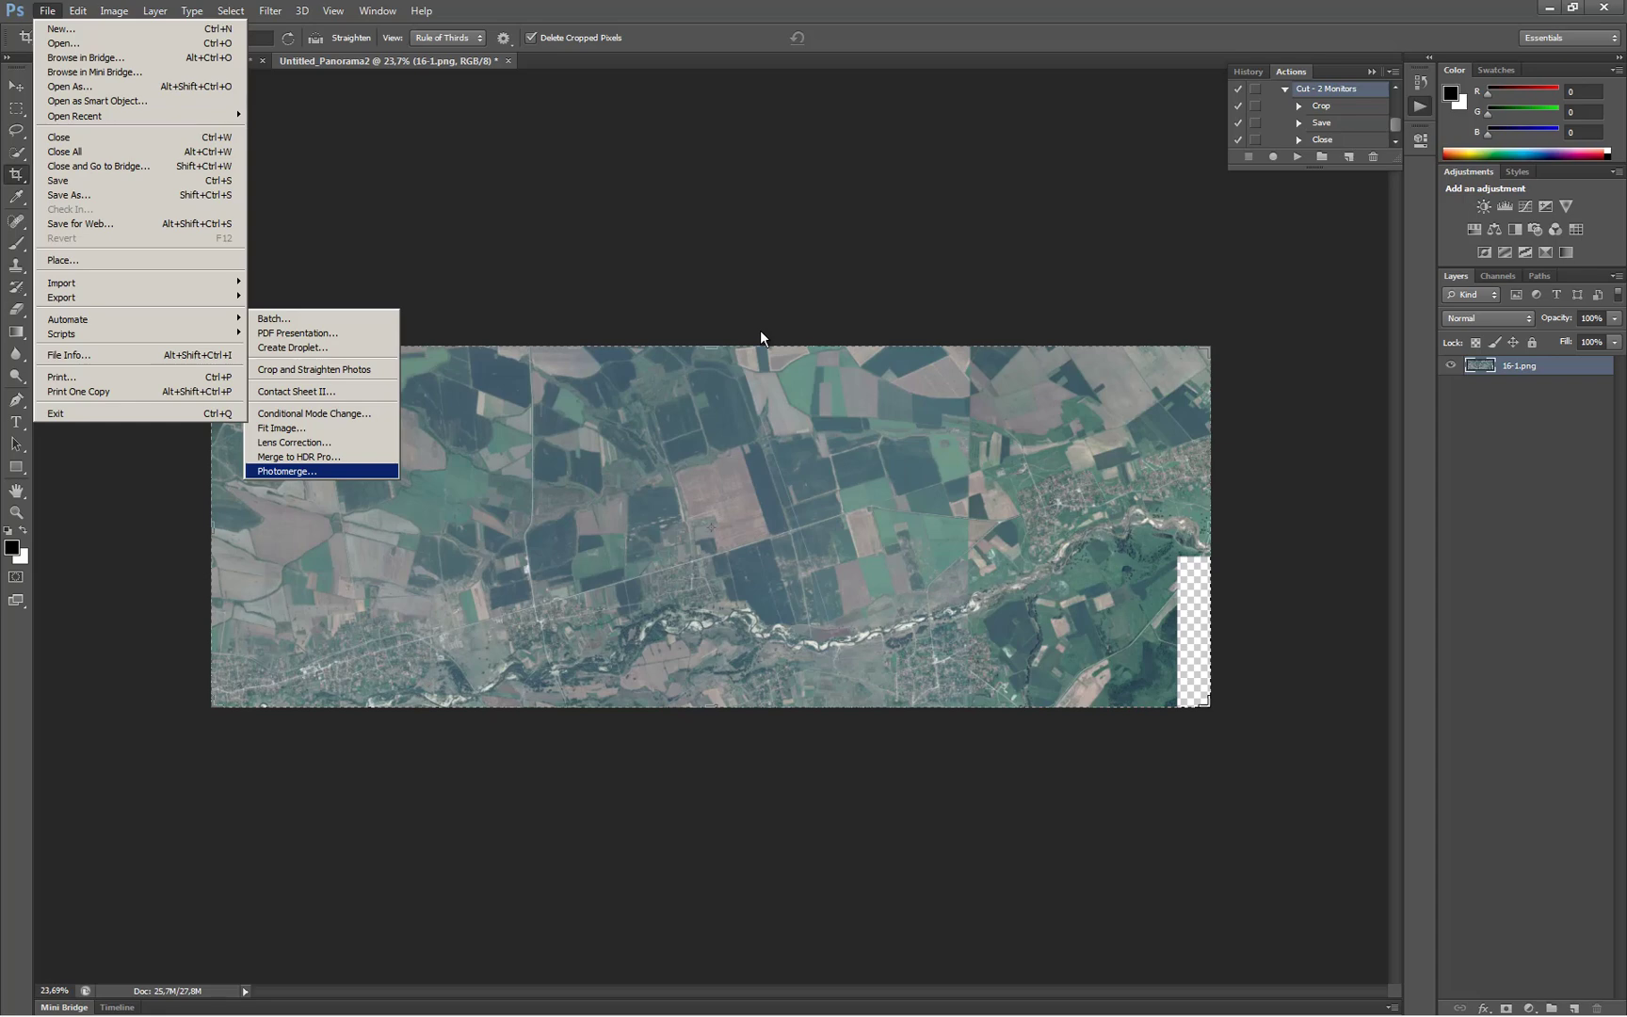
{"action": "key", "text": "Return"}
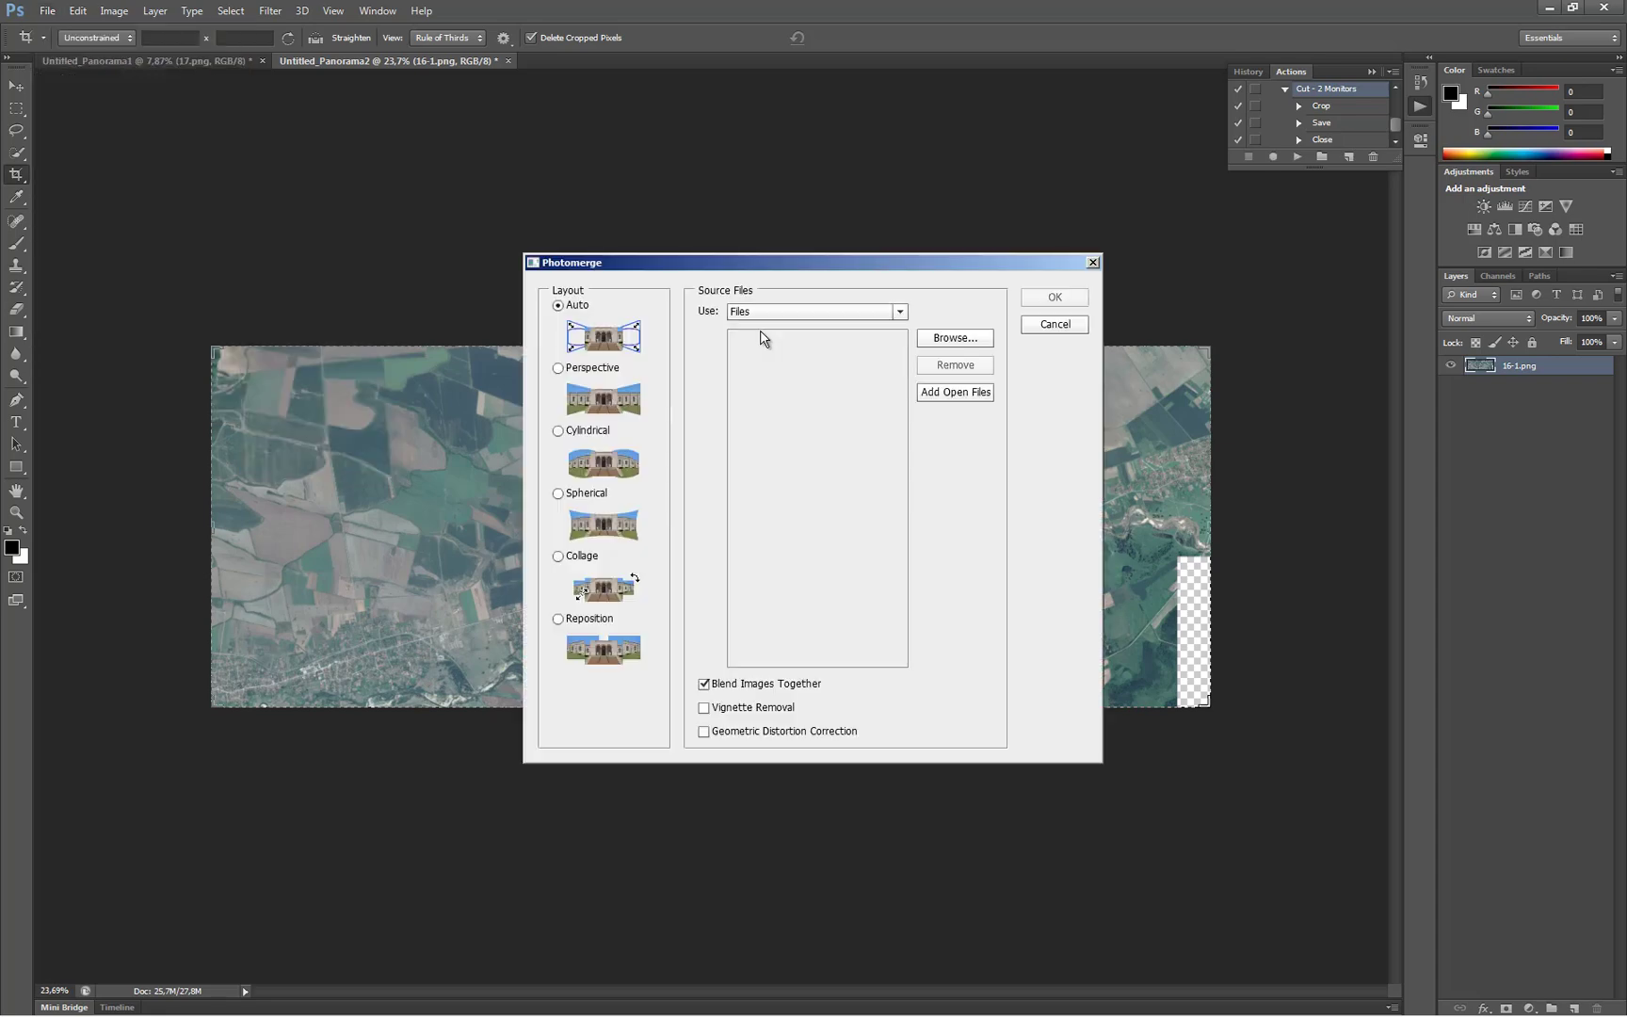
{"action": "key", "text": "Up"}
{"action": "key", "text": "Tab"}
{"action": "key", "text": "alt+Down"}
{"action": "key", "text": "Down"}
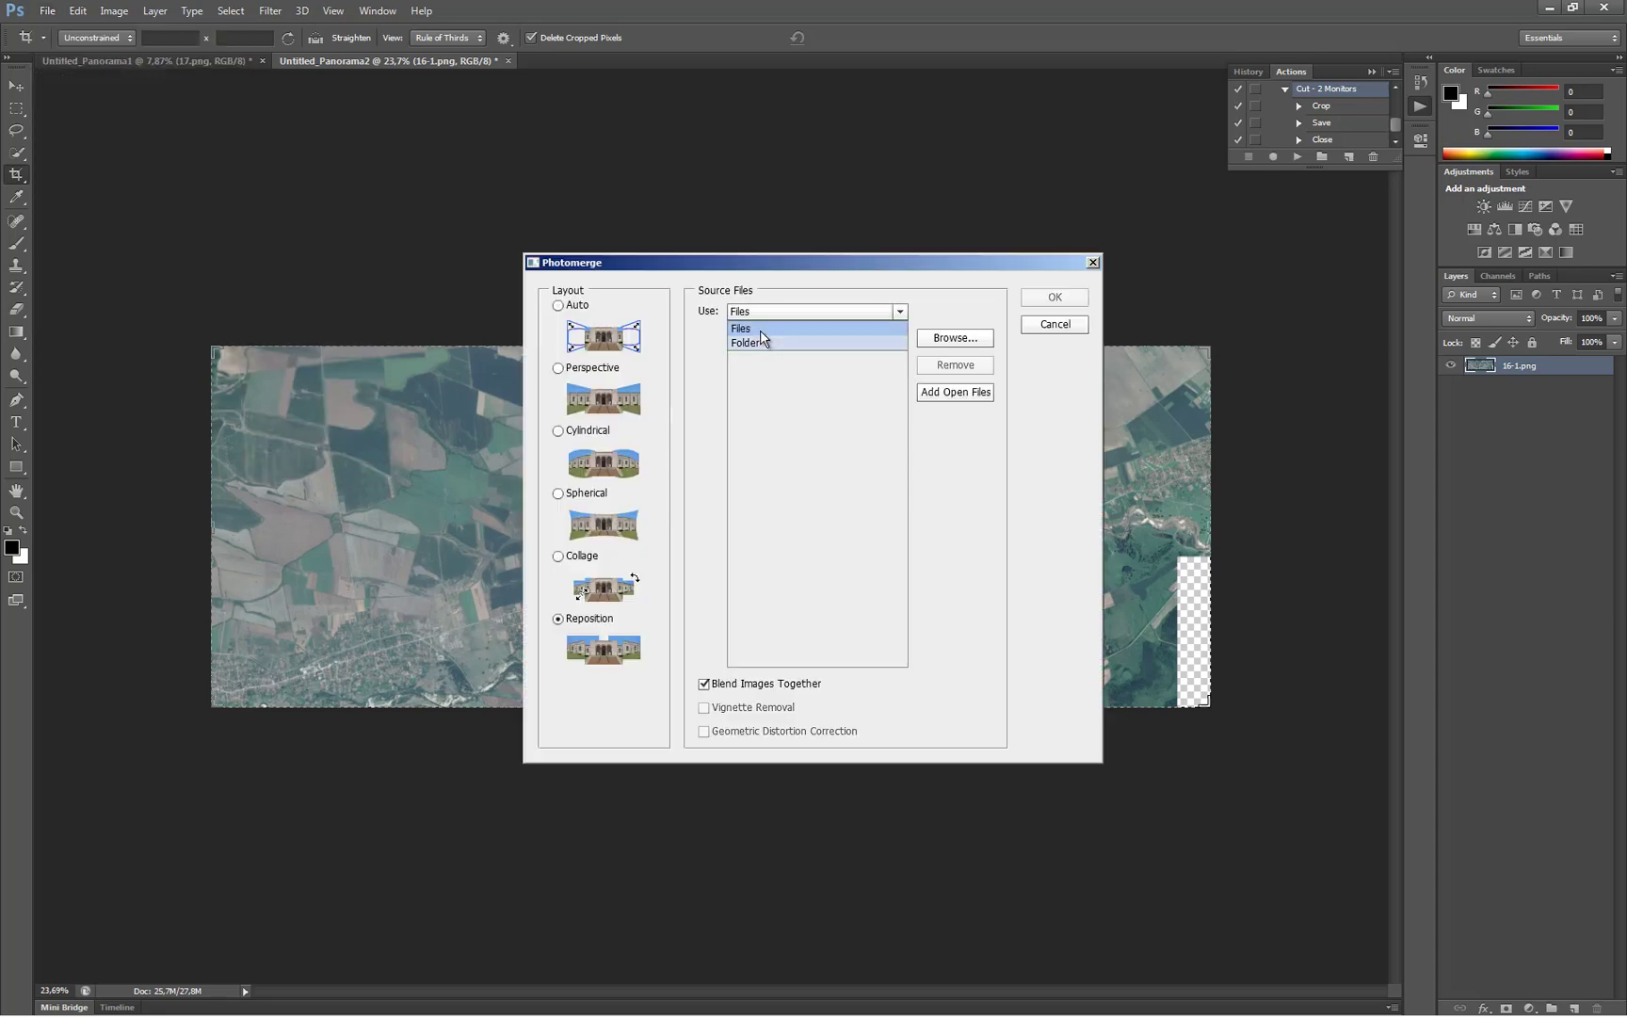
{"action": "left_click", "coordinate": [760, 329]}
{"action": "key", "text": "Tab"}
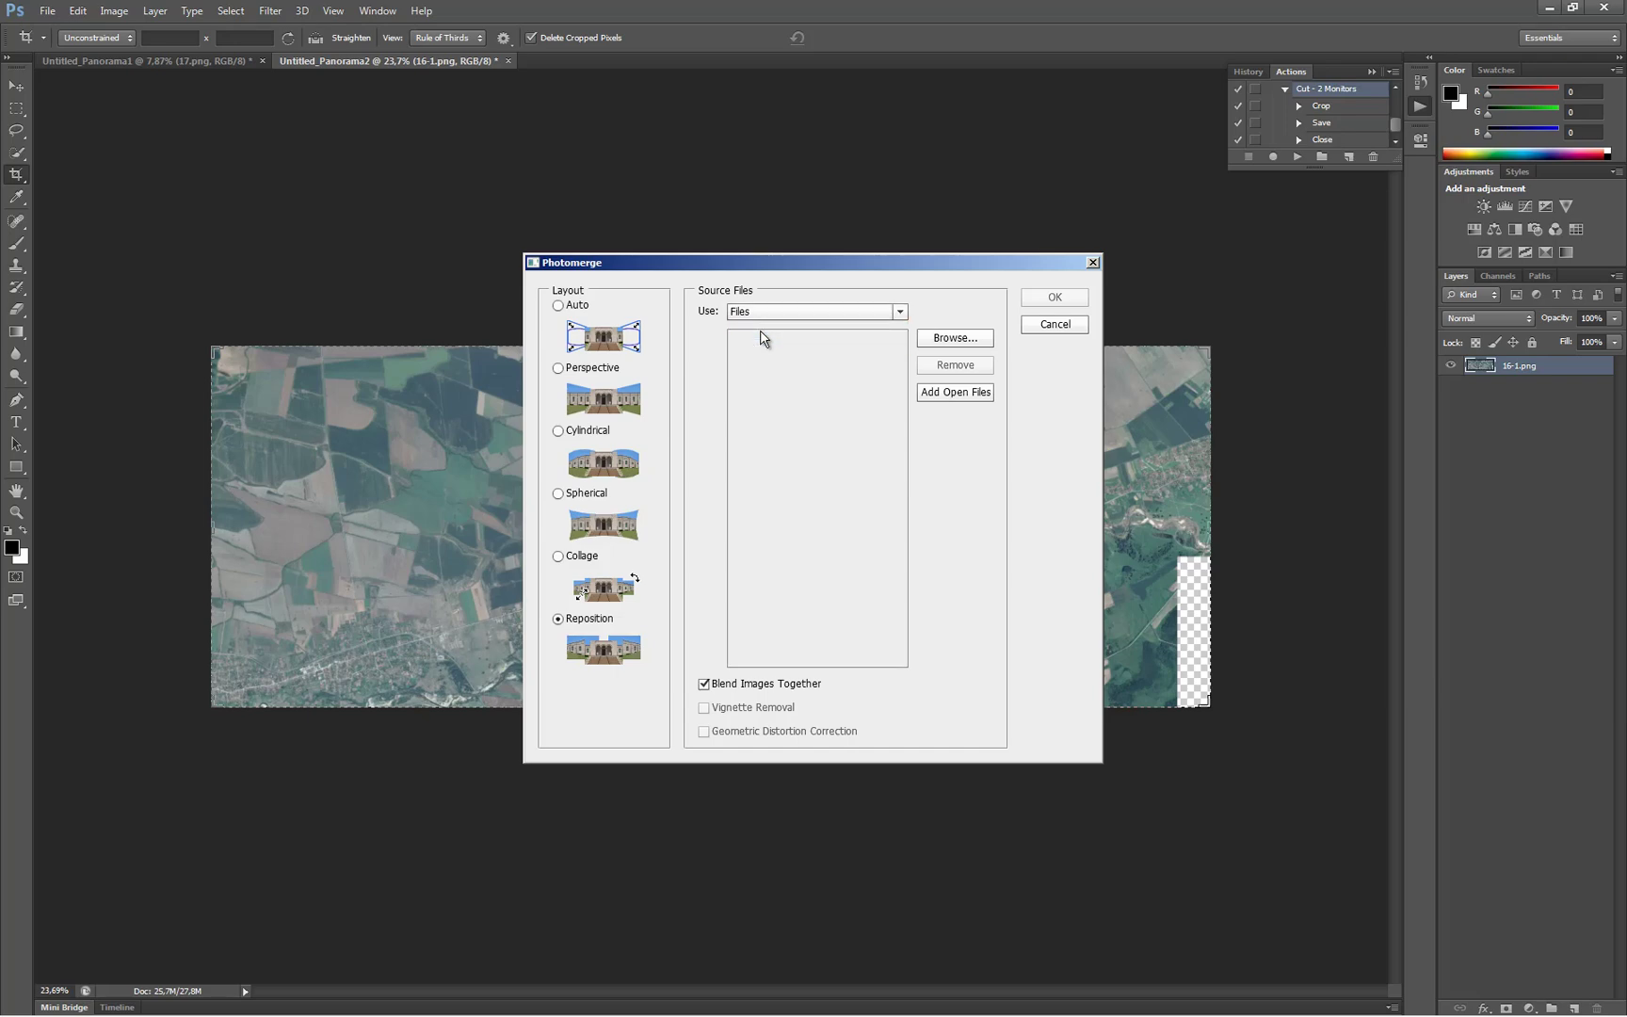
Load 38.png through 58.png from the Cut folder into Photomerge and run the merge.
{"action": "key", "text": "Return"}
{"action": "type", "text": "10"}
{"action": "scroll", "coordinate": [761, 330], "scroll_direction": "down", "scroll_amount": 10}
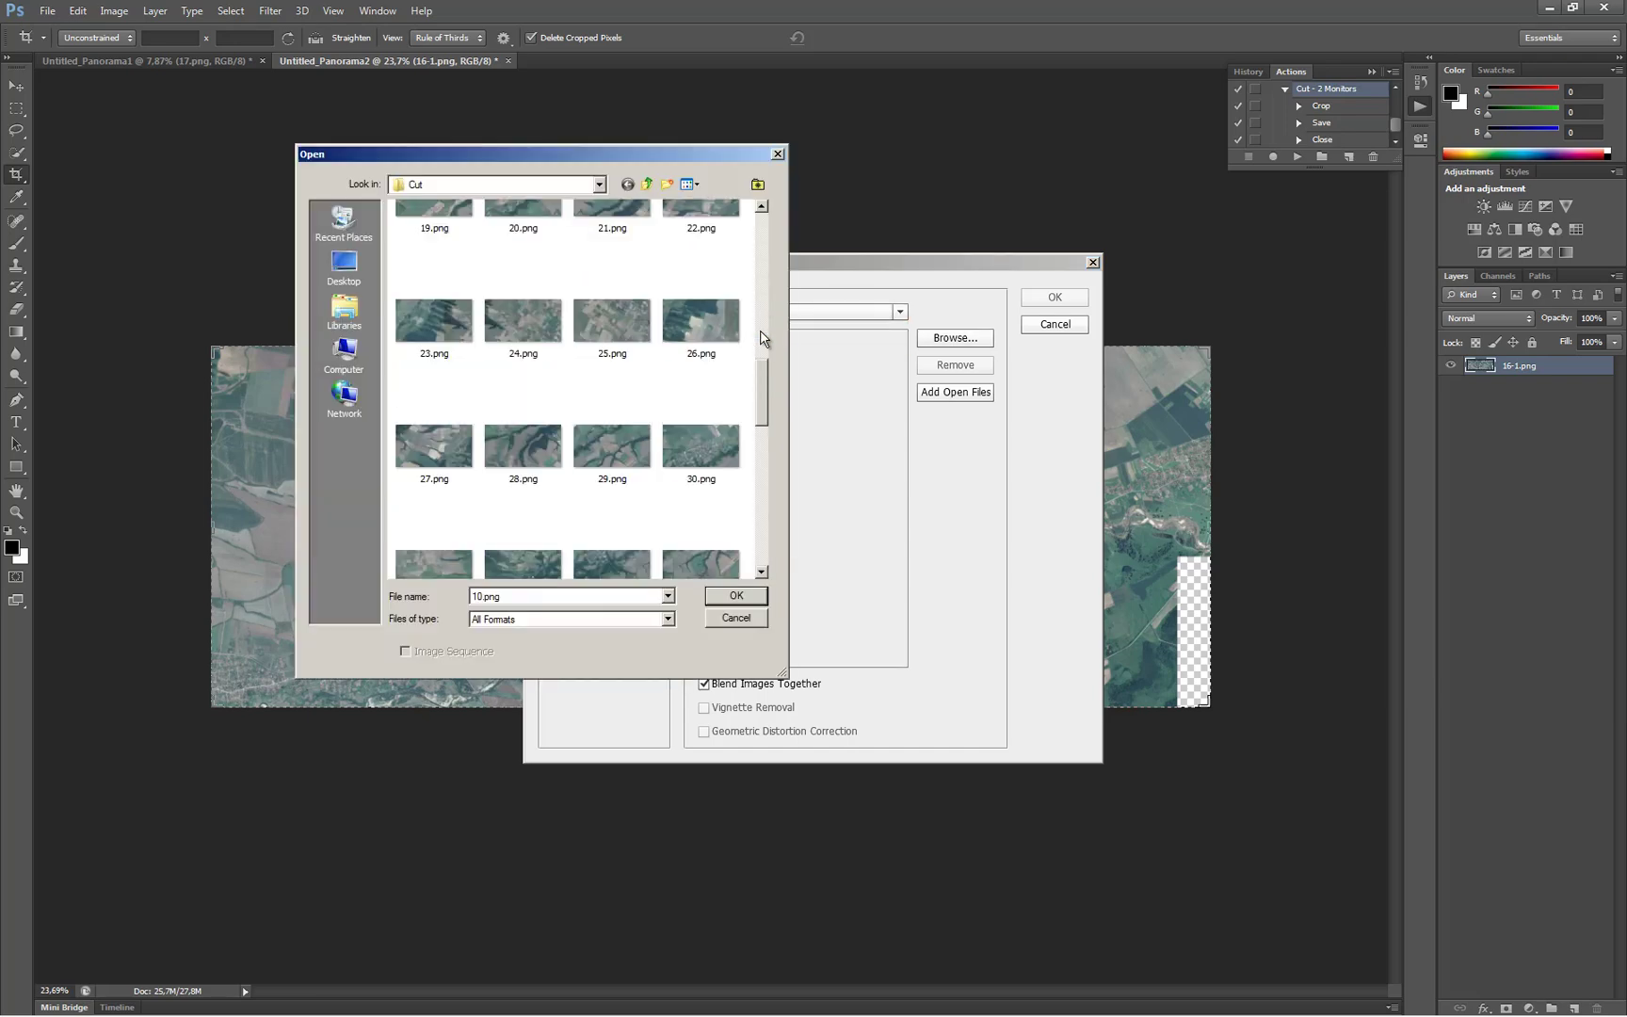
{"action": "scroll", "coordinate": [761, 339], "scroll_direction": "up", "scroll_amount": 3}
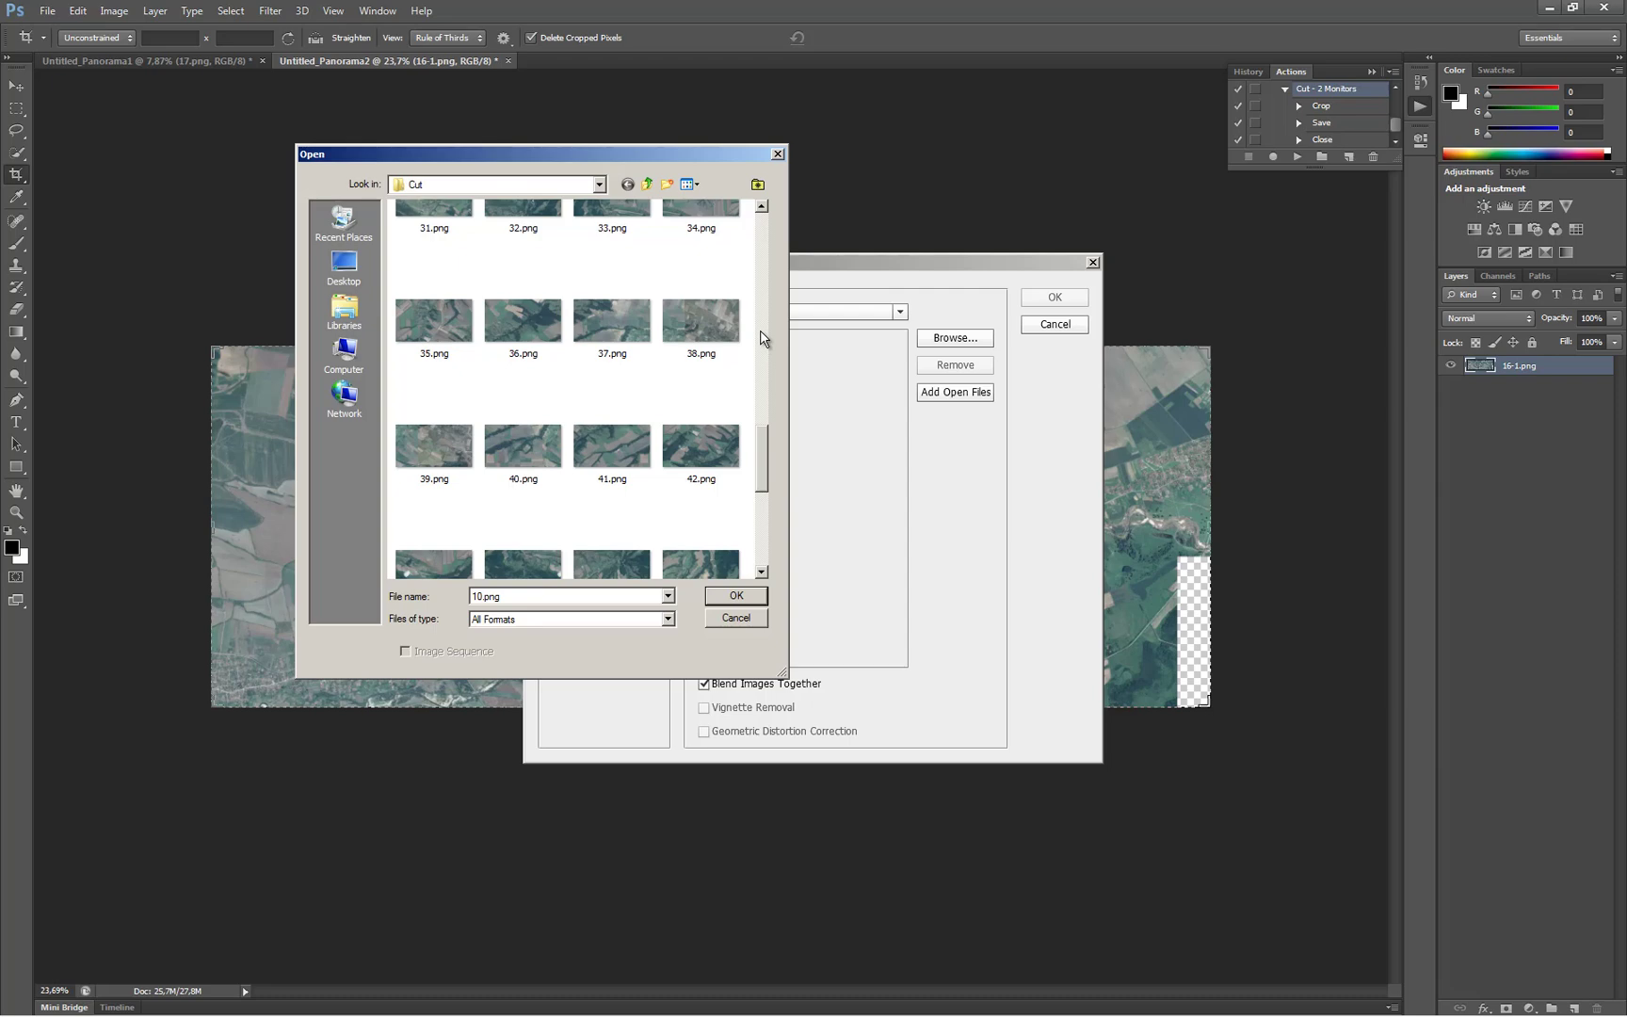
{"action": "type", "text": "38"}
{"action": "scroll", "coordinate": [761, 339], "scroll_direction": "down", "scroll_amount": 6}
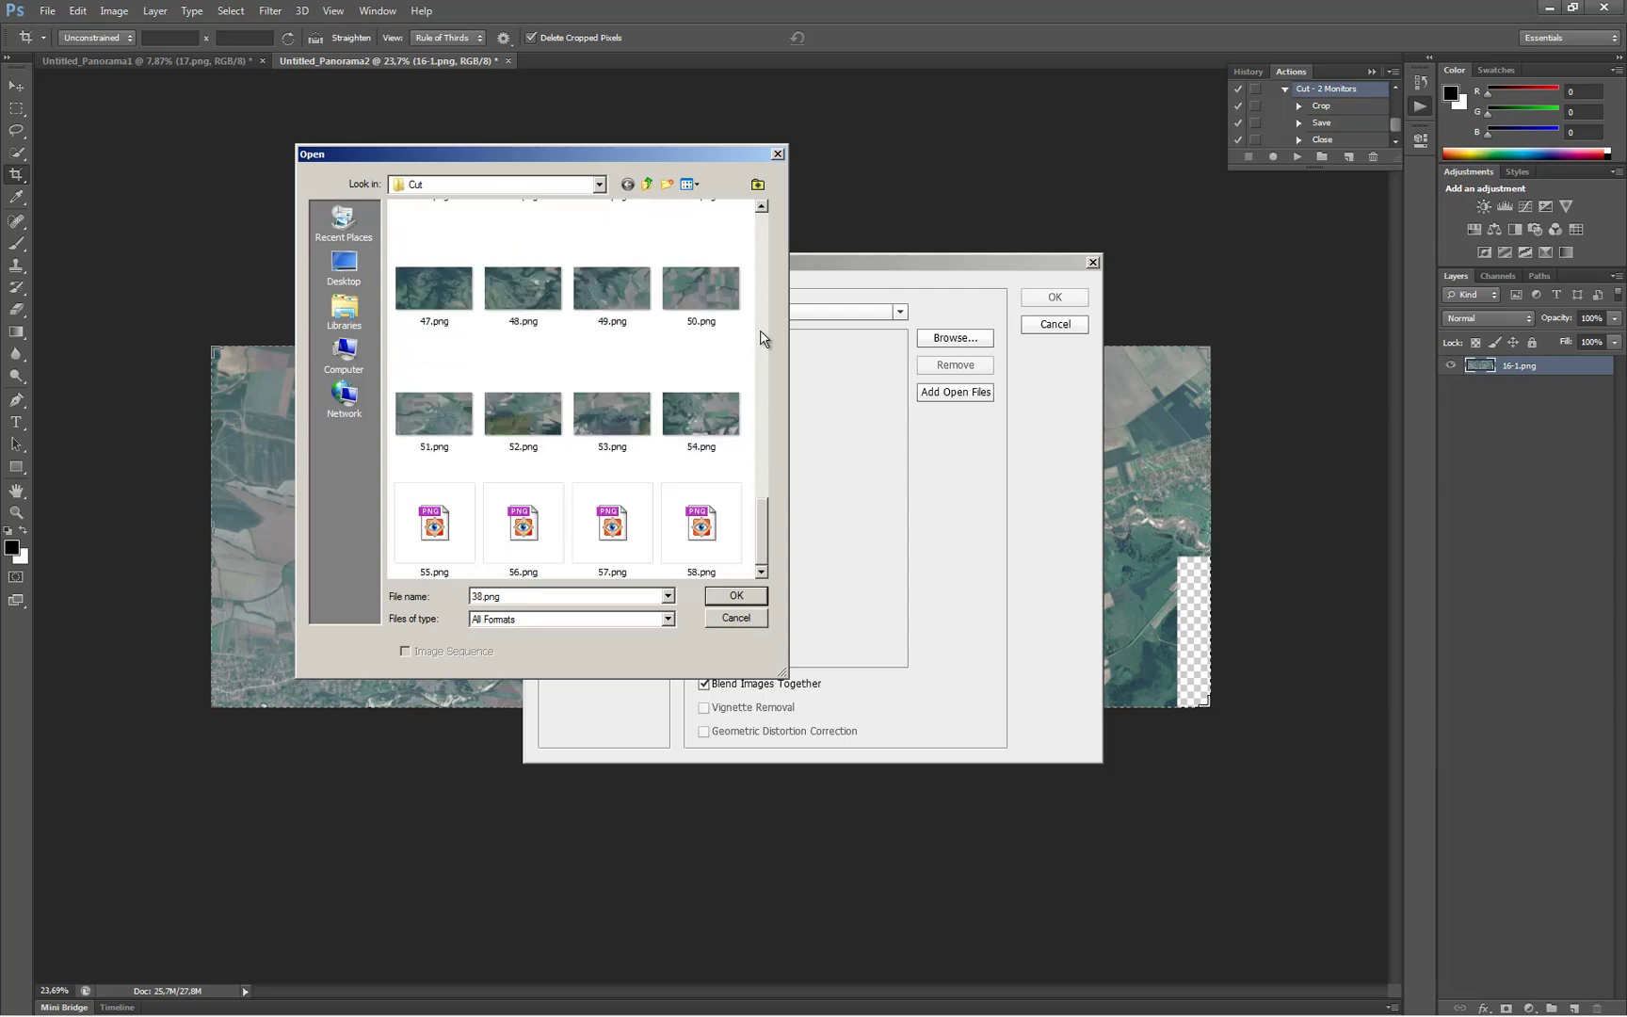
{"action": "key", "text": "shift+End"}
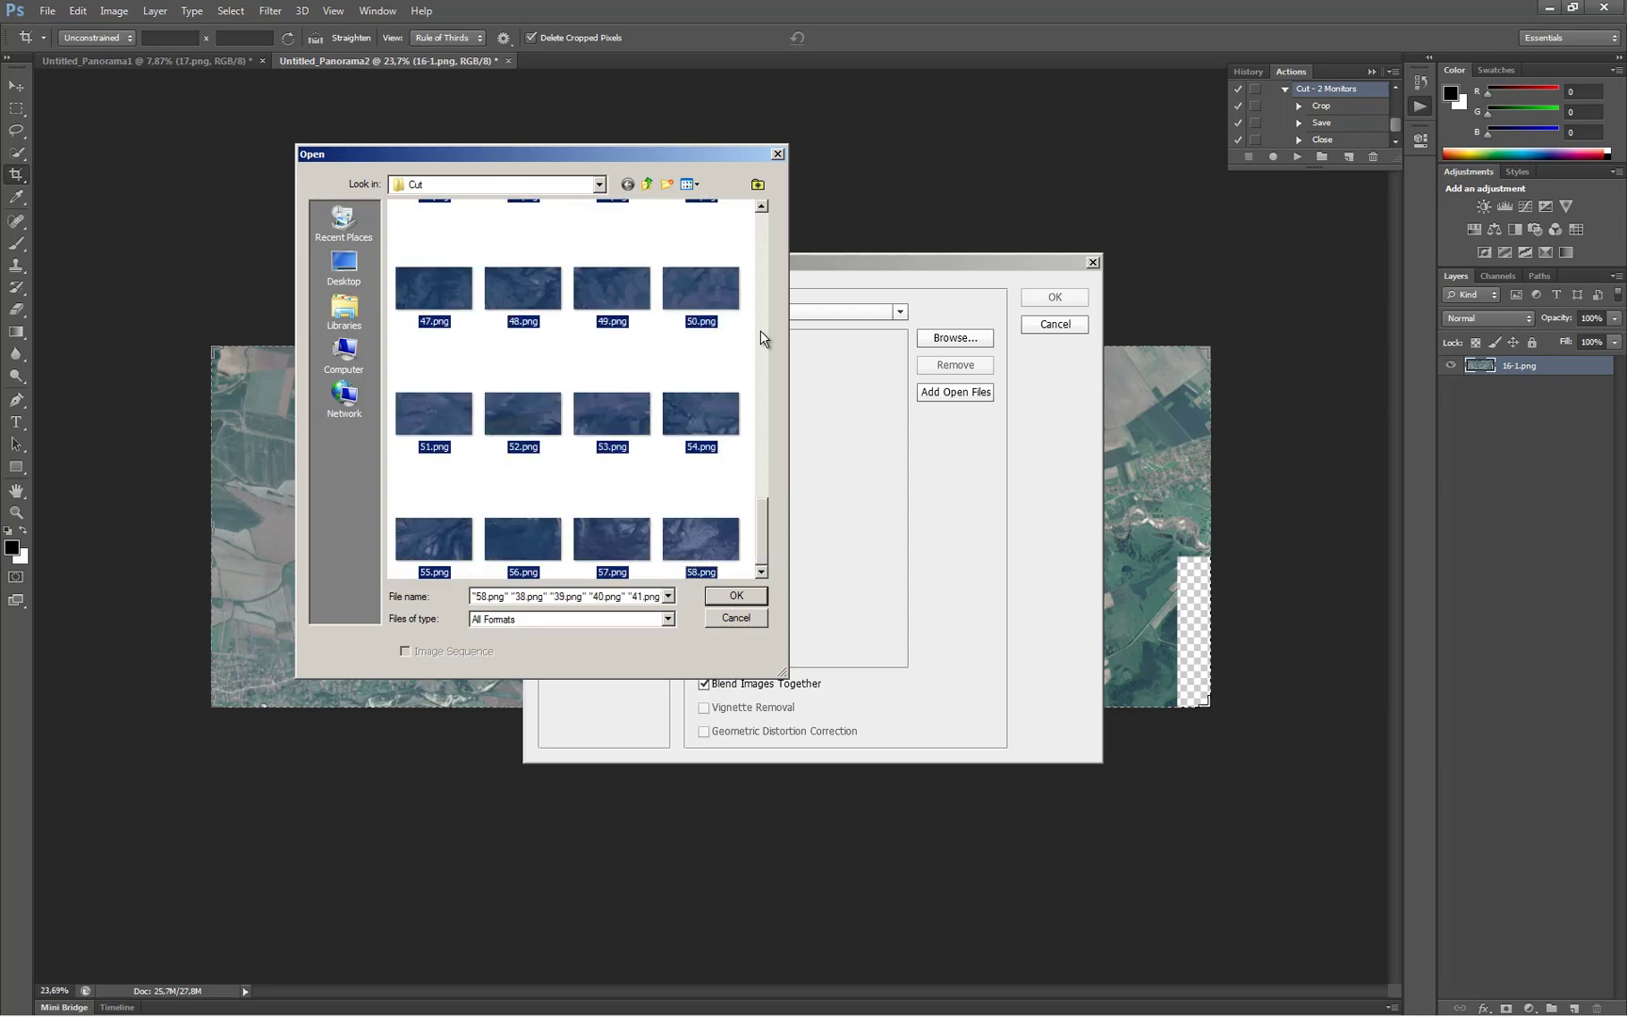
{"action": "key", "text": "Return"}
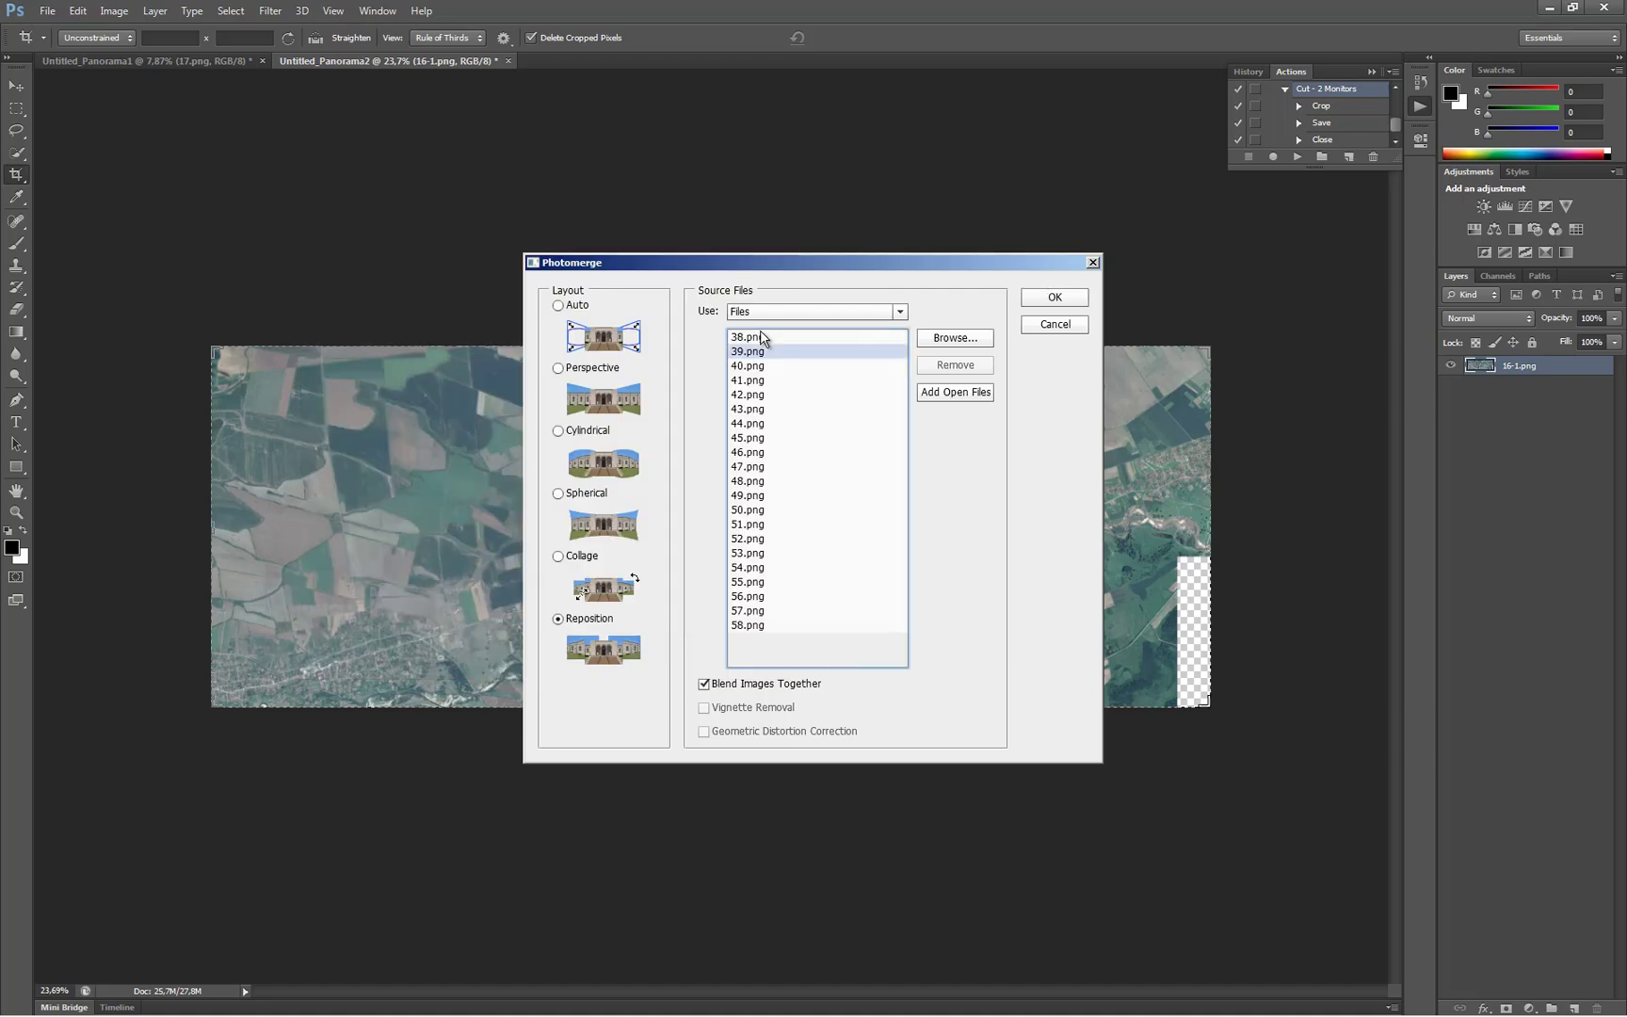
{"action": "left_click", "coordinate": [760, 334]}
{"action": "key", "text": "shift+End"}
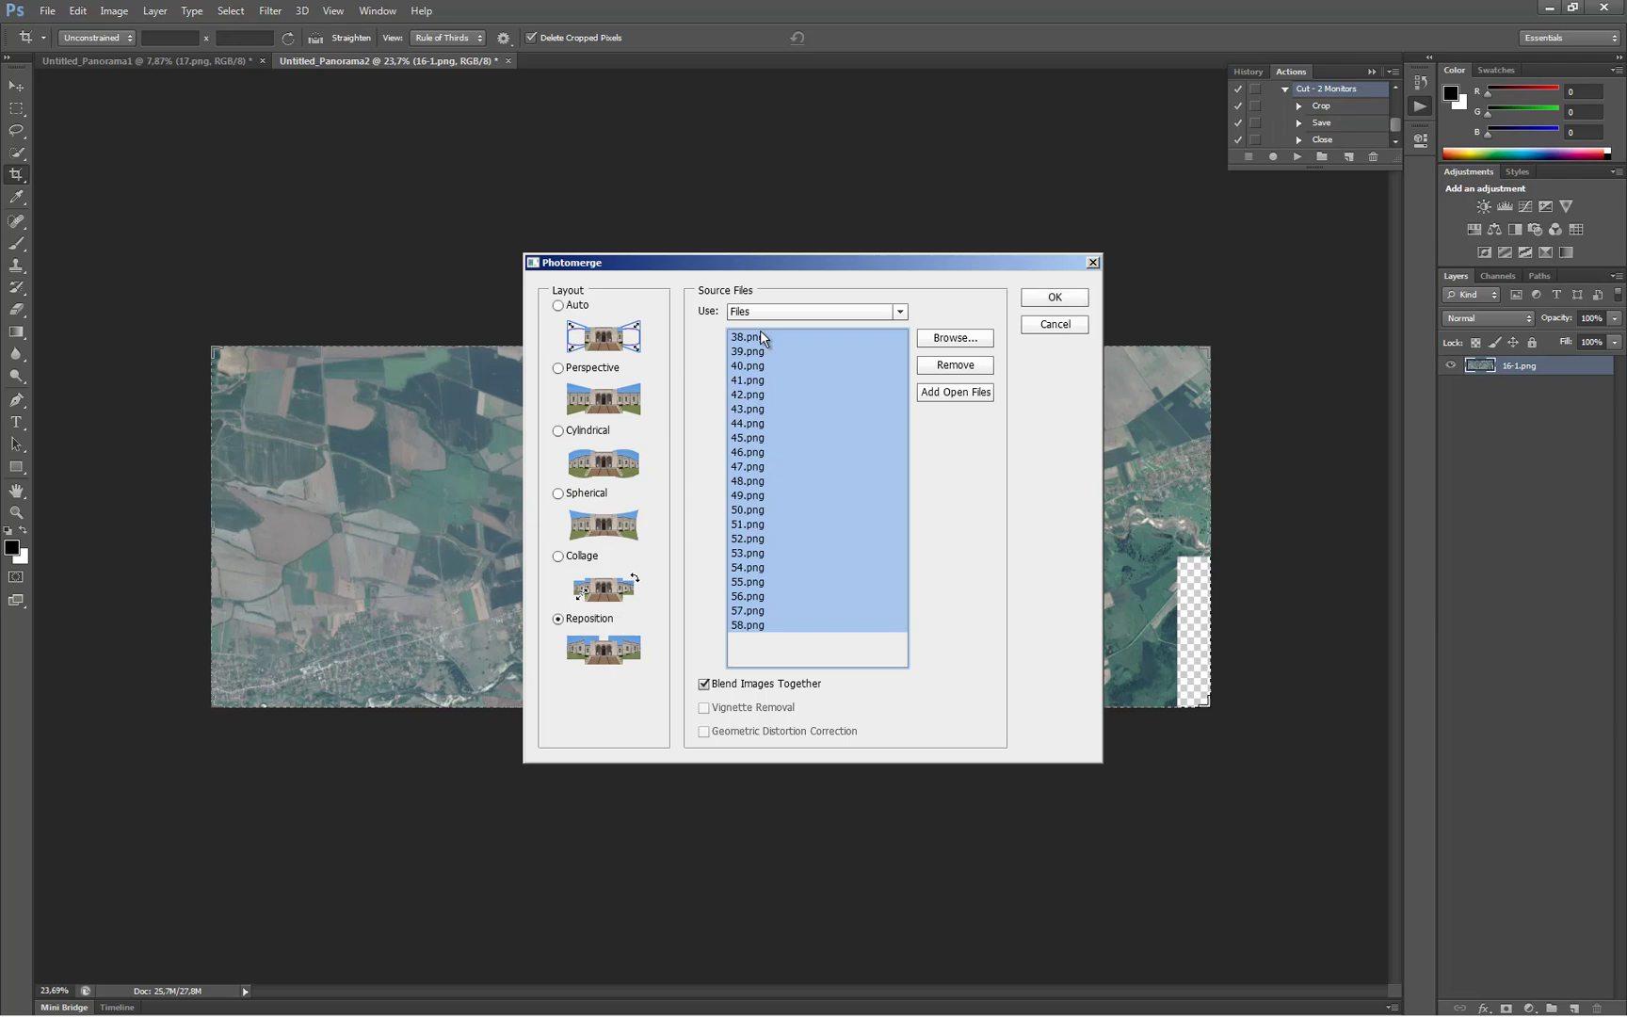
{"action": "key", "text": "Return"}
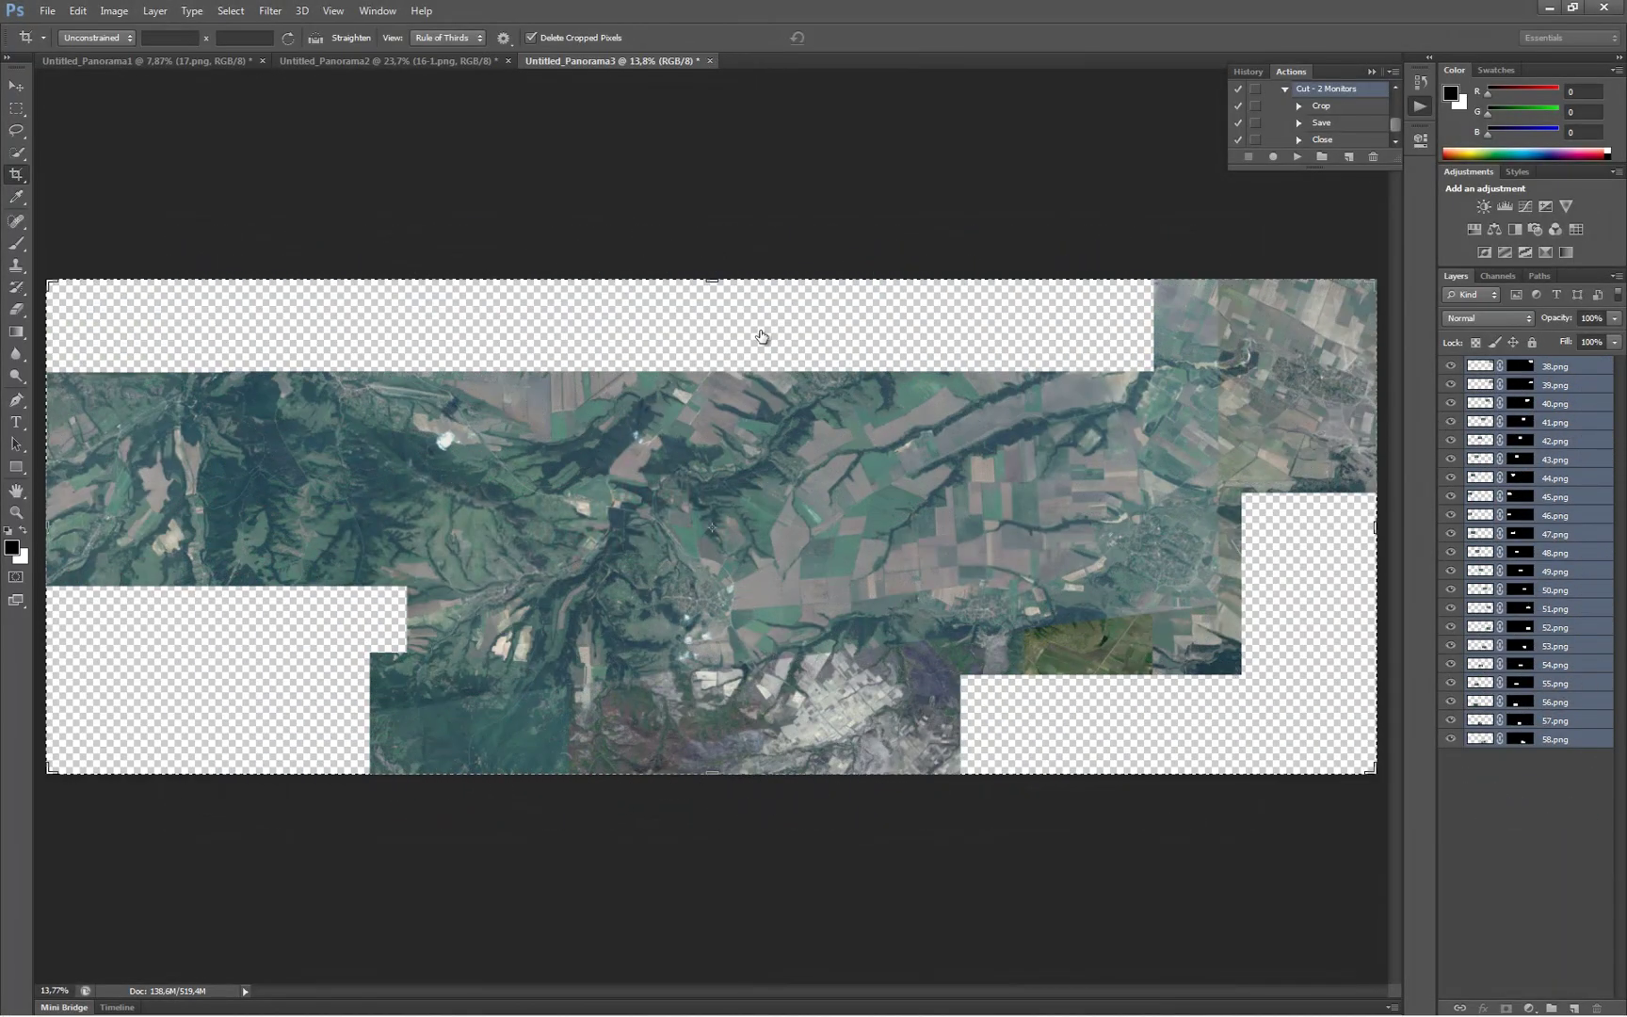
Merge all layers of Untitled_Panorama3 into one and copy the resulting 38.png layer into Untitled_Panorama1.
{"action": "key", "text": "ctrl+e"}
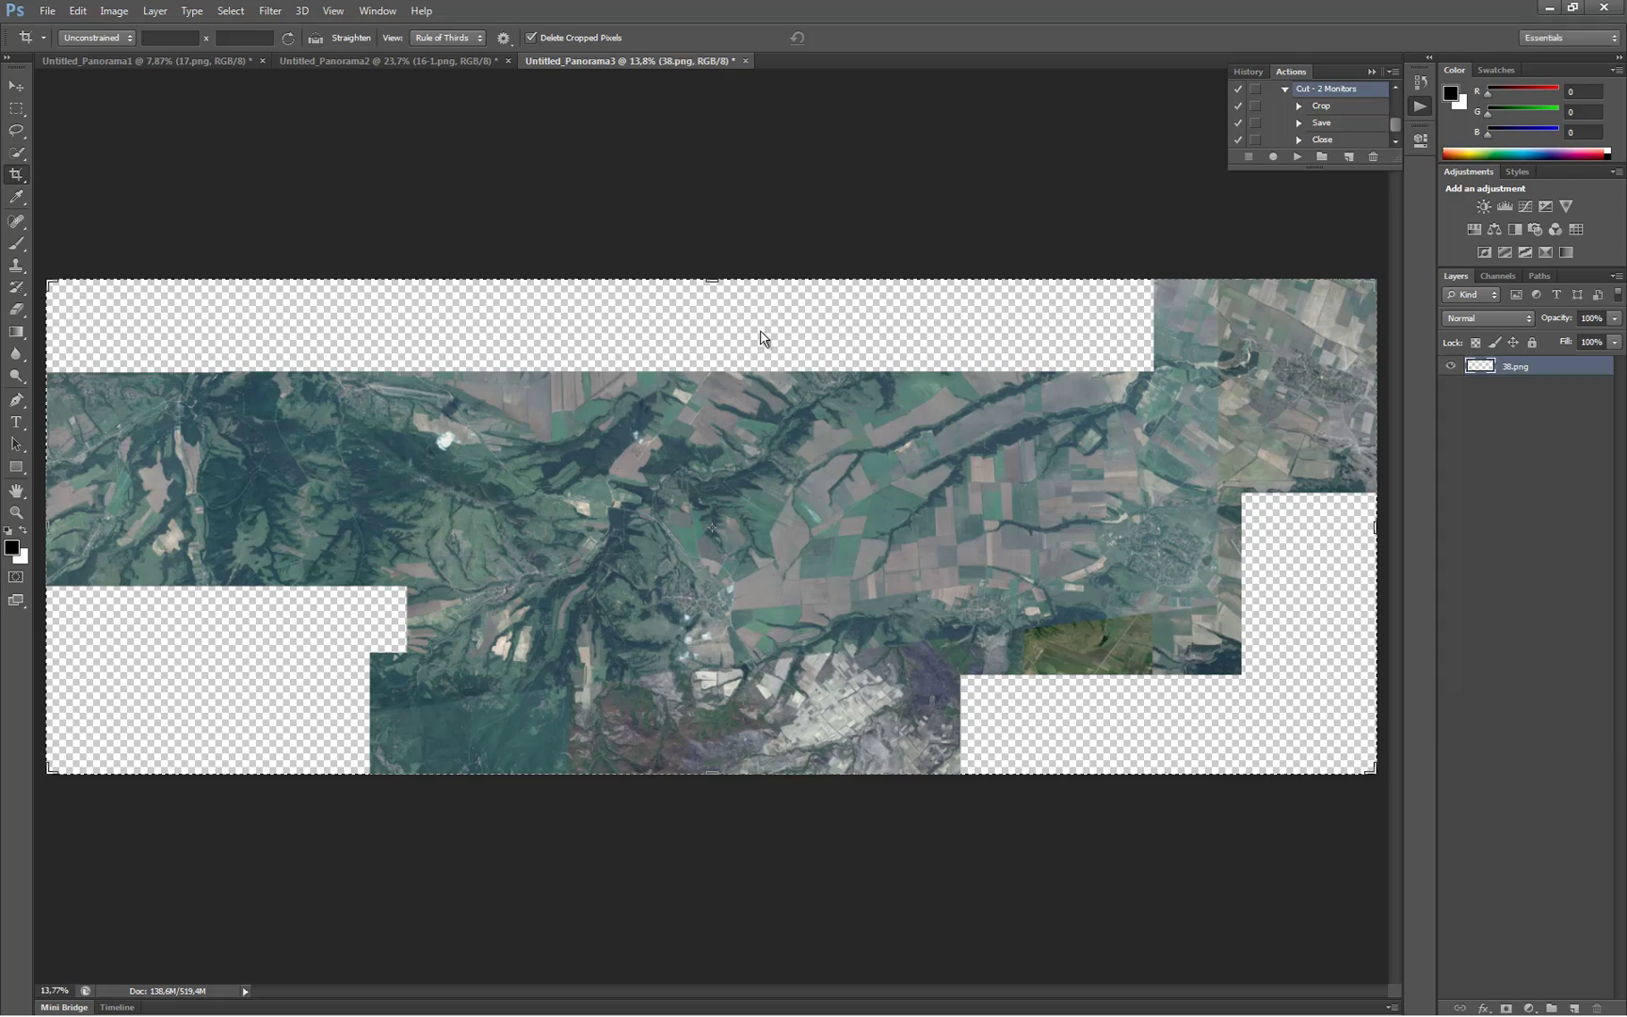
{"action": "key", "text": "v"}
{"action": "left_click_drag", "start_coordinate": [698, 477], "coordinate": [122, 41]}
{"action": "left_click_drag", "start_coordinate": [760, 335], "coordinate": [759, 335]}
Align the 38.png layer with the lower part of the map so the roads and boundary lines match.
{"action": "left_click_drag", "start_coordinate": [757, 650], "coordinate": [829, 645]}
{"action": "scroll", "coordinate": [761, 335], "scroll_direction": "up", "scroll_amount": 5, "text": "alt"}
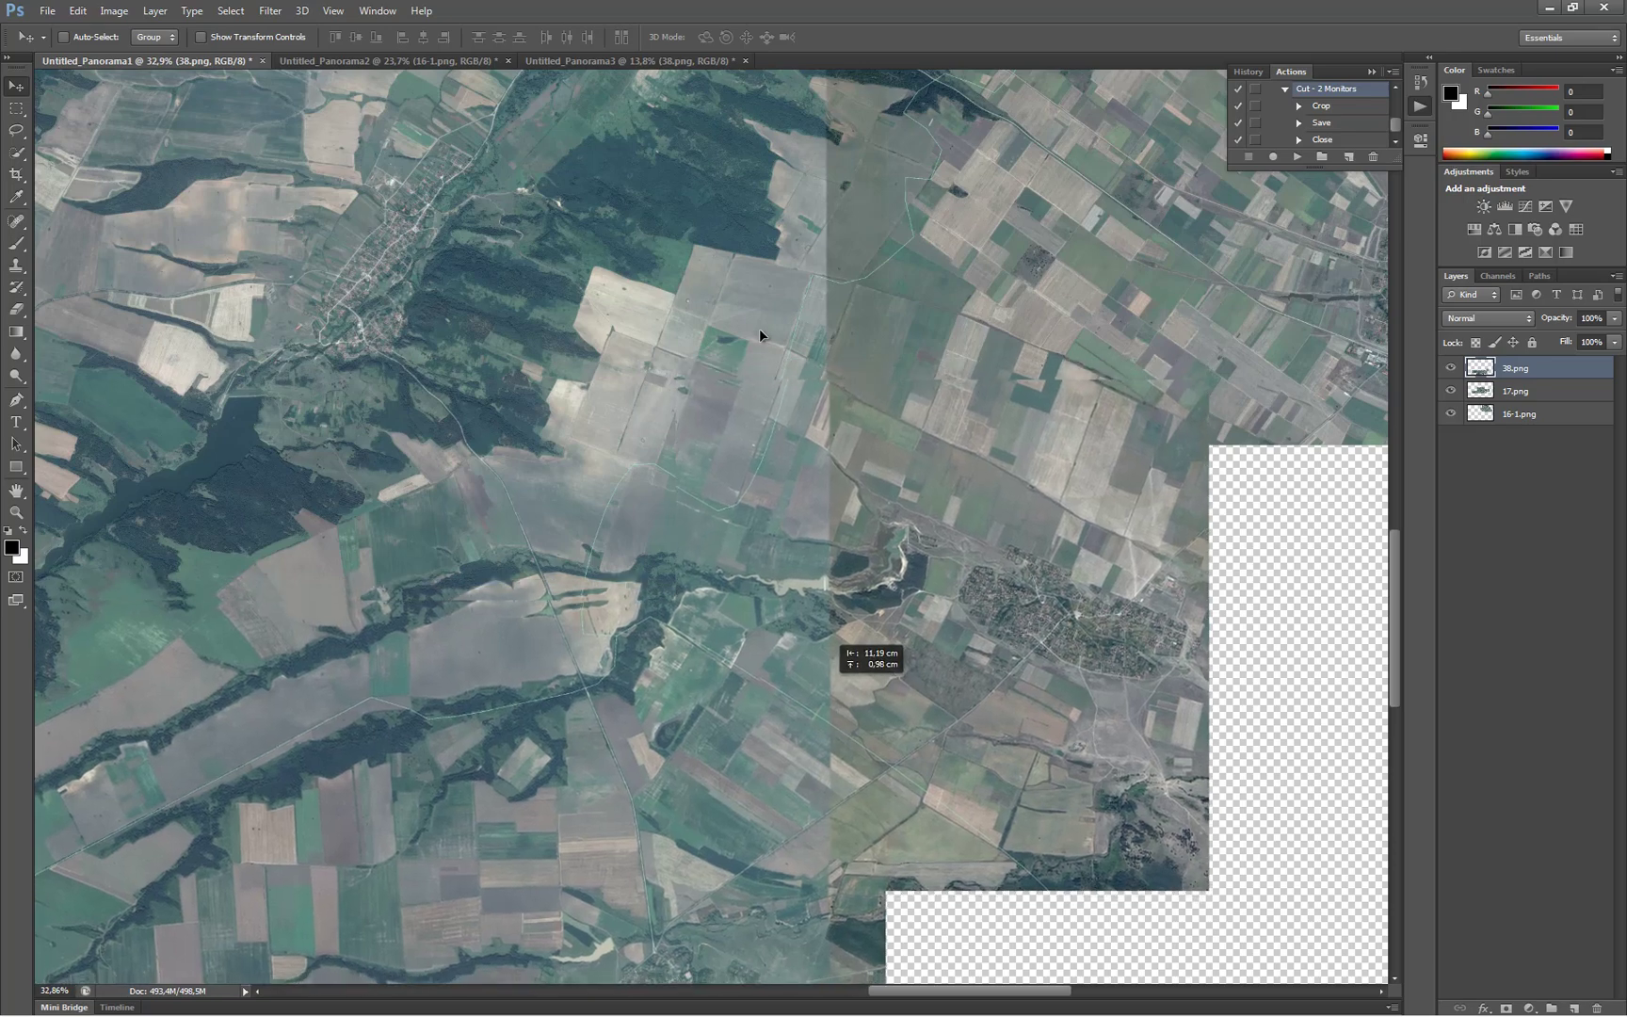
{"action": "scroll", "coordinate": [760, 334], "scroll_direction": "up", "scroll_amount": 5, "text": "alt"}
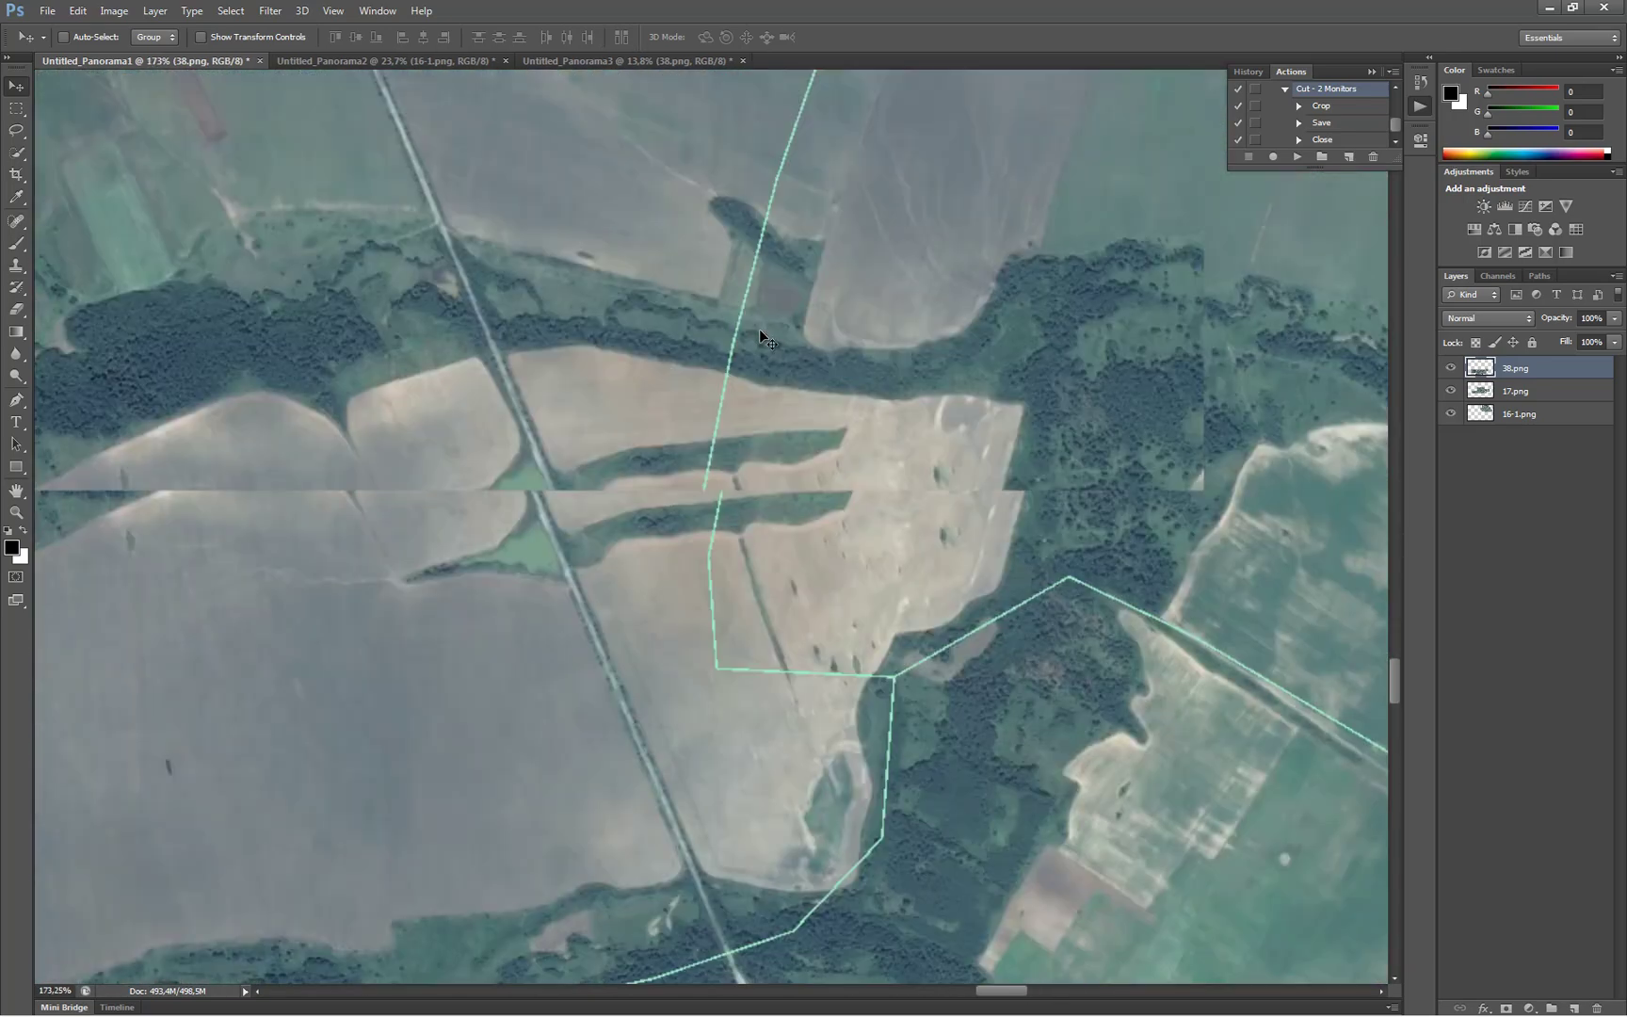
{"action": "left_click_drag", "start_coordinate": [563, 599], "coordinate": [558, 488]}
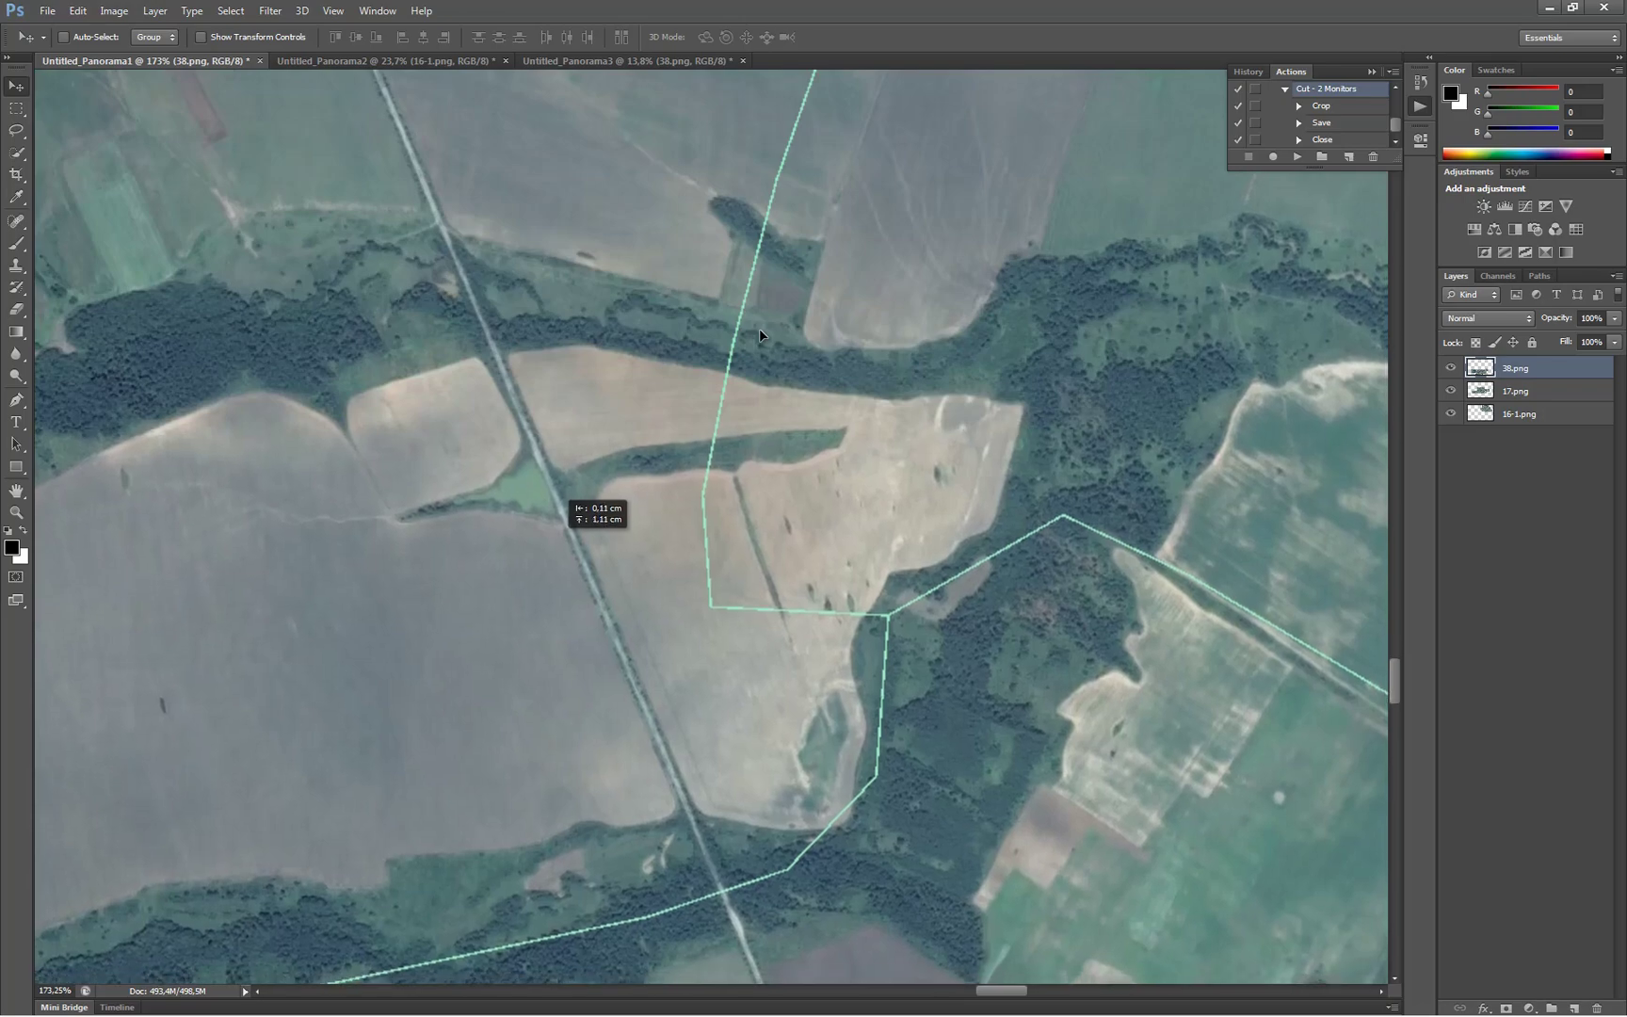
Extend the Untitled_Panorama1 canvas downward below the 38.png layer with the Crop tool.
{"action": "scroll", "coordinate": [761, 335], "scroll_direction": "down", "scroll_amount": 5, "text": "alt"}
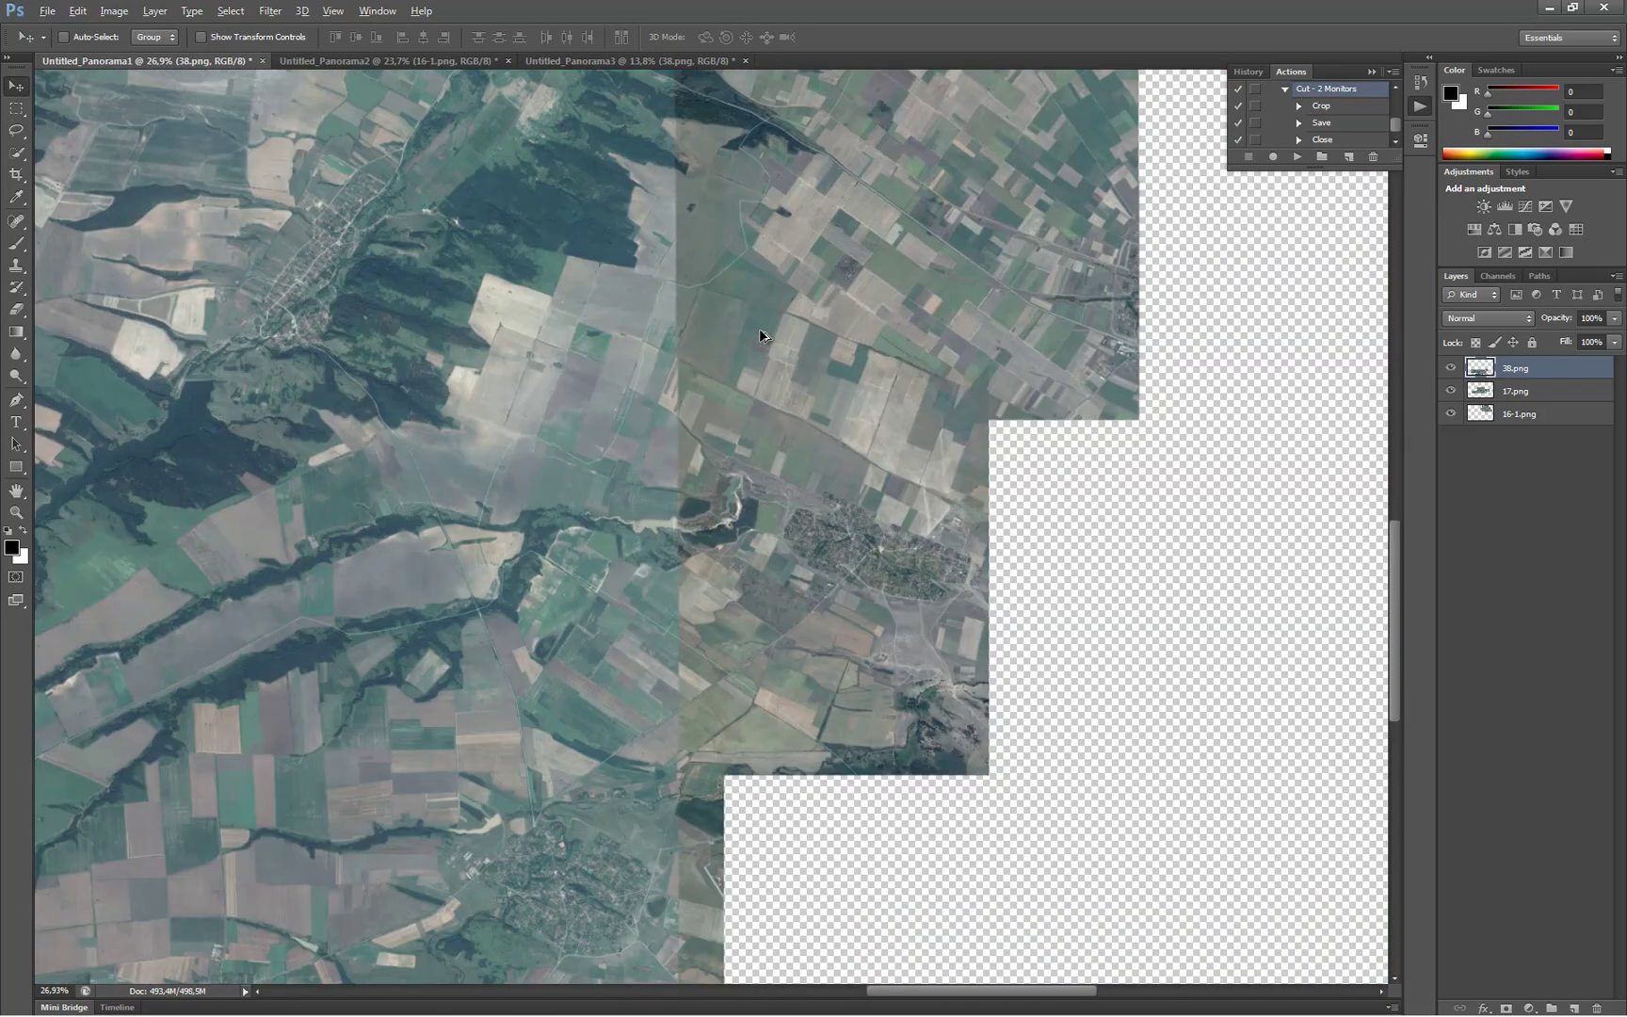
{"action": "scroll", "coordinate": [760, 334], "scroll_direction": "up", "scroll_amount": 3, "text": "alt"}
{"action": "scroll", "coordinate": [761, 334], "scroll_direction": "down", "scroll_amount": 5, "text": "alt"}
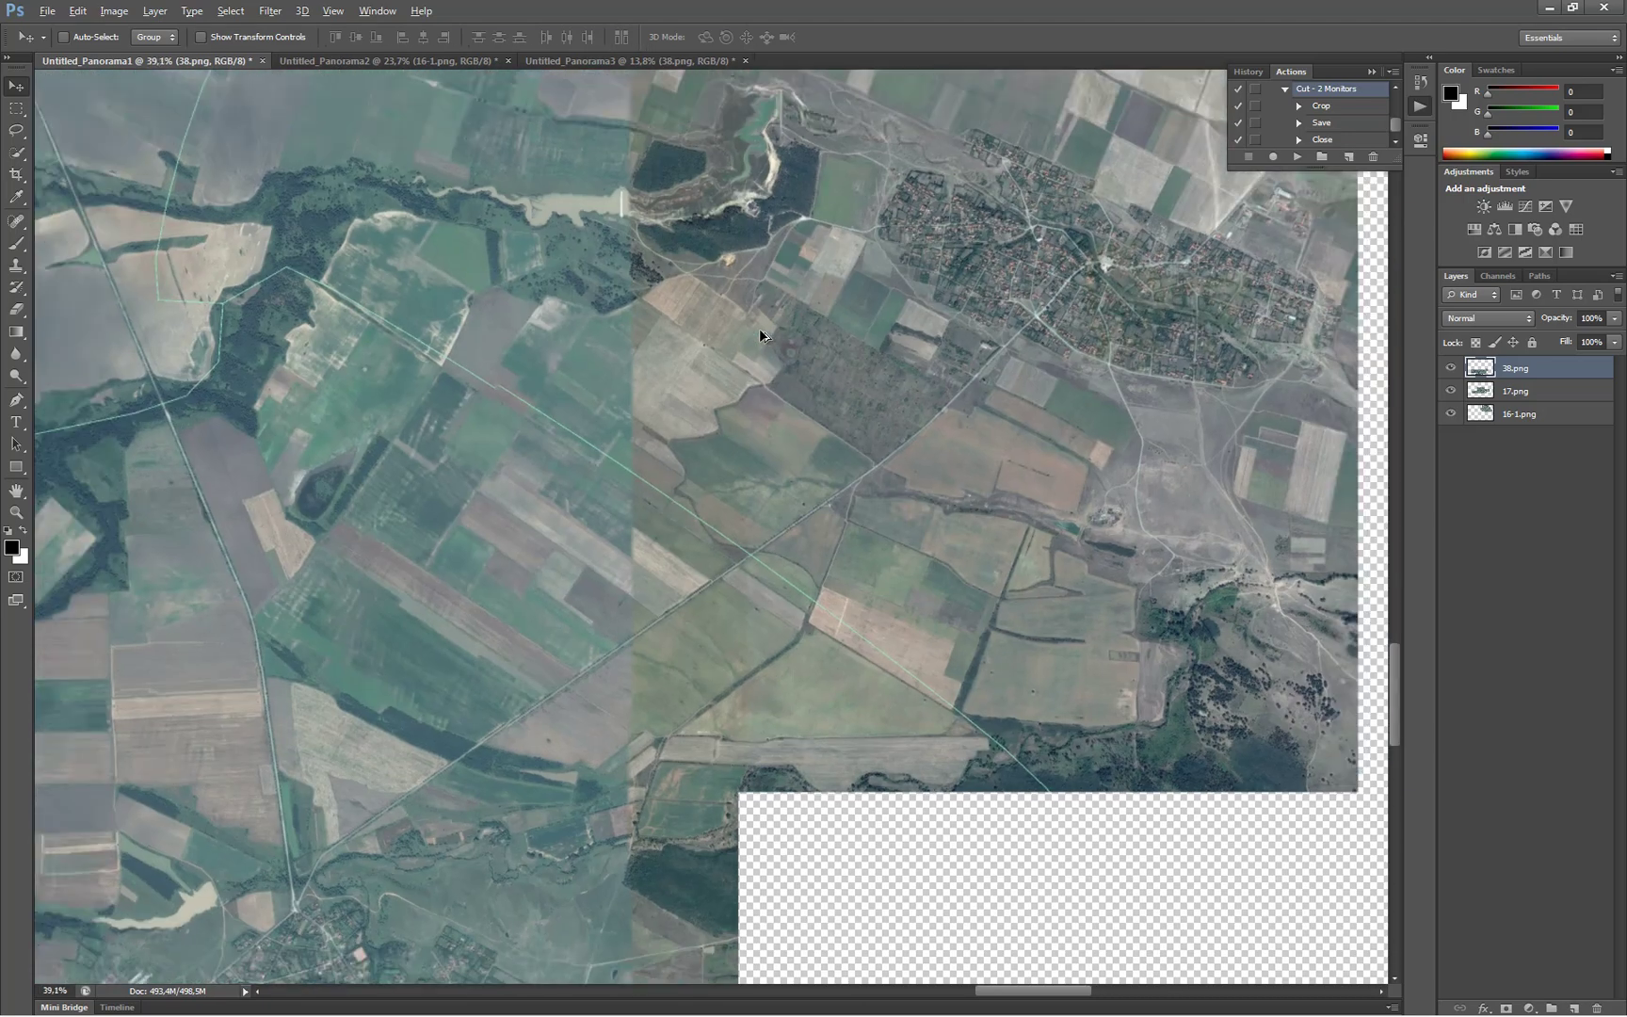
{"action": "scroll", "coordinate": [761, 334], "scroll_direction": "down", "scroll_amount": 1, "text": "alt"}
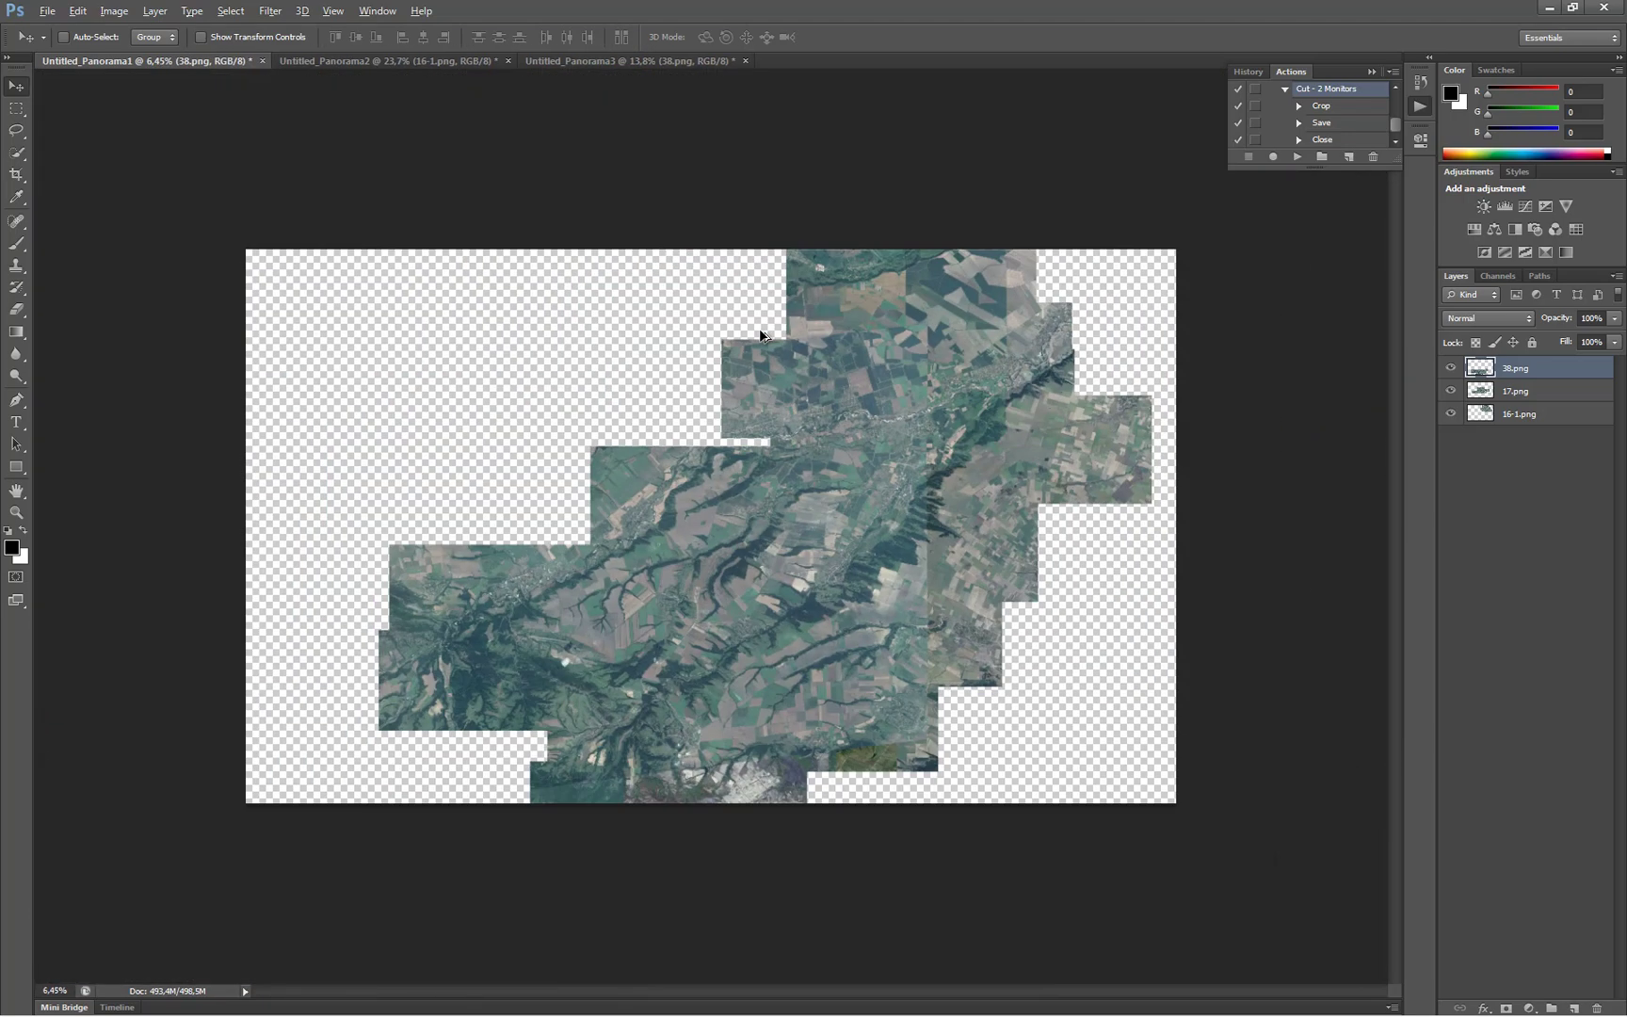
{"action": "key", "text": "c"}
{"action": "left_click_drag", "start_coordinate": [976, 801], "coordinate": [974, 849]}
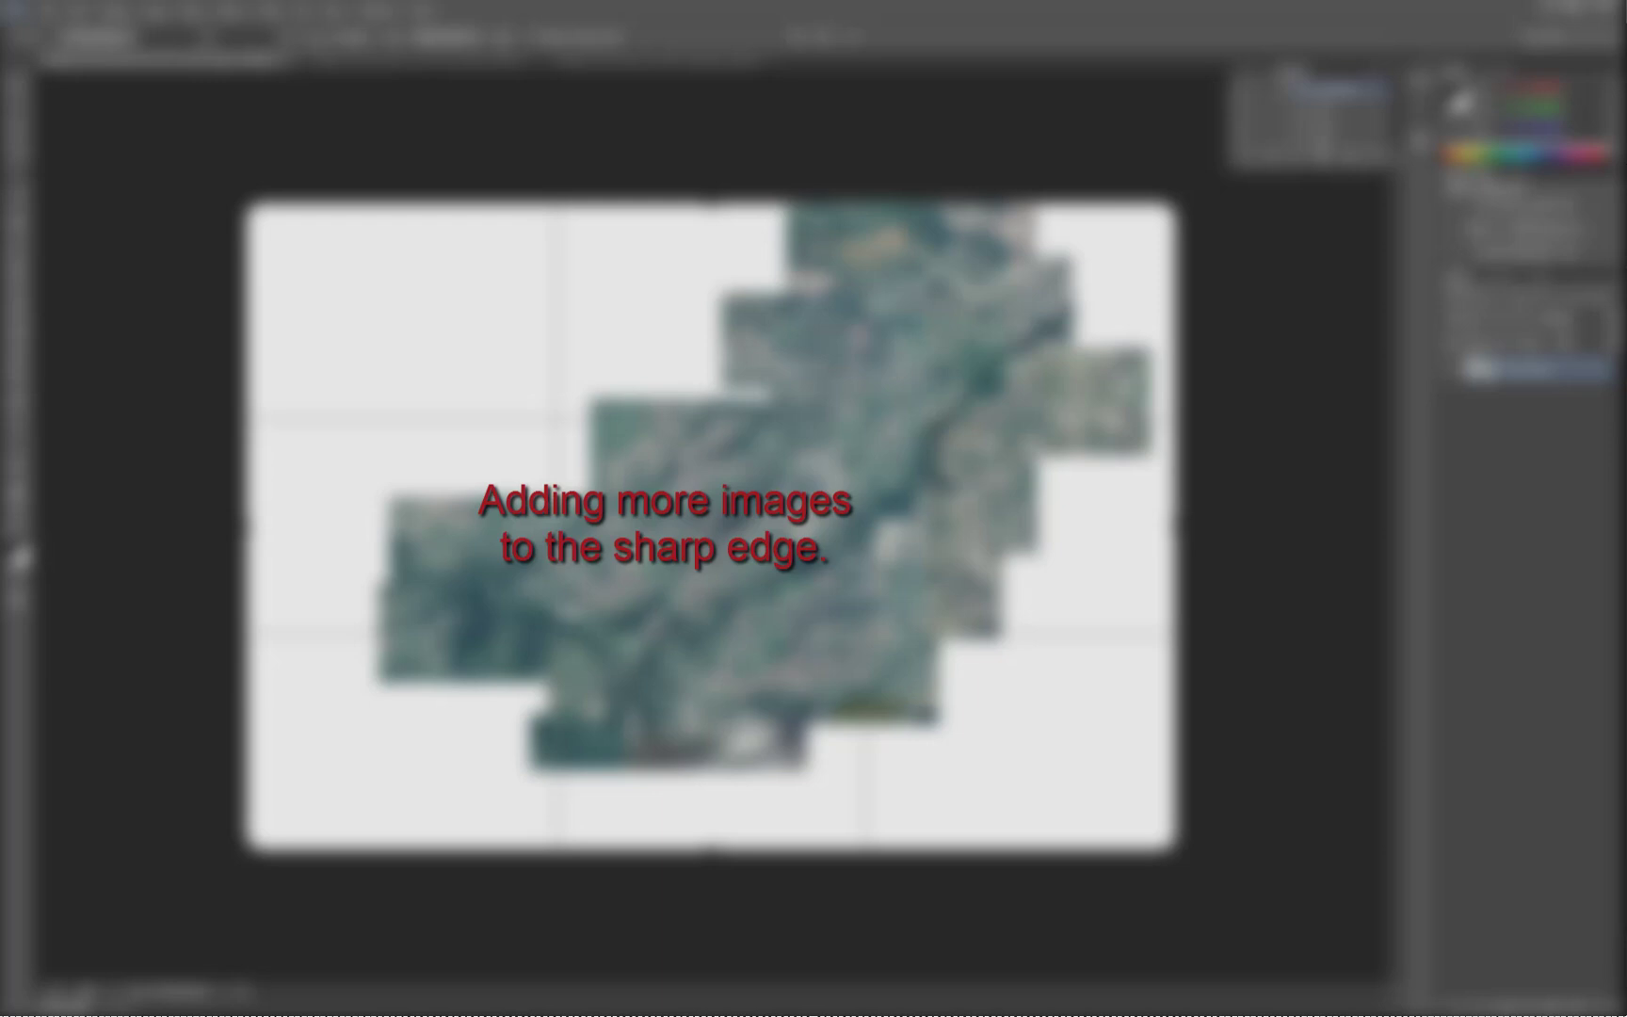
{"action": "left_click", "coordinate": [853, 39]}
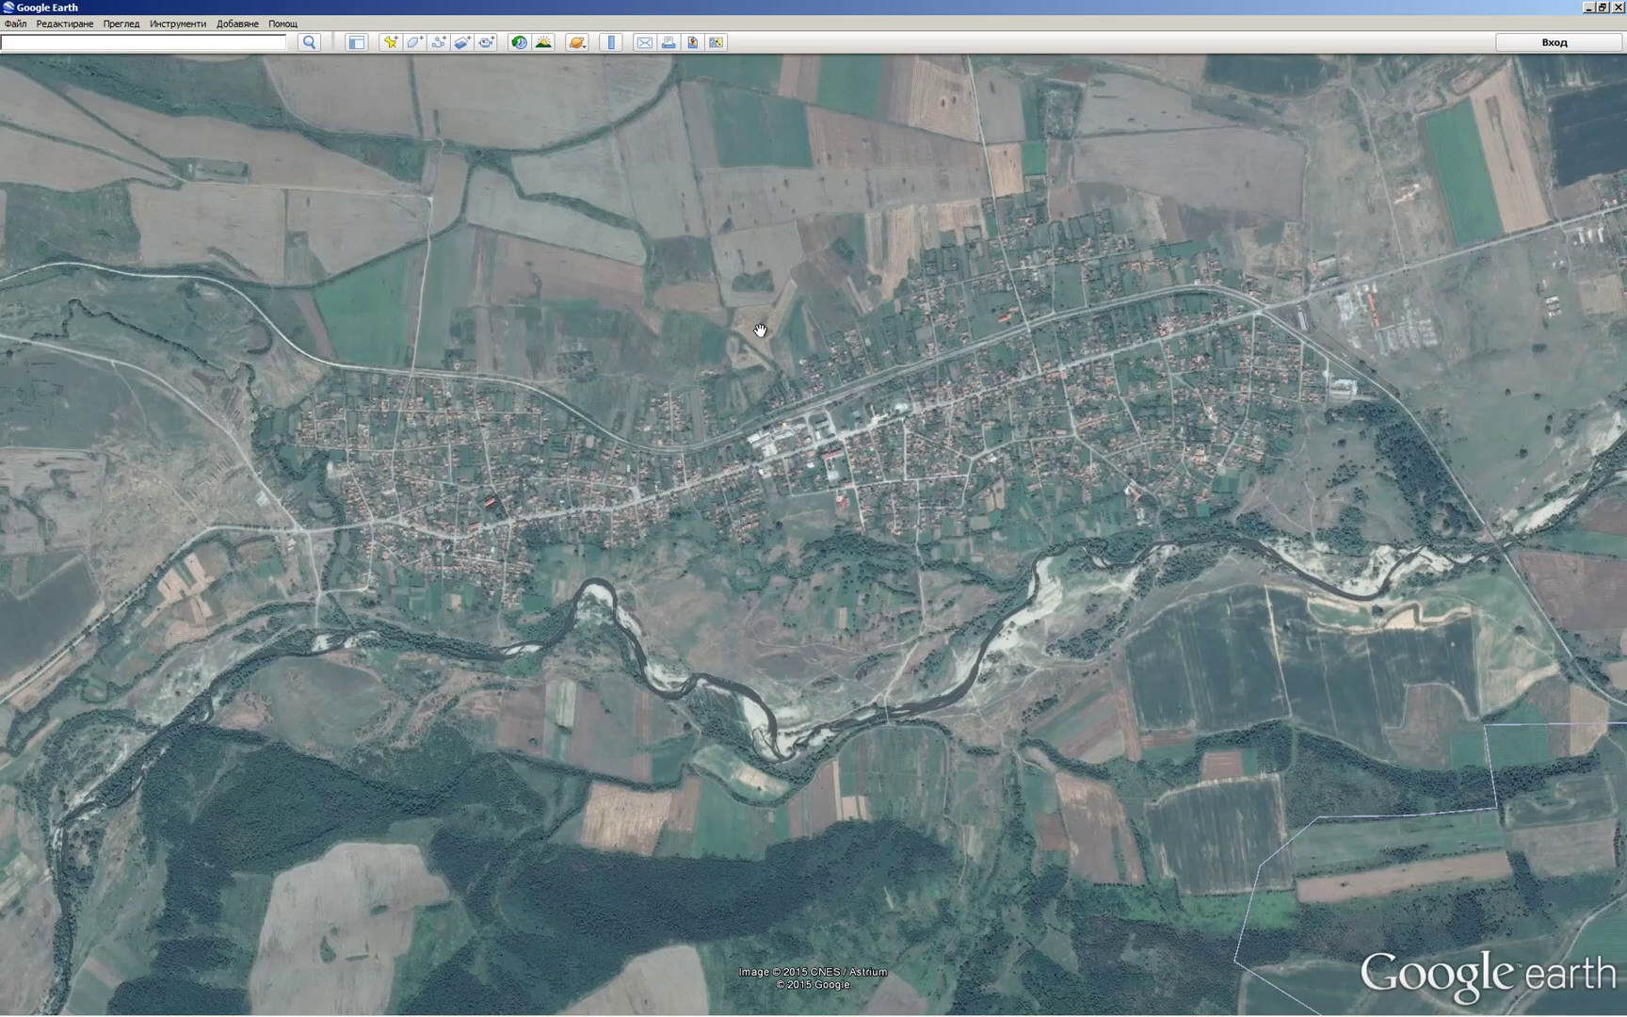
Switch from Google Earth to the Paint window containing the 16-6.png capture.
{"action": "key", "text": "alt+Tab"}
{"action": "key", "text": "alt+Tab"}
{"action": "key", "text": "alt+Tab"}
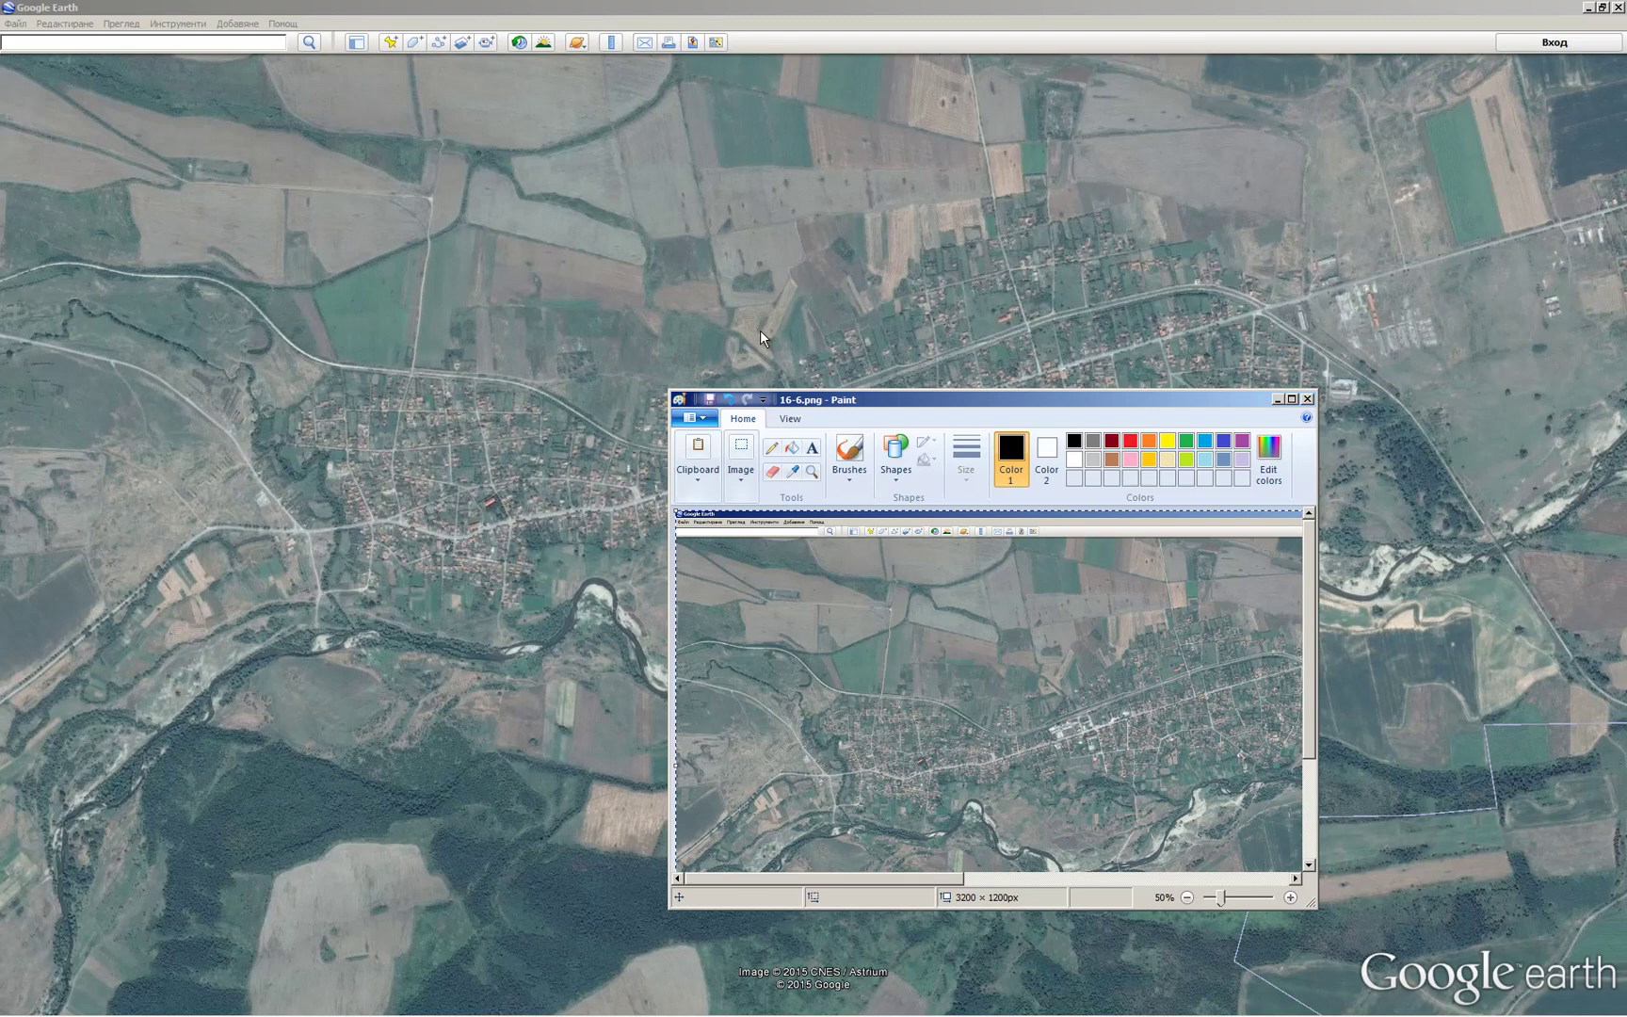
{"action": "key", "text": "alt+f"}
{"action": "key", "text": "Right"}
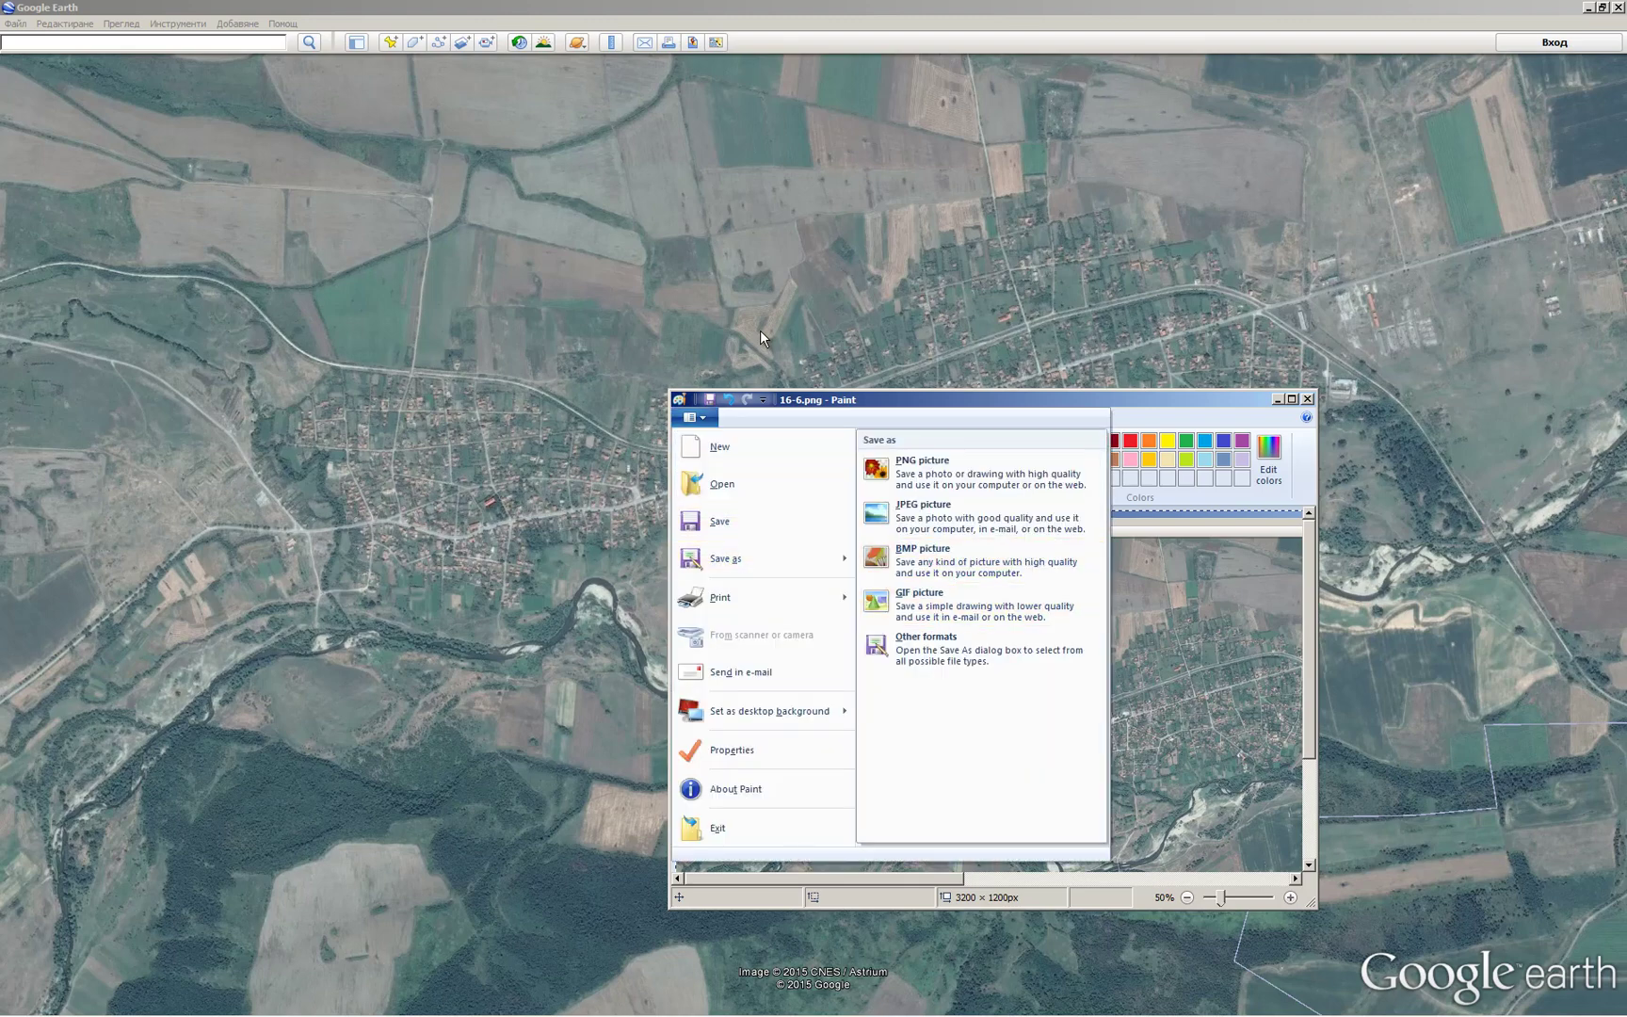
{"action": "key", "text": "Left"}
{"action": "key", "text": "Escape"}
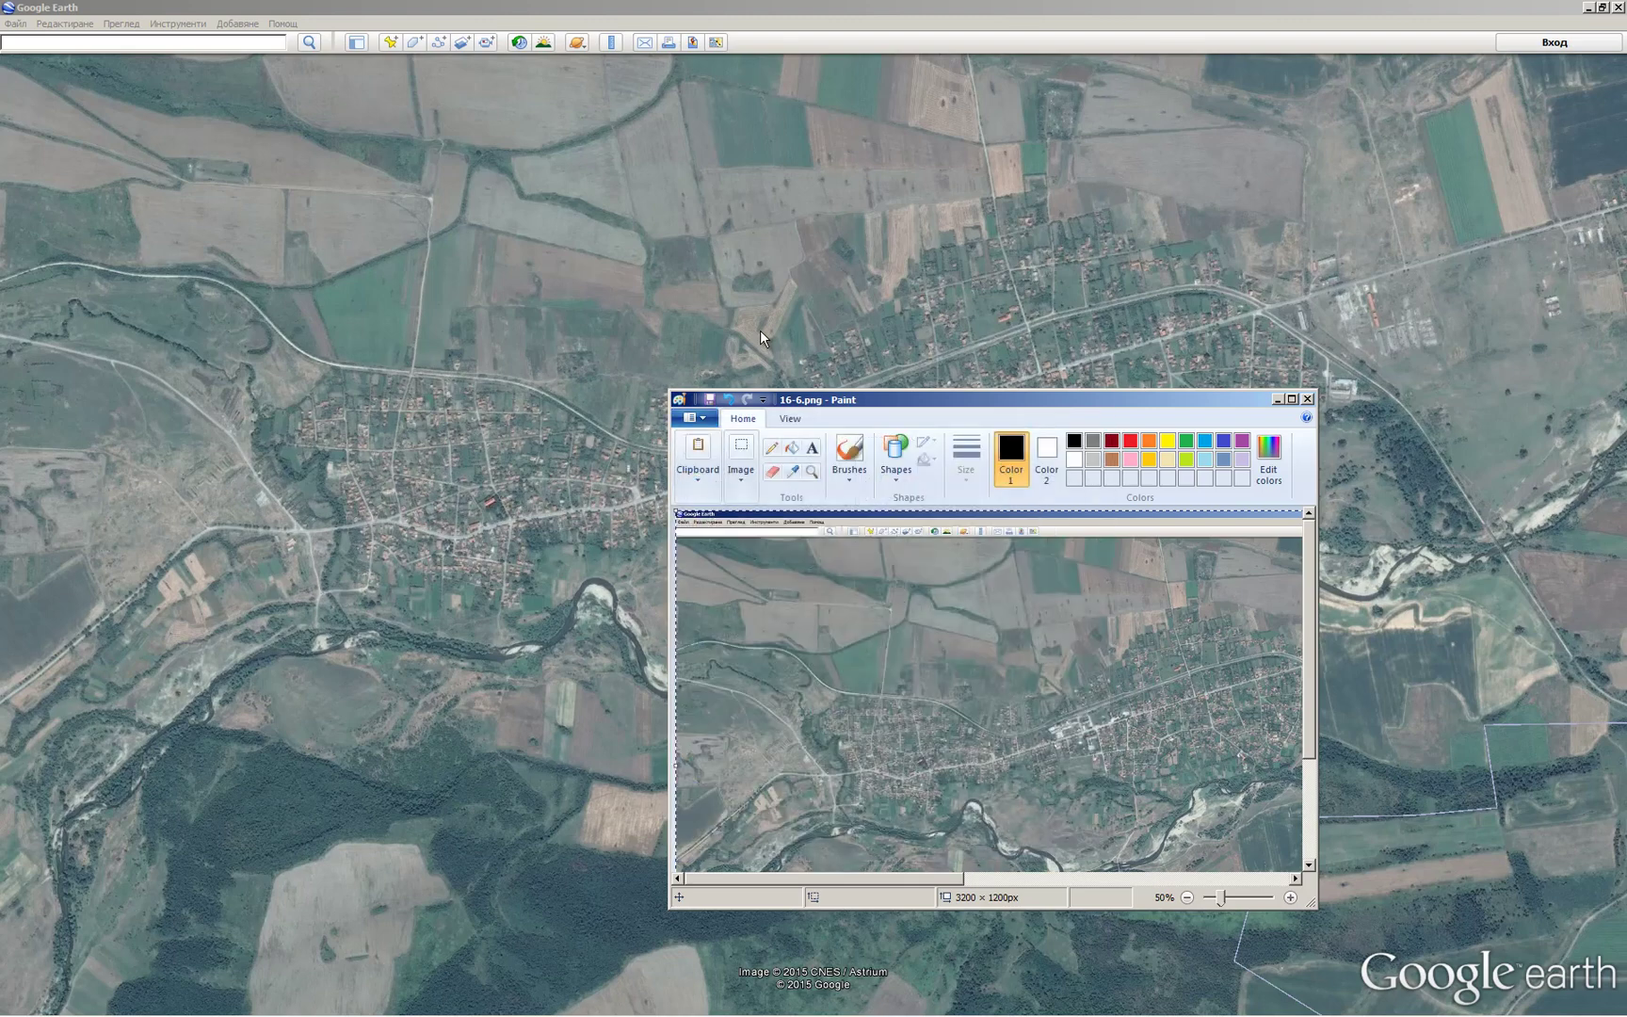
Save the Google Earth capture in Paint as 0-1.png in the For Cutting folder.
{"action": "key", "text": "F12"}
{"action": "type", "text": "0-"}
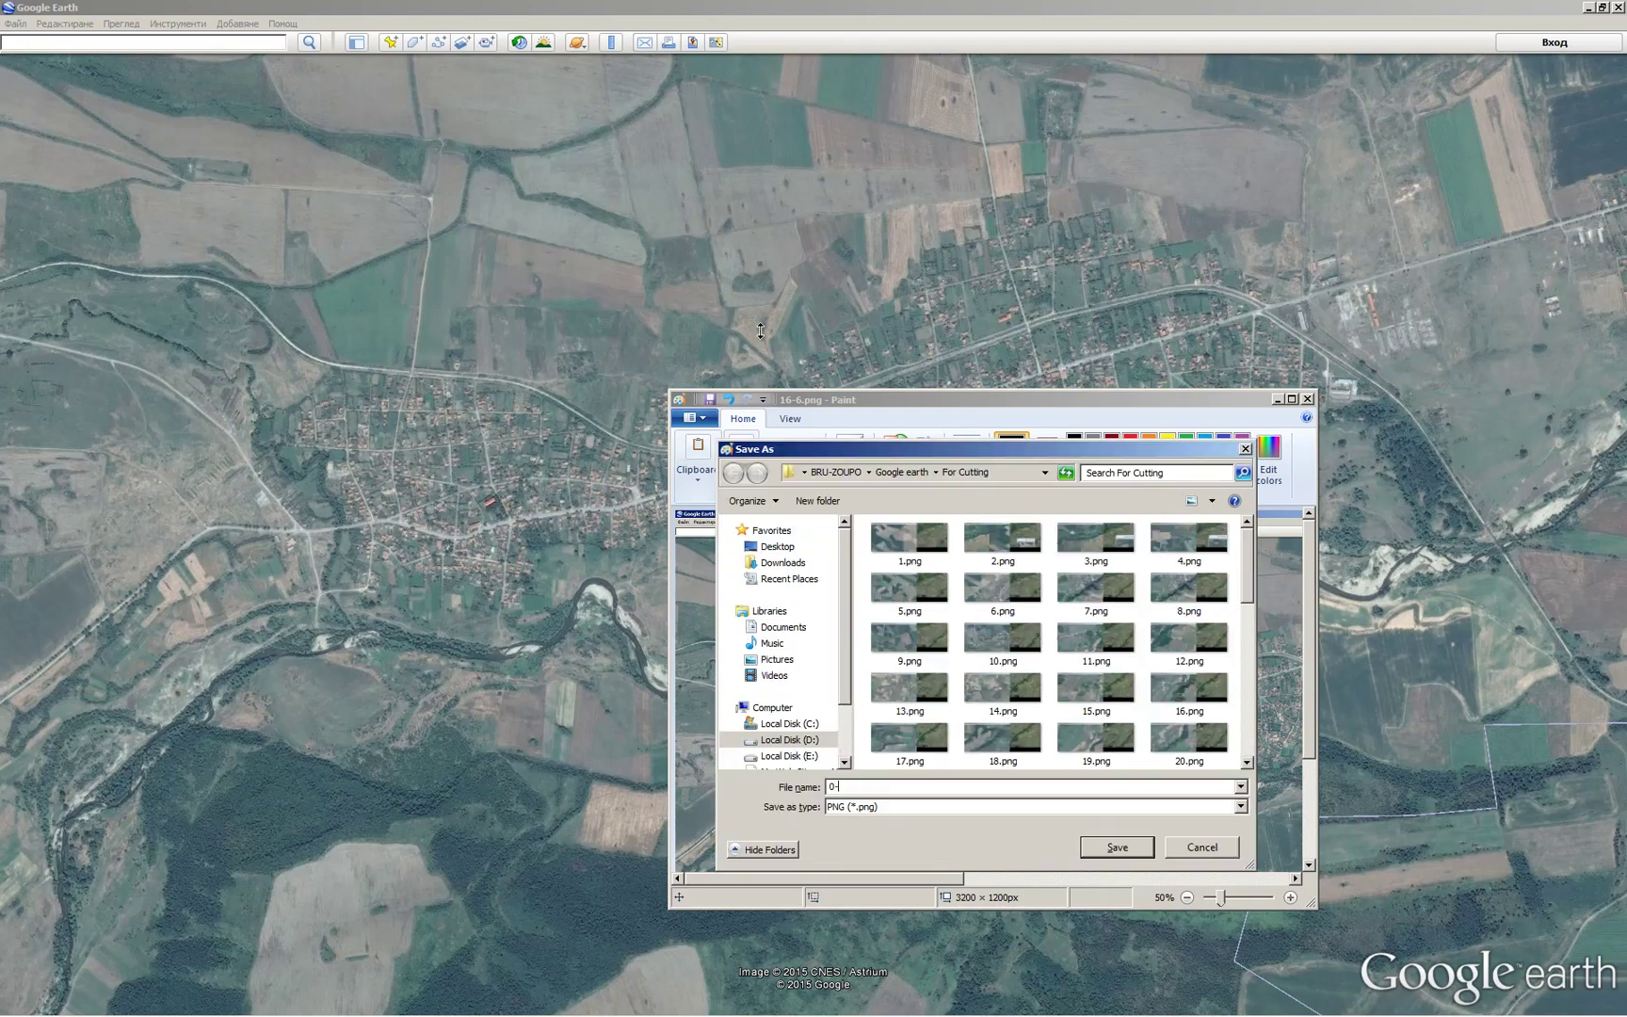
{"action": "type", "text": "7"}
{"action": "key", "text": "Return"}
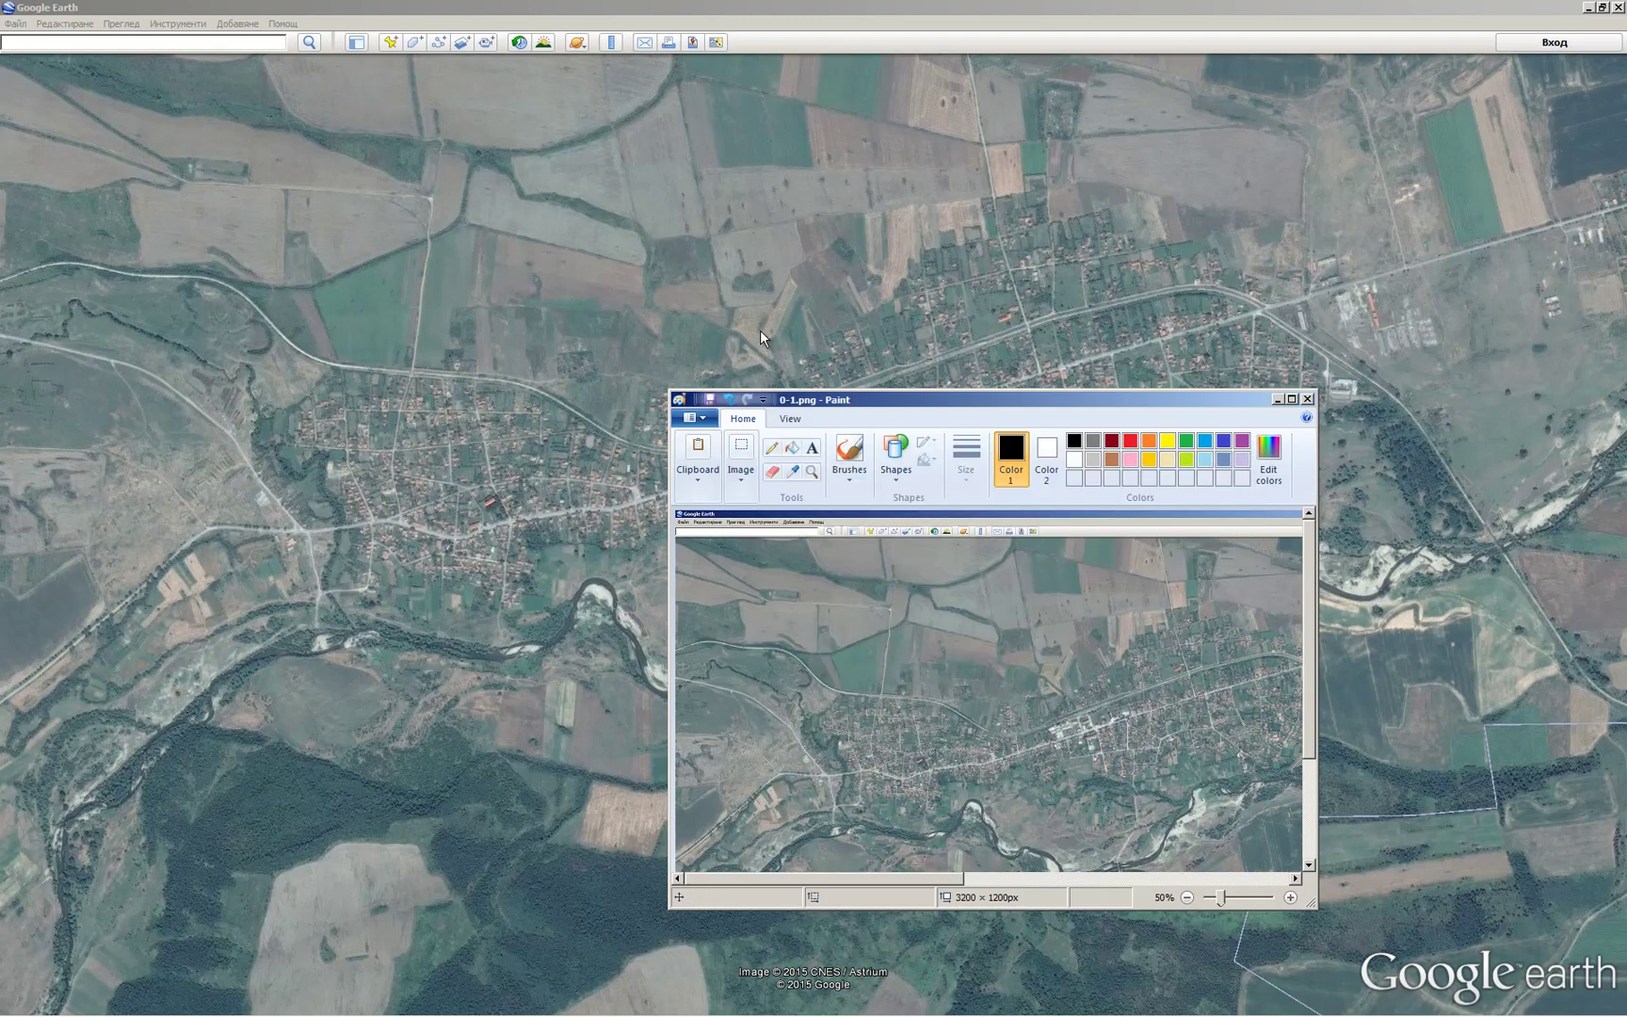
Shift the Google Earth view westward past the village to the reservoir, then paste that capture into Paint and save it.
{"action": "left_click", "coordinate": [761, 337]}
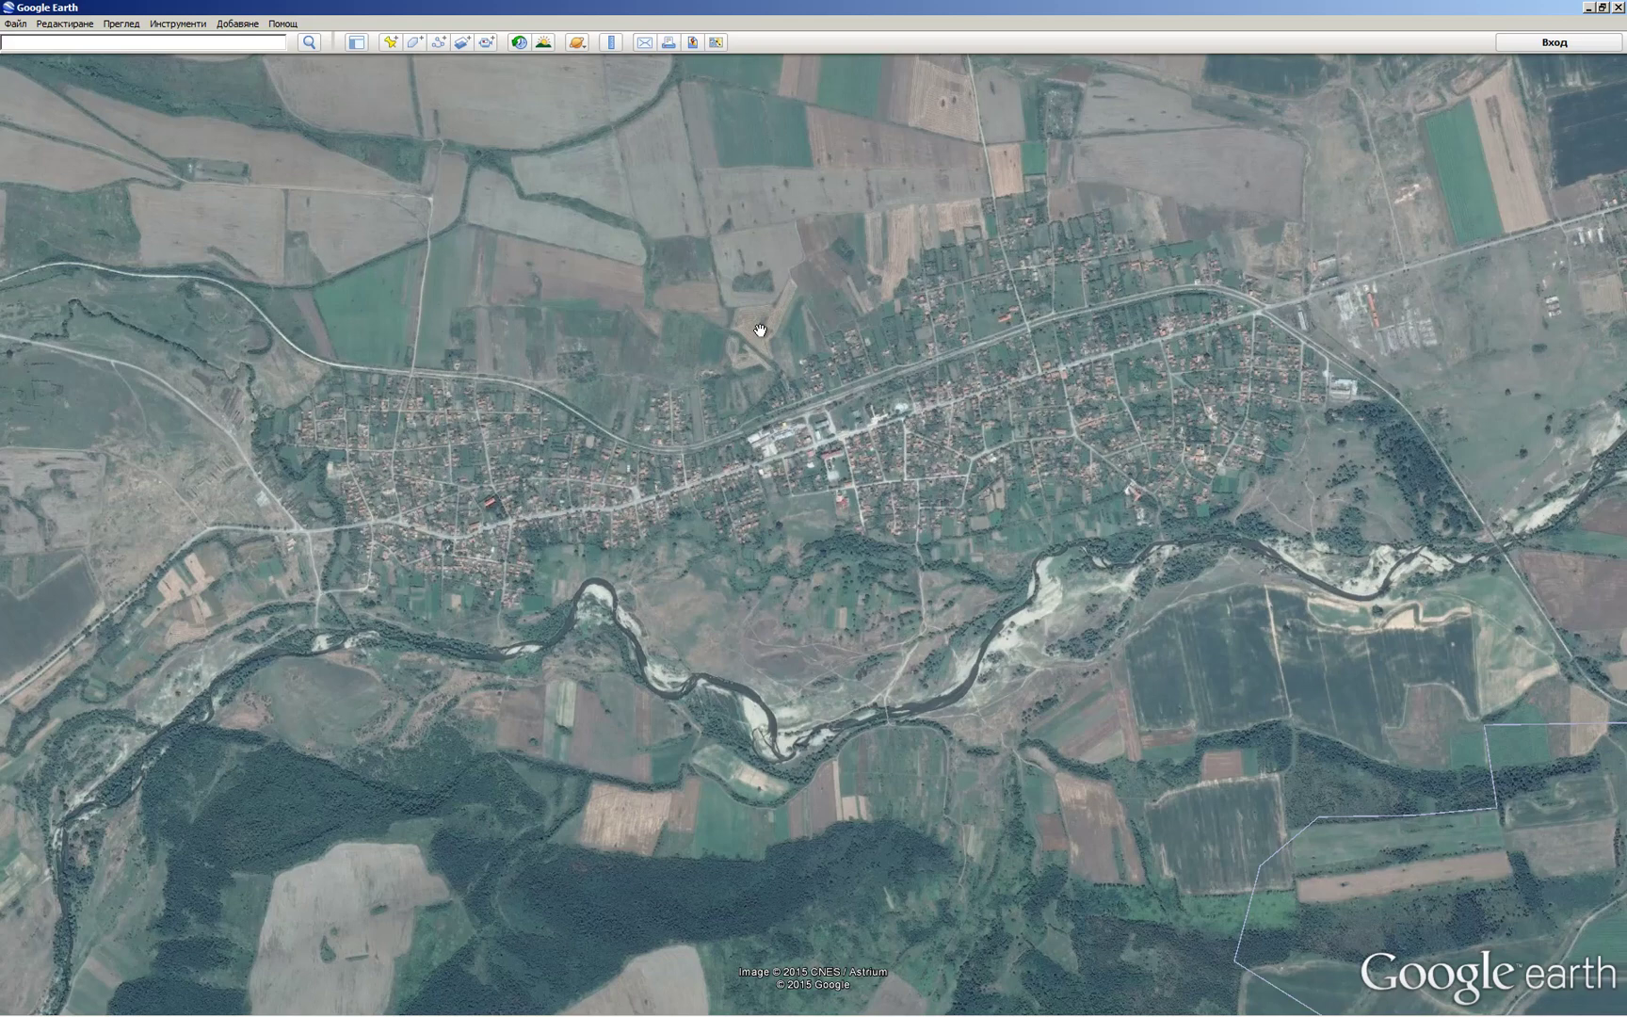
{"action": "key", "text": "Left"}
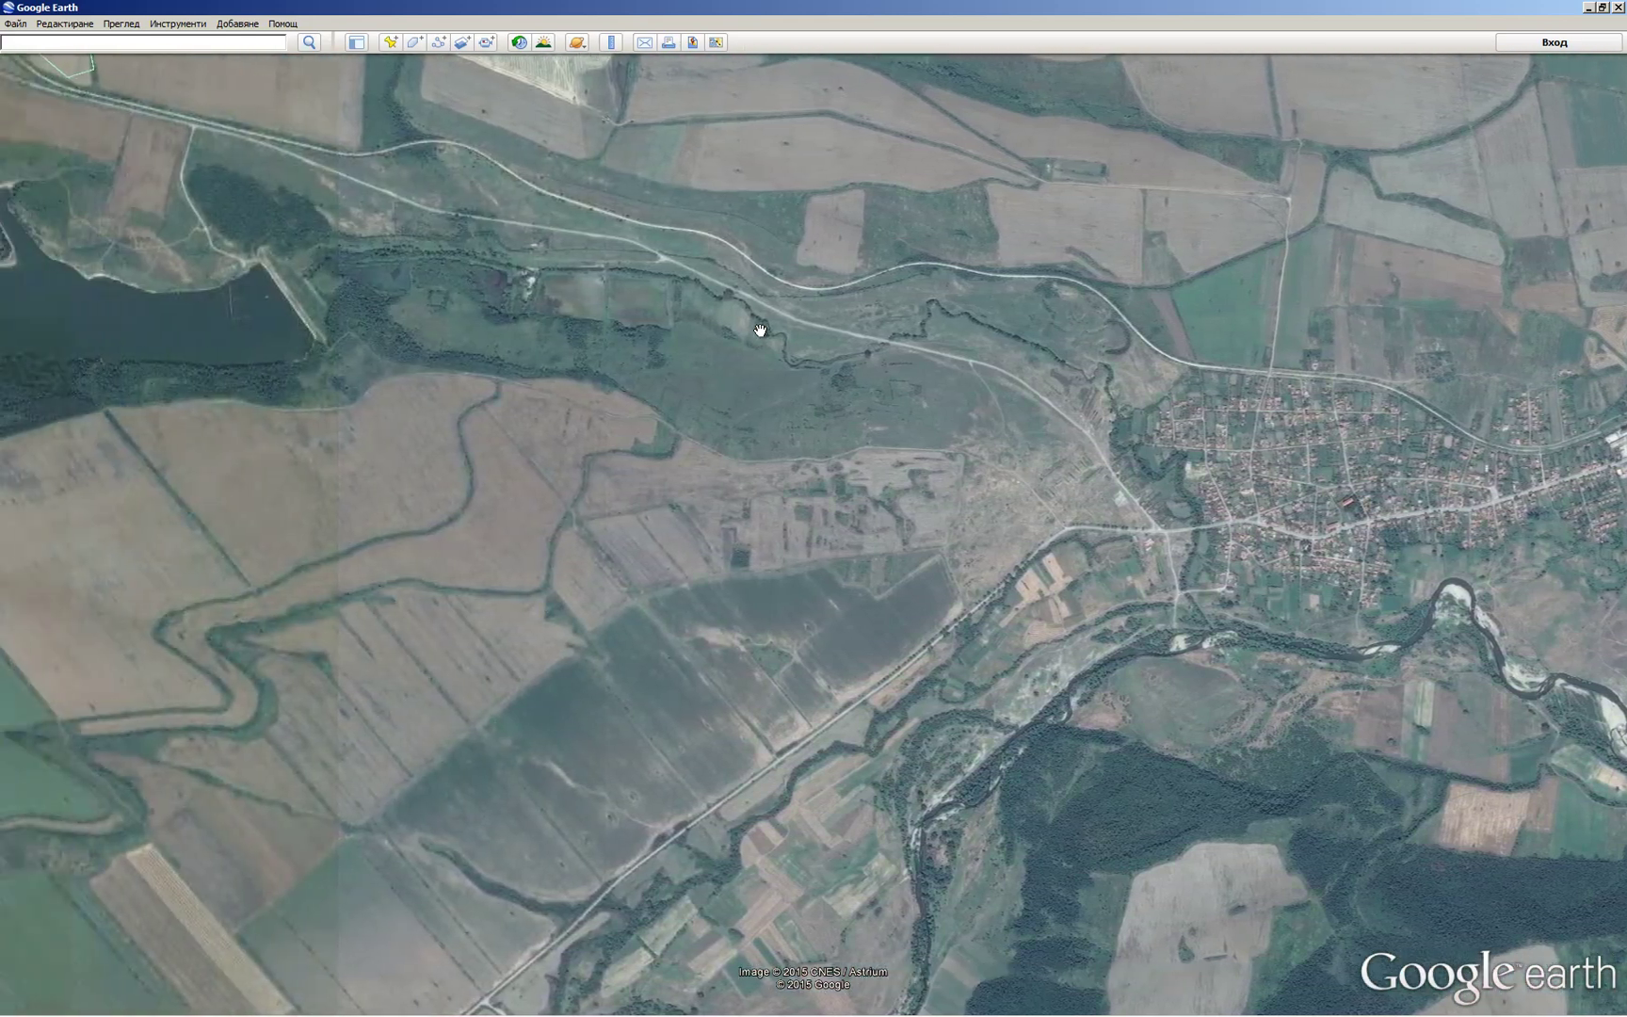
{"action": "key", "text": "Left"}
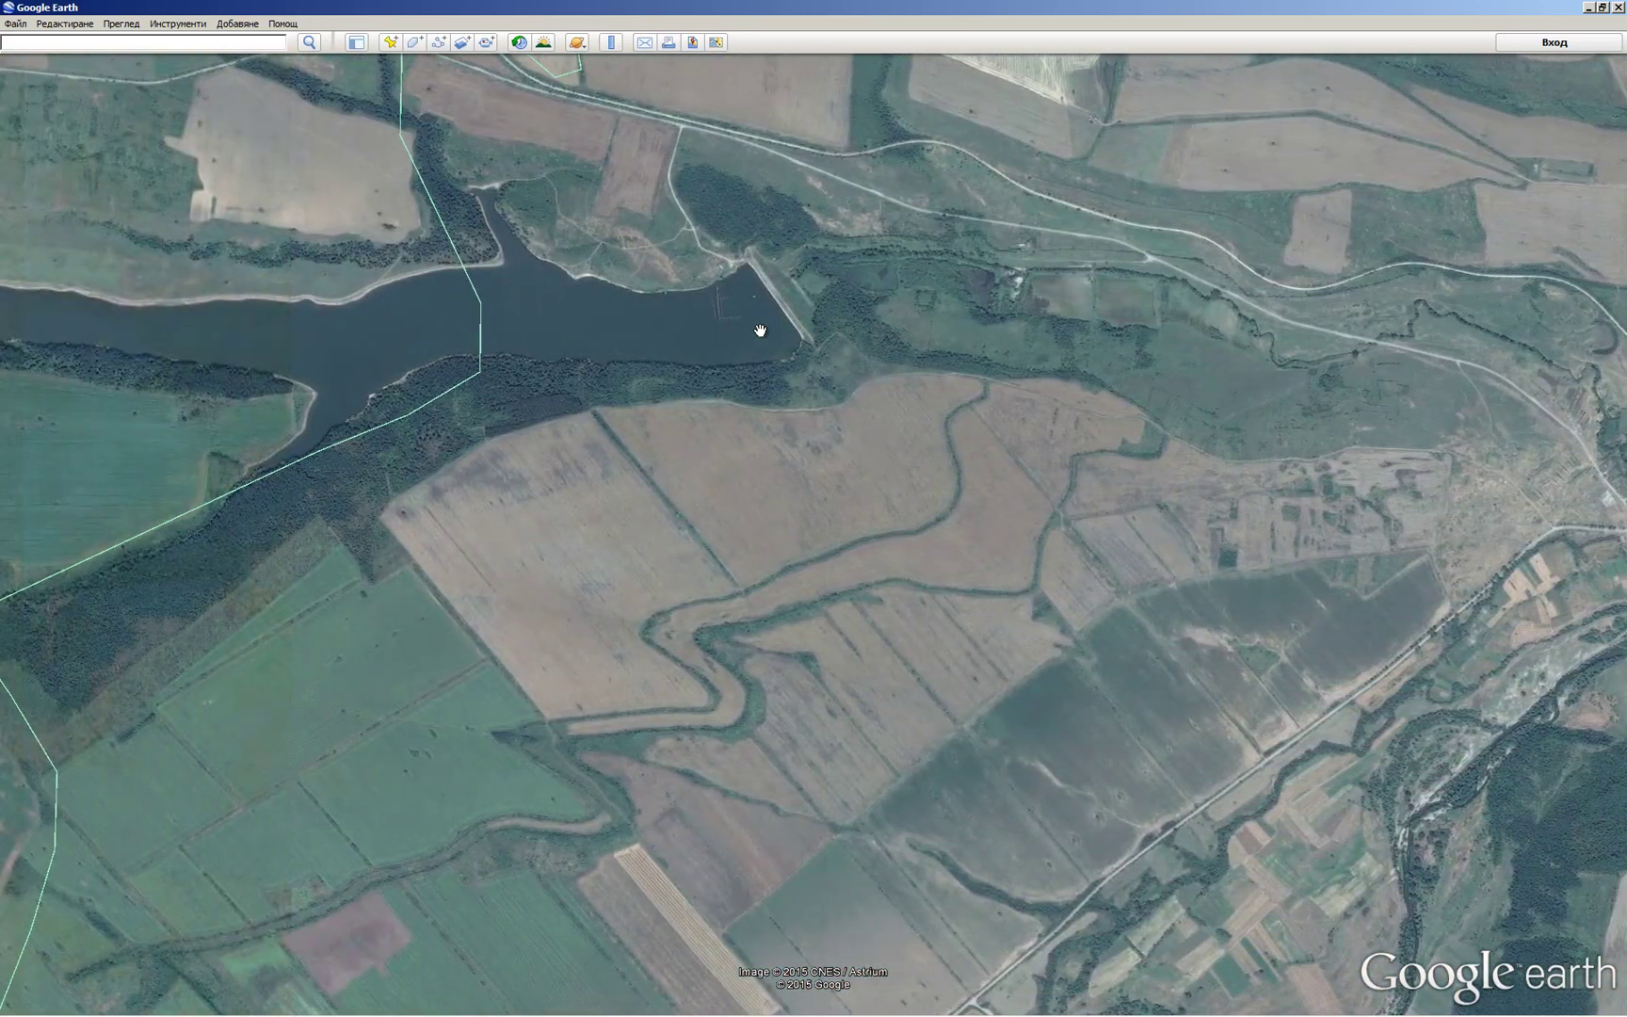
{"action": "key", "text": "alt+Tab"}
{"action": "key", "text": "ctrl+v"}
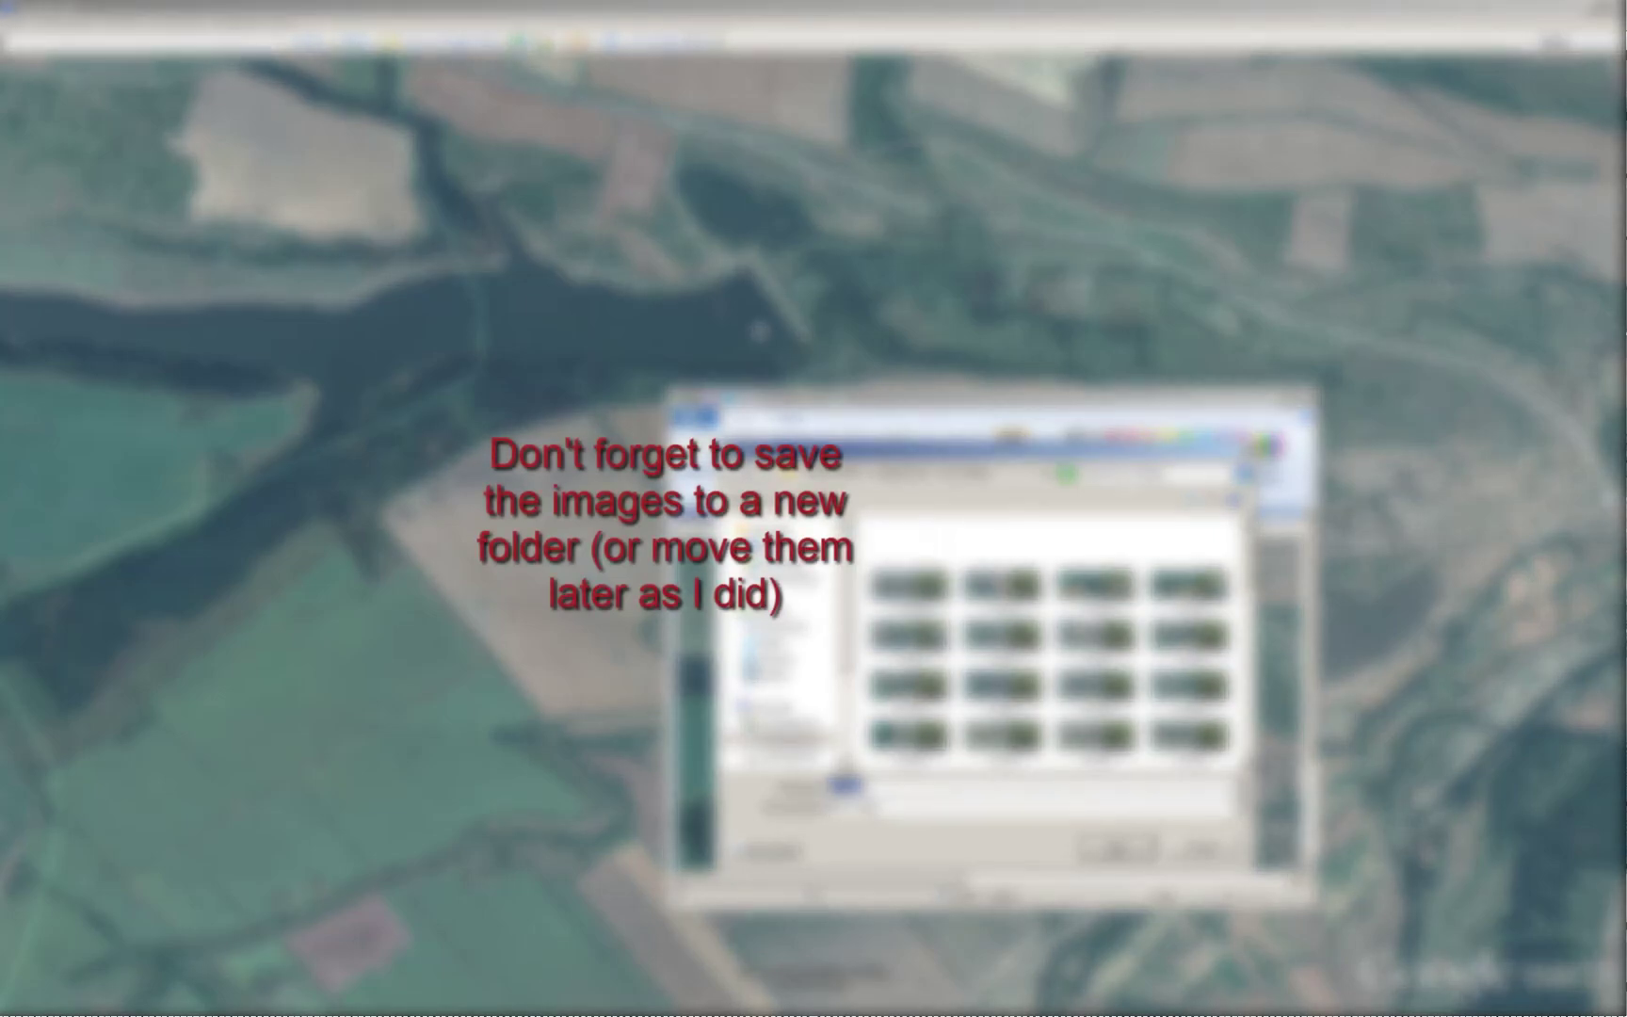
{"action": "key", "text": "Return"}
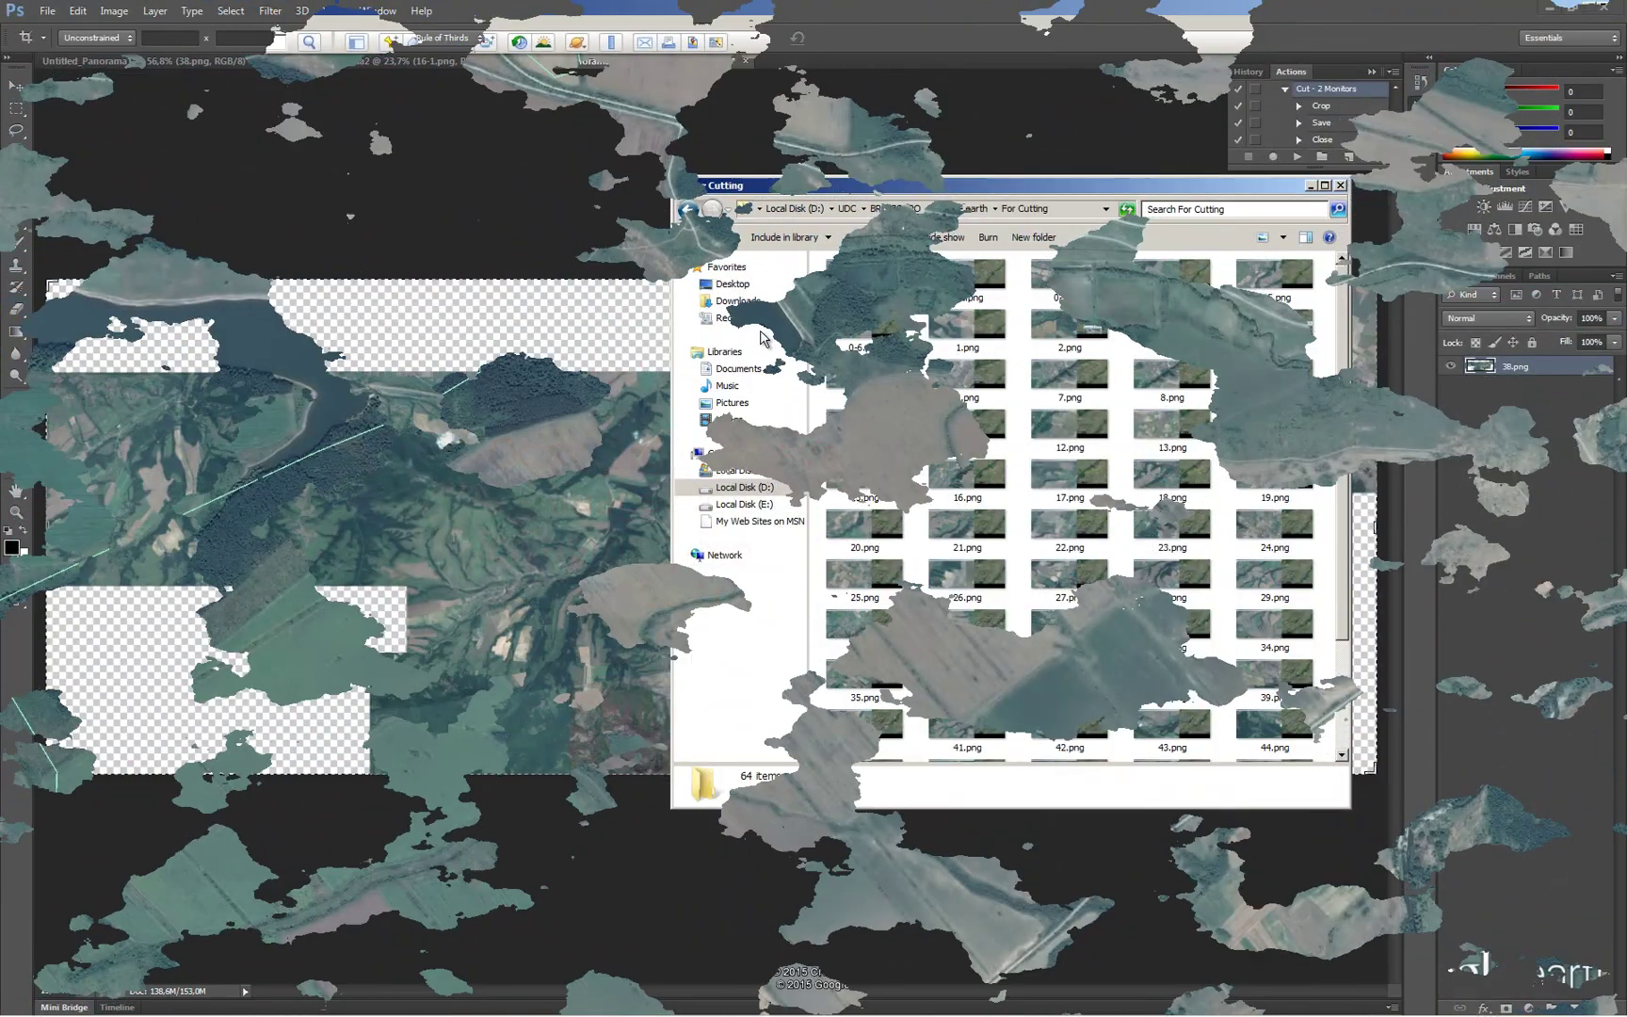
Move the captures 0-1.png to 0-6.png from the For Cutting folder into the Additional cutting folder.
{"action": "key", "text": "shift+Down"}
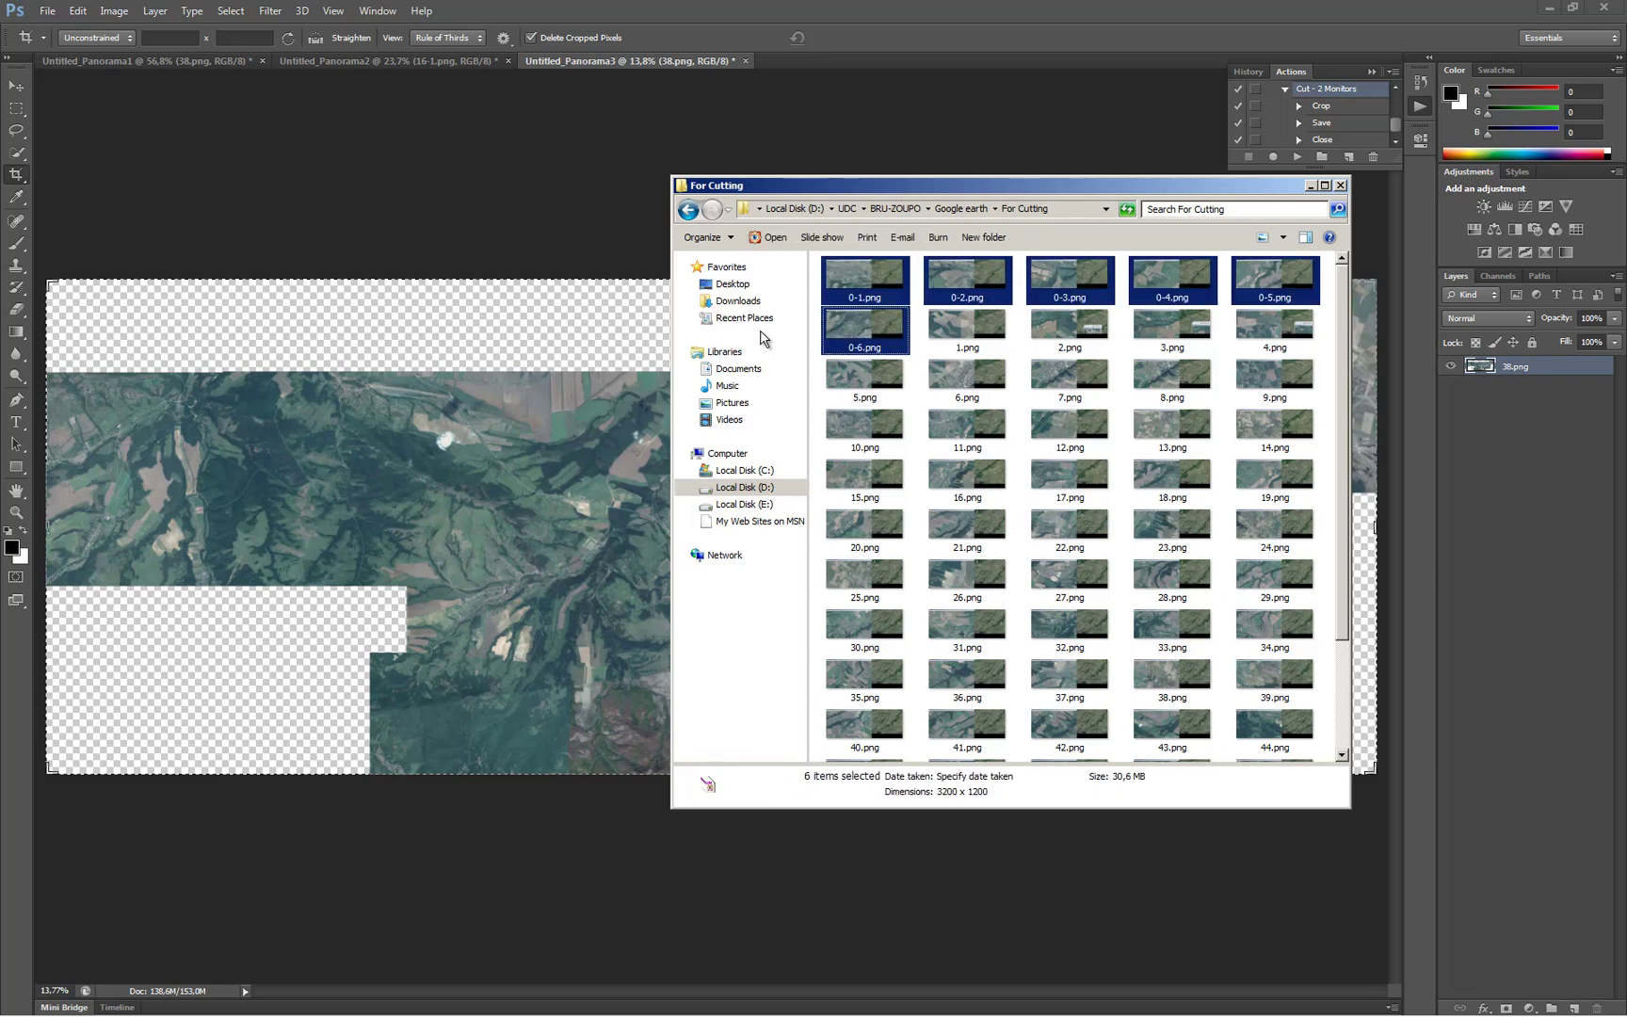
{"action": "key", "text": "BackSpace"}
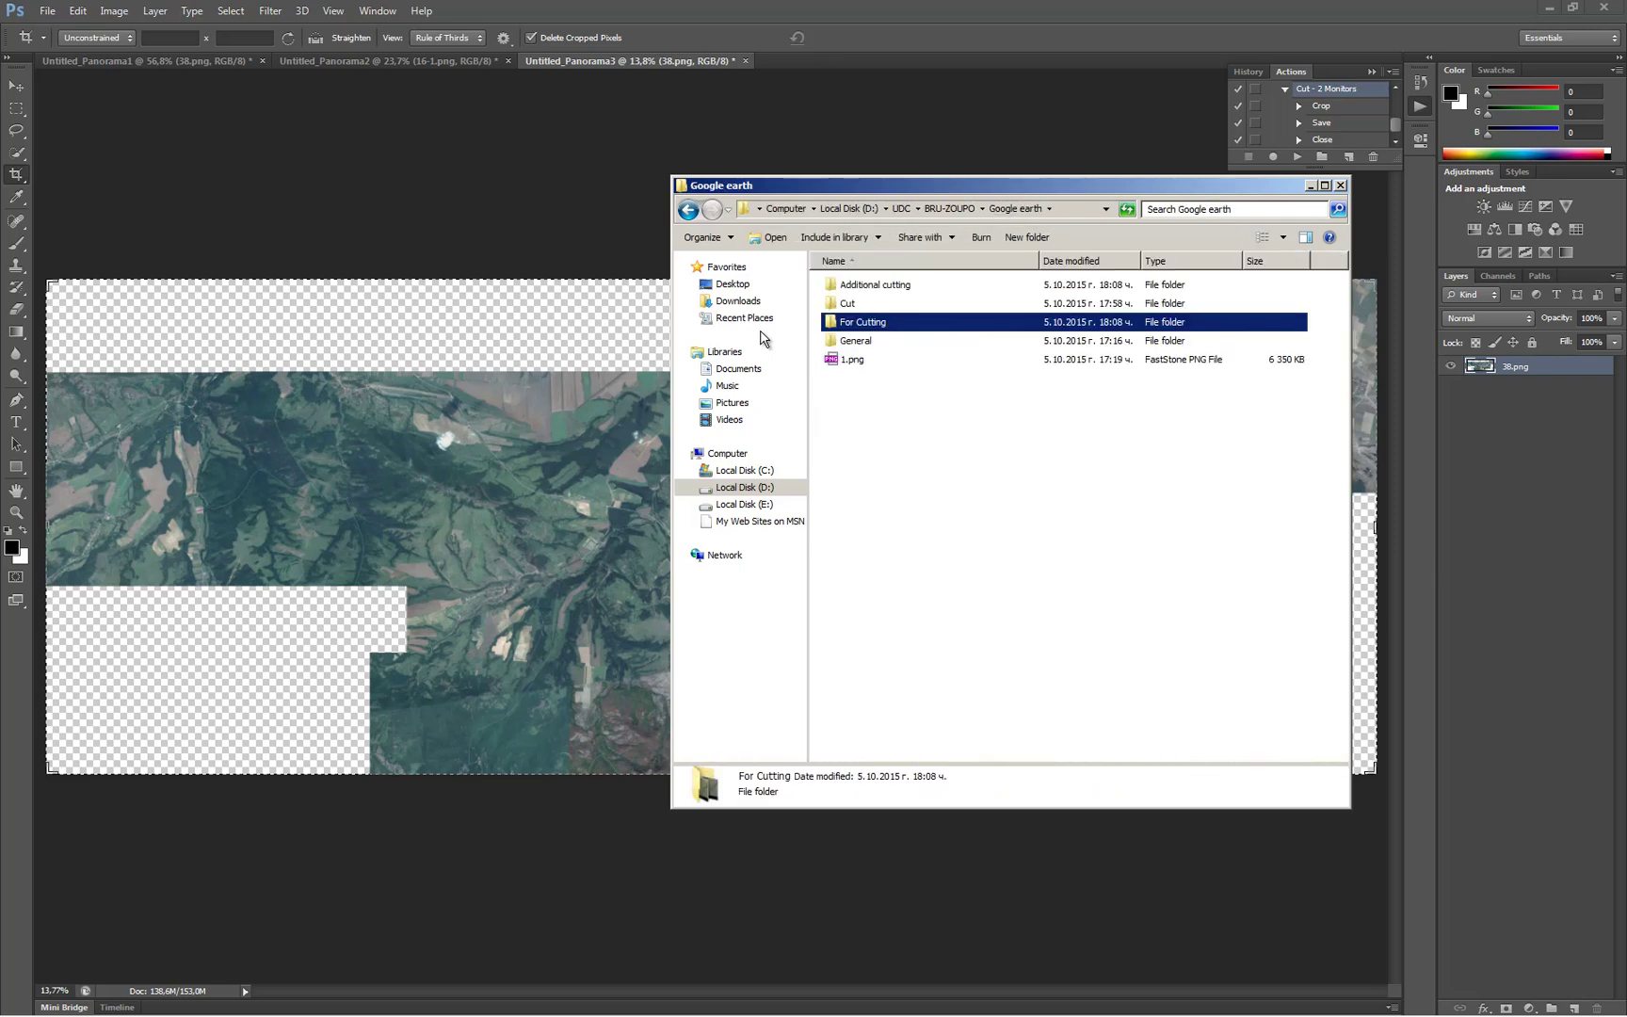
{"action": "key", "text": "Up"}
{"action": "key", "text": "Up"}
{"action": "key", "text": "Return"}
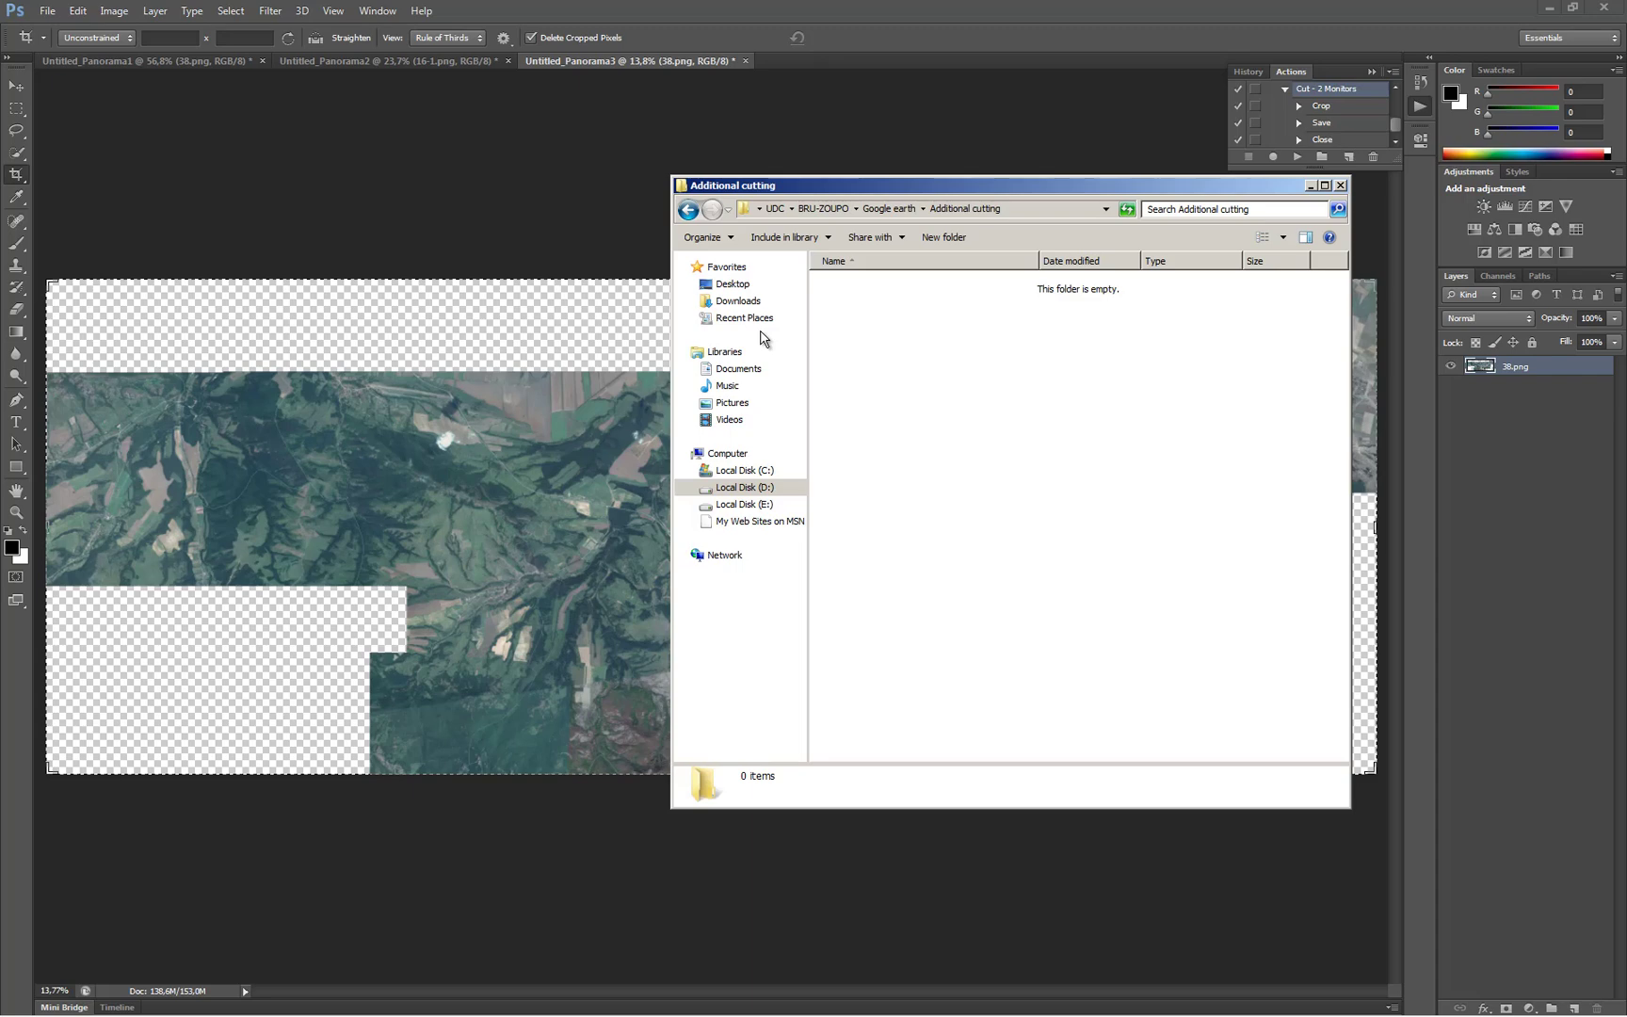
{"action": "key", "text": "ctrl+v"}
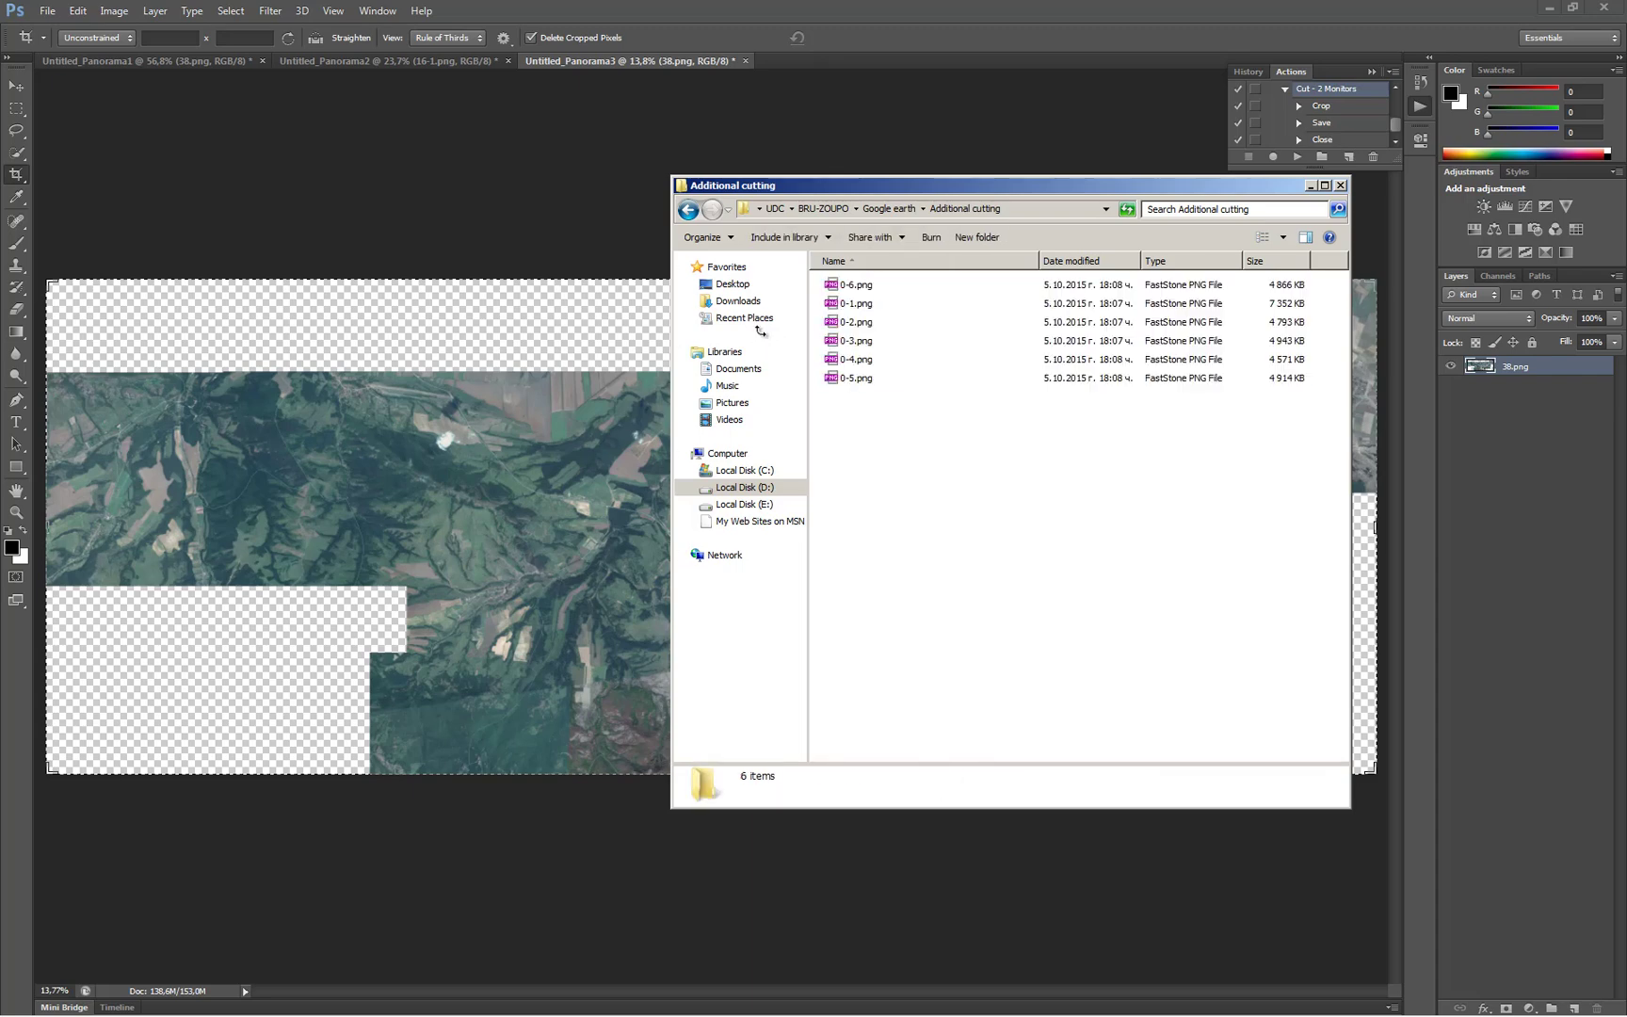
Batch-run the Cut - 2 Monitors action in Photoshop on the Additional cutting folder, with the Cut folder as destination.
{"action": "key", "text": "alt+Tab"}
{"action": "key", "text": "alt+f"}
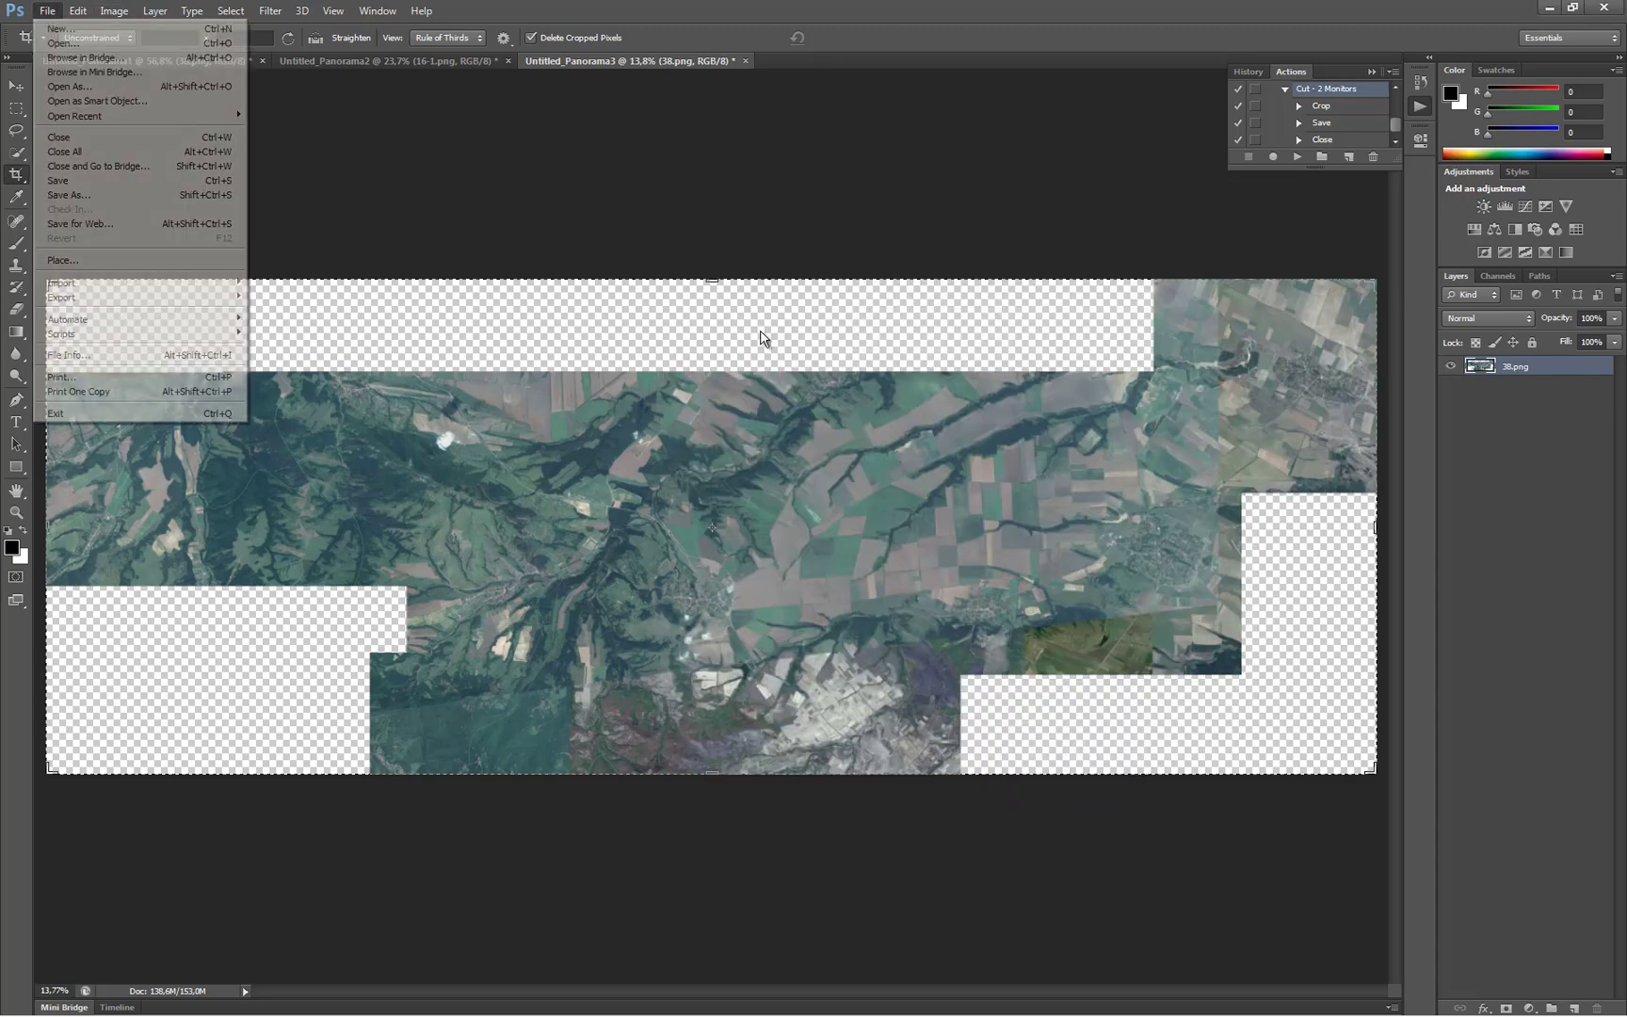
{"action": "key", "text": "u"}
{"action": "key", "text": "Up"}
{"action": "key", "text": "Up"}
{"action": "key", "text": "Up"}
{"action": "key", "text": "Up"}
{"action": "key", "text": "Up"}
{"action": "key", "text": "Up"}
{"action": "key", "text": "Down"}
{"action": "key", "text": "Down"}
{"action": "key", "text": "Down"}
{"action": "key", "text": "Up"}
{"action": "key", "text": "Up"}
{"action": "key", "text": "Up"}
{"action": "key", "text": "Up"}
{"action": "key", "text": "Return"}
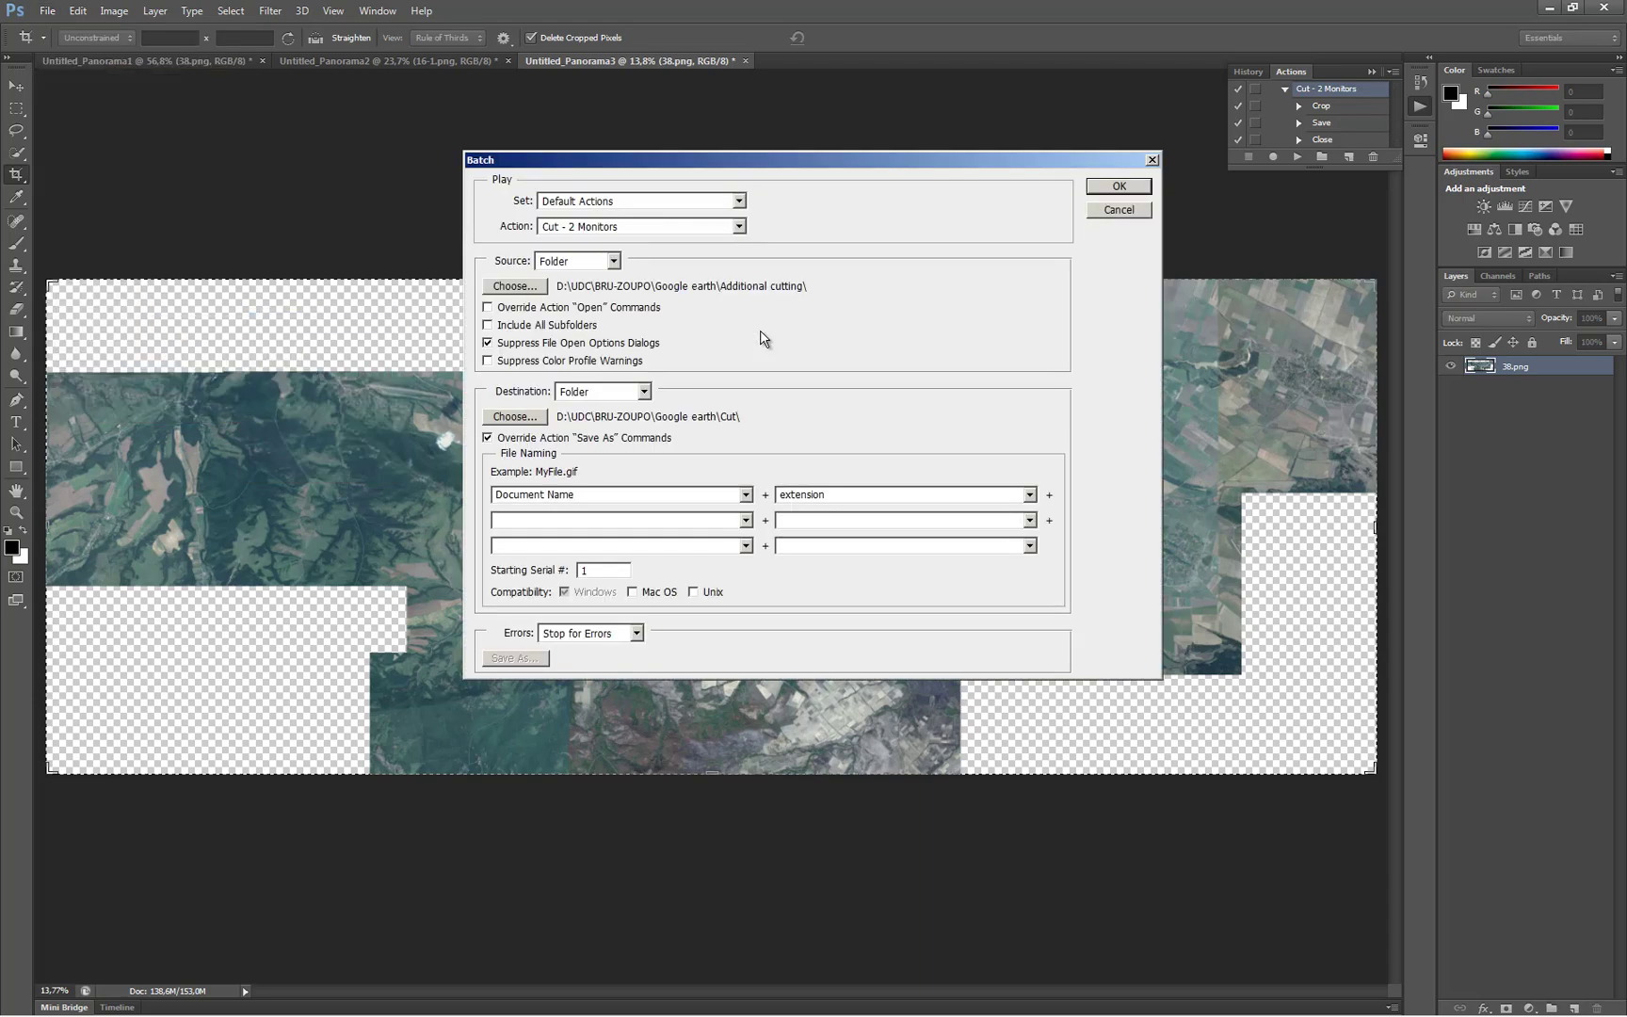
{"action": "key", "text": "alt+c"}
{"action": "key", "text": "space"}
{"action": "key", "text": "Return"}
{"action": "key", "text": "Return"}
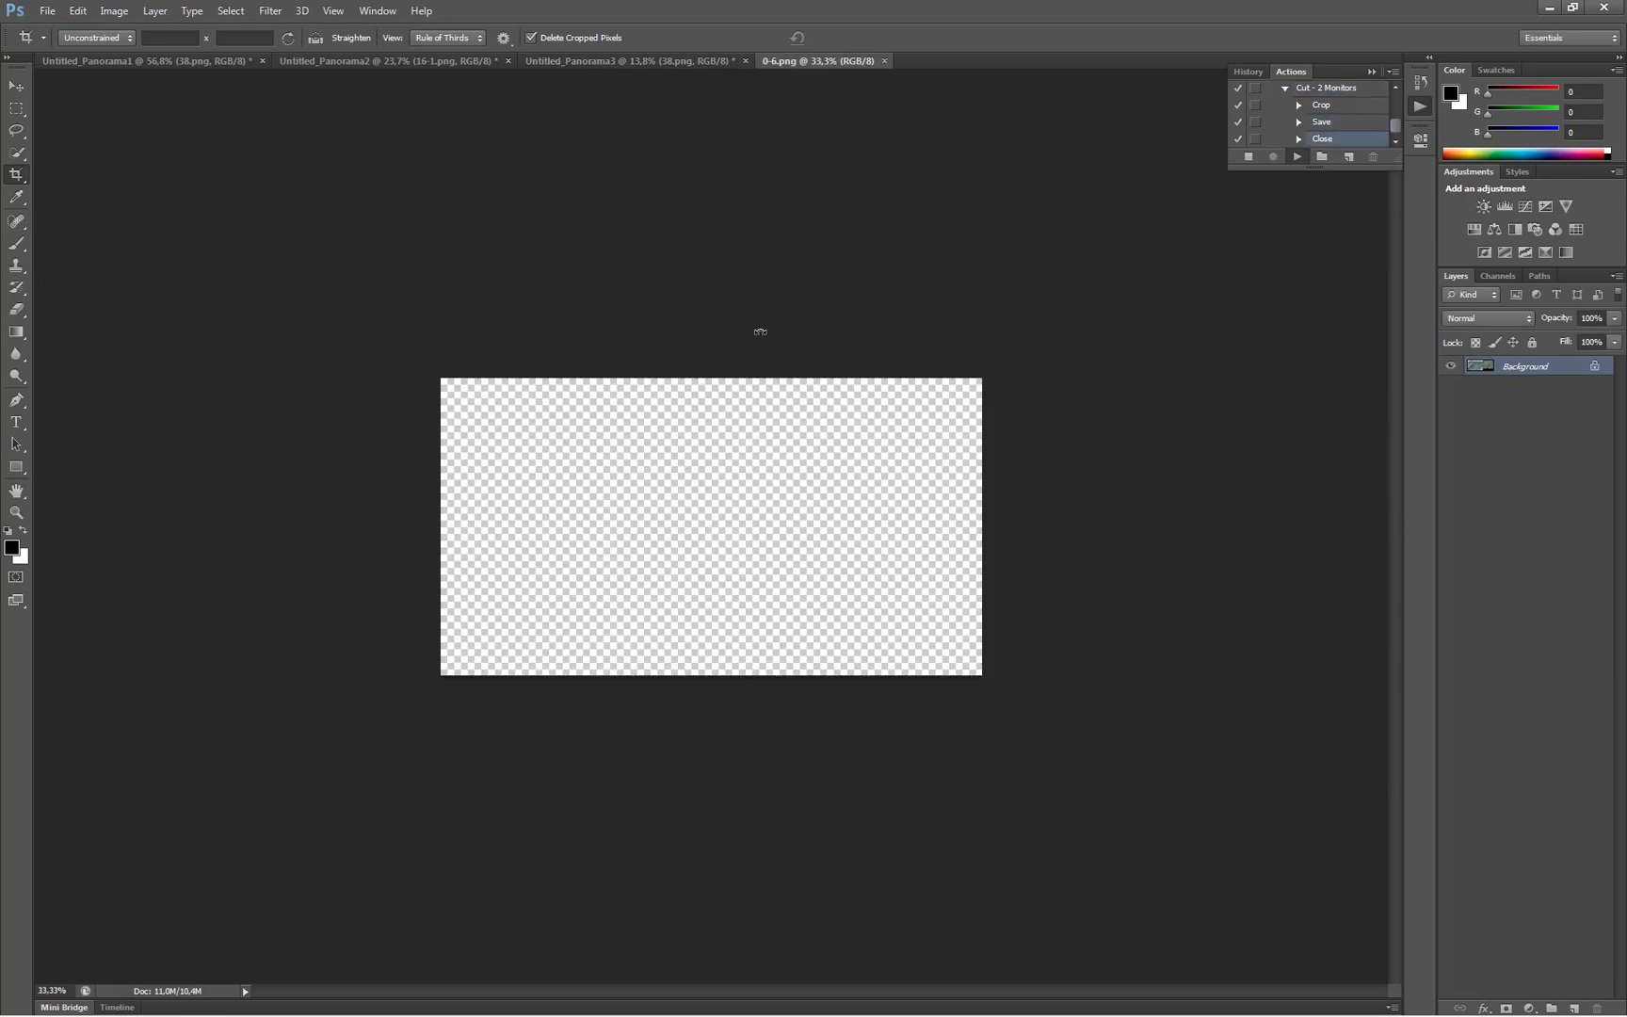
Photomerge the cropped images 0-1.png to 0-6.png from the Cut folder with the Auto layout and images blended together.
{"action": "key", "text": "alt+f"}
{"action": "key", "text": "u"}
{"action": "key", "text": "Down"}
{"action": "key", "text": "Down"}
{"action": "key", "text": "Down"}
{"action": "key", "text": "Down"}
{"action": "key", "text": "Down"}
{"action": "key", "text": "Down"}
{"action": "key", "text": "Down"}
{"action": "key", "text": "Down"}
{"action": "key", "text": "Down"}
{"action": "key", "text": "Down"}
{"action": "key", "text": "Return"}
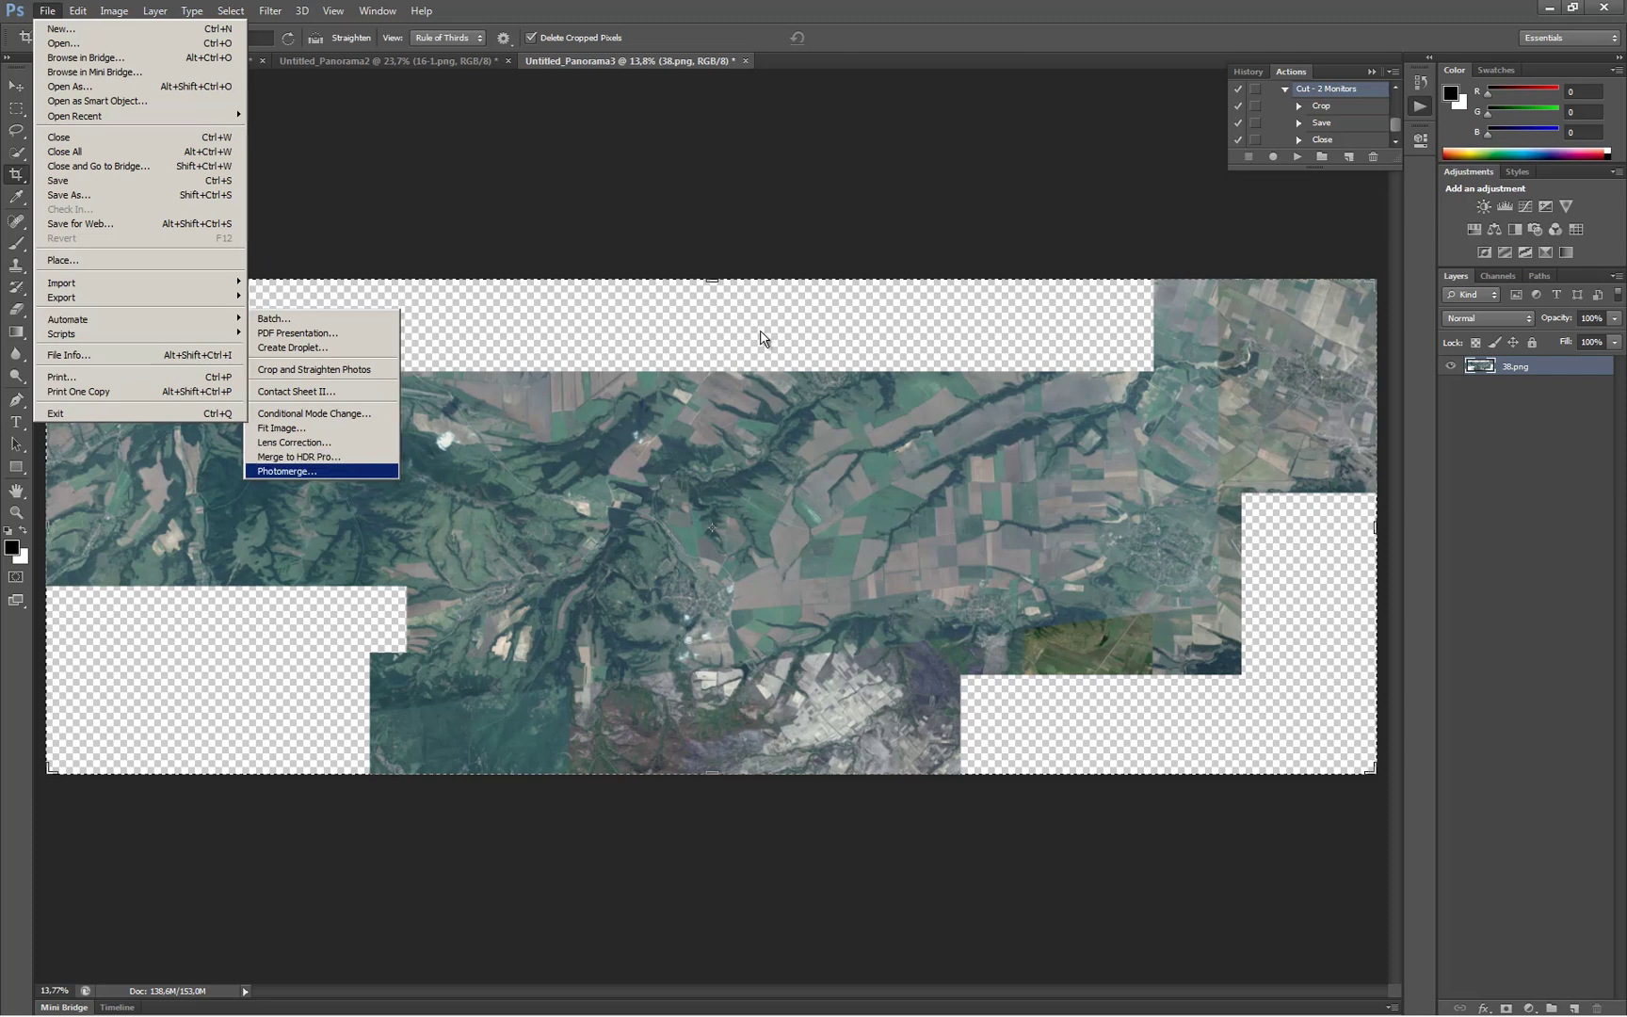
{"action": "key", "text": "Return"}
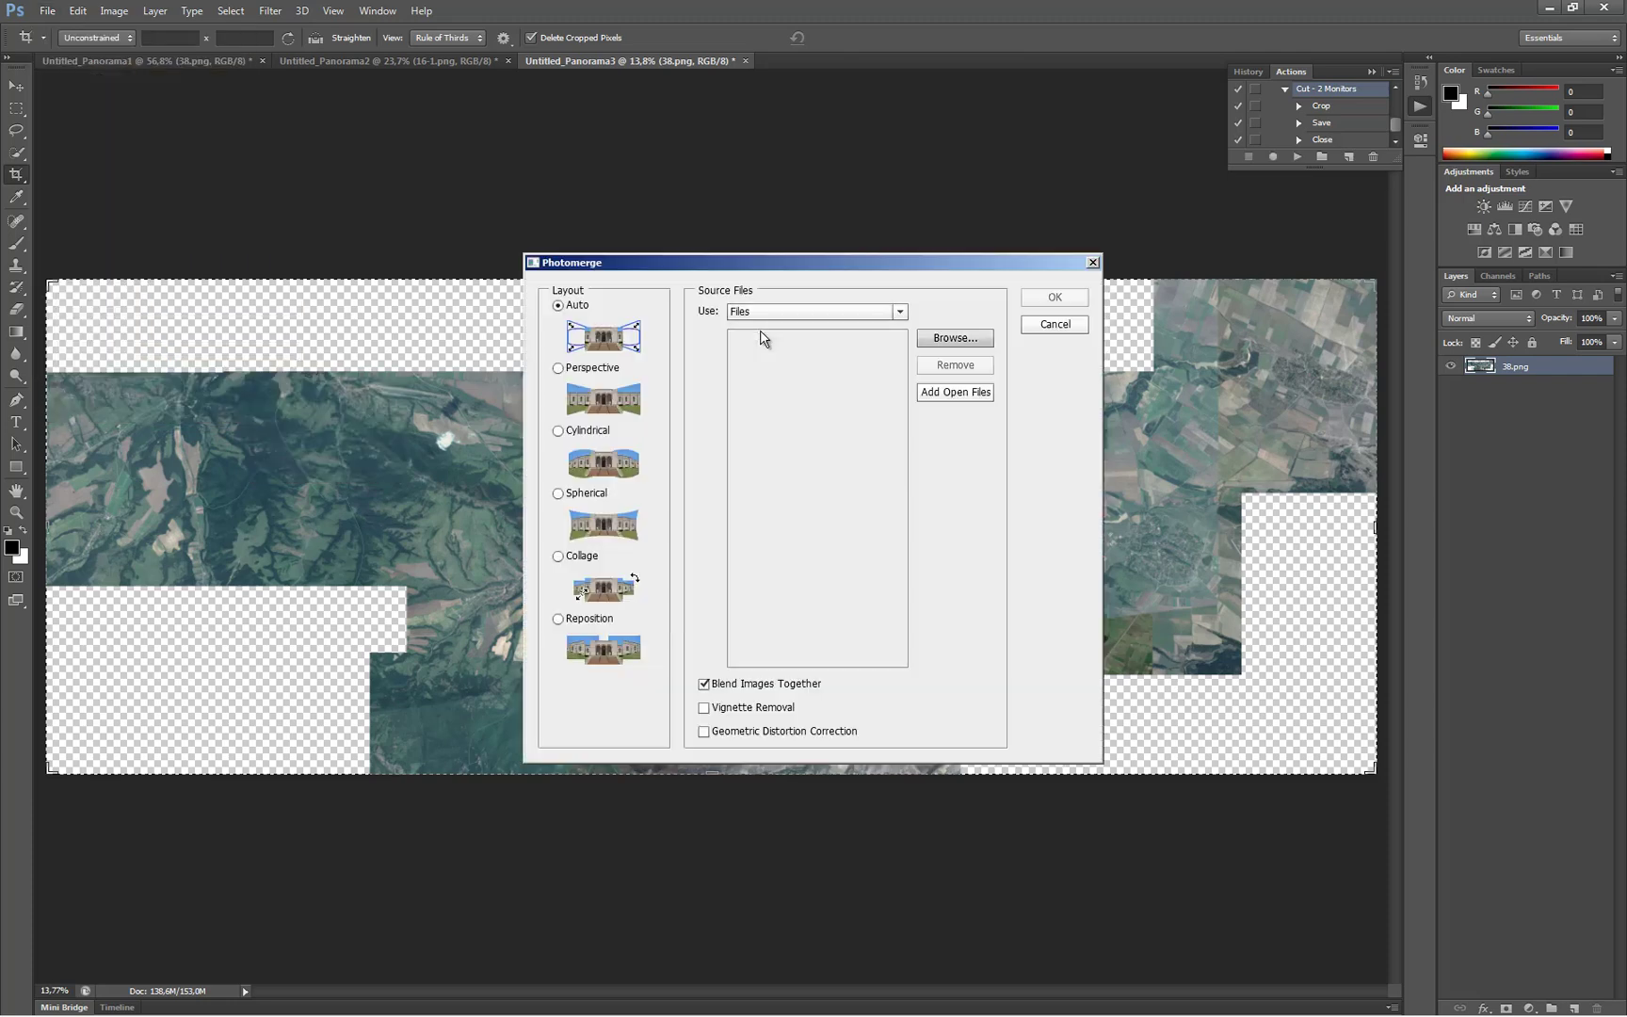
{"action": "key", "text": "Return"}
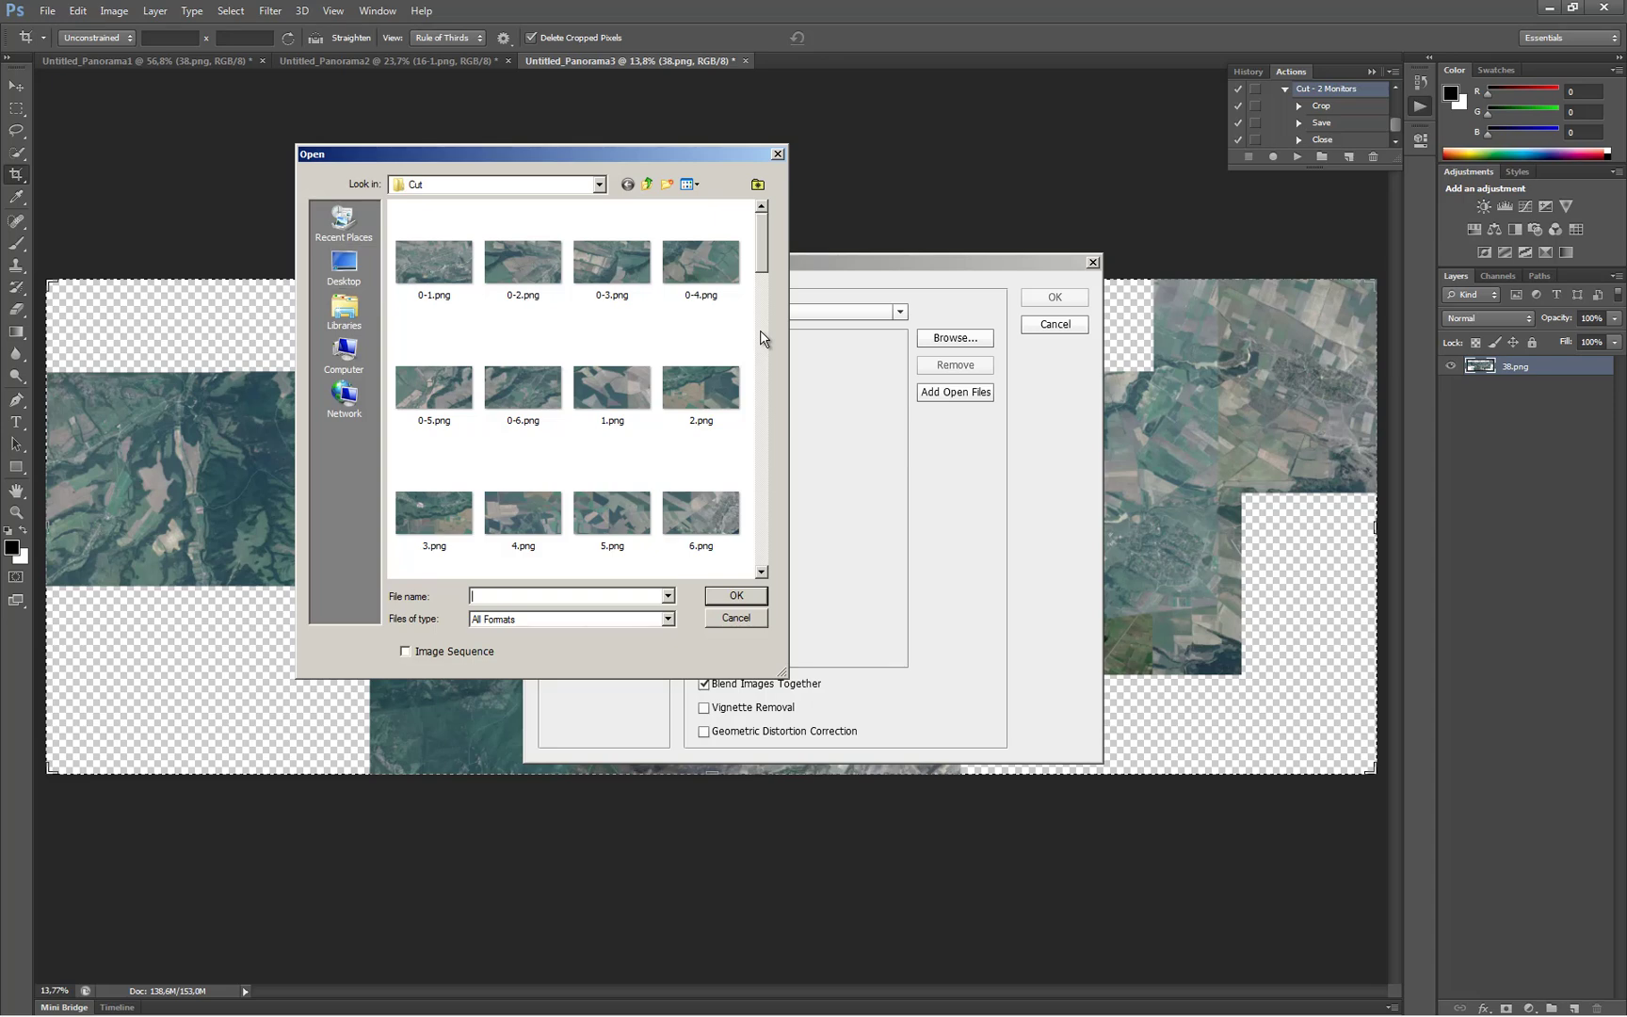
{"action": "key", "text": "shift+Right"}
{"action": "key", "text": "shift+Right"}
{"action": "key", "text": "shift+Right"}
{"action": "key", "text": "shift+Right"}
{"action": "key", "text": "shift+Right"}
{"action": "key", "text": "shift+Right"}
{"action": "key", "text": "Return"}
{"action": "left_click", "coordinate": [761, 339]}
{"action": "key", "text": "shift+Down"}
{"action": "key", "text": "shift+Down"}
{"action": "key", "text": "shift+Down"}
{"action": "key", "text": "shift+Down"}
{"action": "key", "text": "shift+Down"}
{"action": "key", "text": "Return"}
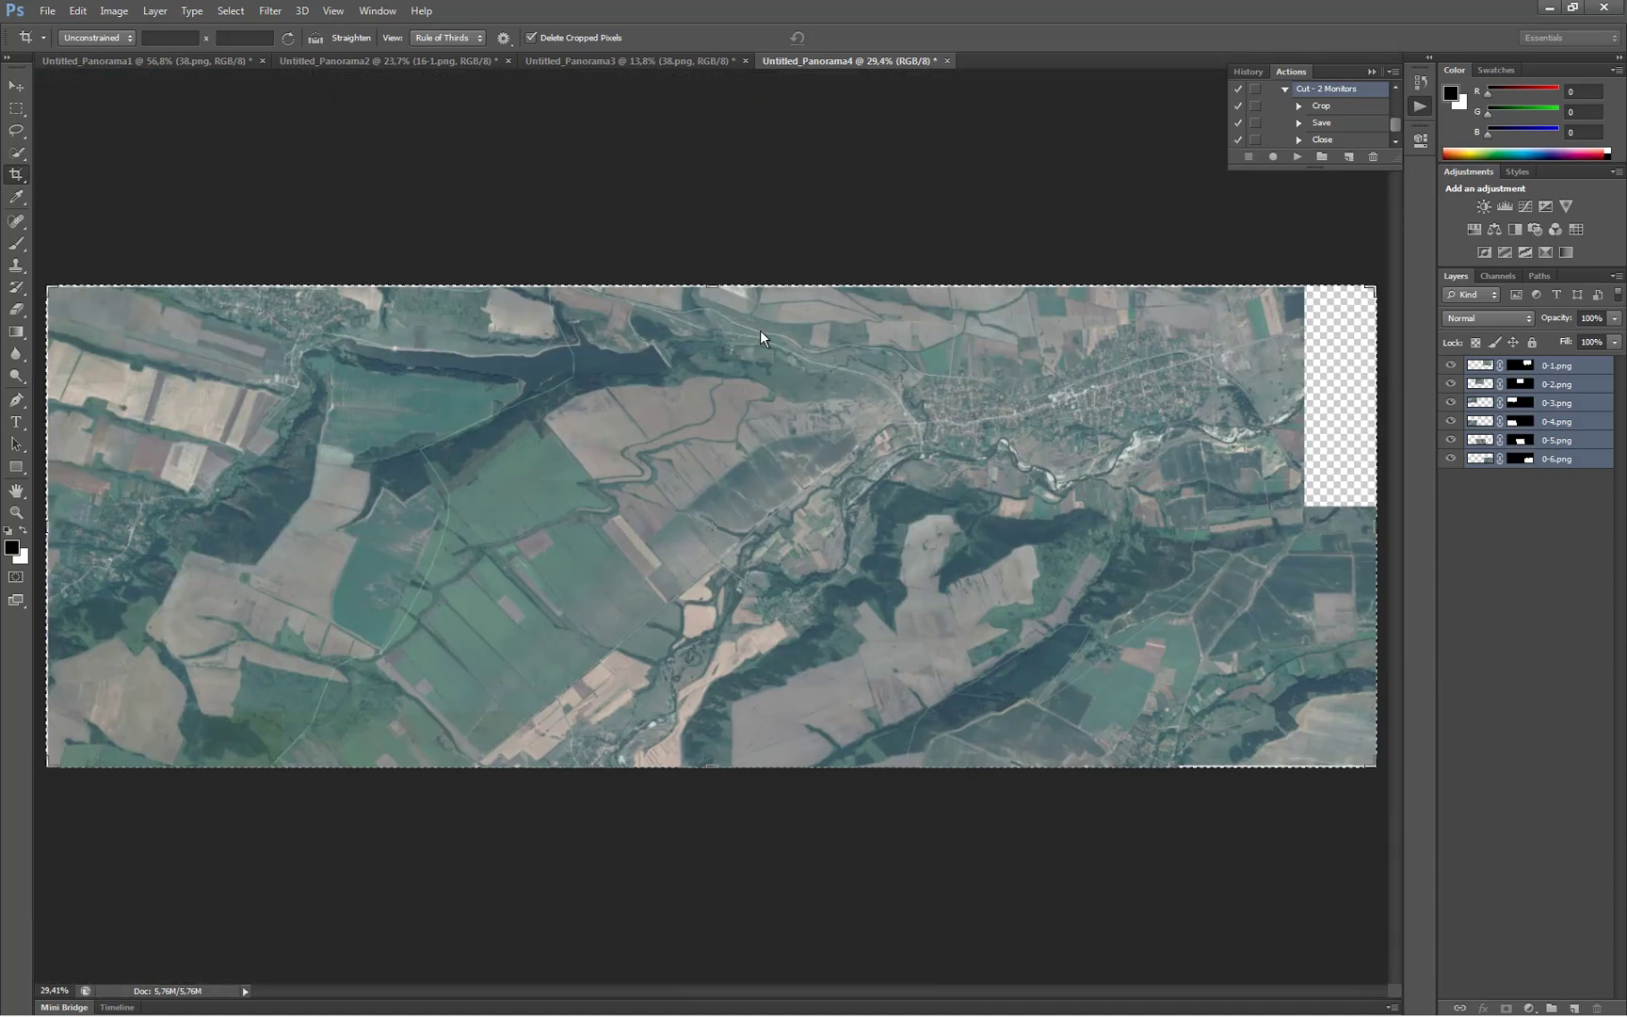
Merge all layers of Untitled_Panorama4 into one and copy the resulting 0-1.png layer into Untitled_Panorama1.
{"action": "key", "text": "ctrl+e"}
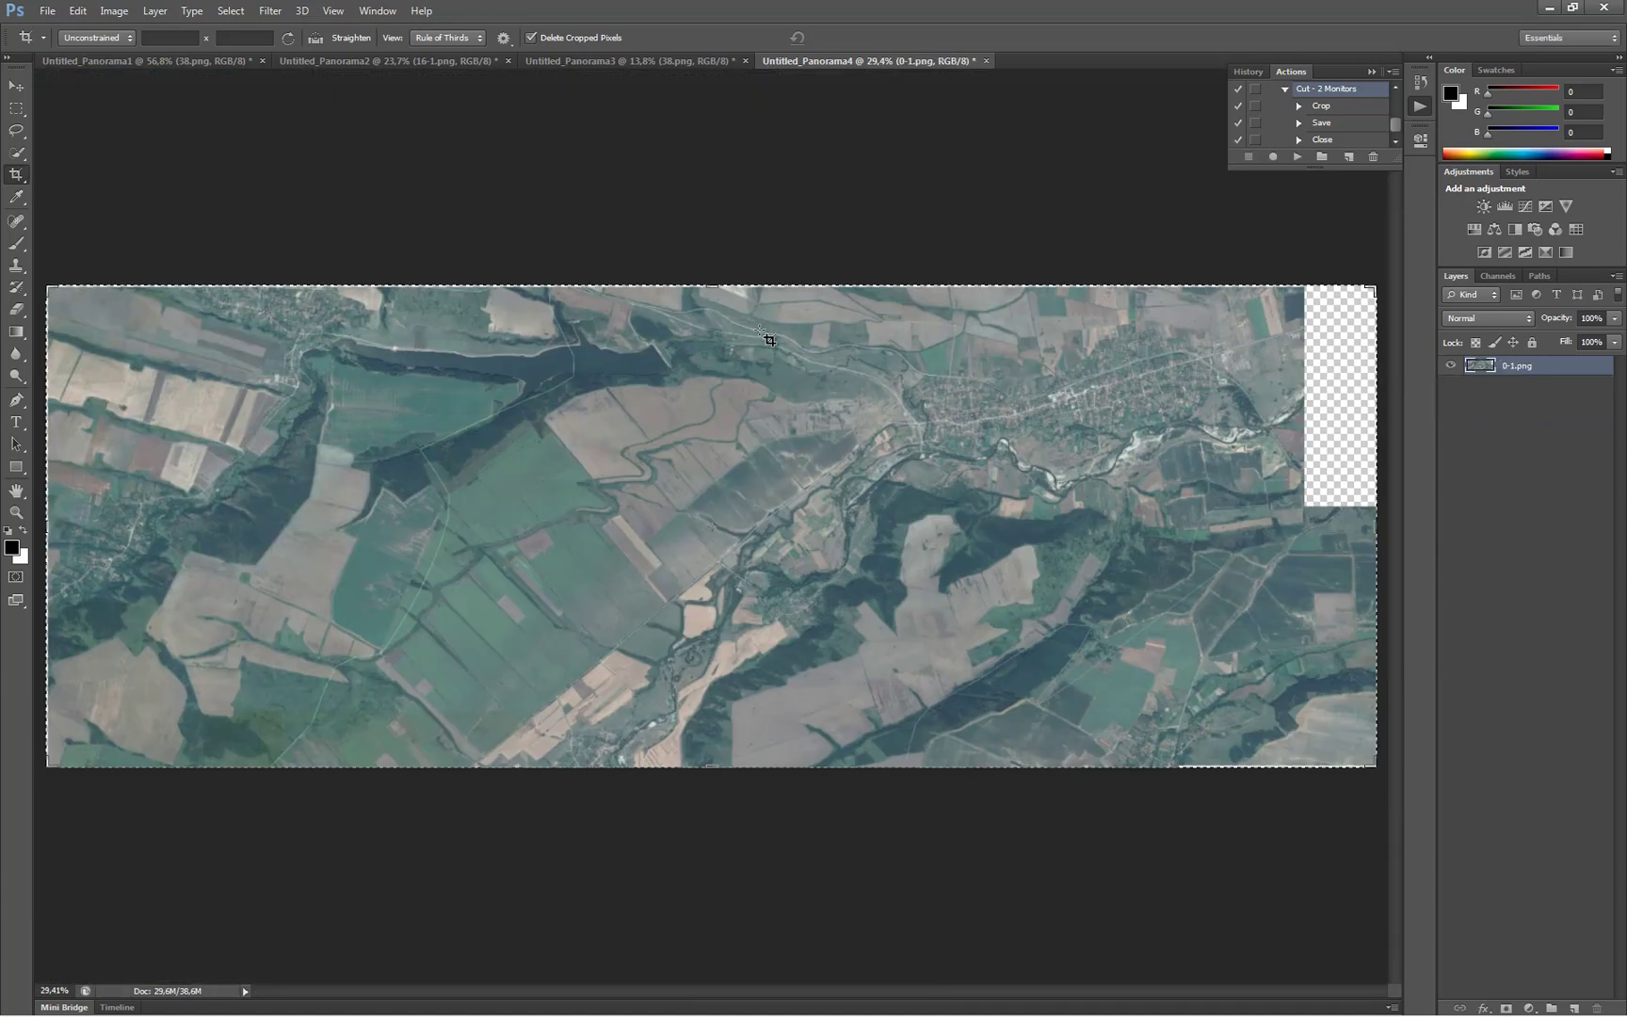
{"action": "key", "text": "v"}
{"action": "mouse_move", "coordinate": [761, 336]}
{"action": "left_mouse_down"}
{"action": "mouse_move", "coordinate": [510, 60]}
{"action": "mouse_move", "coordinate": [146, 60]}
{"action": "mouse_move", "coordinate": [764, 339]}
{"action": "left_mouse_up"}
Position the 0-1.png layer over the map's northwestern part so the village, river and fields roughly coincide.
{"action": "scroll", "coordinate": [760, 335], "scroll_direction": "down", "scroll_amount": 10, "text": "alt"}
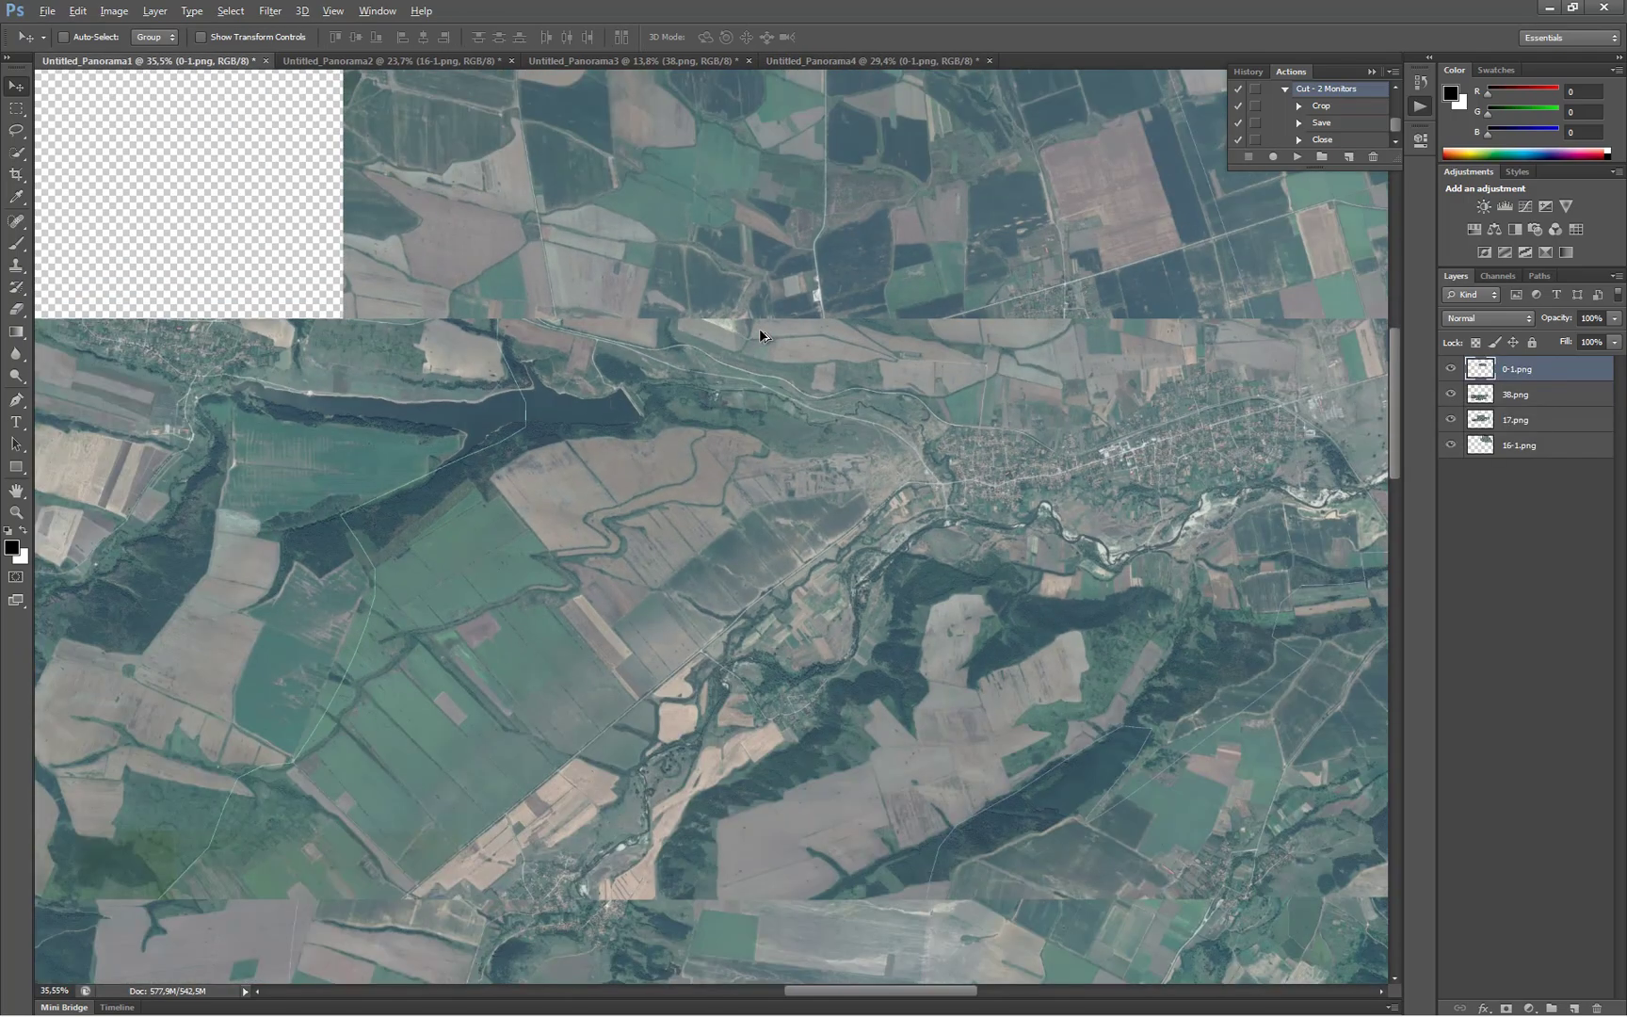
{"action": "left_click_drag", "start_coordinate": [791, 471], "coordinate": [415, 318]}
{"action": "left_click_drag", "start_coordinate": [760, 335], "coordinate": [614, 391]}
{"action": "left_click_drag", "start_coordinate": [282, 339], "coordinate": [471, 447]}
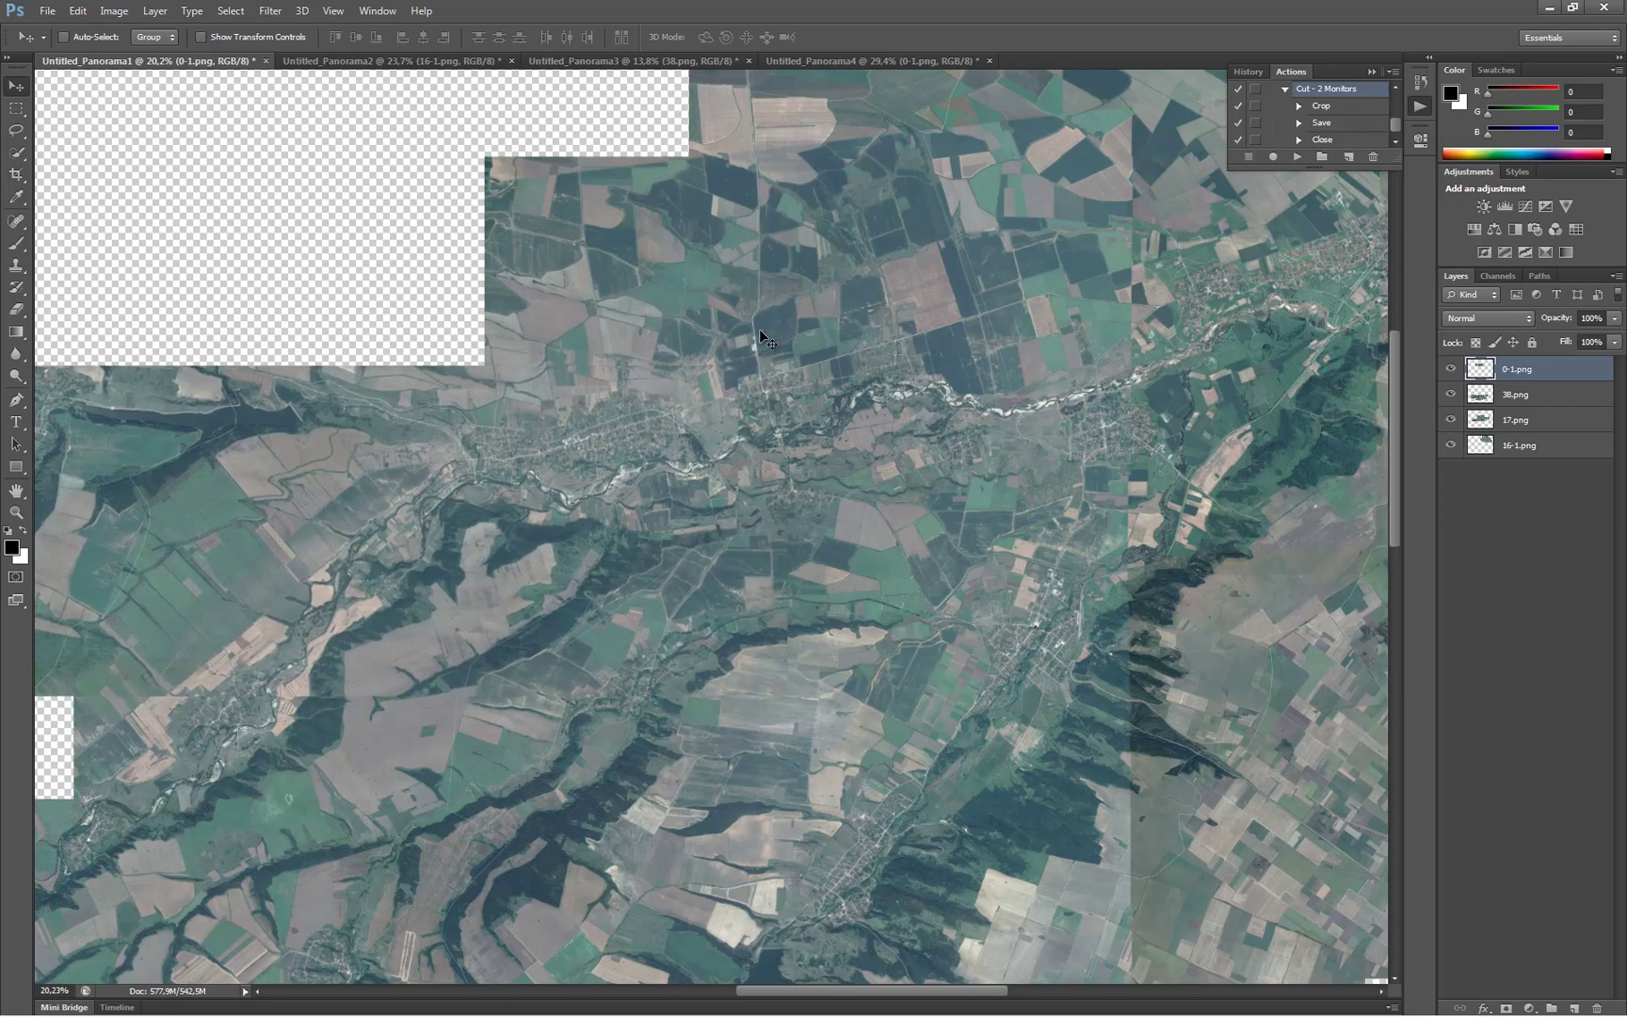
{"action": "scroll", "coordinate": [760, 331], "scroll_direction": "up", "scroll_amount": 10, "text": "alt"}
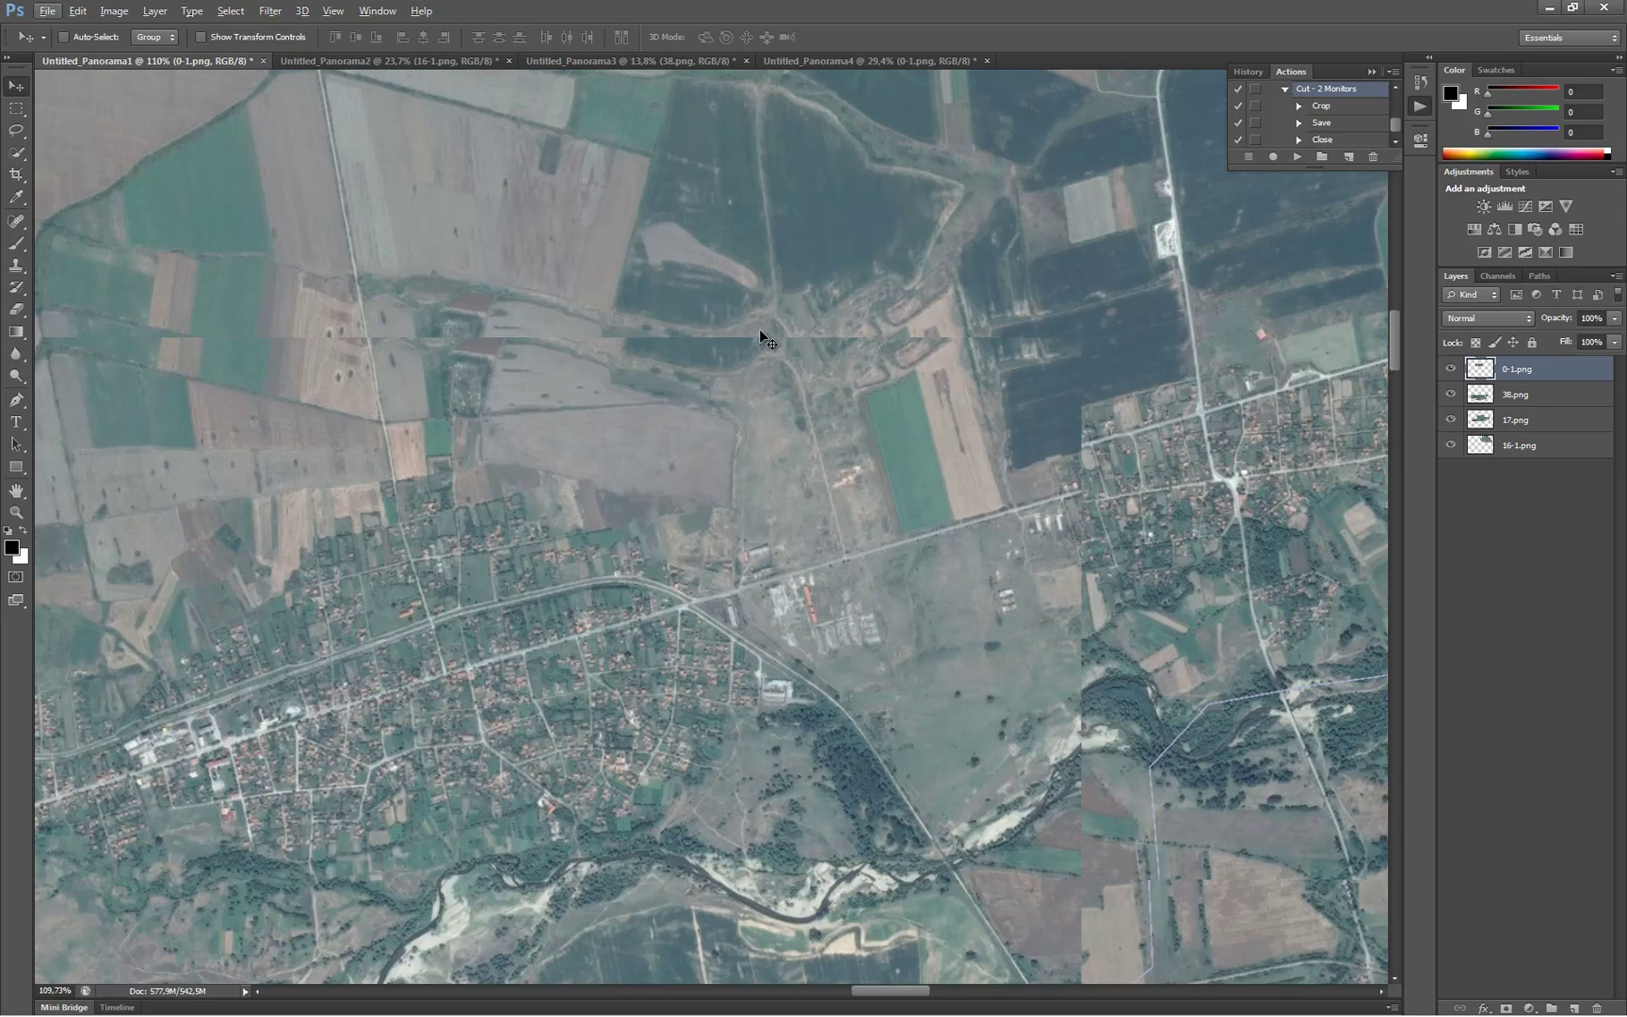
{"action": "mouse_move", "coordinate": [760, 341]}
{"action": "left_mouse_down"}
{"action": "mouse_move", "coordinate": [740, 329]}
{"action": "mouse_move", "coordinate": [754, 310]}
{"action": "mouse_move", "coordinate": [760, 335]}
{"action": "left_mouse_up"}
{"action": "scroll", "coordinate": [760, 335], "scroll_direction": "up", "scroll_amount": 5, "text": "alt"}
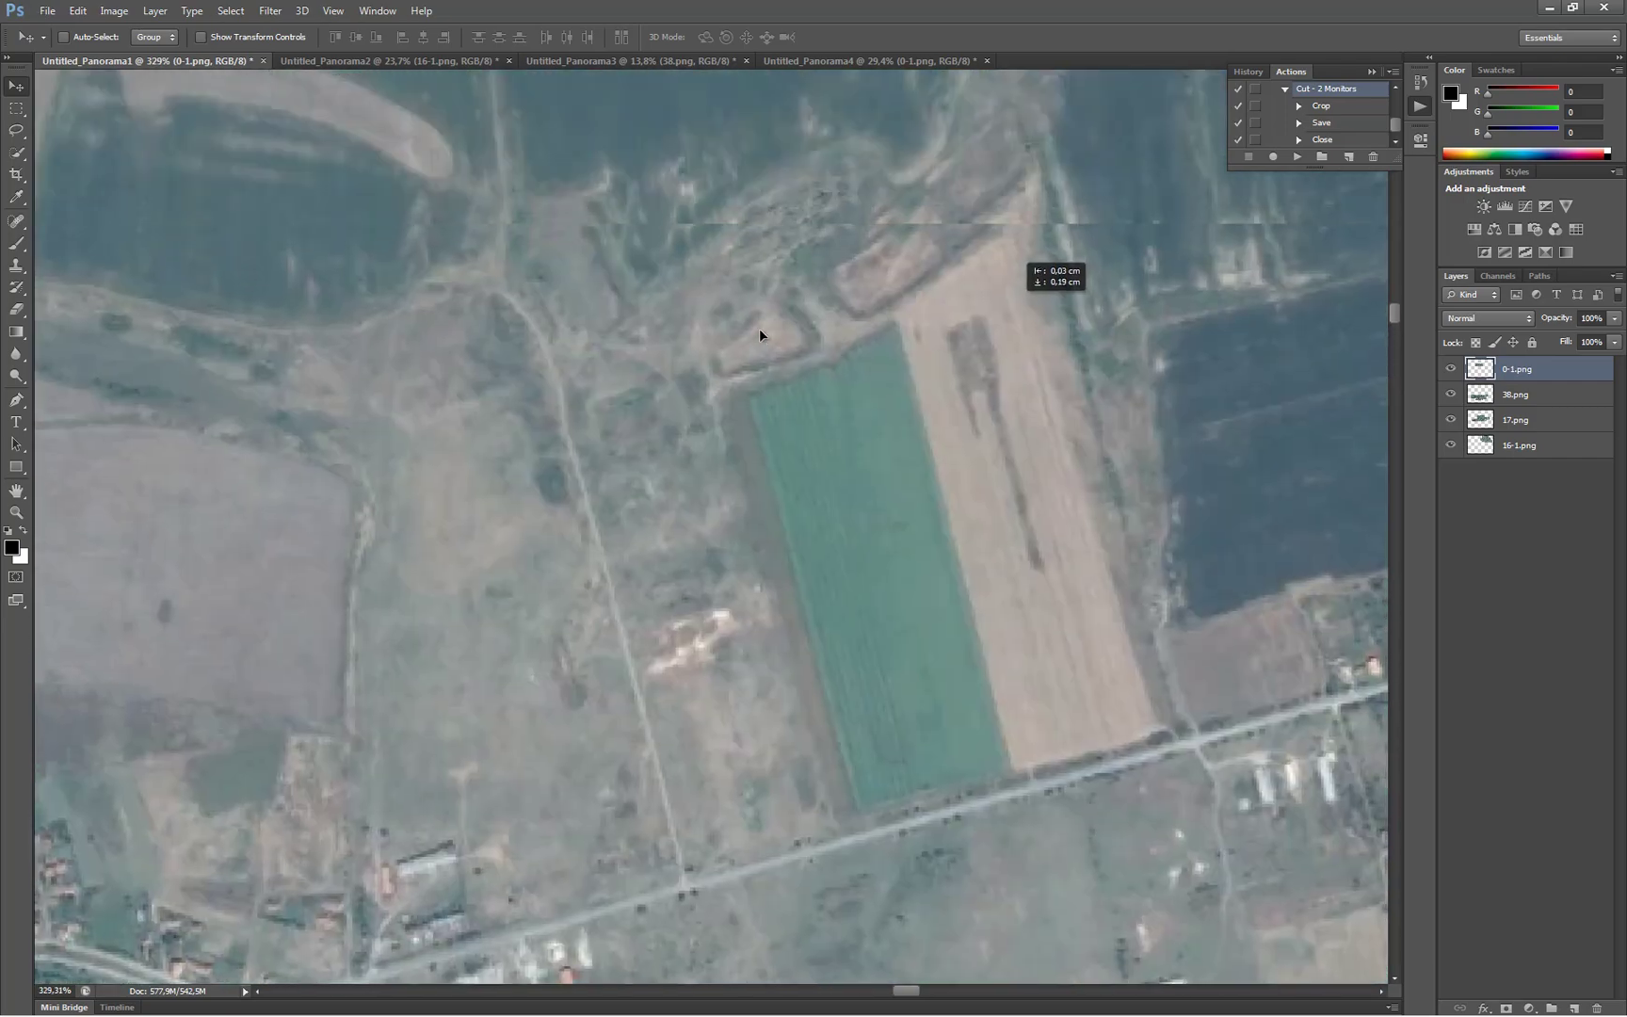
Nudge the 0-1.png layer upward until the fields and roads line up along its seam with the map.
{"action": "key", "text": "Up"}
{"action": "key", "text": "Up"}
{"action": "key", "text": "Up"}
{"action": "key", "text": "Up"}
{"action": "key", "text": "Up"}
{"action": "key", "text": "Up"}
{"action": "key", "text": "Up"}
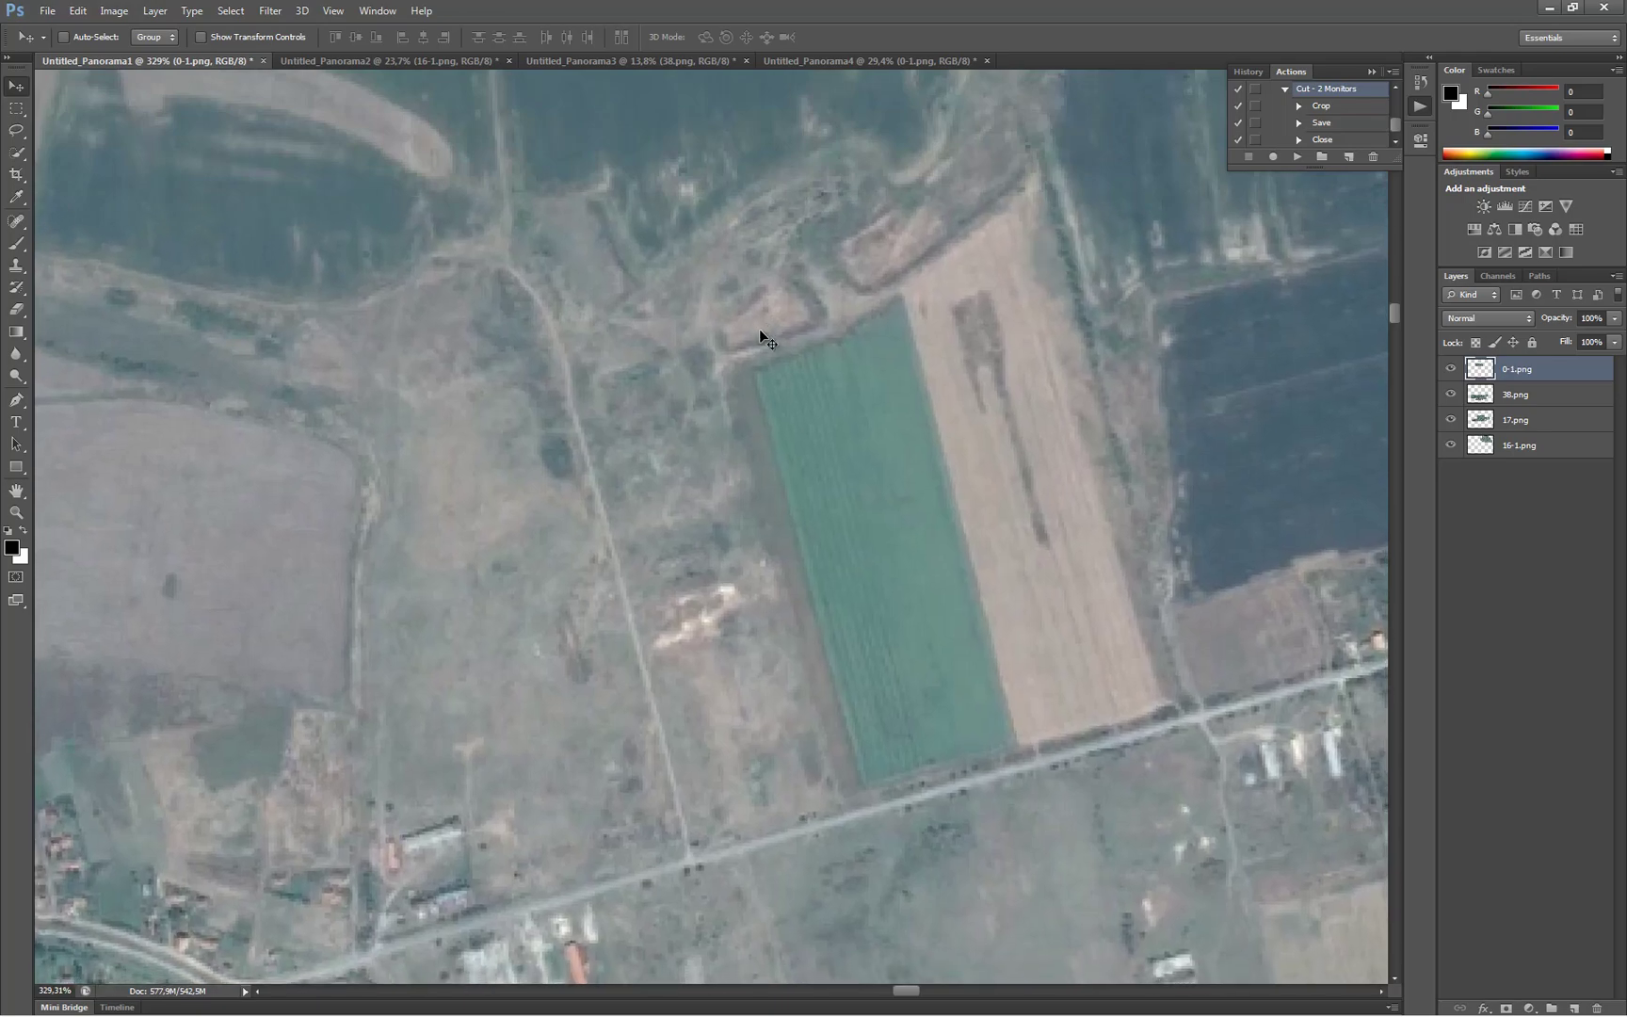
{"action": "scroll", "coordinate": [761, 336], "scroll_direction": "down", "scroll_amount": 9, "text": "alt"}
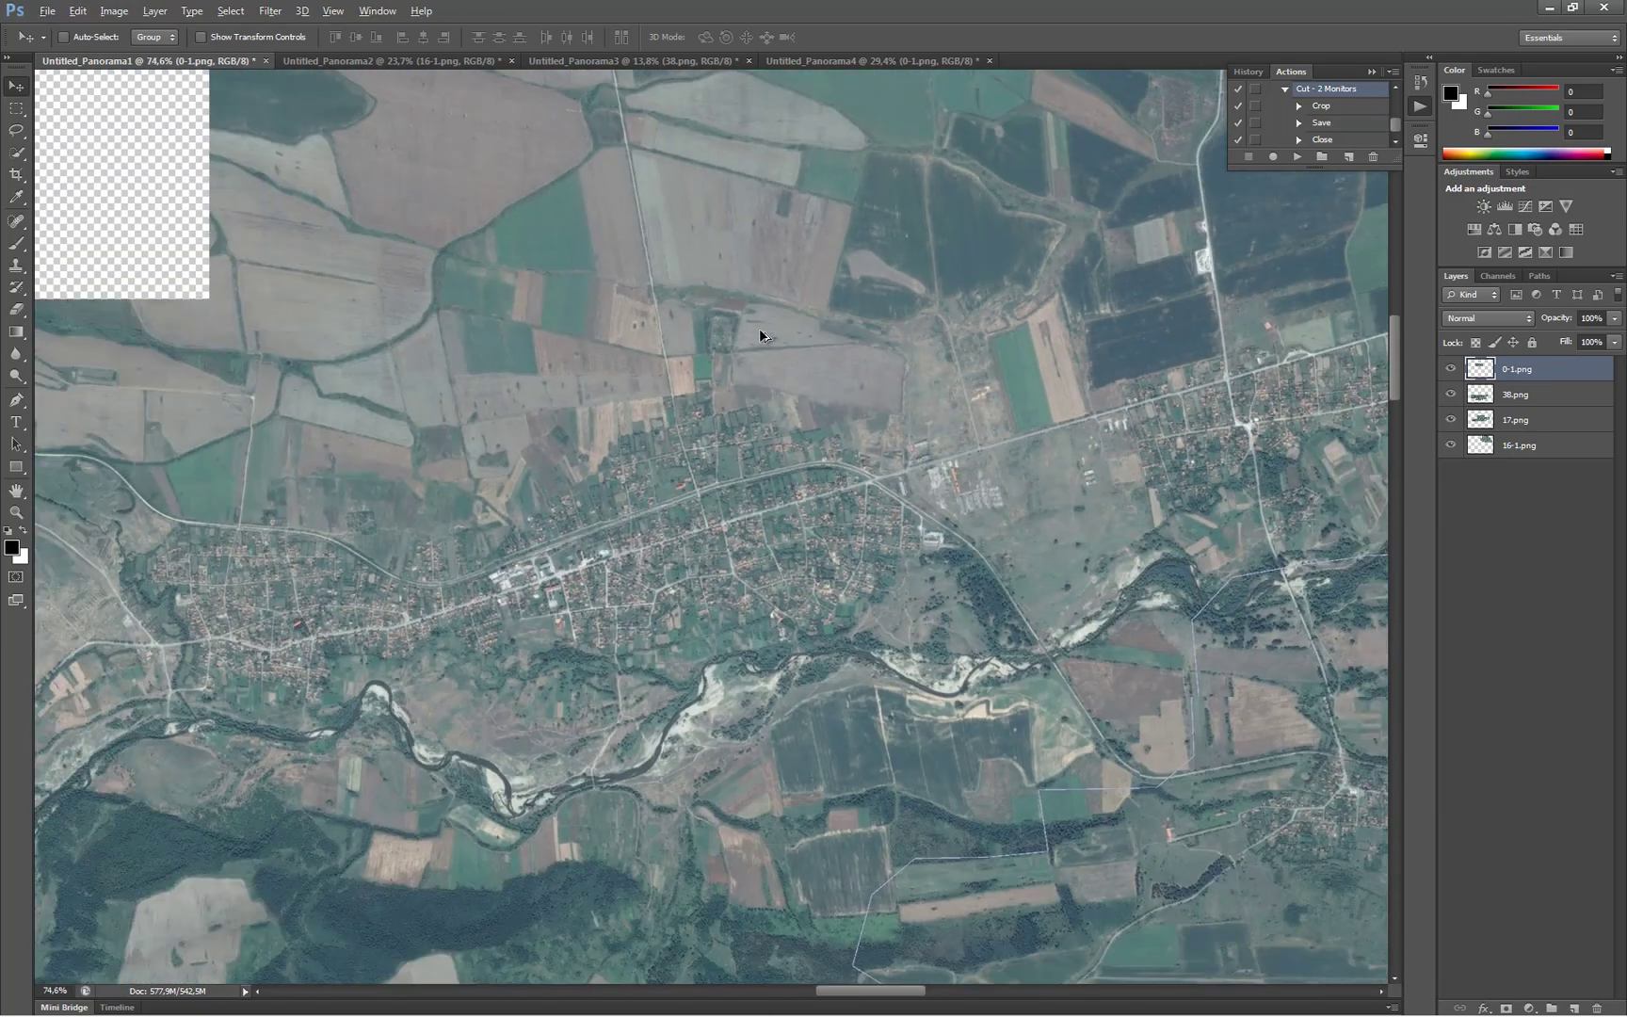
{"action": "scroll", "coordinate": [761, 336], "scroll_direction": "down", "scroll_amount": 8, "text": "alt"}
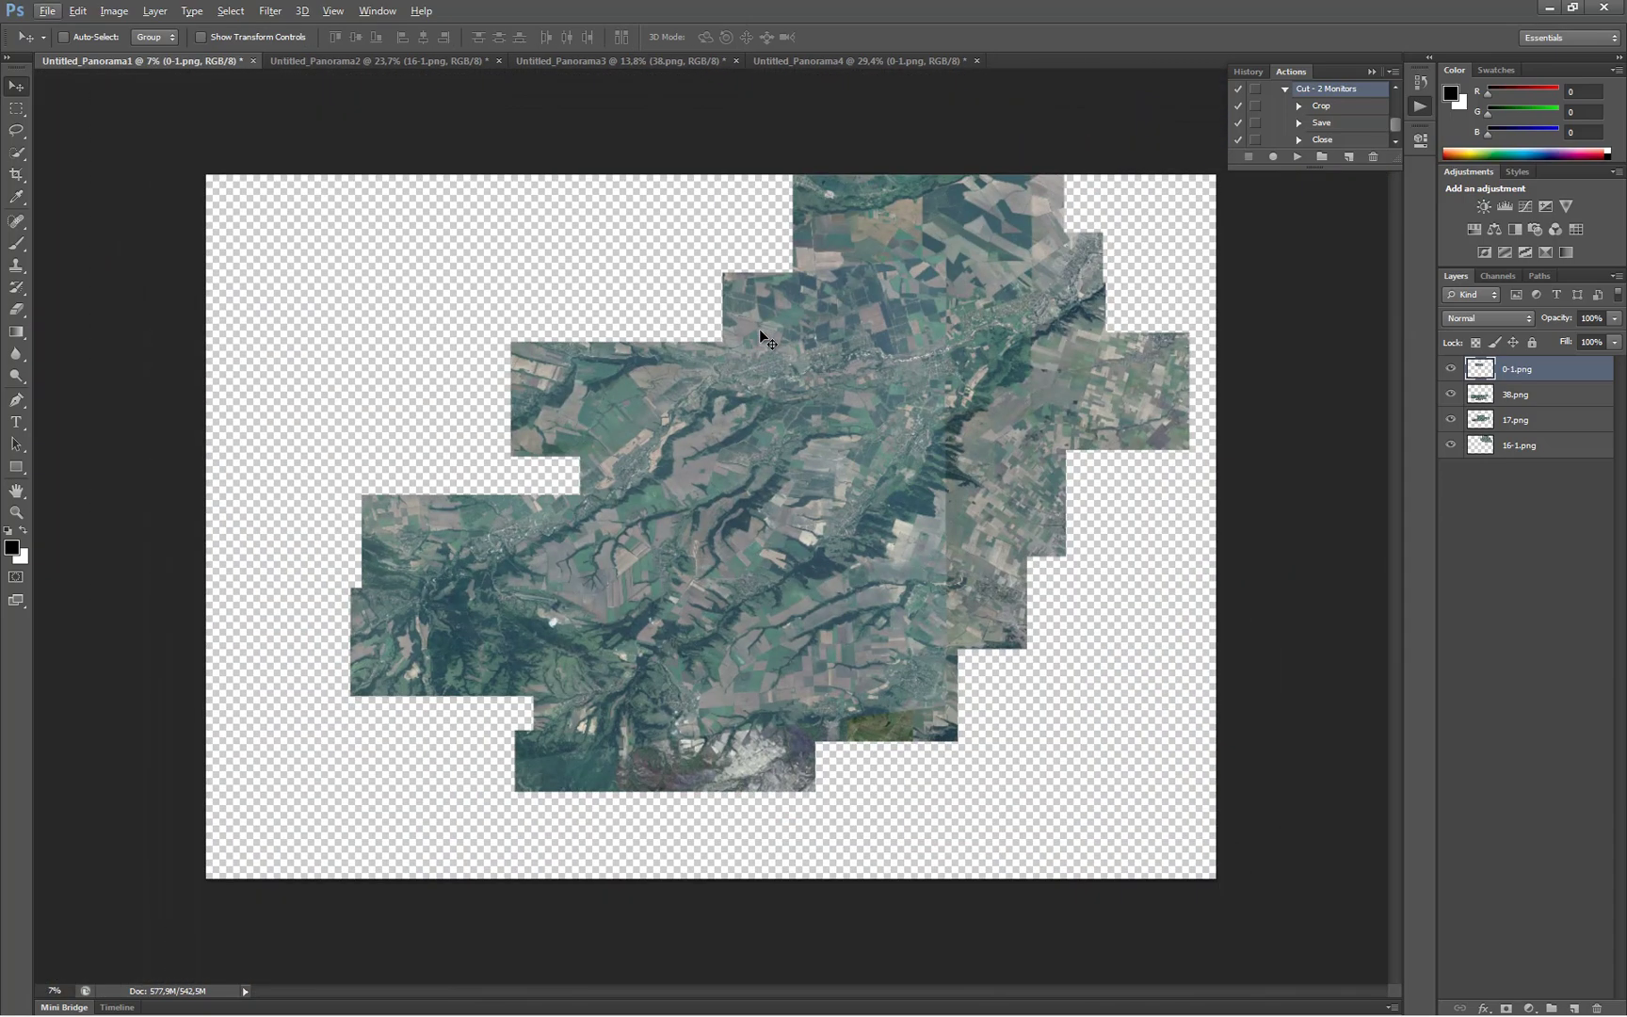
Crop the Untitled_Panorama1 canvas to the outer edges of the assembled map.
{"action": "key", "text": "ctrl+alt+a"}
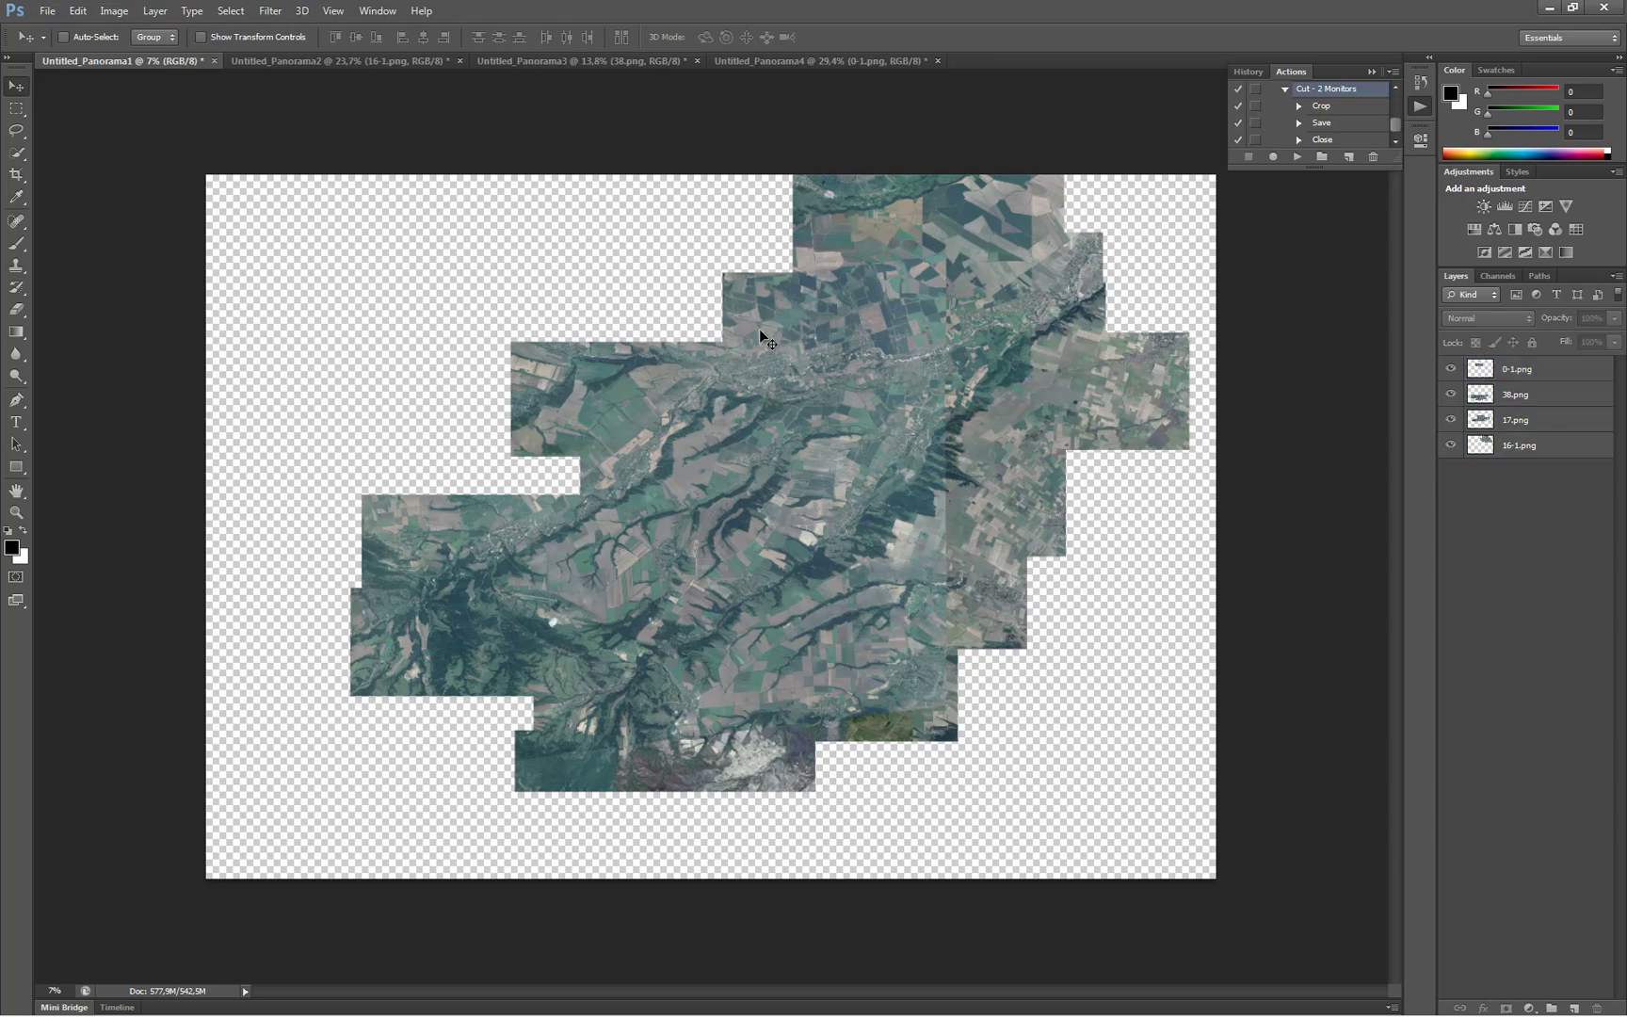
{"action": "key", "text": "c"}
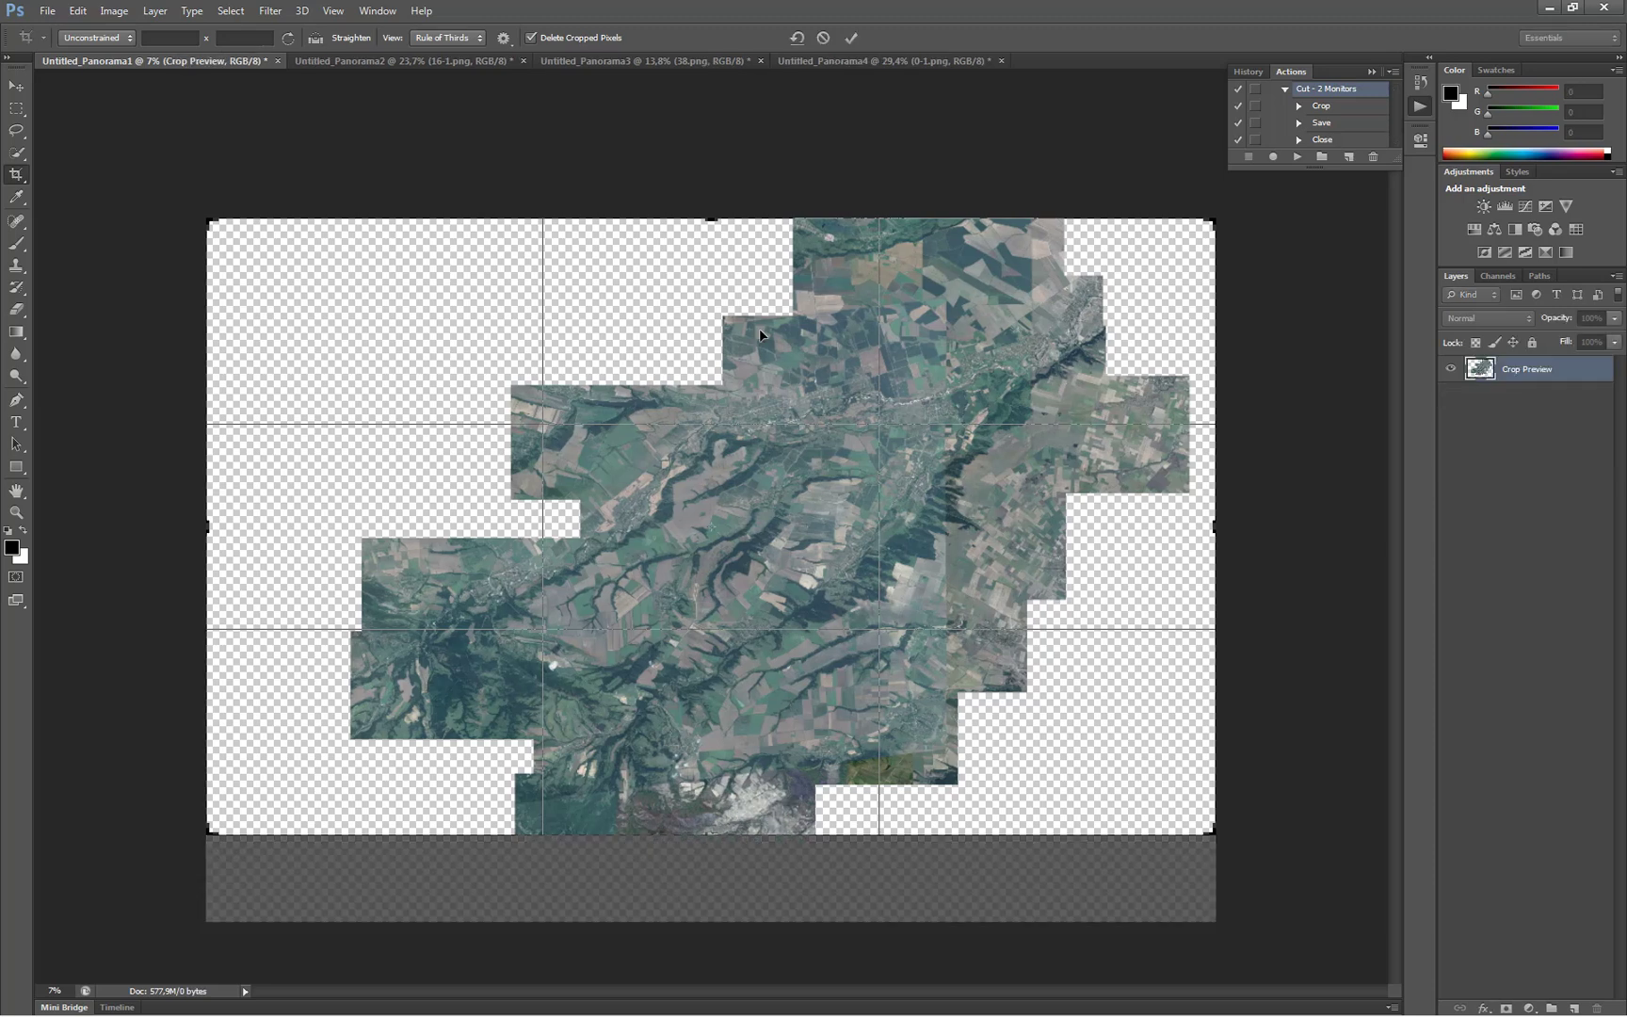
{"action": "left_click_drag", "start_coordinate": [1215, 527], "coordinate": [1203, 526]}
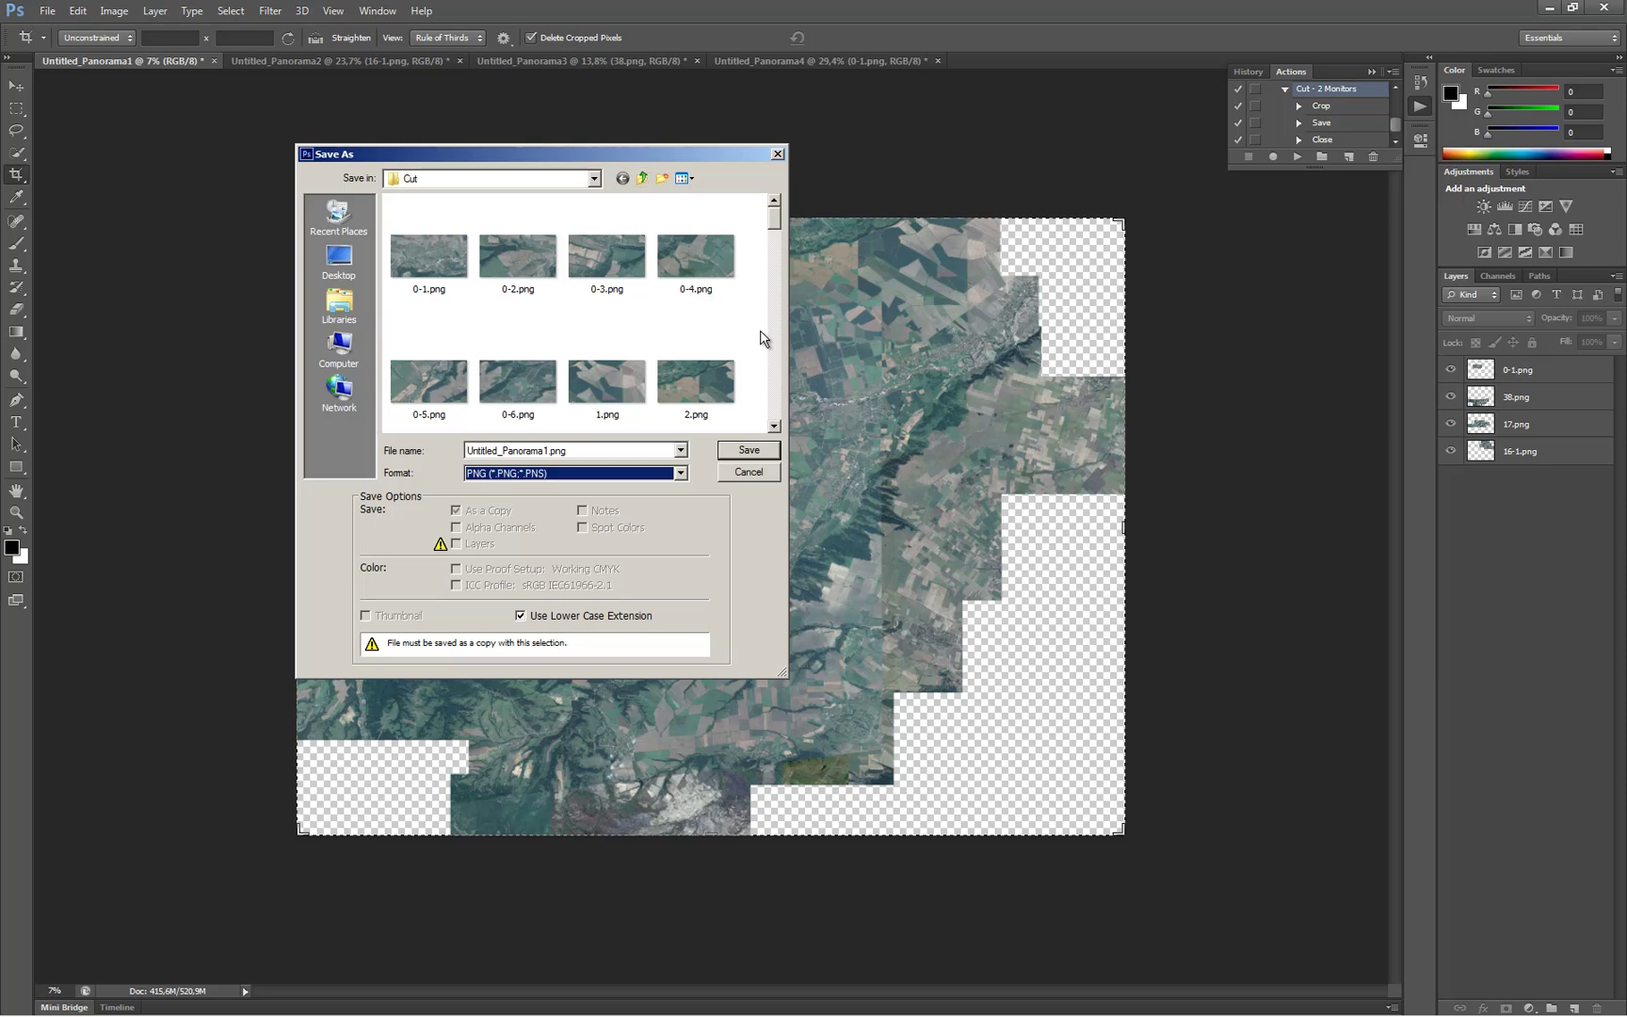
Save a copy of the assembled map in PNG format under the name GE_all.
{"action": "key", "text": "shift+Tab"}
{"action": "type", "text": "GE_"}
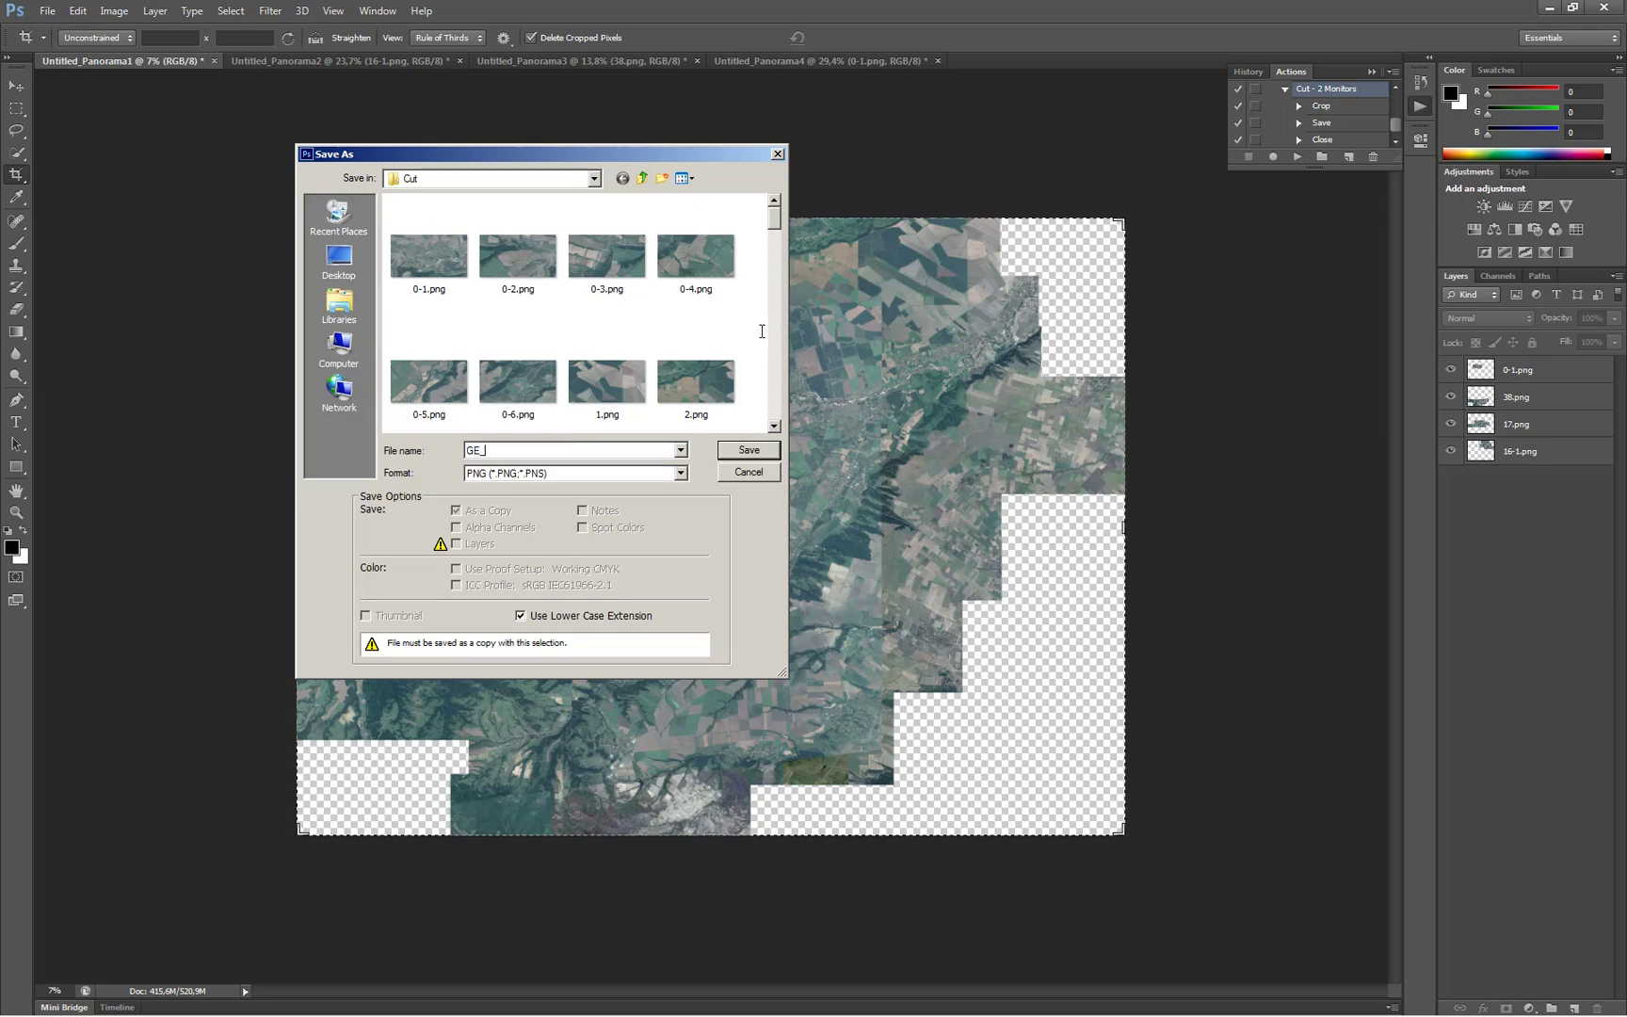
{"action": "type", "text": "all"}
{"action": "key", "text": "Return"}
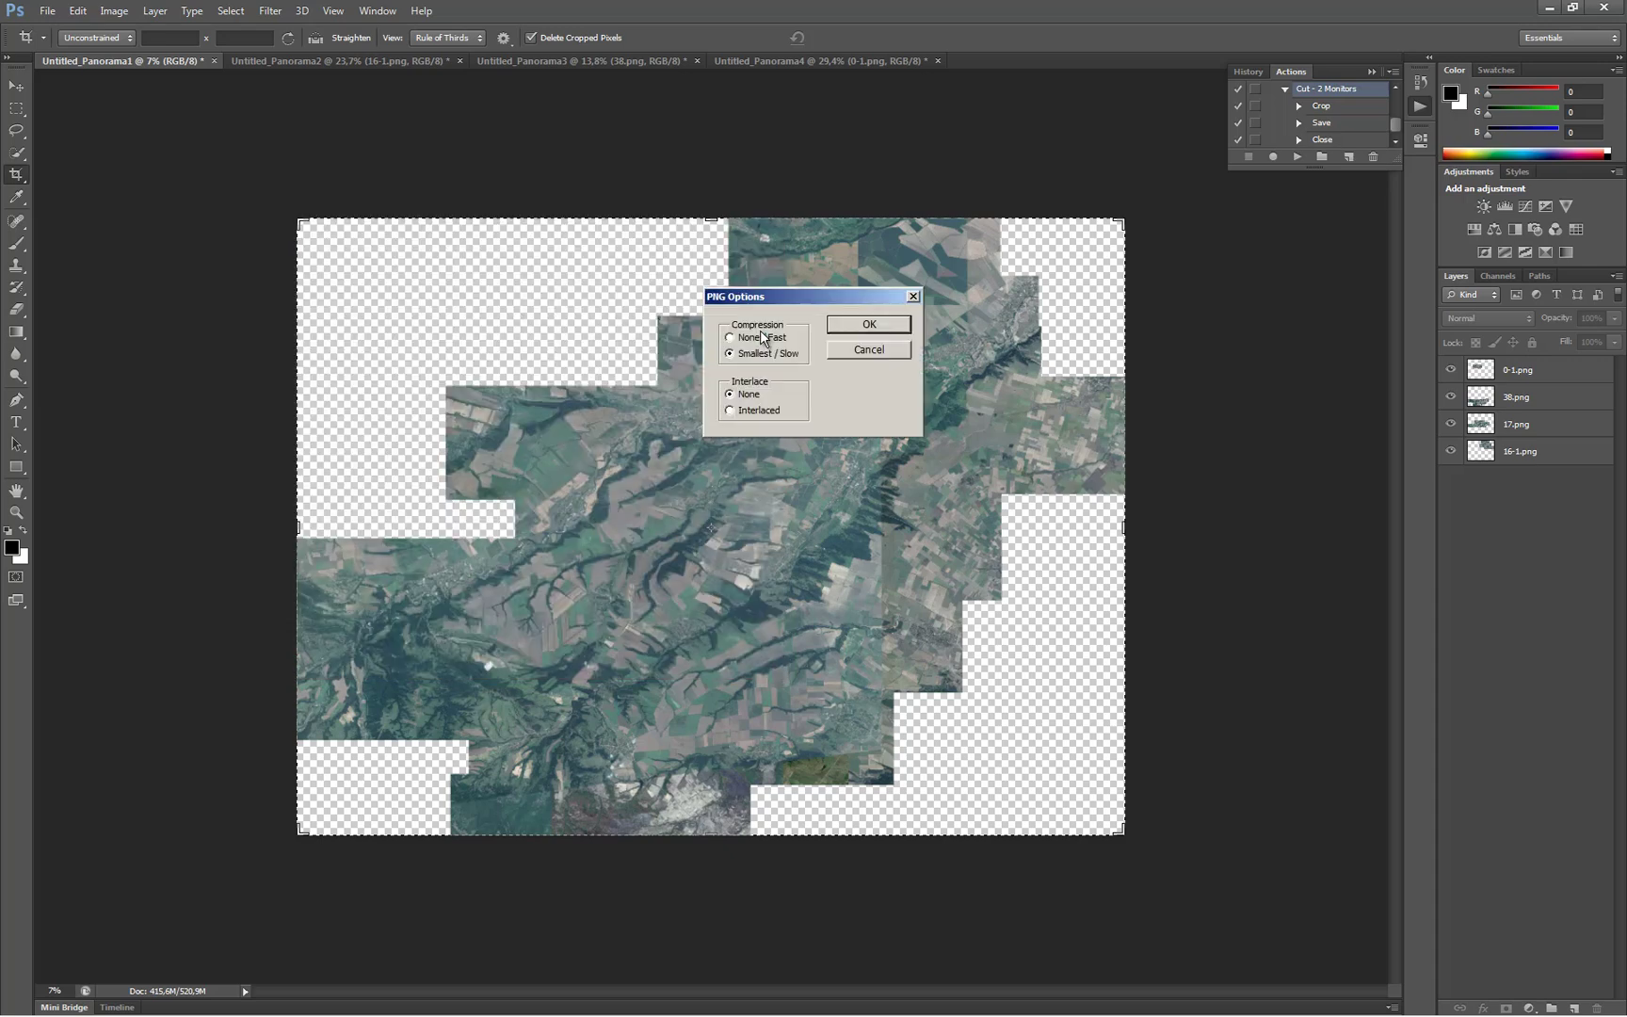